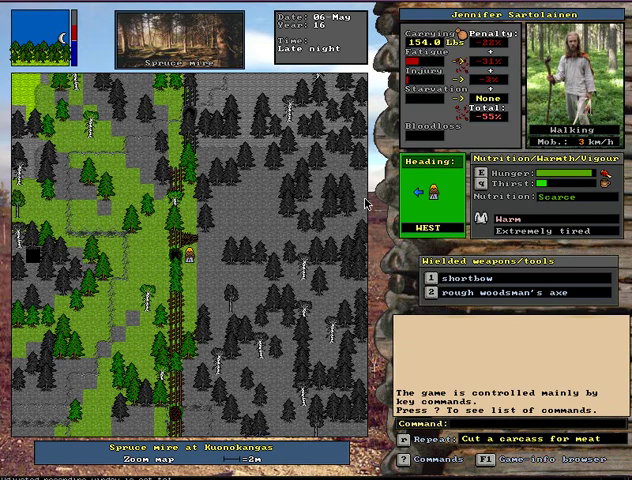
After two failed carcass-cutting attempts, reset the triggered trap pit from the Trapping menu
key(r)
key(space)
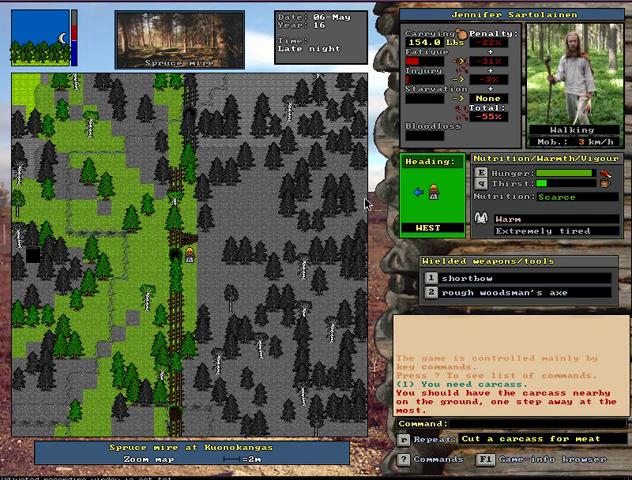
key(r)
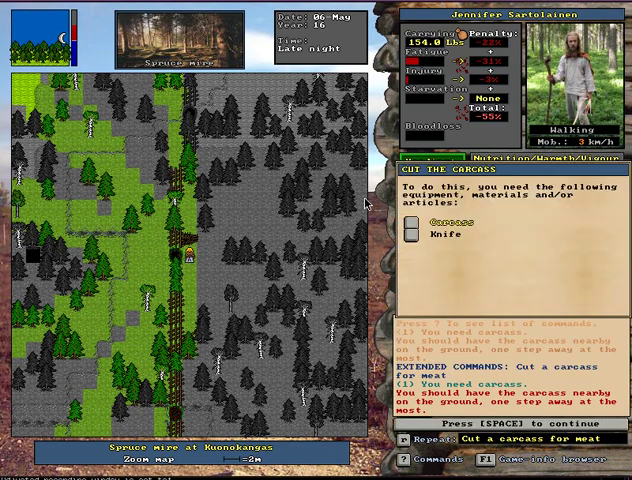
key(space)
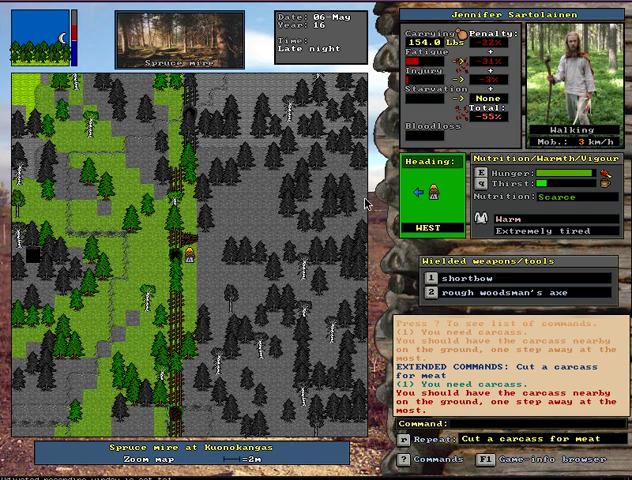
key(alt+t)
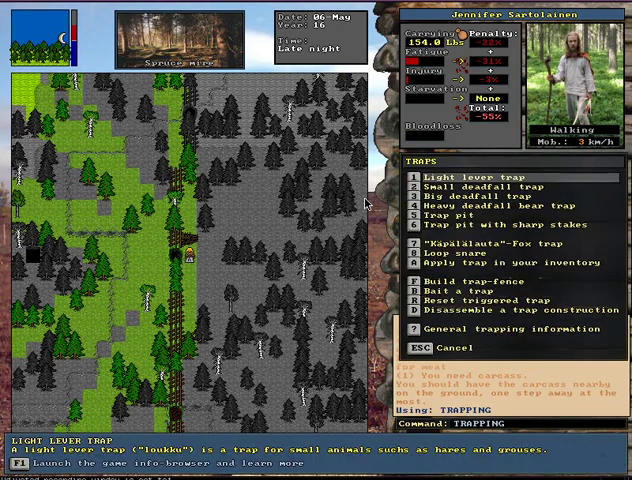
key(r)
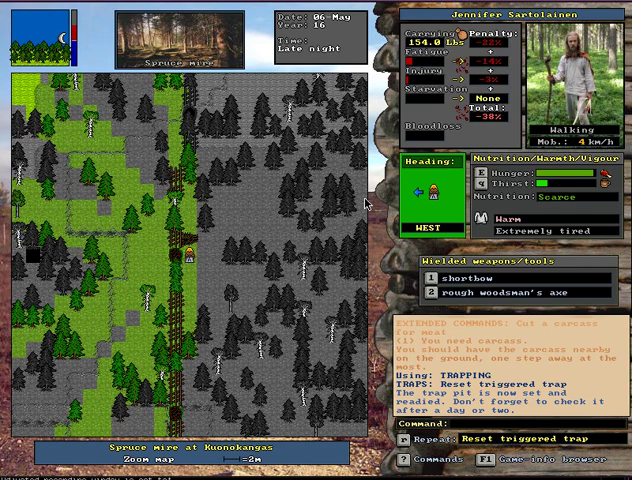
Travel southwest on the wilderness map into the Kuonokangas settlement courtyard
key(Return)
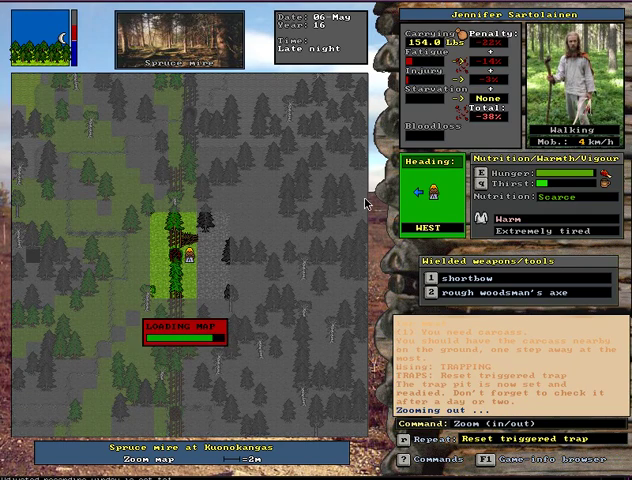
key(Left)
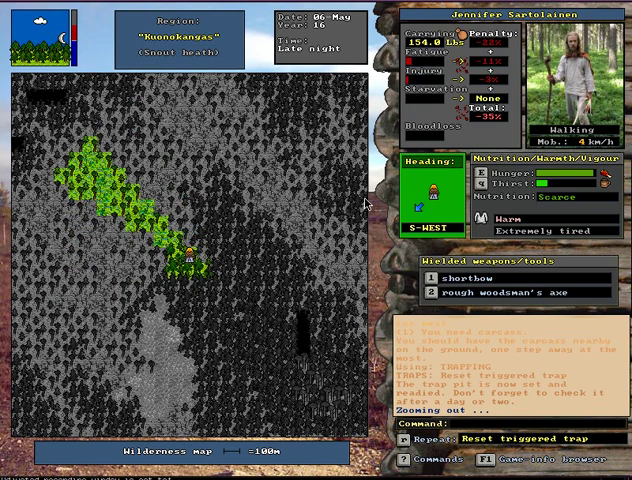
key(Return)
key(space)
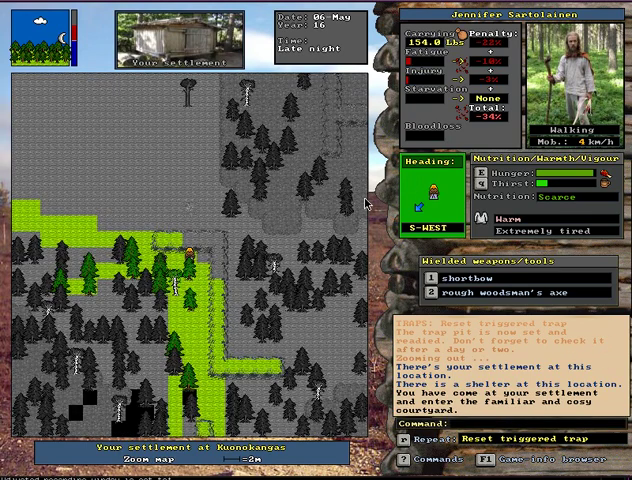
key(Right)
key(Right)
key(Right)
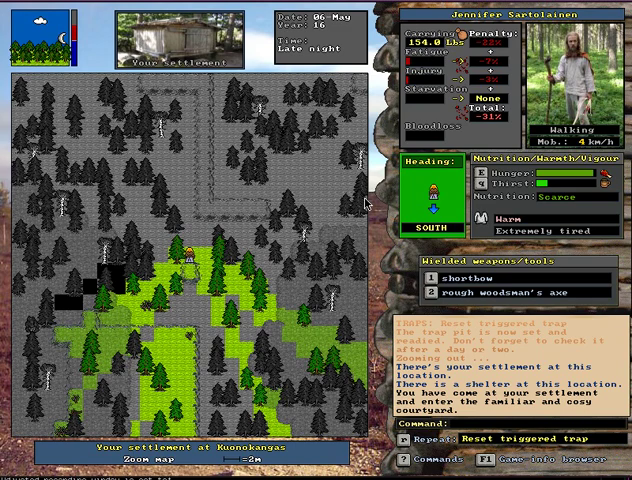
key(Up)
key(Up)
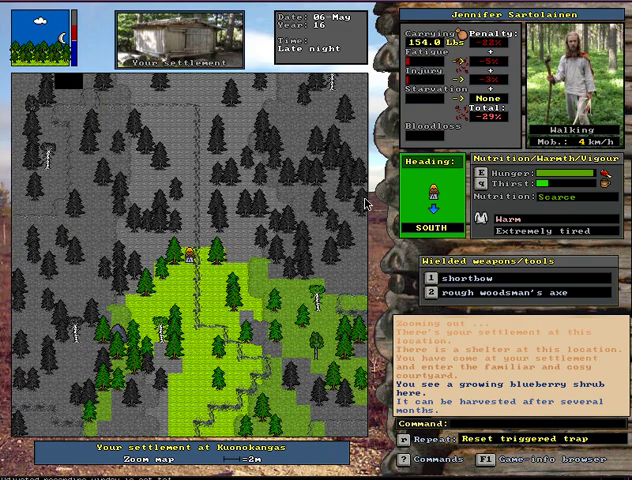
key(Right)
key(Left)
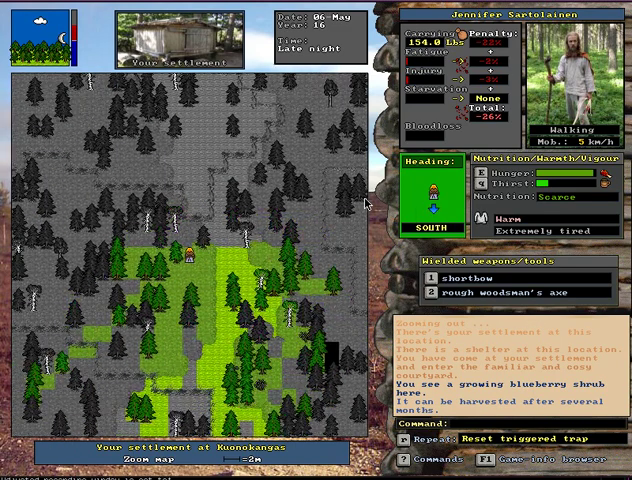
key(Right)
Browse the inventory's Foods section to the 111 forest reindeer cuts
key(i)
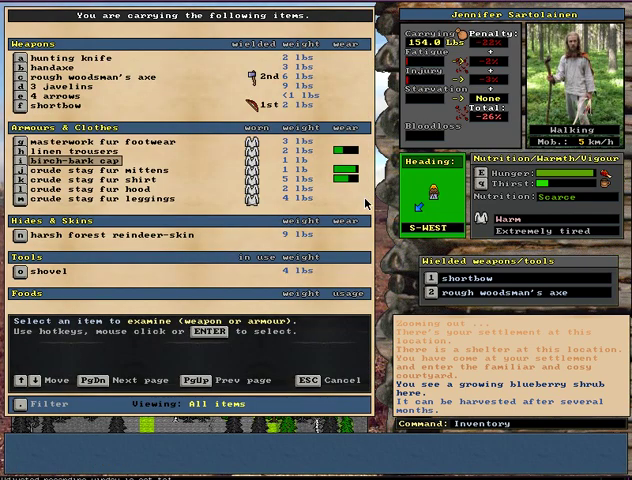
key(o)
key(Down)
key(Down)
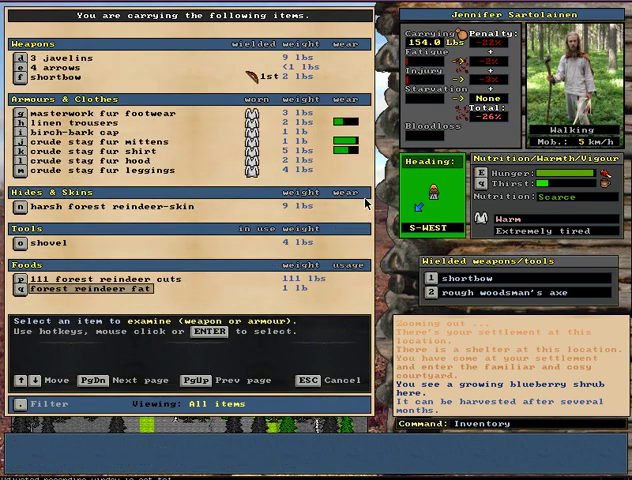
key(Up)
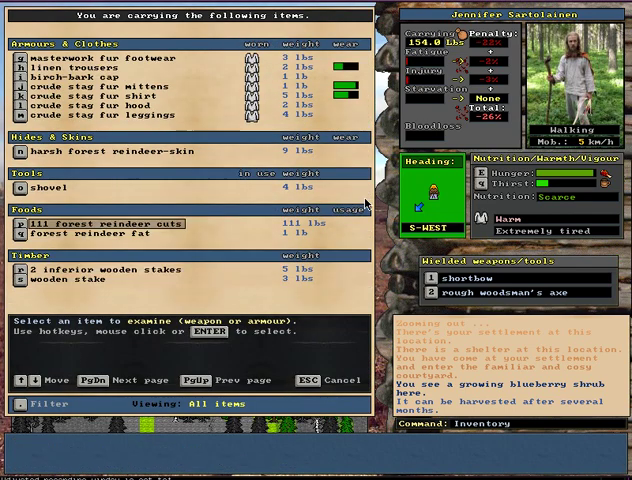
Close the inventory and walk west through the settlement toward the food stacks
key(Escape)
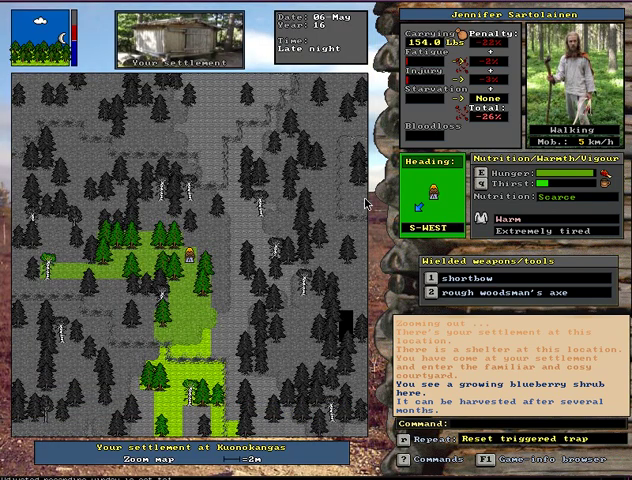
key(Left)
key(Left)
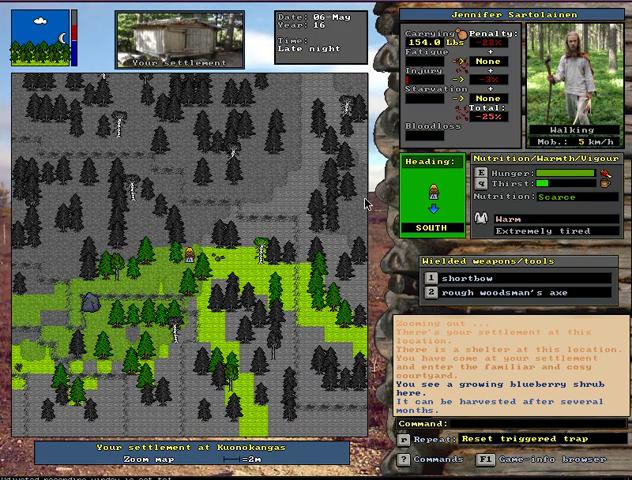
key(Right)
key(Right)
key(Left)
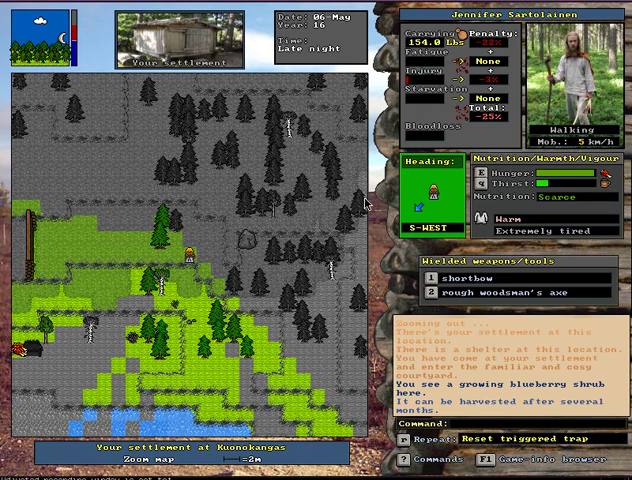
key(Right)
key(Up)
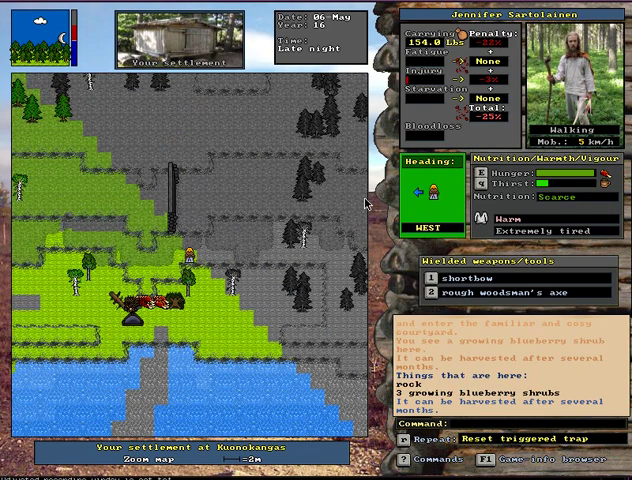
key(Right)
key(Right)
key(Right)
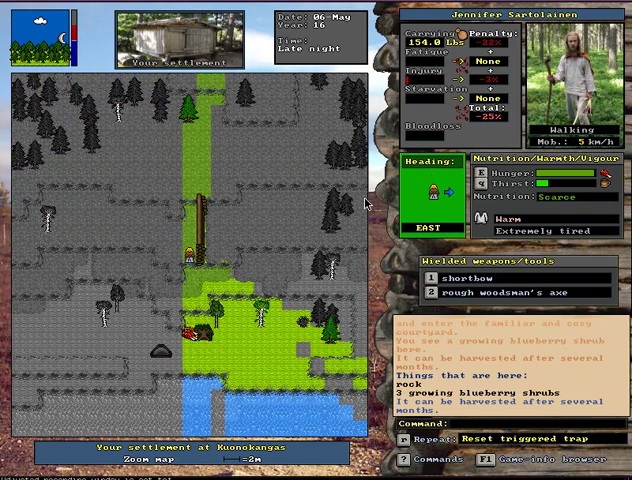
key(Left)
key(Left)
key(Left)
key(Left)
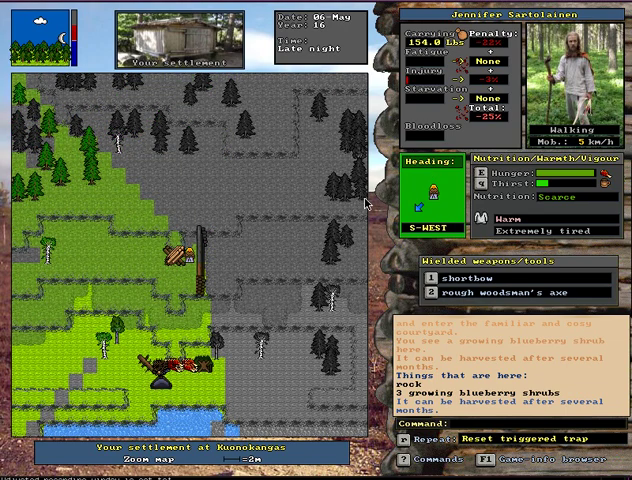
key(Left)
Step onto the food stacks, pick up the small dried stag cut stacks, and cancel hauling
key(Up)
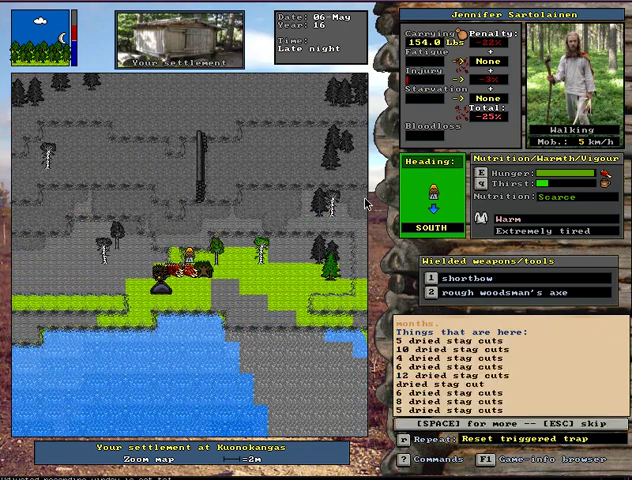
key(Up)
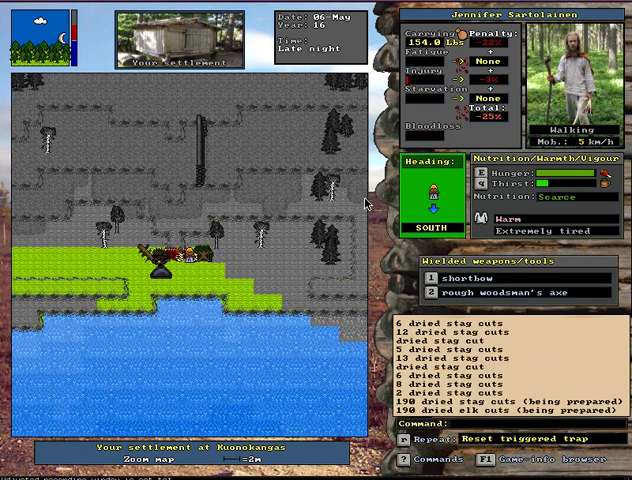
key(Up)
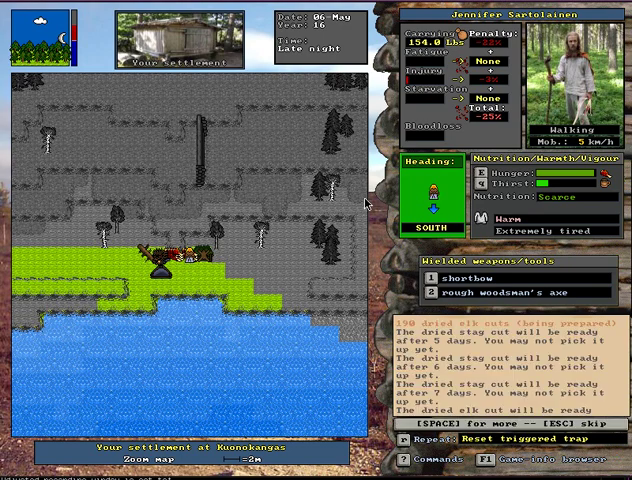
key(g)
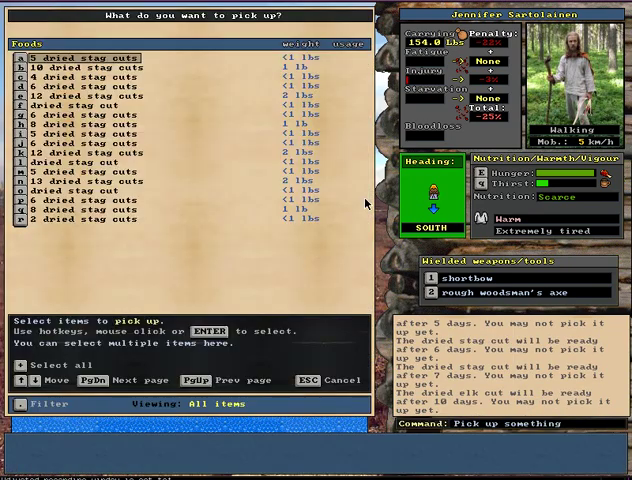
key(plus)
key(Return)
key(Left)
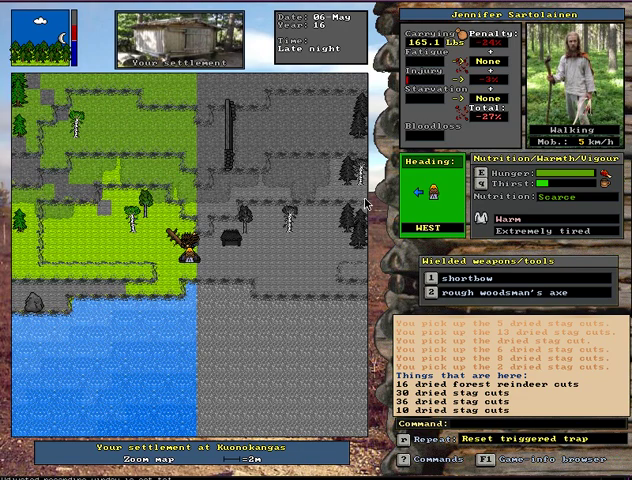
key(H)
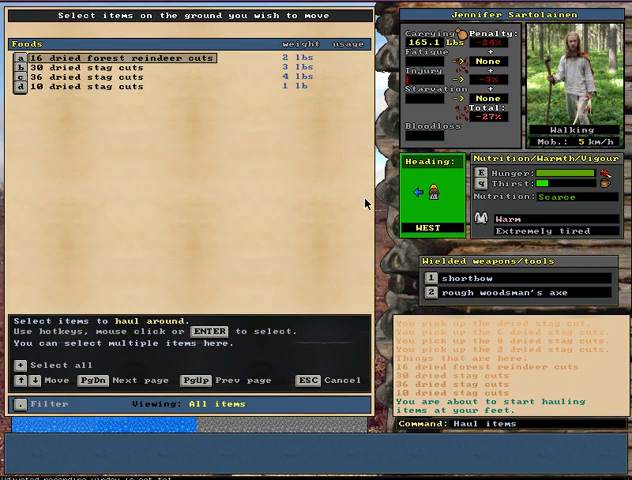
key(Escape)
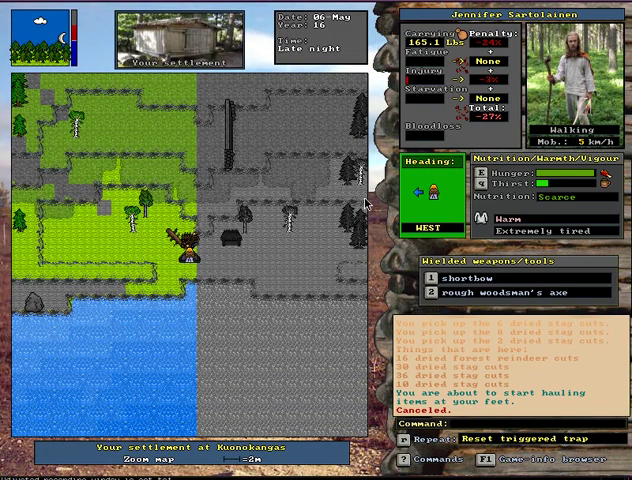
Drop the 63, 34 and 14 dried stag cut stacks here, then face east
key(d)
key(Page_Down)
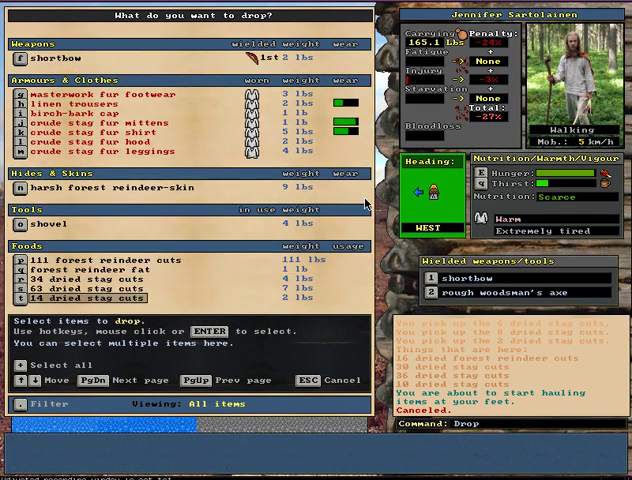
key(Down)
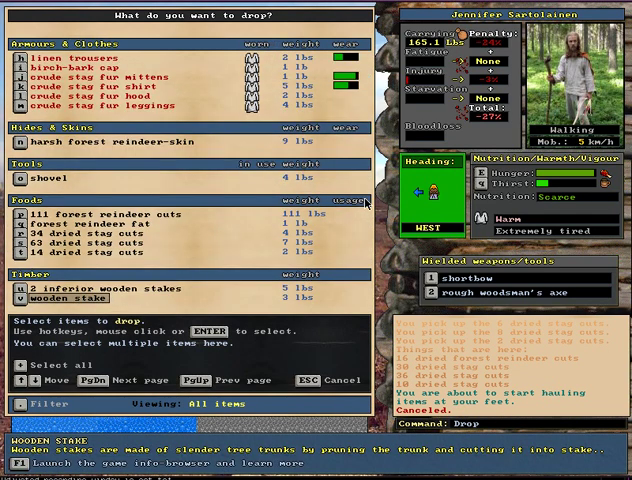
key(Up)
key(Up)
key(Return)
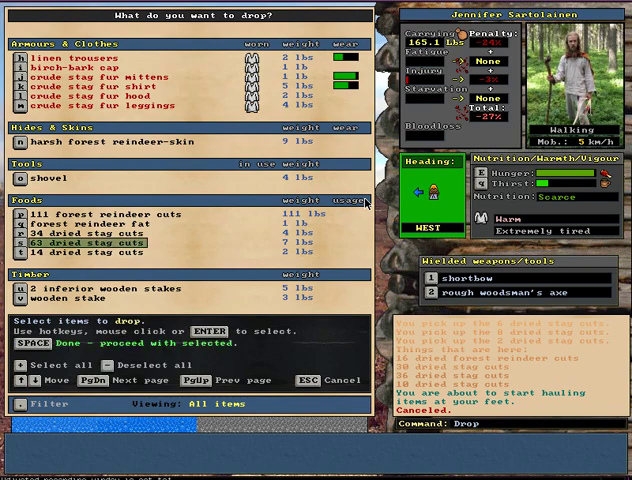
key(s)
key(u)
key(space)
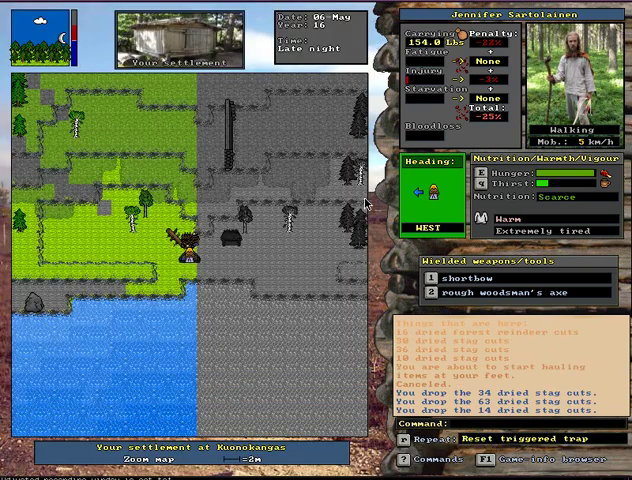
key(KP_3)
key(KP_6)
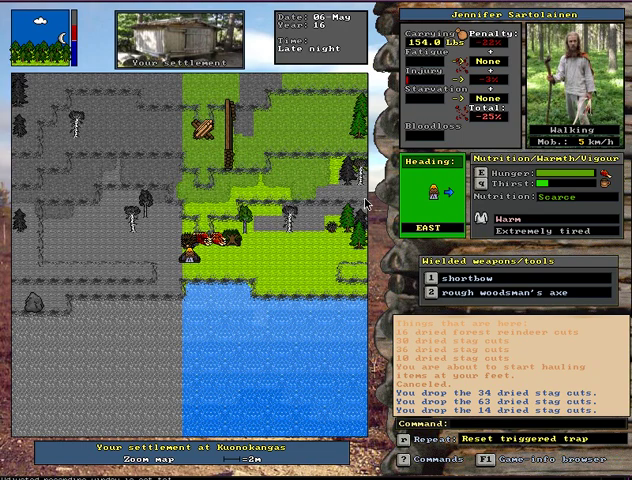
Pick up the 2 dried forest reindeer cuts lying here
key(e)
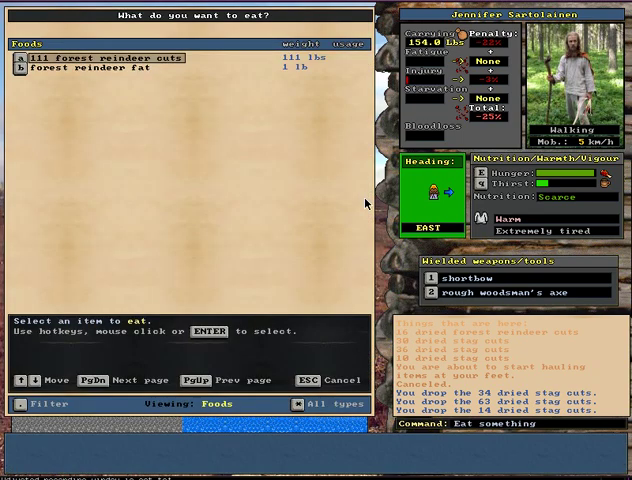
key(Escape)
key(g)
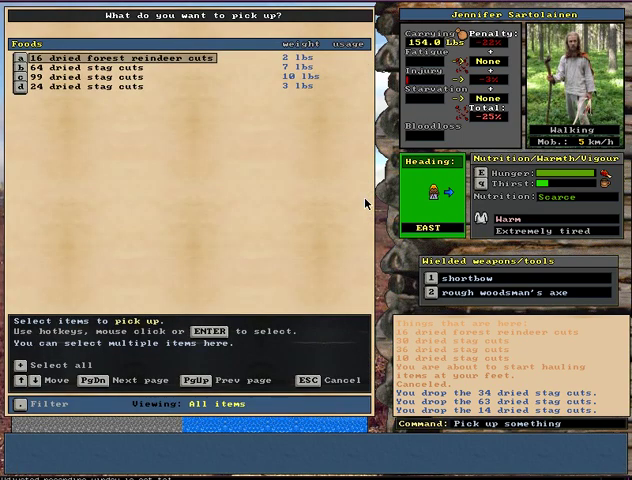
key(a)
key(2)
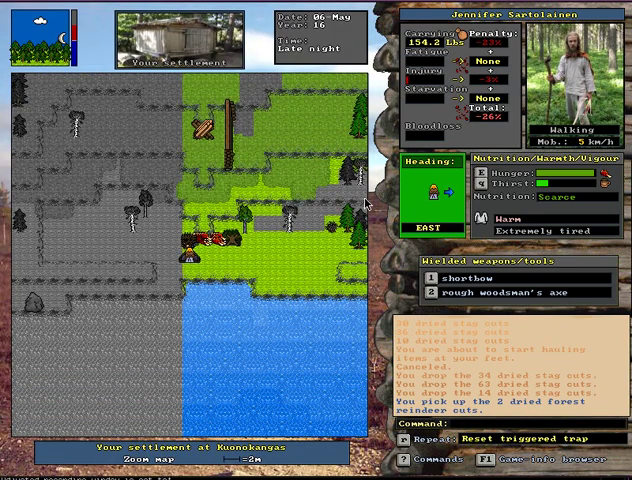
Eat the dried forest reindeer cuts twice until full
key(e)
key(Down)
key(Down)
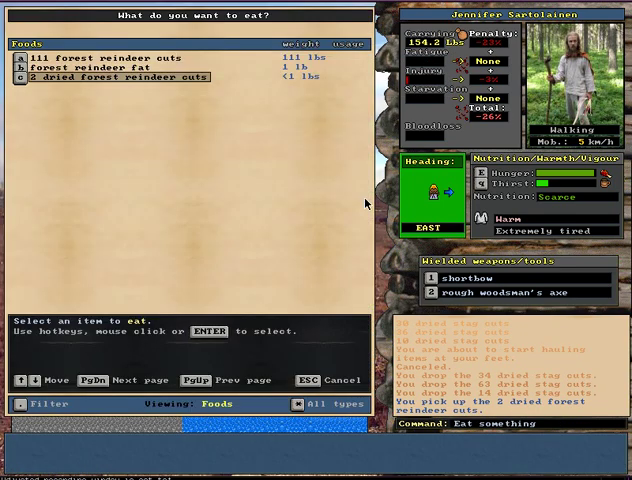
key(Return)
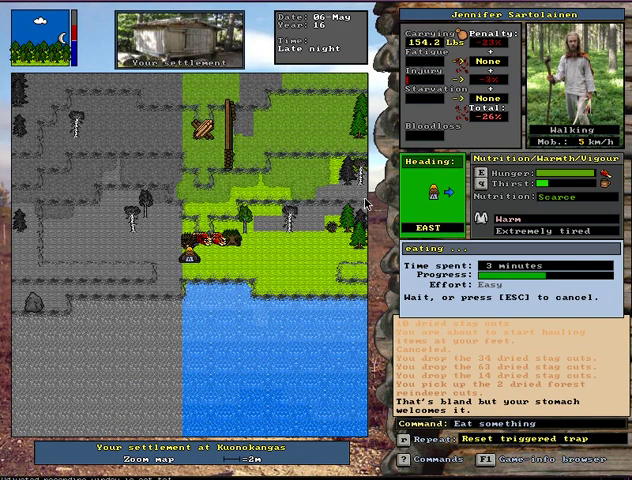
key(e)
key(Return)
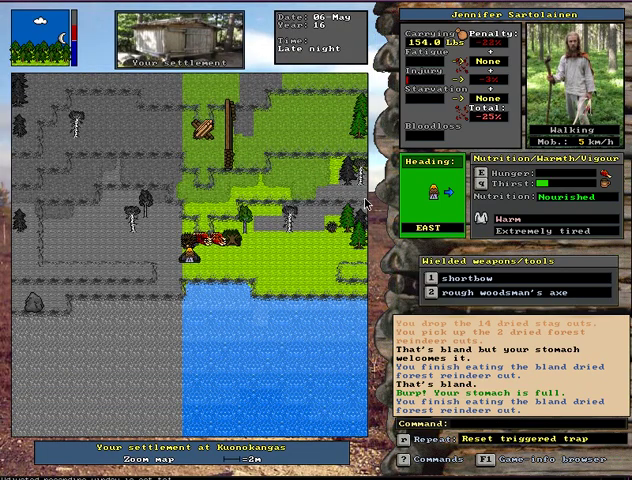
Walk south to the water's edge and drink from the lake
key(Down)
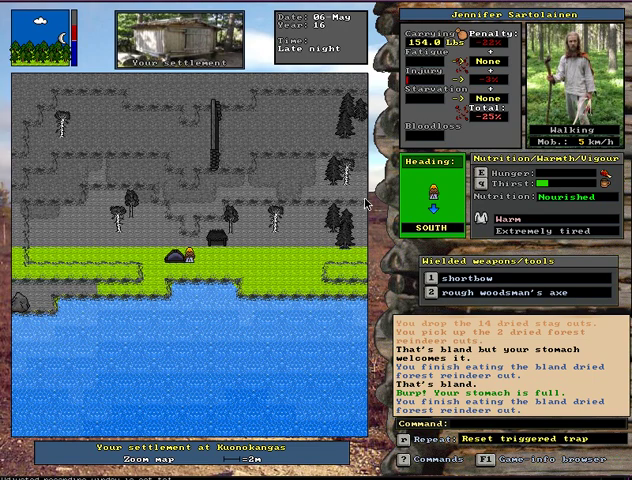
key(Down)
key(q)
key(y)
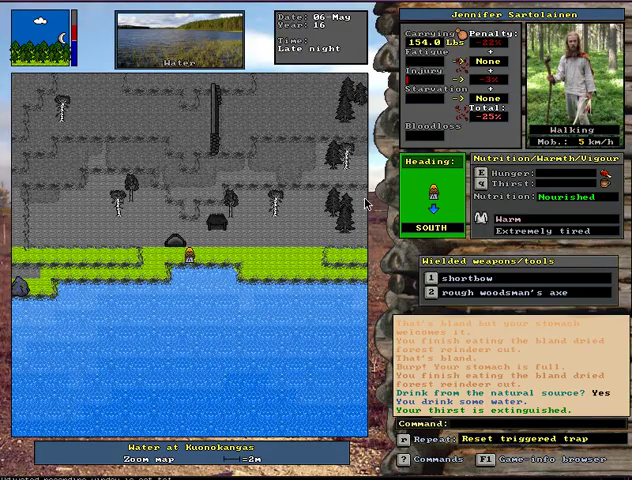
Review the two minor bruises, then walk back to the hides and the water's edge
key(shift+i)
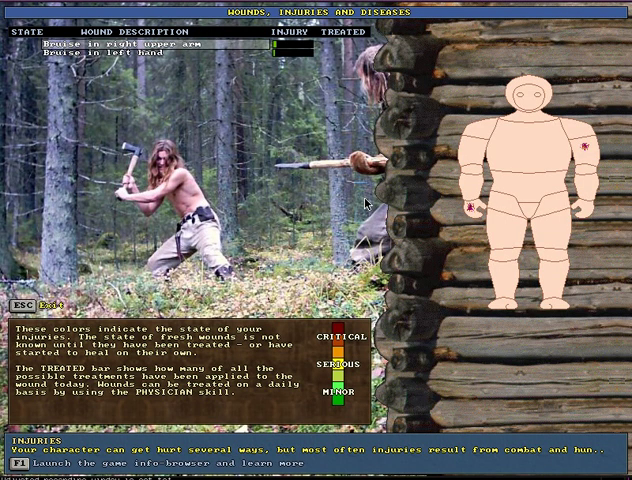
key(Escape)
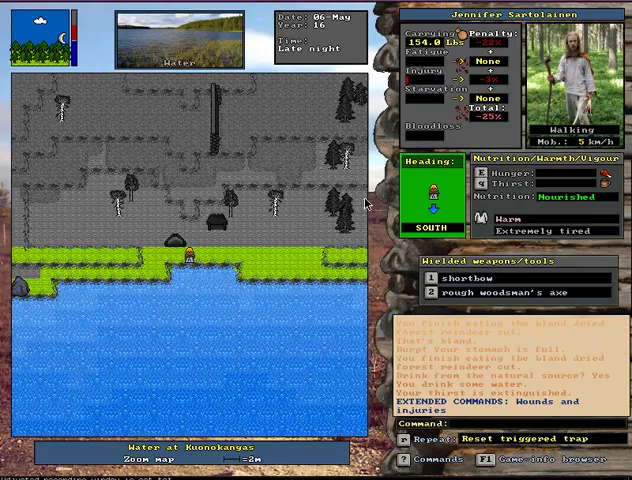
key(KP_9)
key(KP_9)
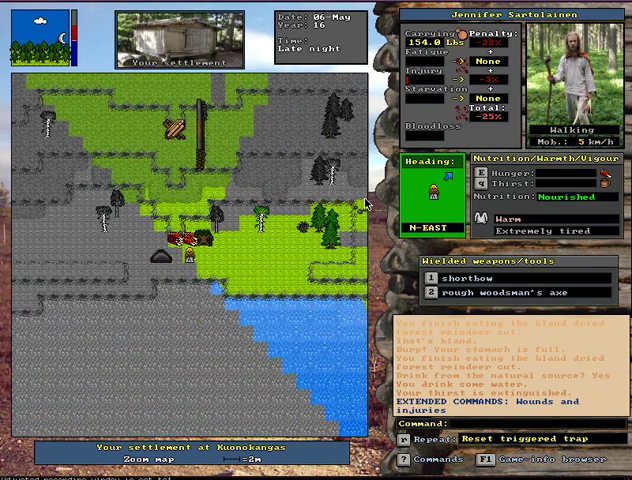
key(KP_2)
key(KP_2)
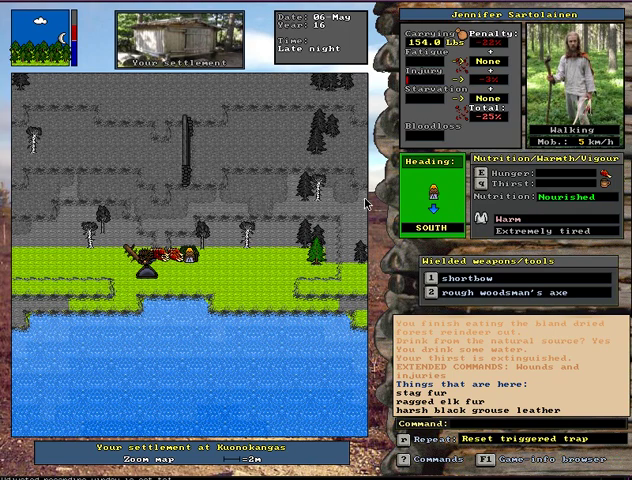
key(KP_2)
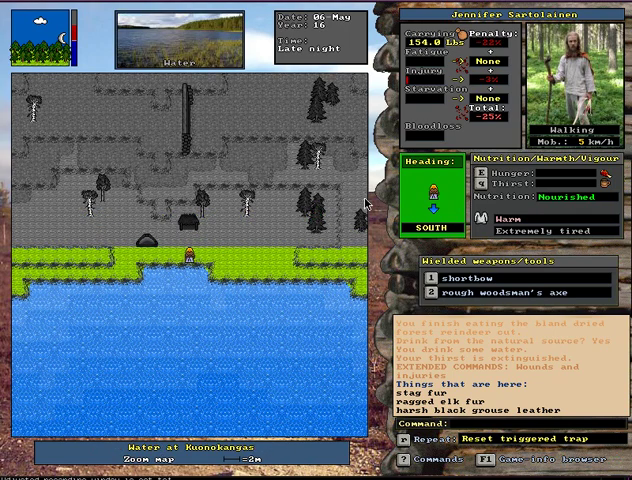
Clean the forest reindeer skin at the lakeshore, then walk north into the settlement
key(alt+h)
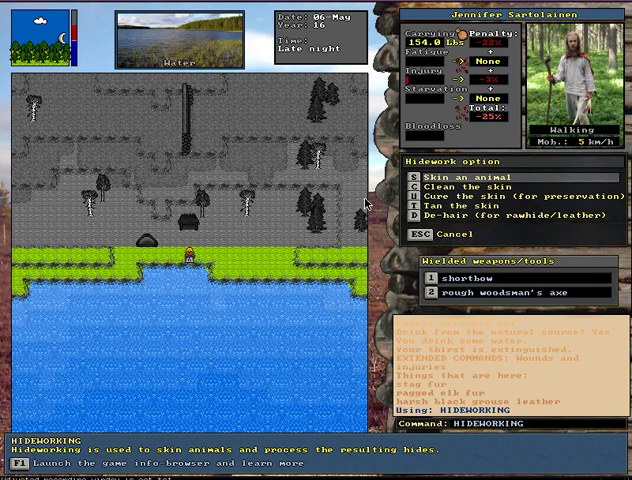
key(Down)
key(Return)
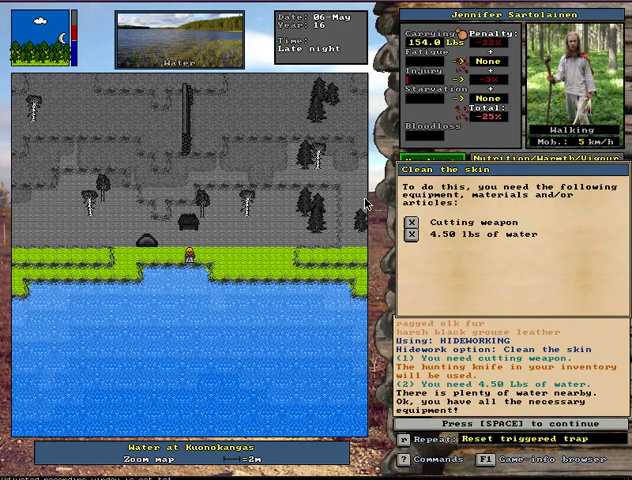
key(space)
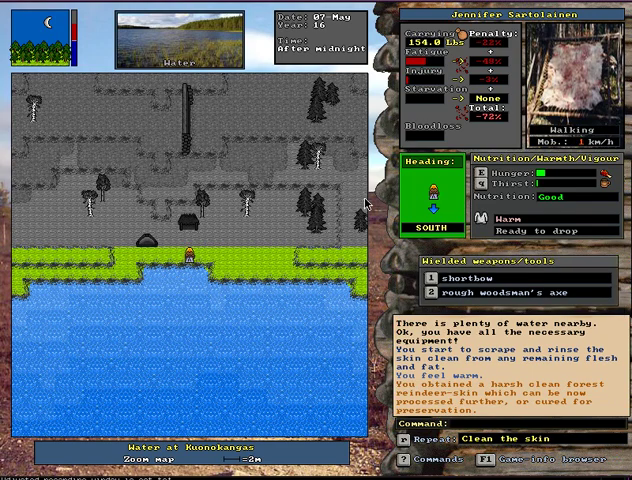
key(KP_8)
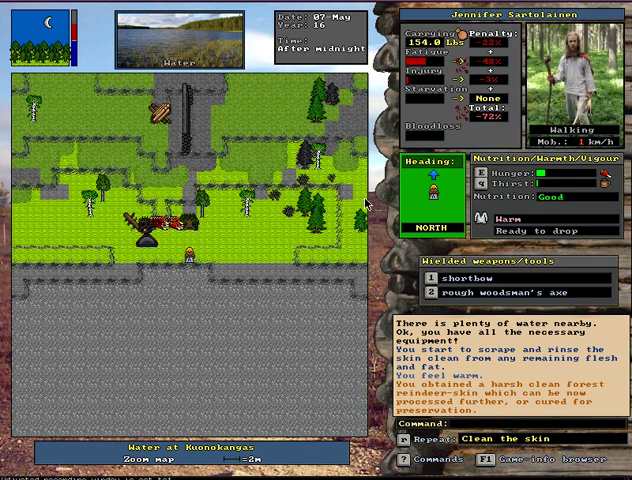
key(KP_8)
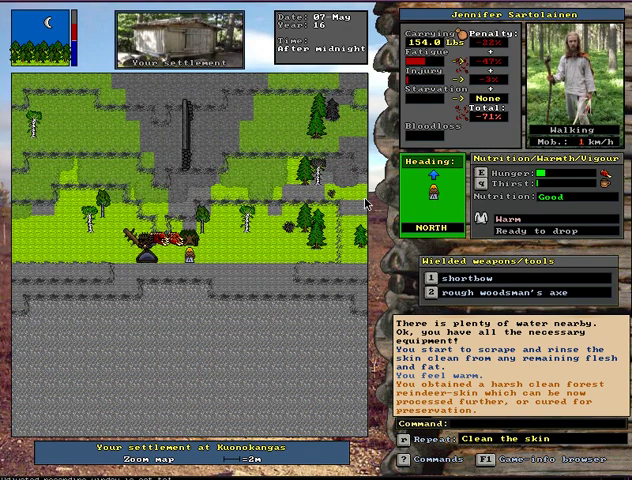
Put away the rough woodsman's axe and sleep until afternoon
key(T)
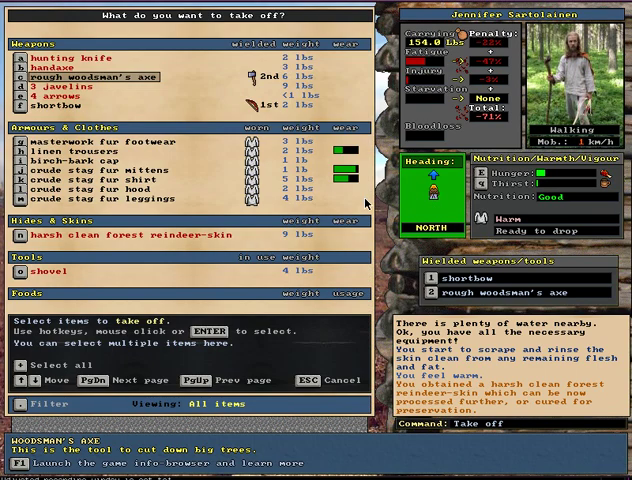
key(Return)
key(KP_4)
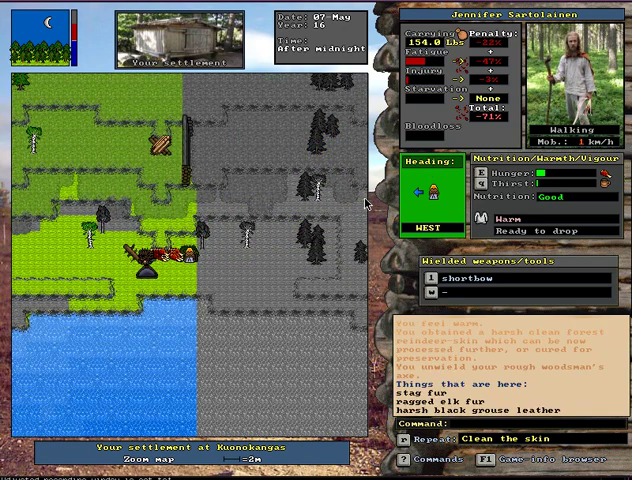
key(minus)
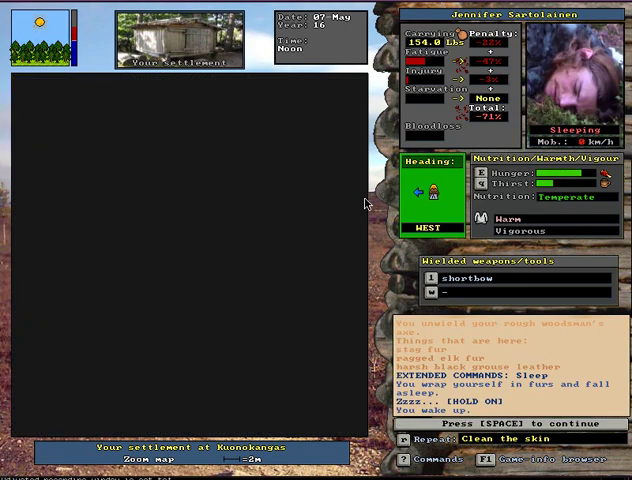
key(space)
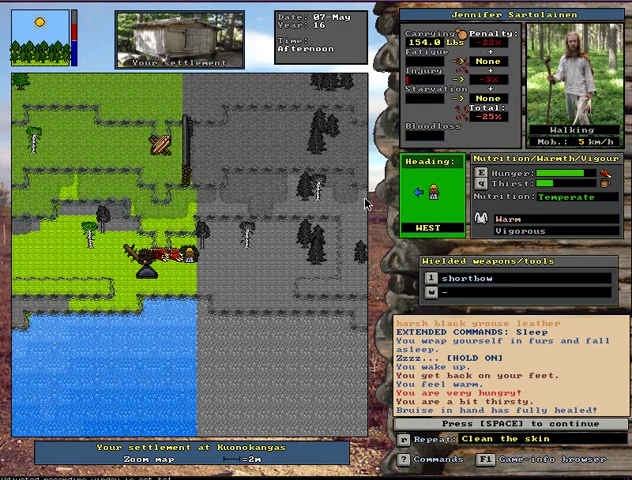
key(space)
Drink from the lake, then walk back northwest to the food spot
key(Down)
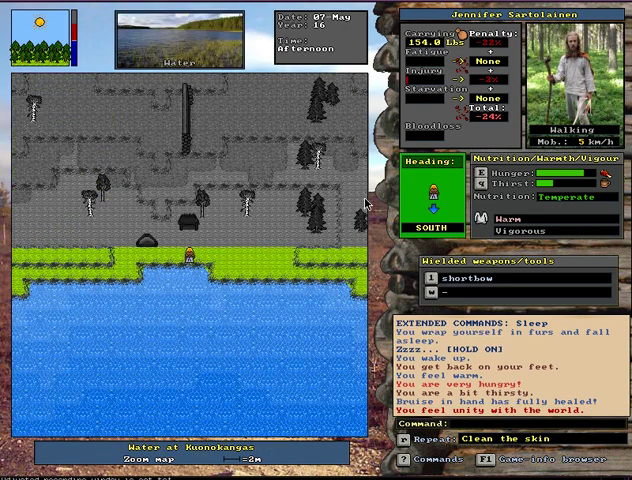
key(q)
key(y)
key(Left)
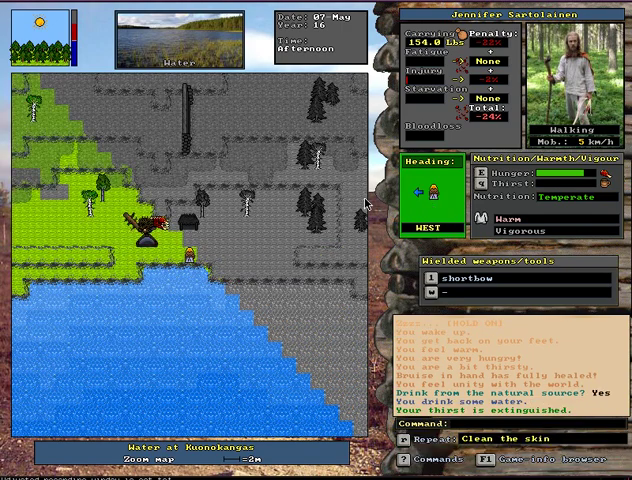
key(Home)
key(Left)
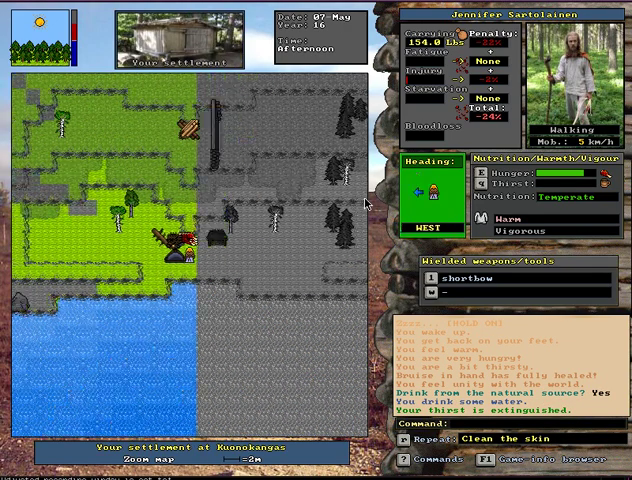
Select 4 bland dried forest reindeer cuts to pick up
key(e)
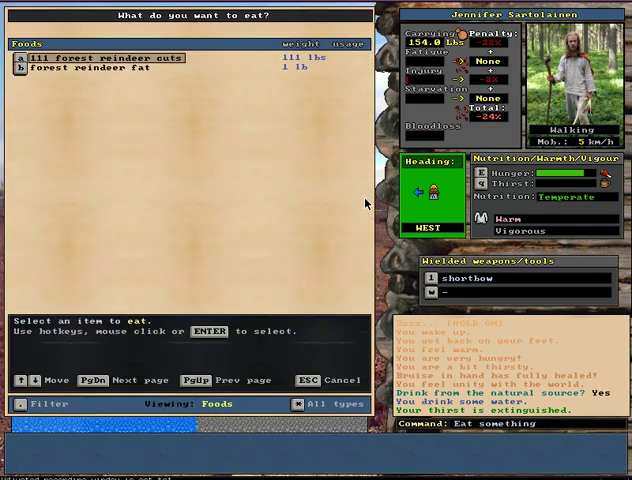
key(Escape)
key(comma)
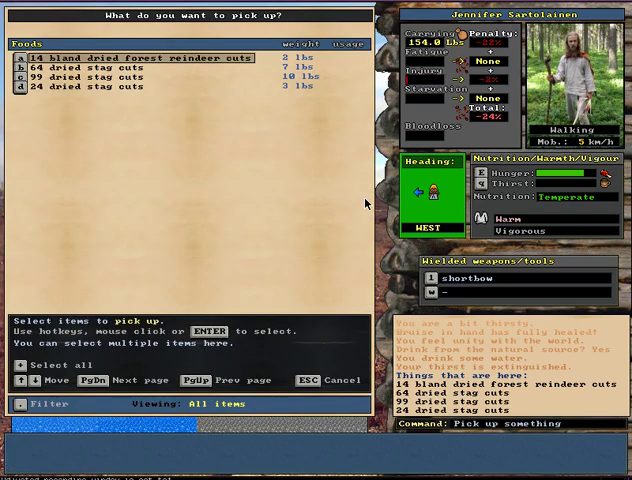
key(a)
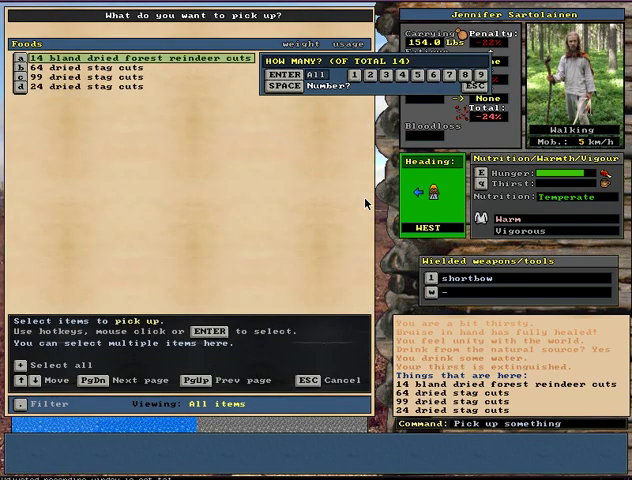
key(4)
Take the 4 bland reindeer cuts, then view cultural regions on the known-areas map
key(space)
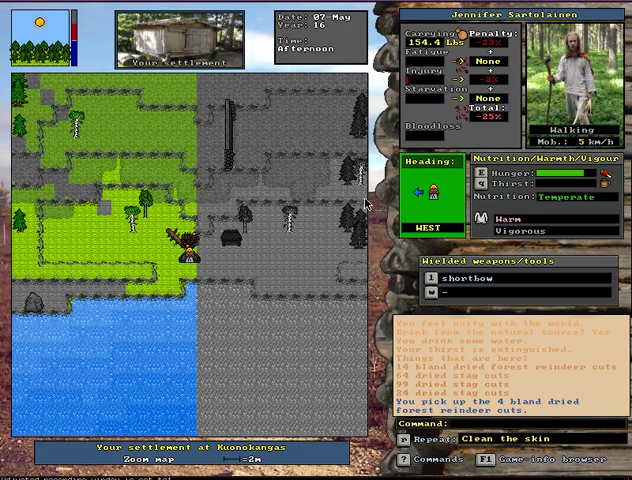
key(F6)
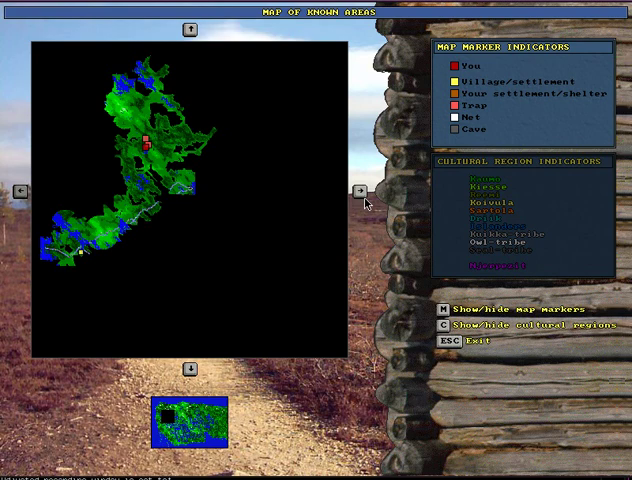
key(c)
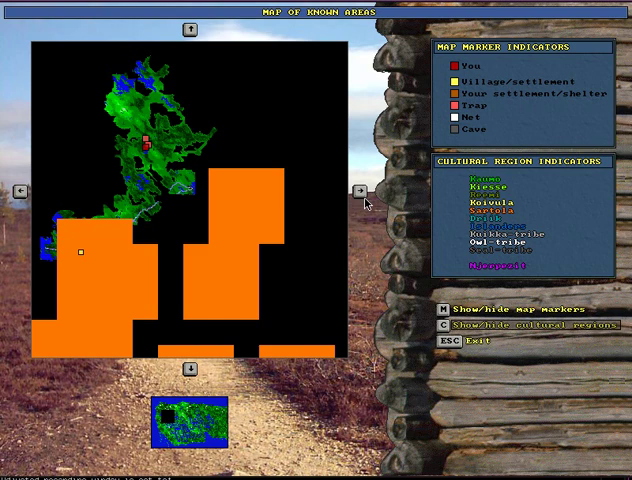
key(Escape)
Walk east along the lake shore and tan the clean reindeer skin with forest reindeer fat
key(Left)
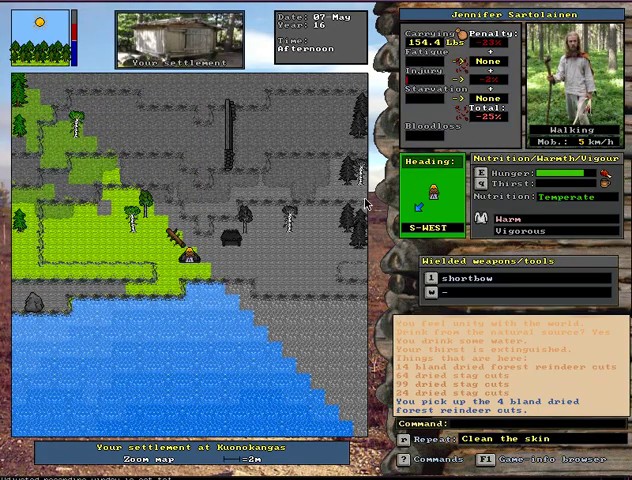
key(Right)
key(Right)
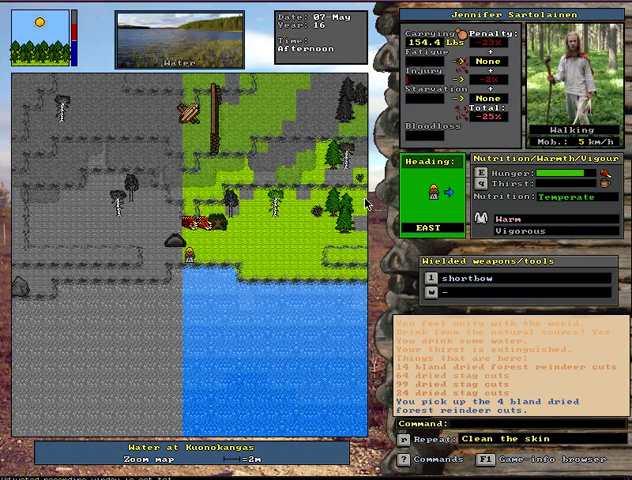
key(Right)
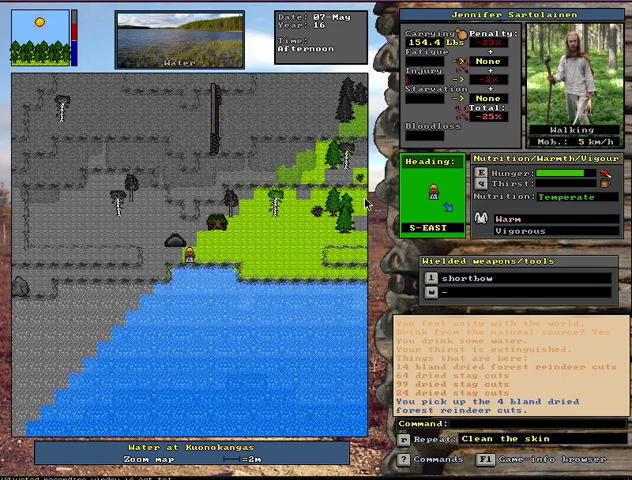
key(alt+h)
key(t)
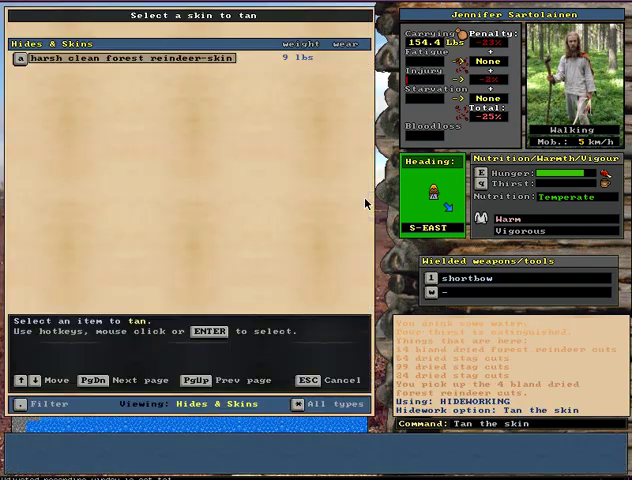
key(a)
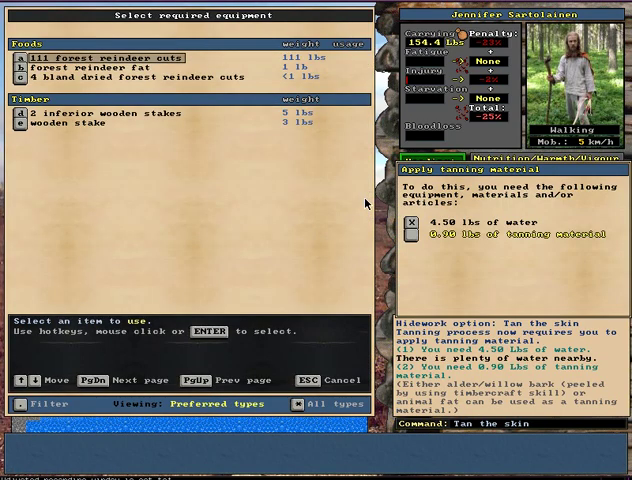
key(Down)
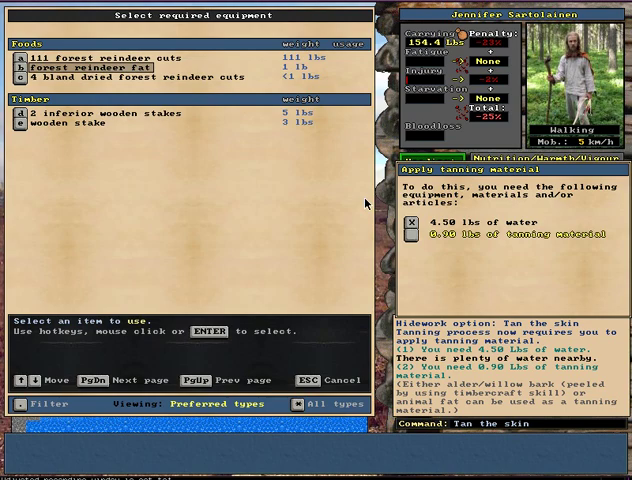
key(Return)
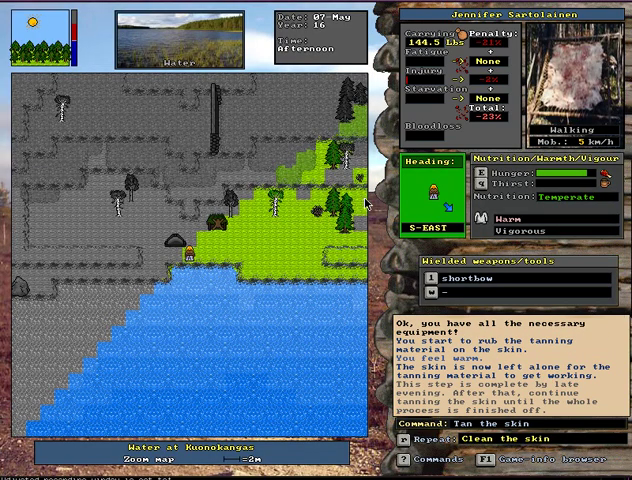
Head east, then south-east across the wilderness map
key(Return)
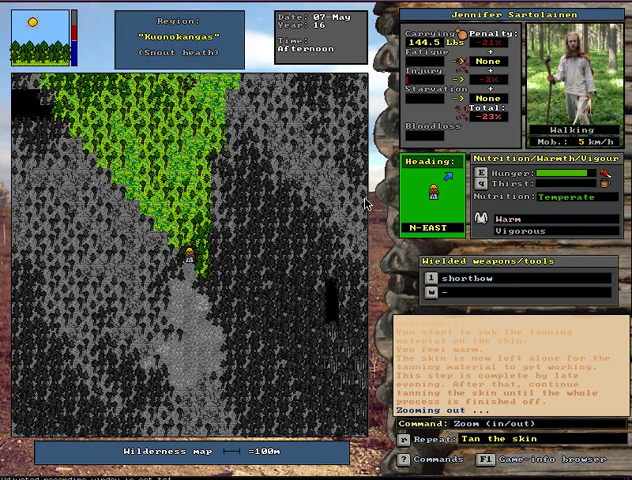
key(Right)
key(Page_Down)
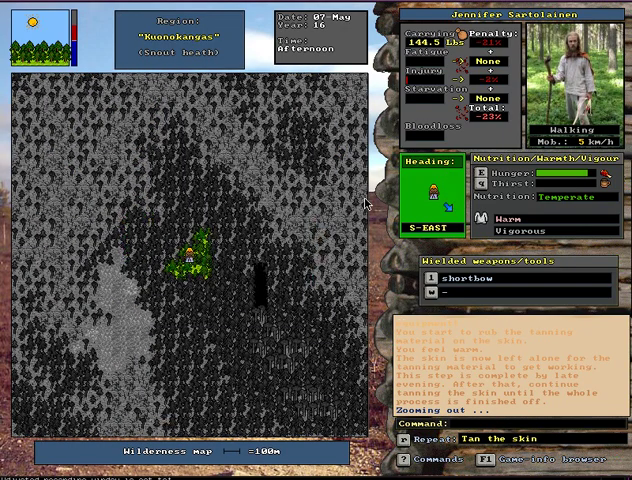
key(Page_Down)
key(Page_Down)
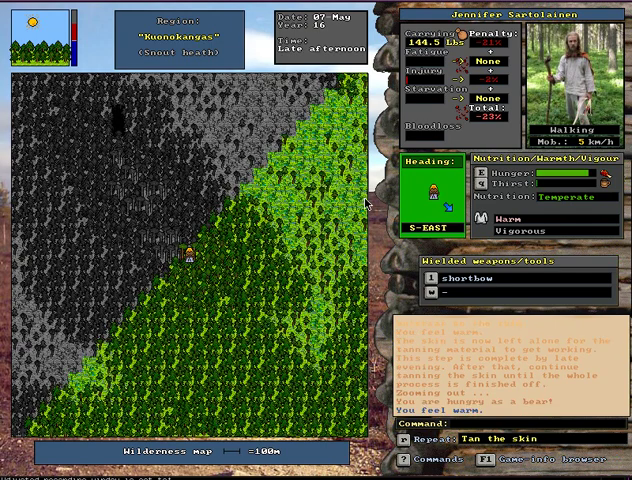
key(Page_Down)
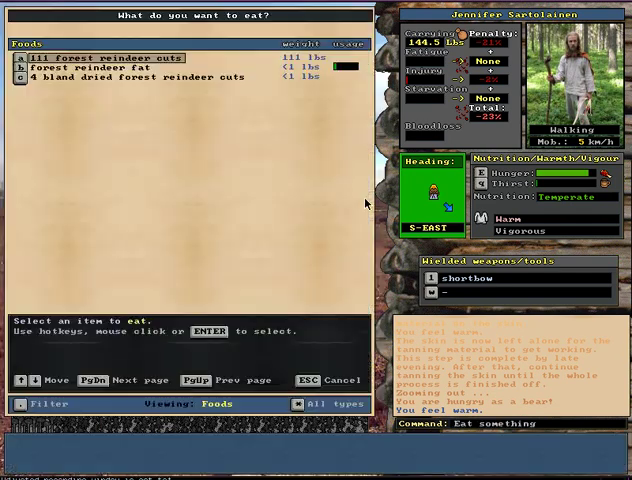
Eat two bland dried forest reindeer cuts, then continue south-east through the forest
key(c)
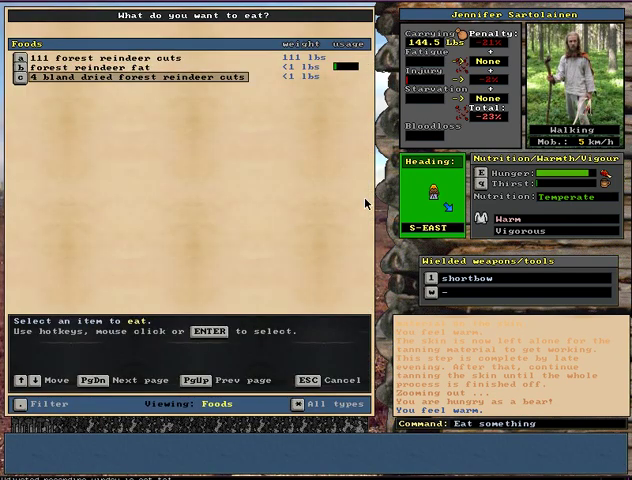
key(Return)
key(r)
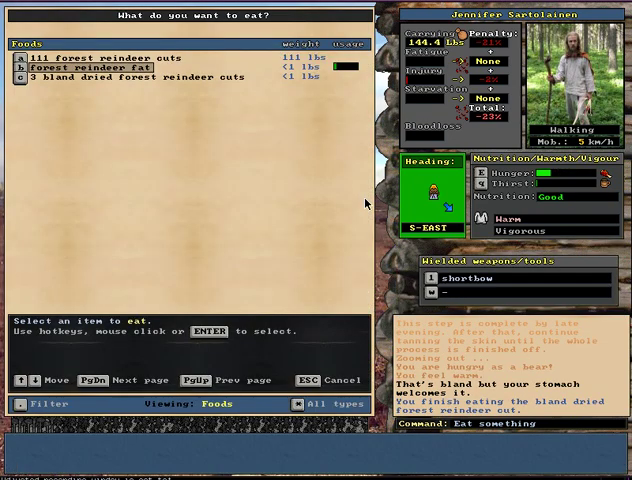
key(Return)
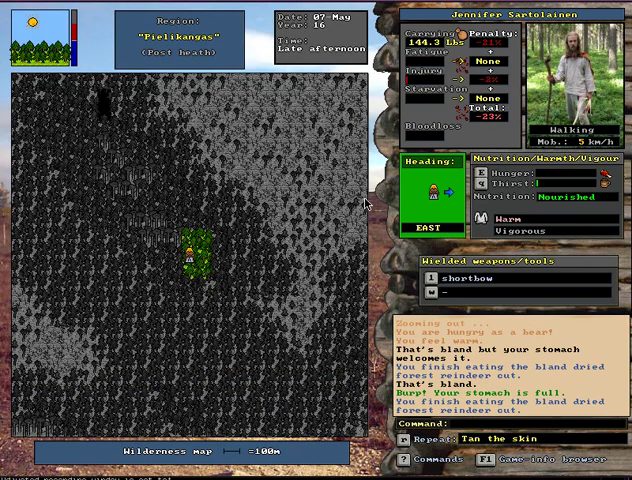
key(KP_Next)
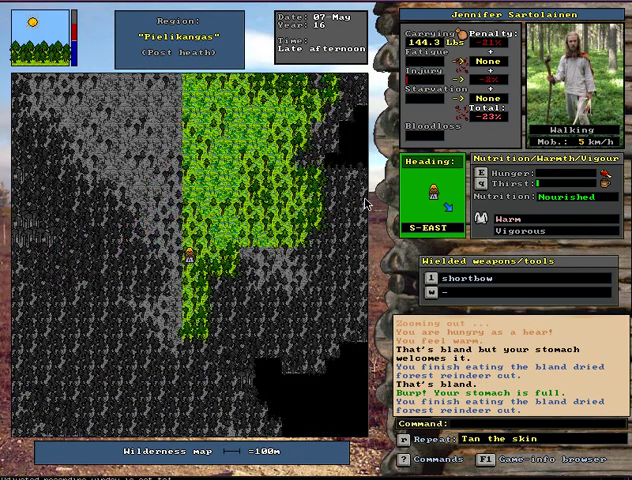
key(KP_Next)
Check the known-areas map, then walk south-east through Hyhkynkoski and Tapionkoski to the river
key(F6)
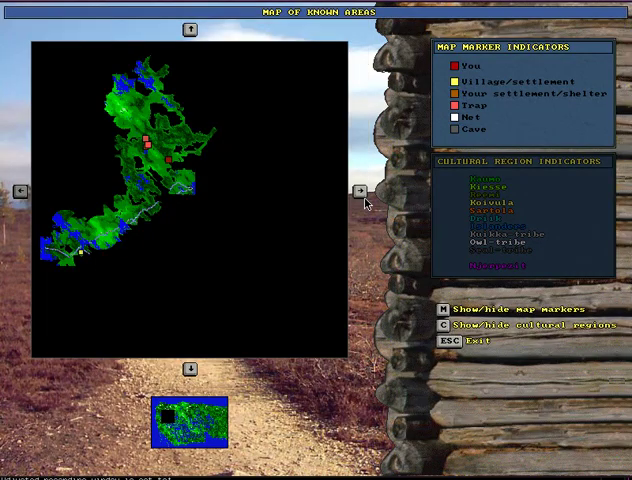
key(Escape)
key(KP_Next)
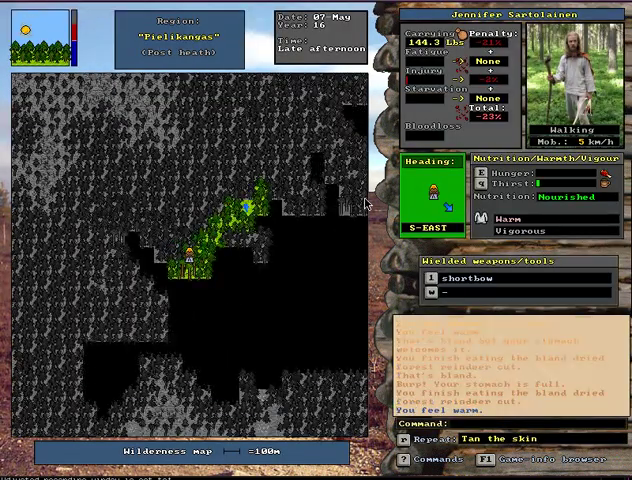
key(KP_Next)
key(KP_Next)
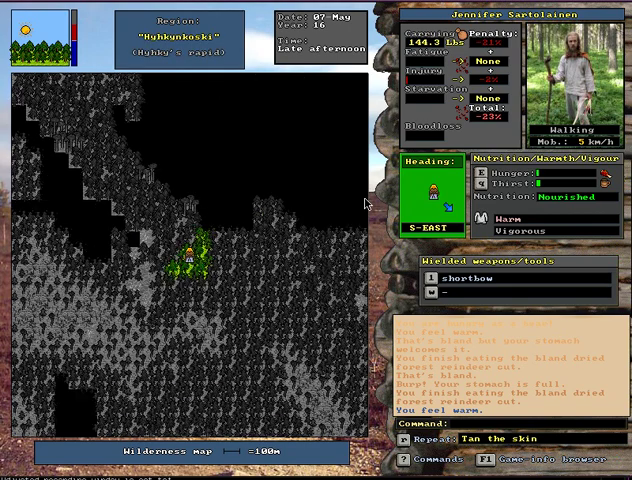
key(KP_Next)
key(KP_Next)
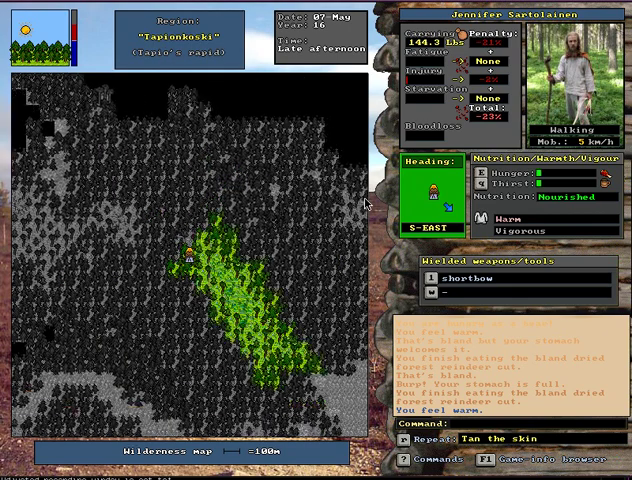
key(KP_Next)
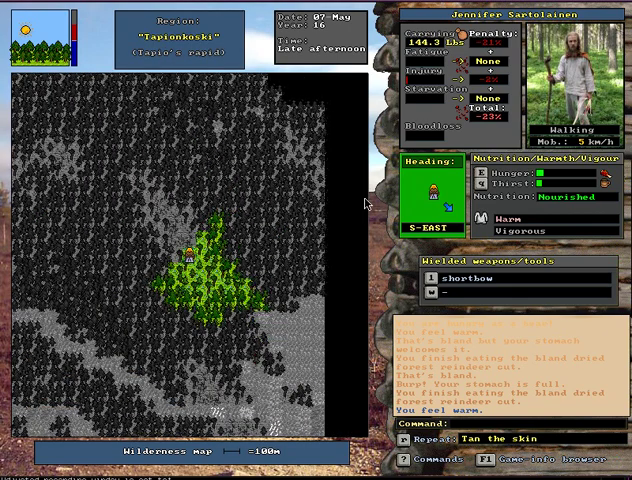
key(KP_Right)
key(KP_Right)
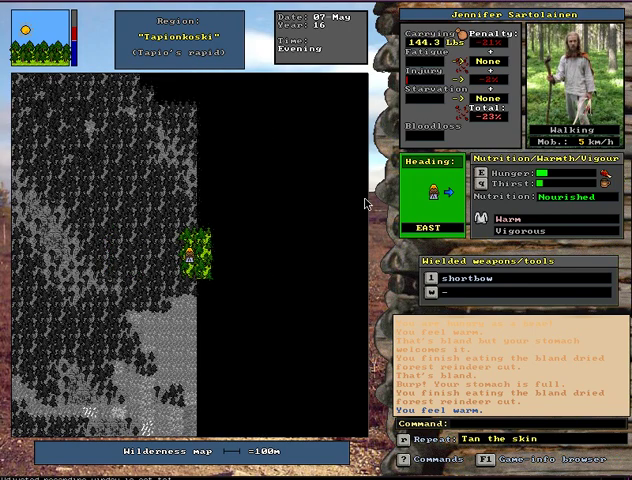
key(KP_Right)
key(KP_Right)
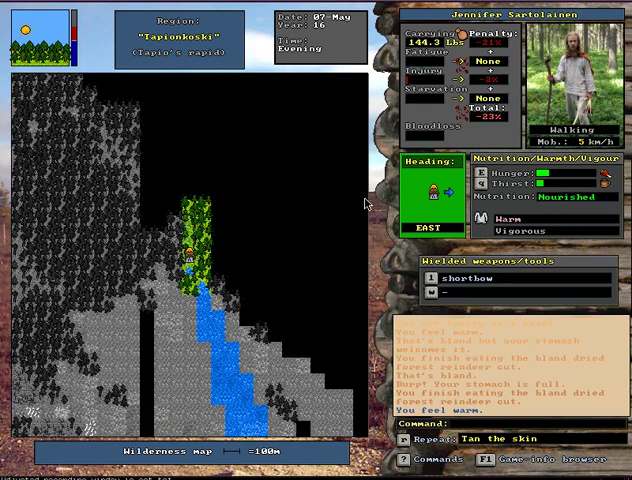
key(KP_Right)
key(KP_Next)
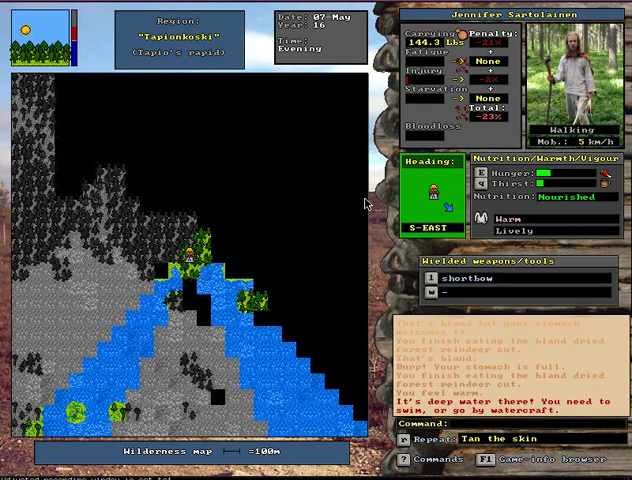
key(KP_Right)
key(KP_Right)
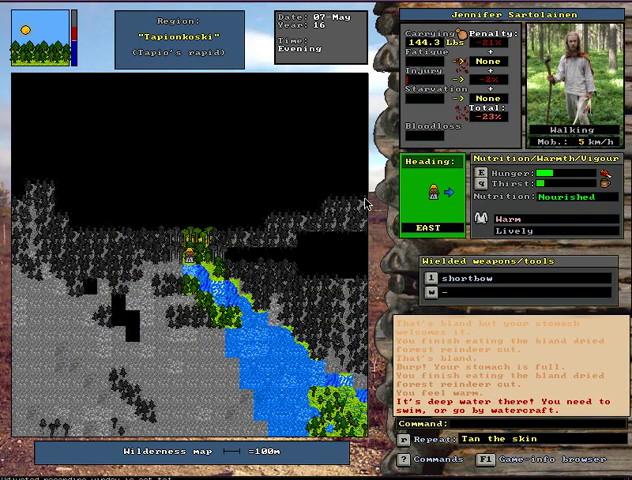
key(KP_Right)
key(KP_Right)
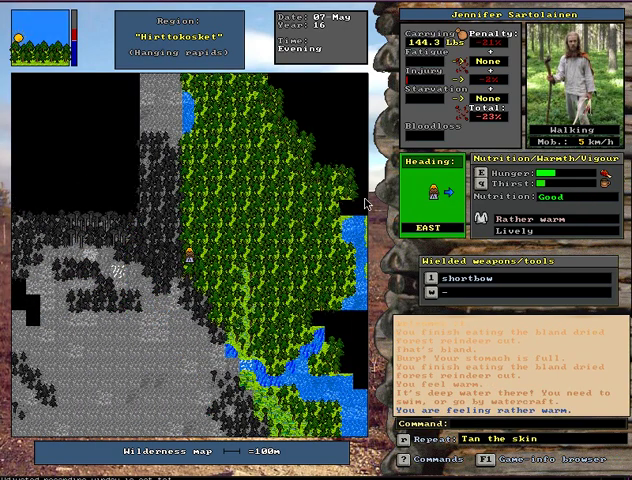
Follow the stream east into Miilumetta, skipping the capercaillie, and recheck the map
key(KP_Next)
key(KP_Up)
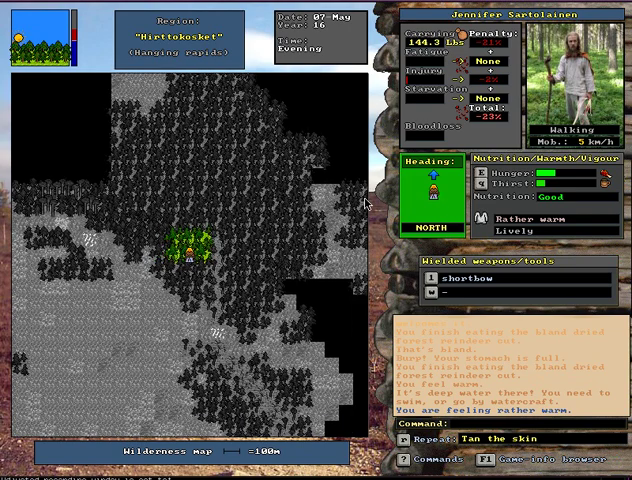
key(KP_Prior)
key(KP_Prior)
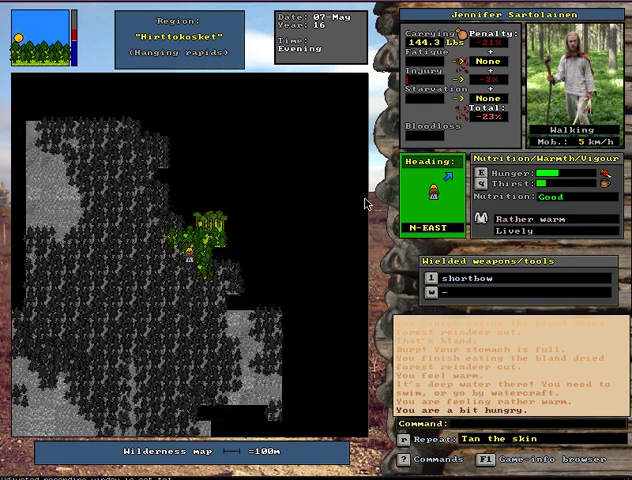
key(KP_Right)
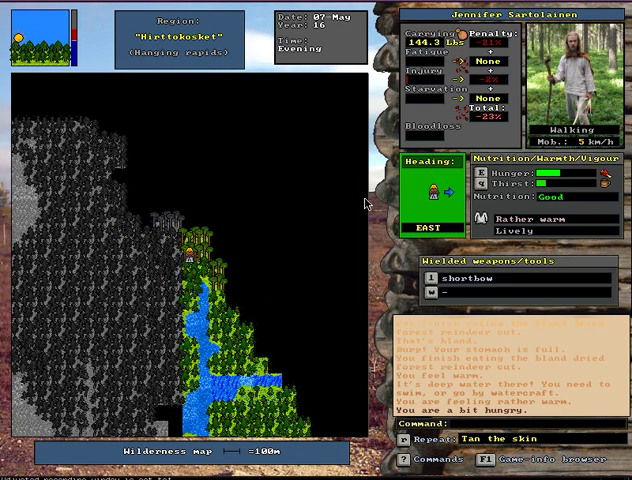
key(KP_Right)
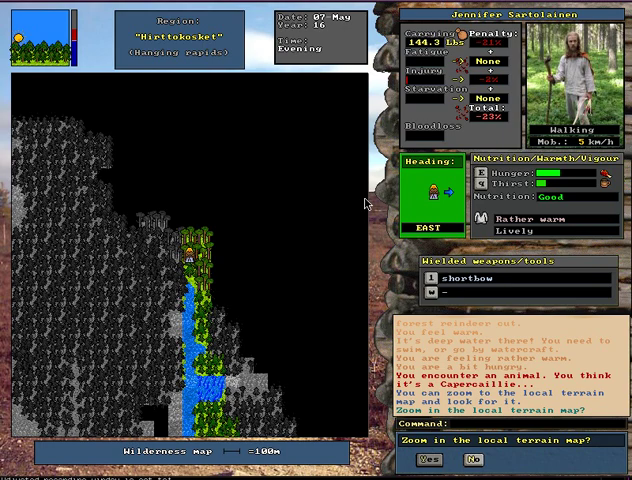
key(n)
key(KP_Next)
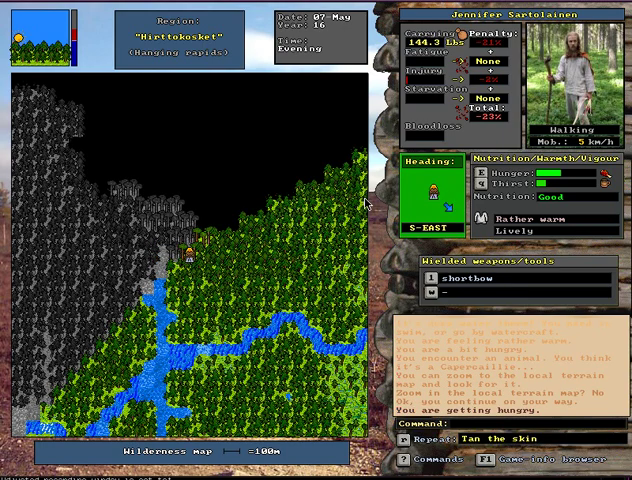
key(KP_Right)
key(KP_Right)
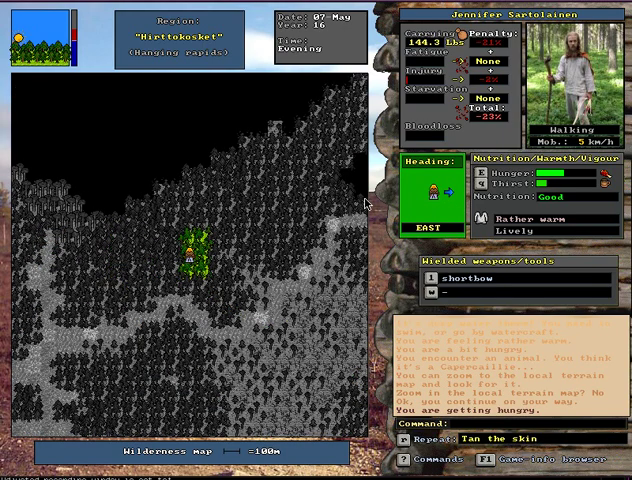
key(KP_Prior)
key(KP_Right)
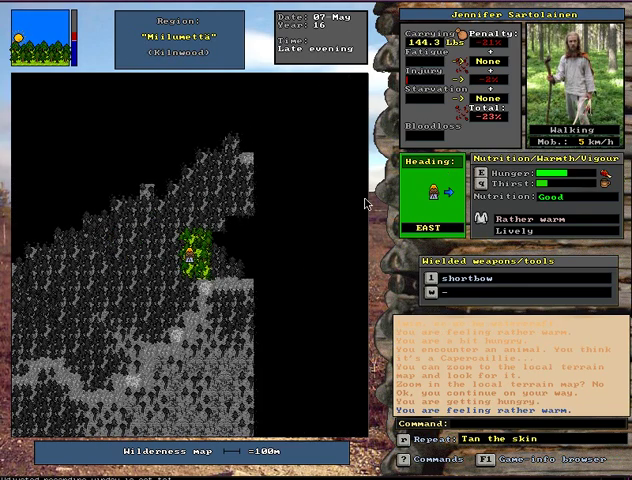
key(KP_Right)
key(KP_Next)
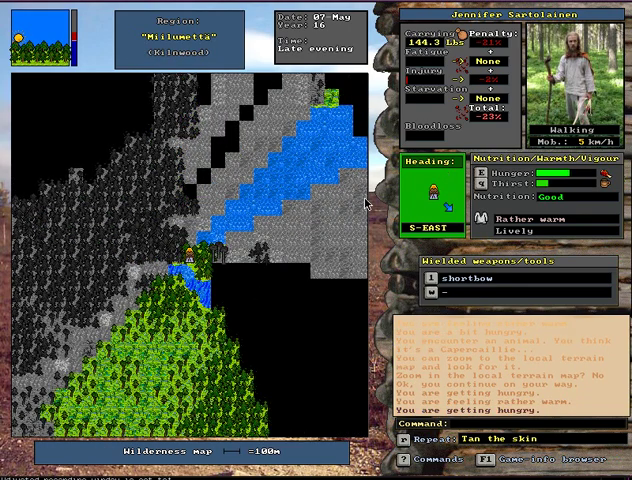
key(KP_Next)
key(KP_Prior)
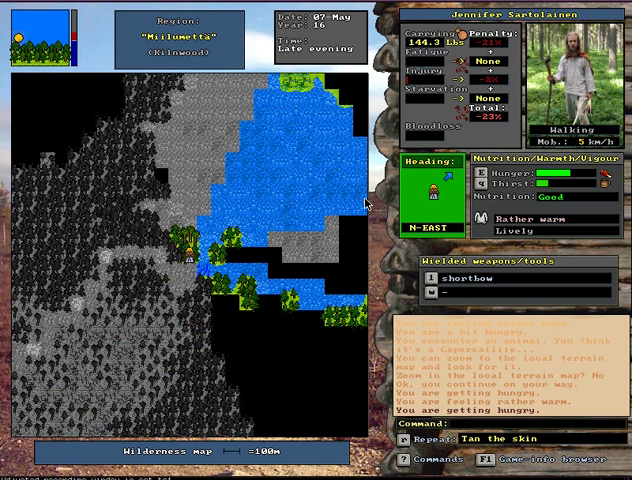
key(F6)
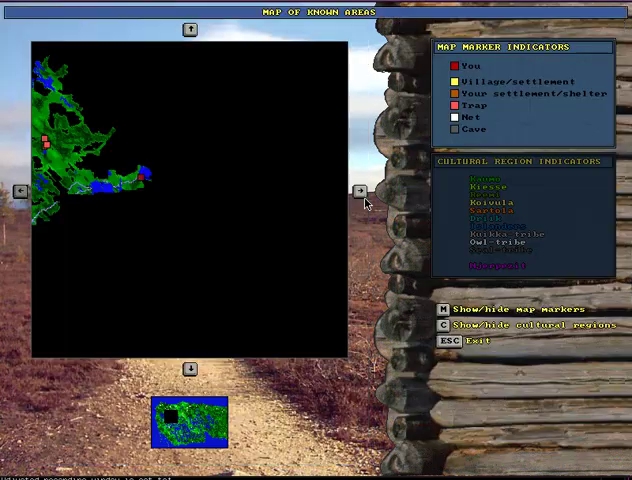
key(Escape)
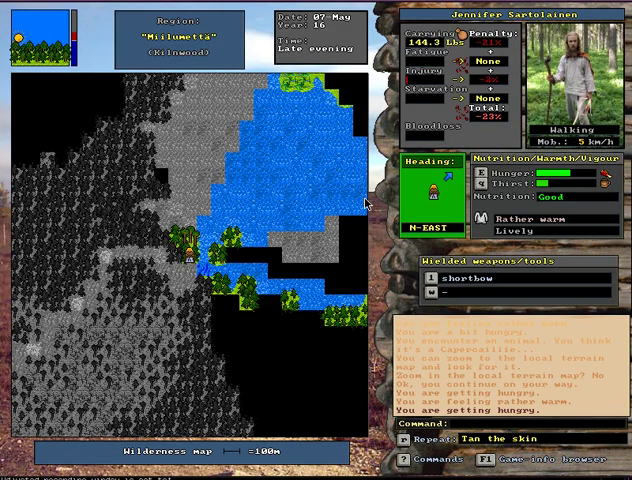
Detour north-west around deep water, then head back south-east and south onto the lake shore
key(KP_Home)
key(KP_Home)
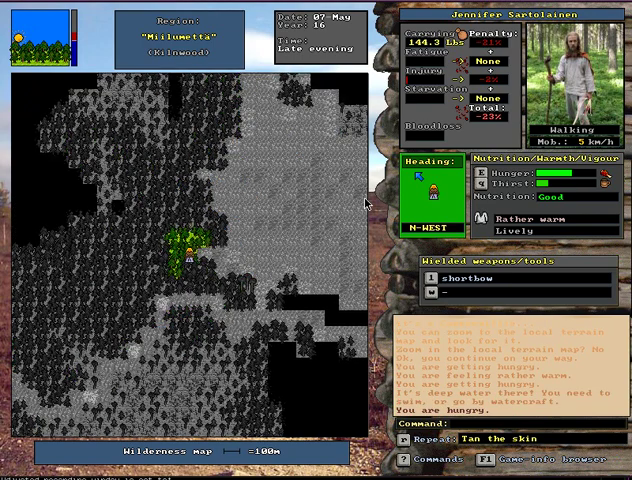
key(KP_Home)
key(KP_Up)
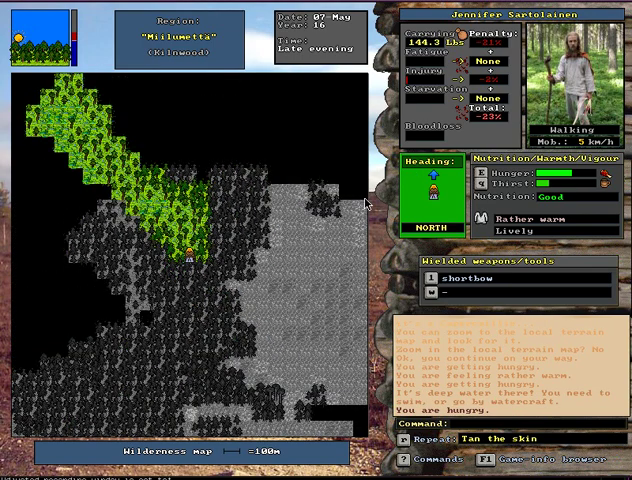
key(KP_Home)
key(KP_Up)
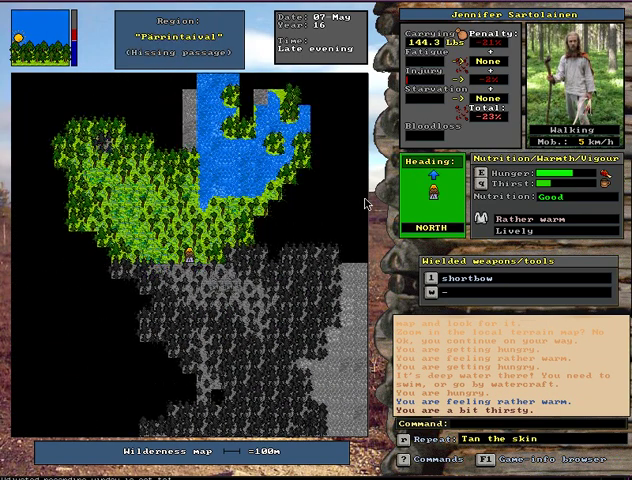
key(KP_Right)
key(KP_Prior)
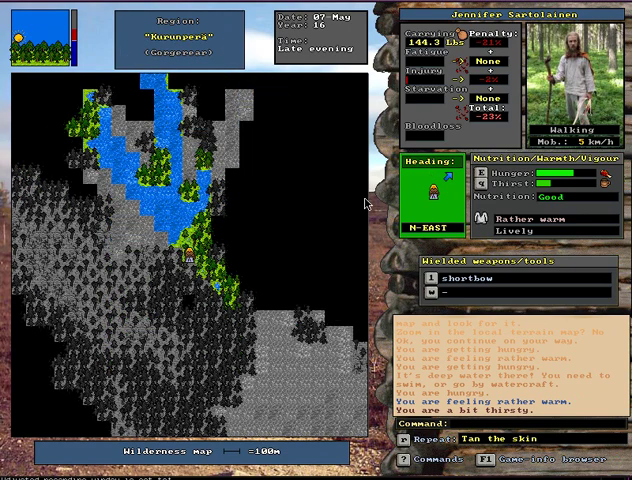
key(KP_Right)
key(KP_Right)
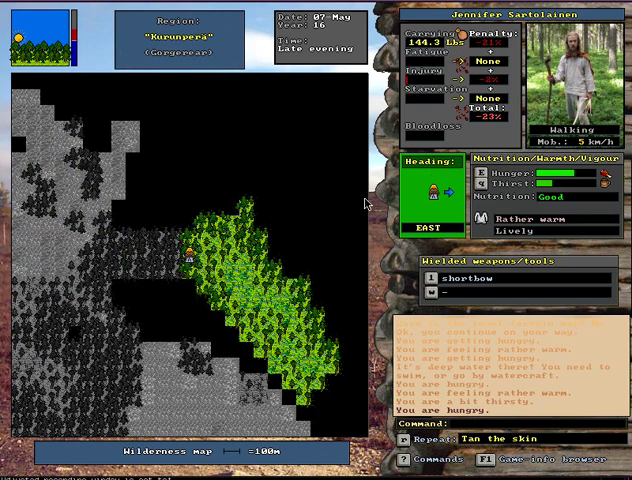
key(KP_Next)
key(KP_Right)
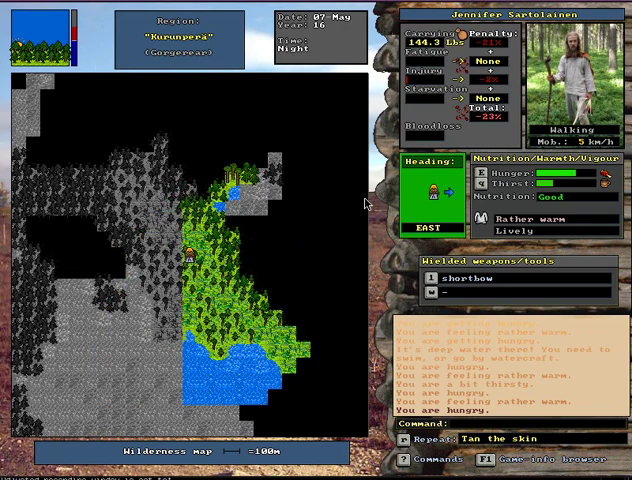
key(KP_Next)
key(KP_Next)
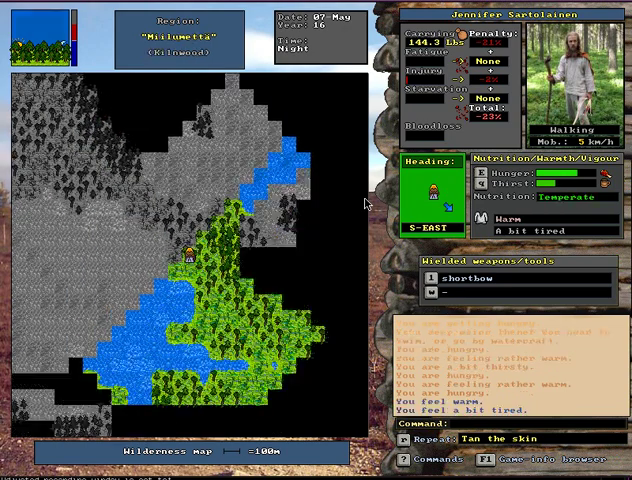
key(KP_Next)
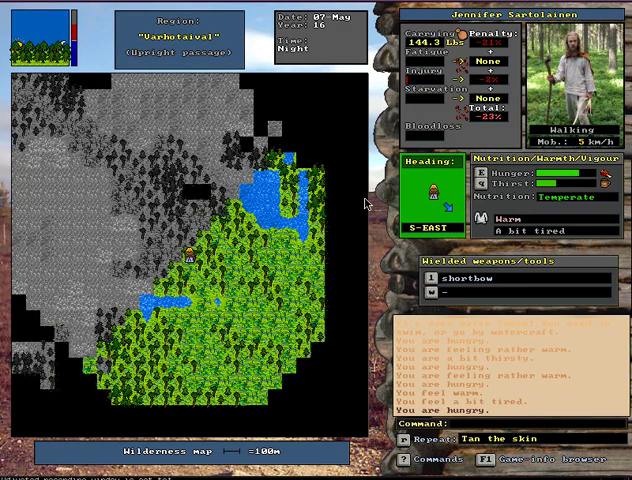
key(KP_Down)
key(KP_Down)
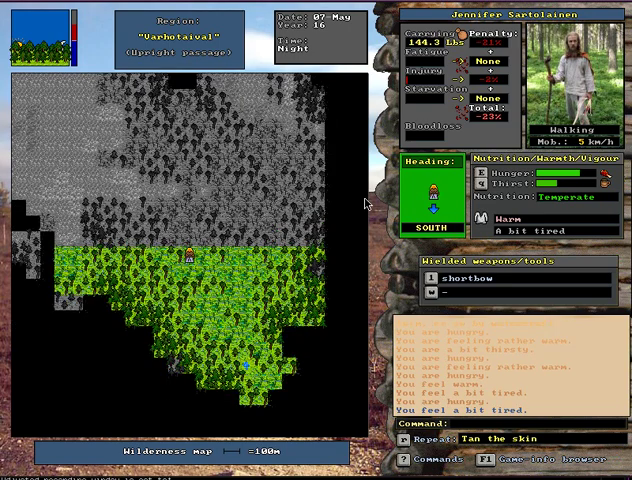
key(KP_Down)
key(KP_Next)
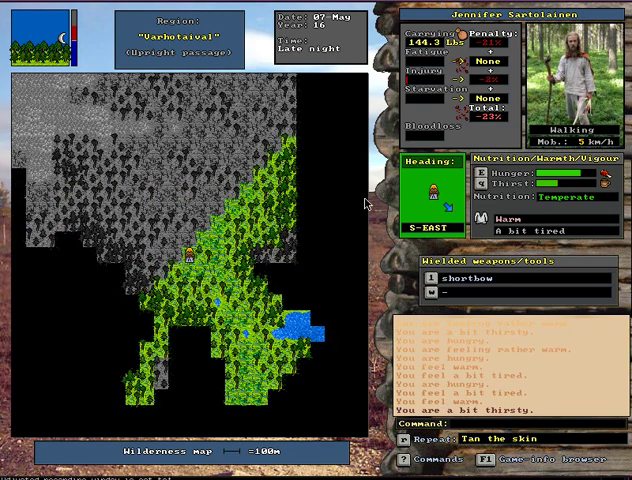
key(KP_Down)
key(KP_Down)
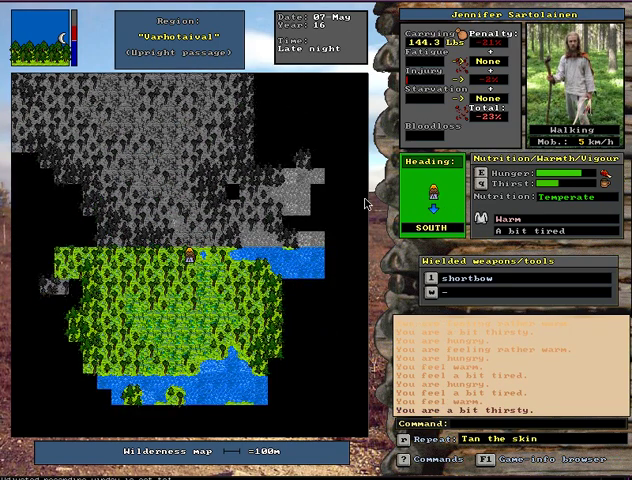
key(KP_Next)
key(KP_Next)
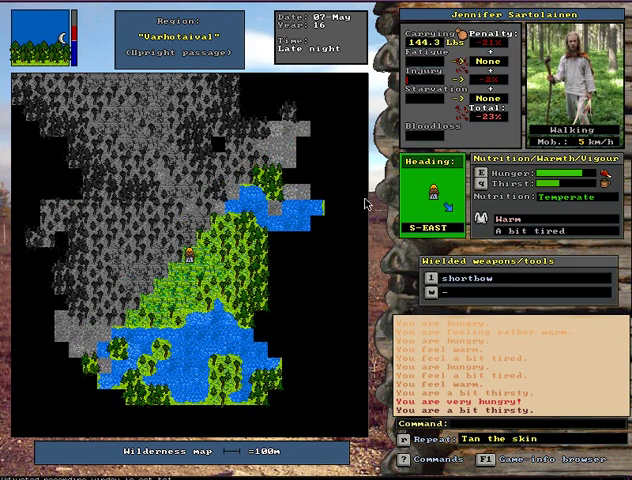
key(KP_Down)
Drink from the lake and eat a bland dried forest reindeer cut
key(q)
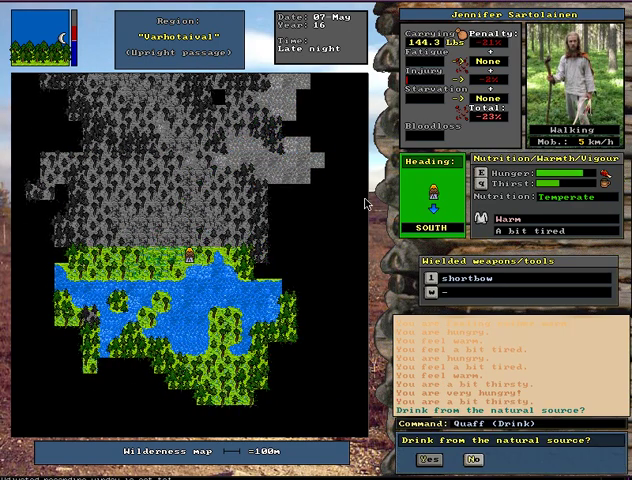
key(y)
key(e)
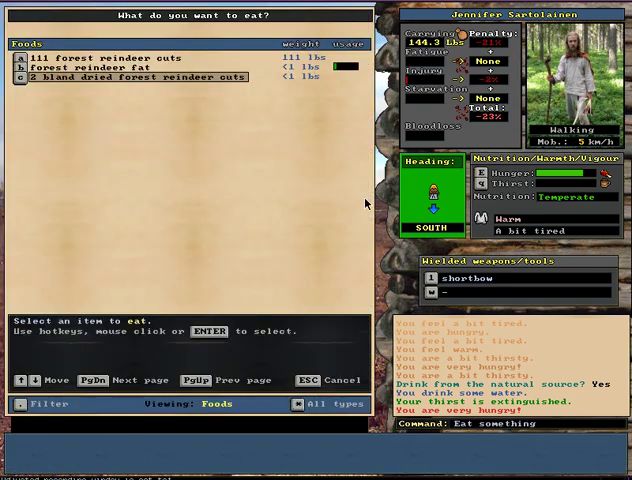
key(Return)
key(e)
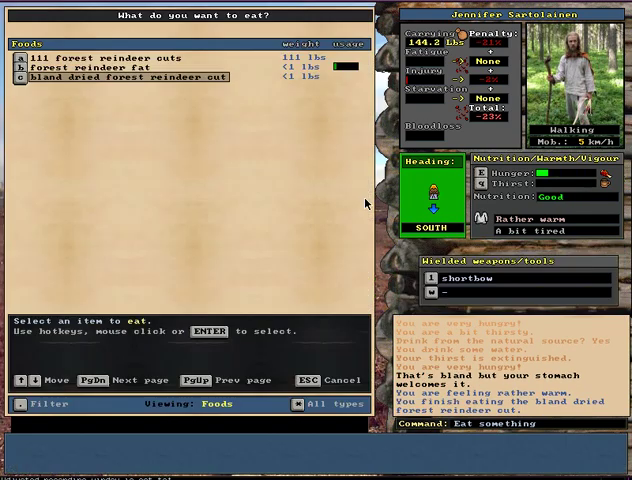
Close the food list and check the map of known areas
key(Escape)
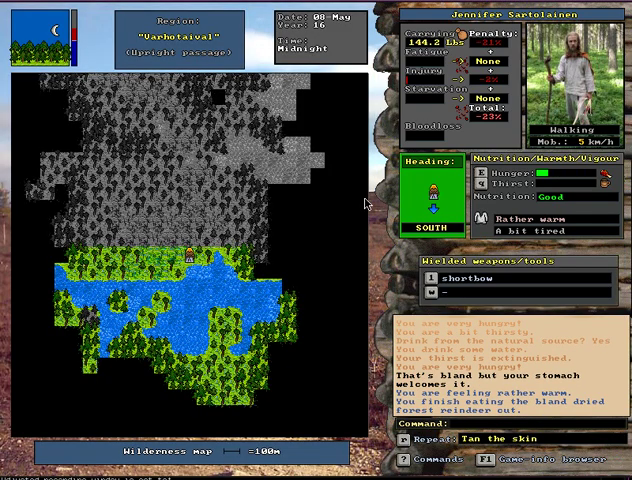
key(F6)
key(Escape)
Walk east, then south-west into Harmotaival until the weasel encounter appears
key(Right)
key(Right)
key(Right)
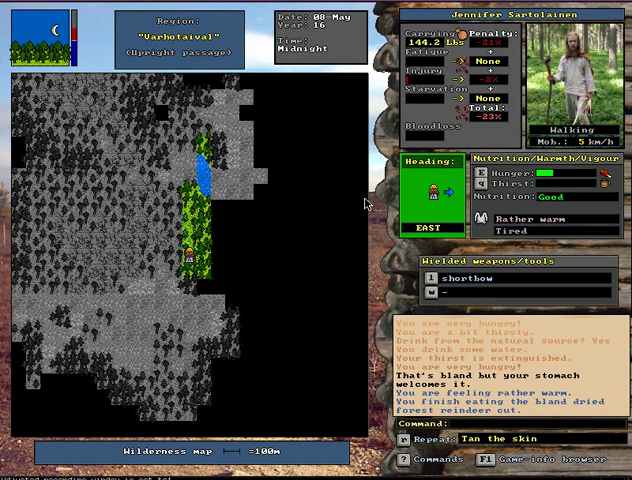
key(Right)
key(Right)
key(Up)
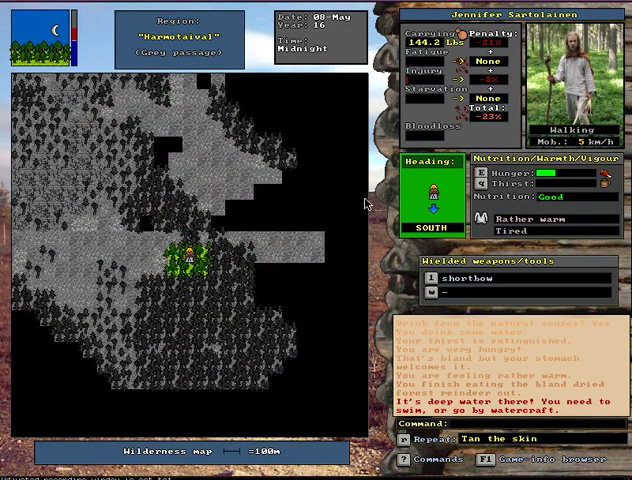
key(Right)
key(Up)
key(Up)
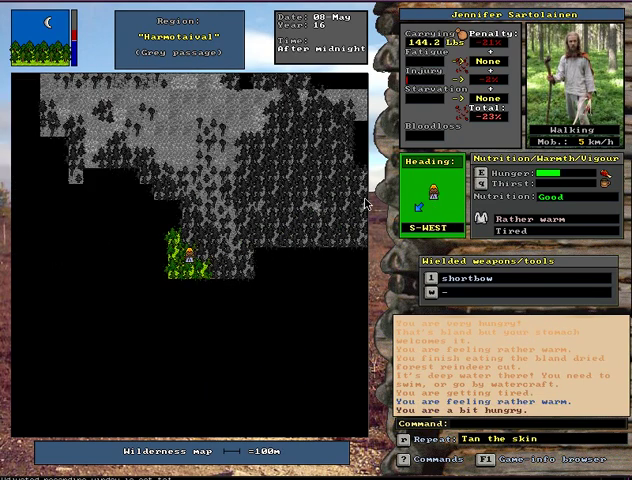
key(Right)
key(Up)
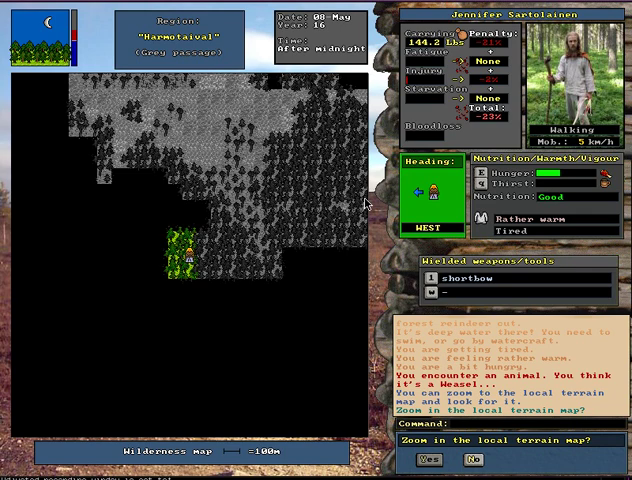
Zoom into the local terrain near the weasel, attempt to hide, and step west
key(y)
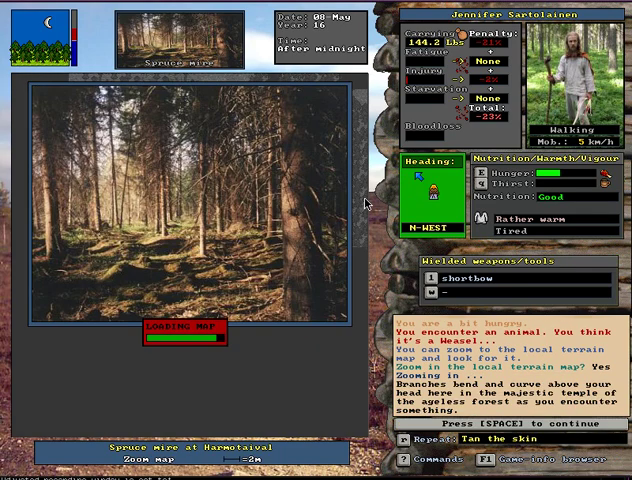
key(space)
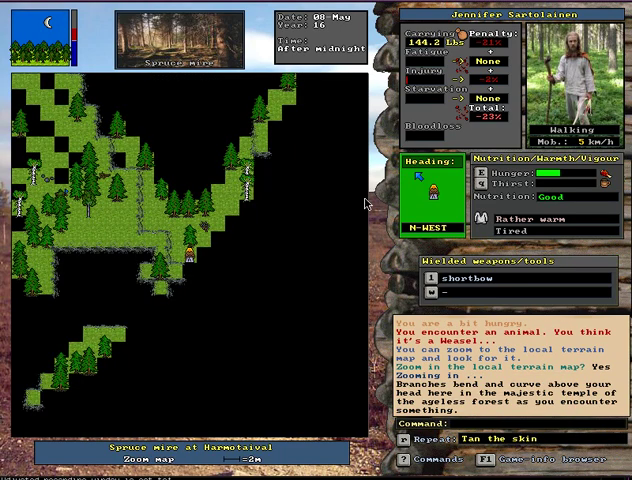
key(alt+h)
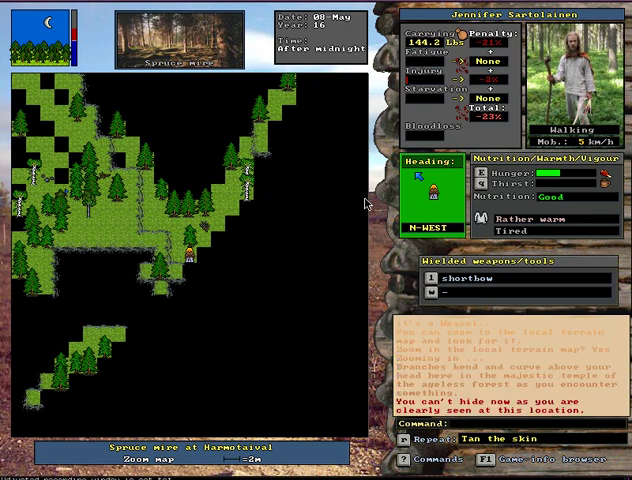
key(Left)
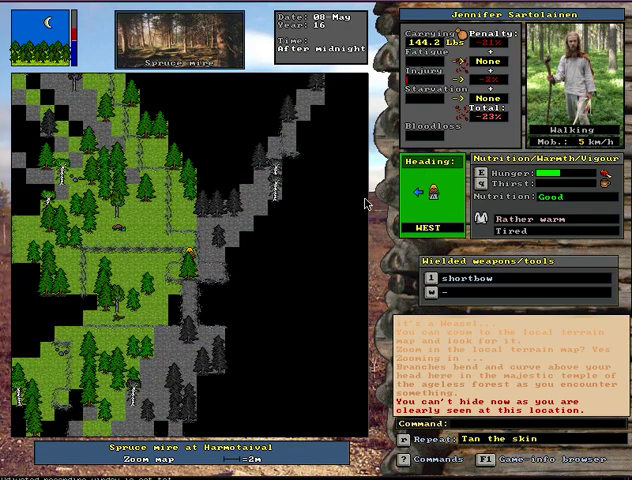
Throw a javelin at the weasel's body
key(t)
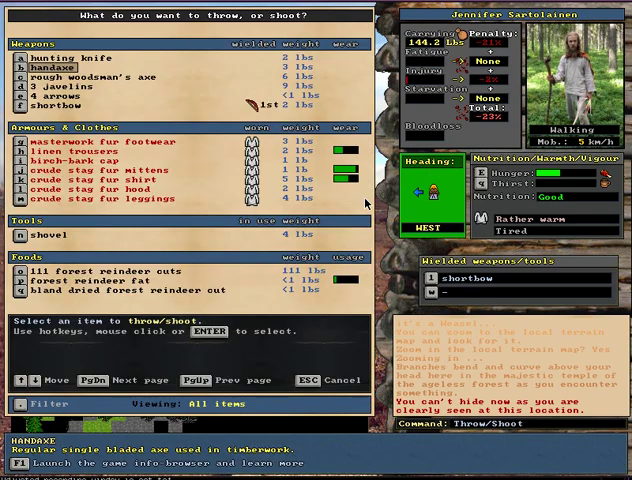
key(Down)
key(Down)
key(Return)
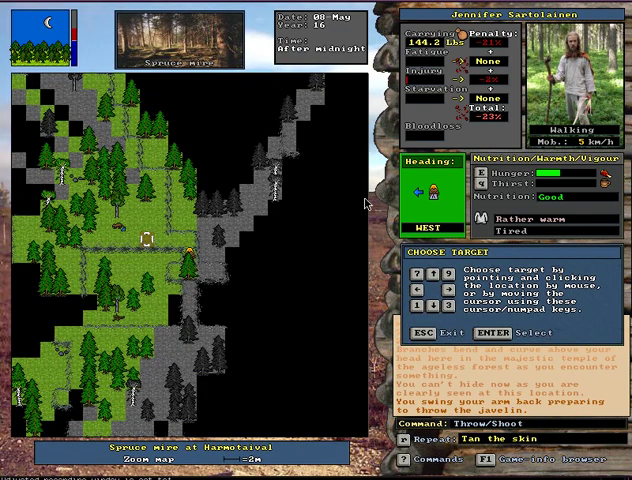
key(Return)
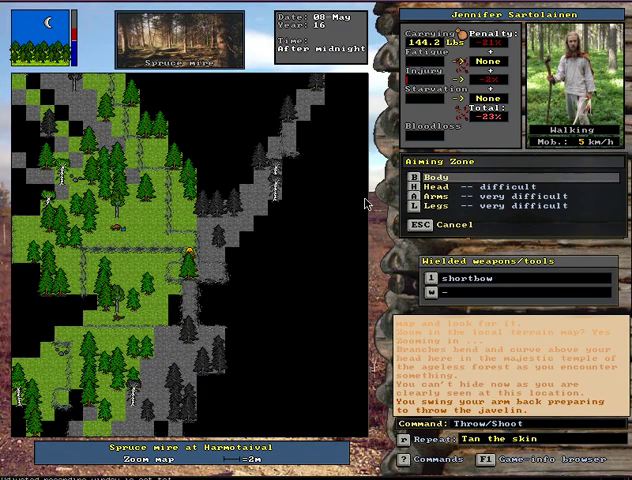
key(b)
Walk to the missed javelin and pick it back up
key(Right)
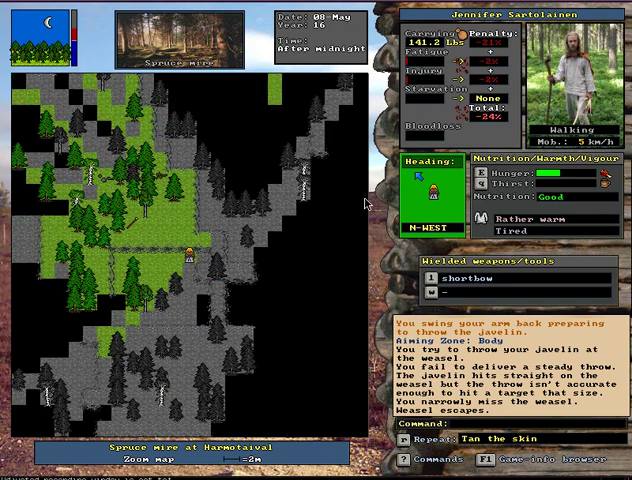
key(Left)
key(g)
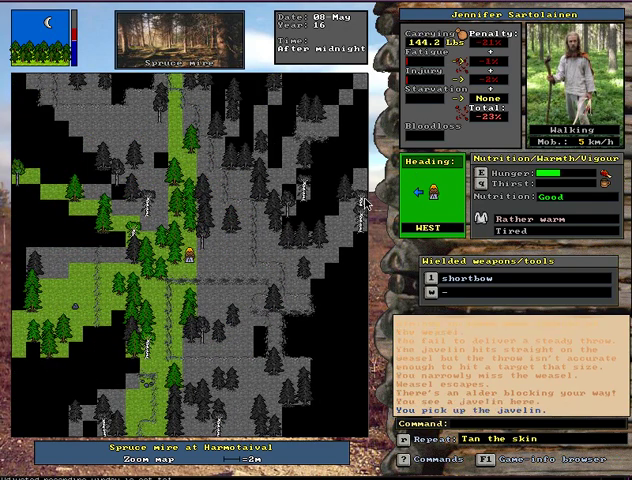
Zoom out to the wilderness map and check the map of known areas
key(Return)
key(Left)
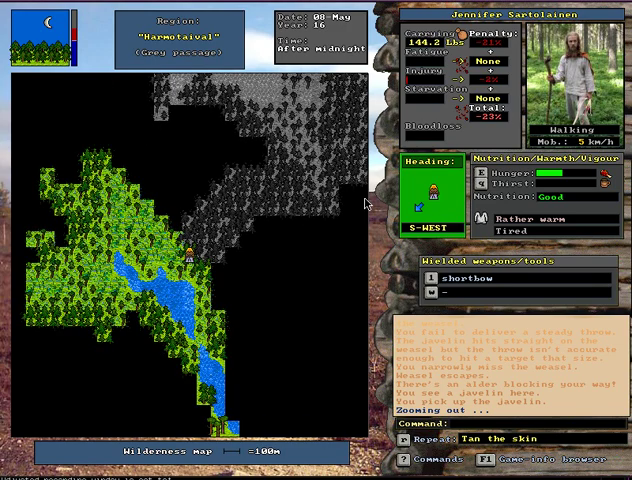
key(F6)
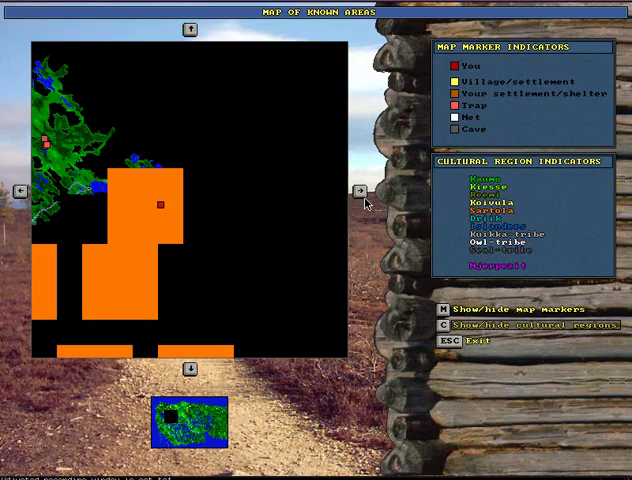
key(Escape)
Walk west and south-west through Vaskikangas until the settlement comes into view
key(Left)
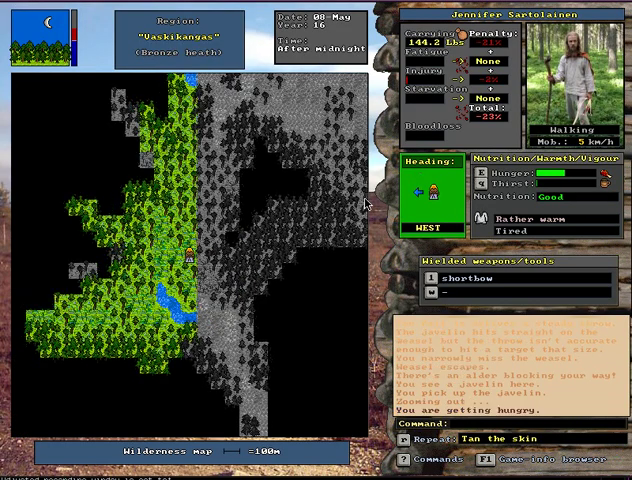
key(End)
key(Left)
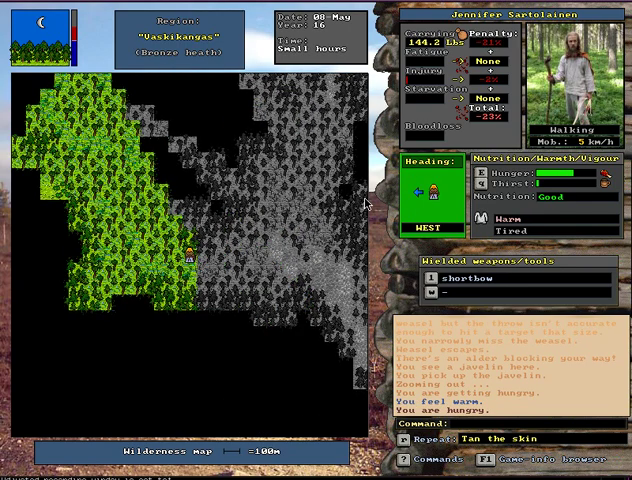
key(Home)
key(Home)
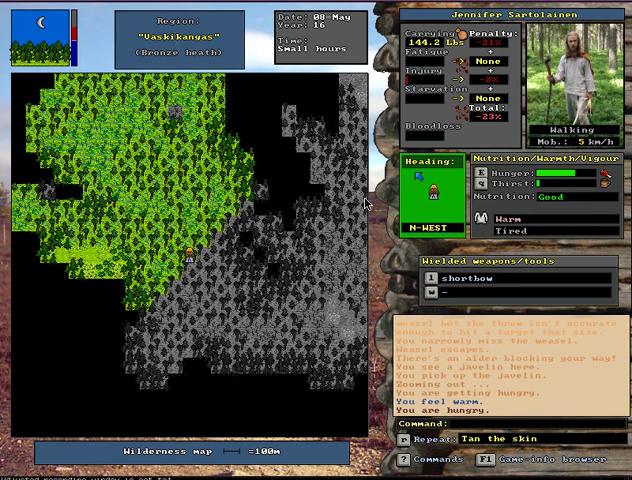
key(Up)
key(End)
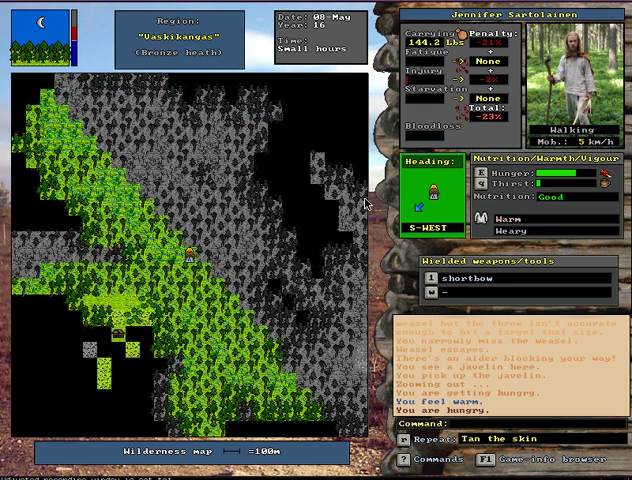
key(End)
key(space)
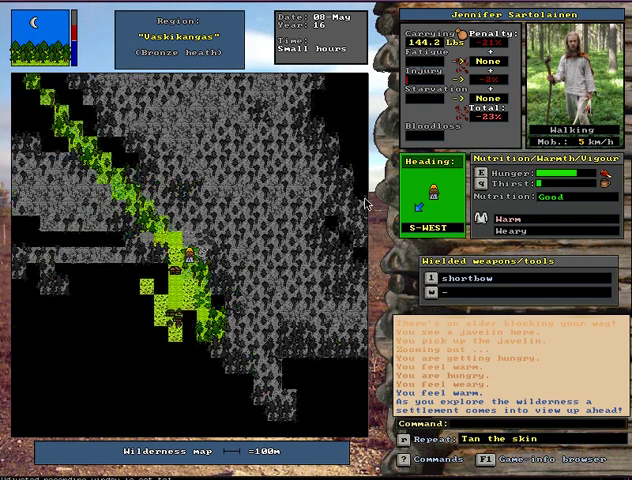
Survey the surrounding terrain, turning north-west, west, north-east and south-west
key(End)
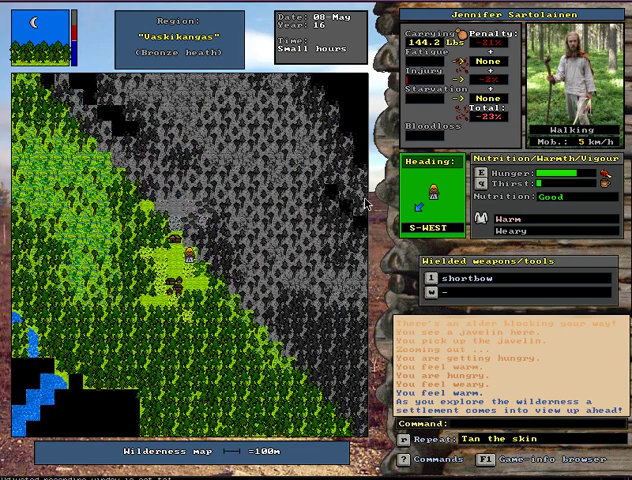
key(Home)
key(Left)
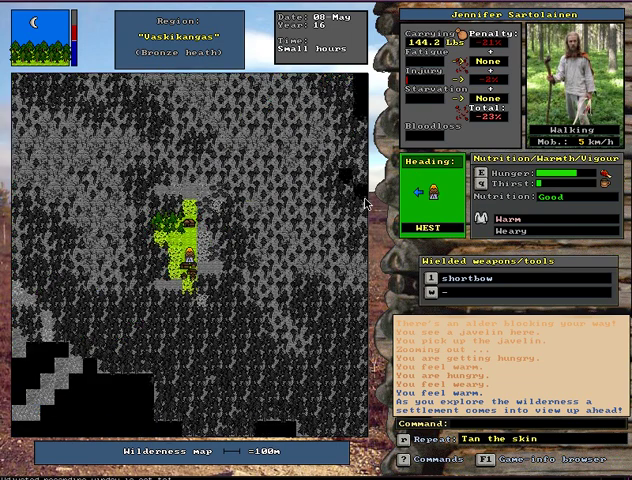
key(Page_Up)
key(End)
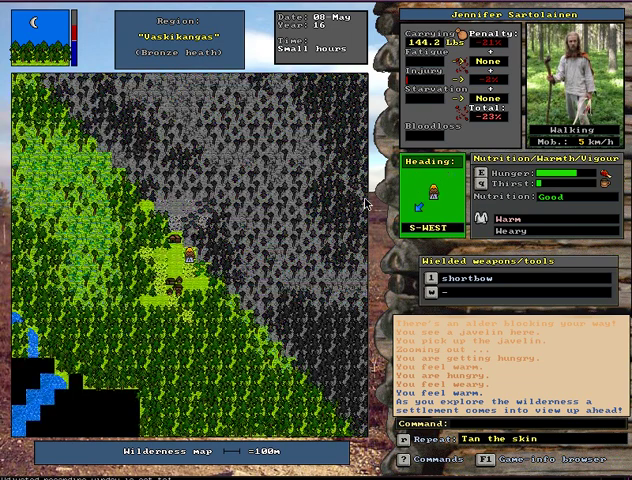
key(Left)
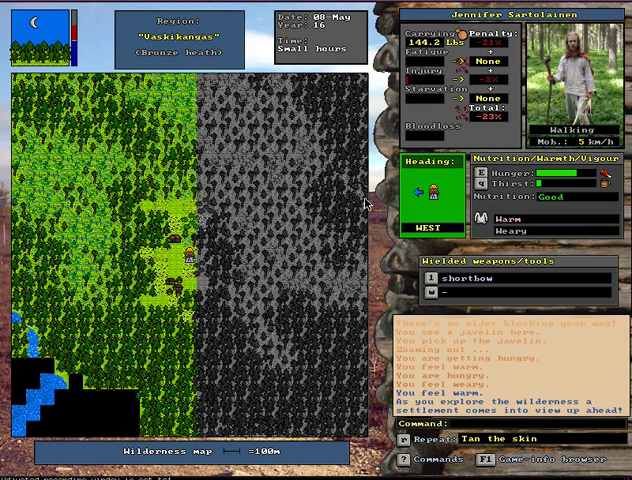
key(End)
Enter Sartolais Village and walk south to a building's door
key(Down)
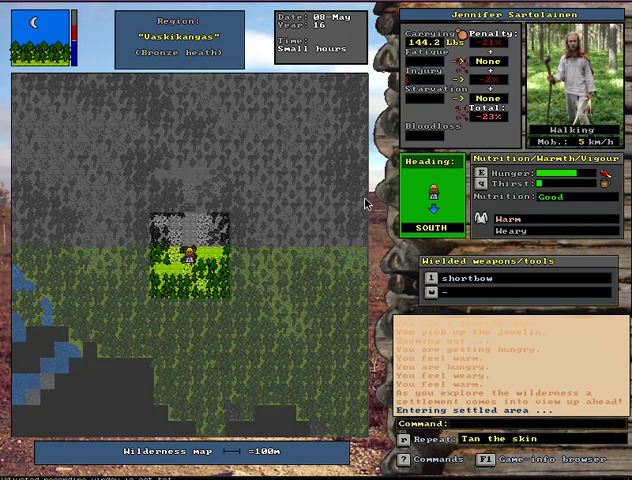
key(Return)
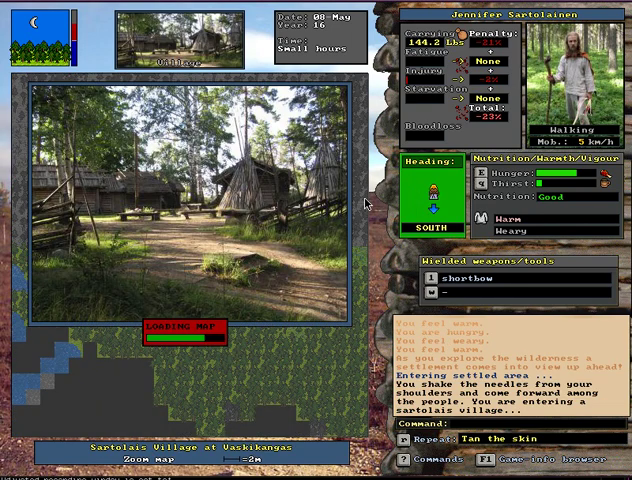
key(Left)
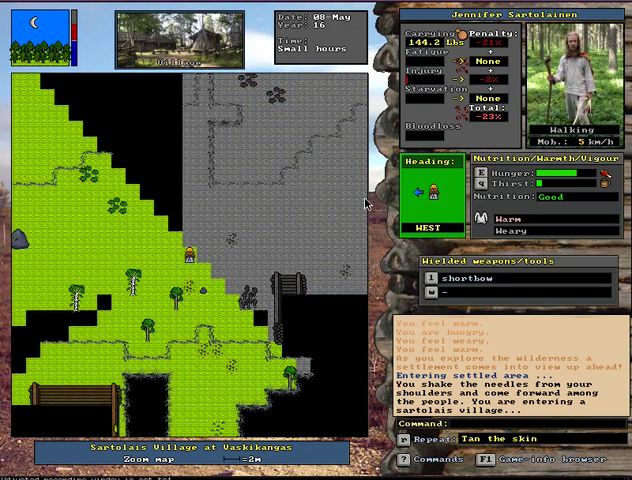
key(Left)
key(Up)
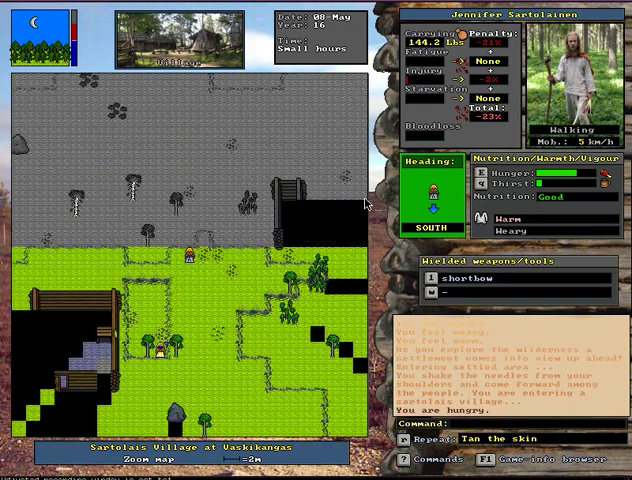
key(Left)
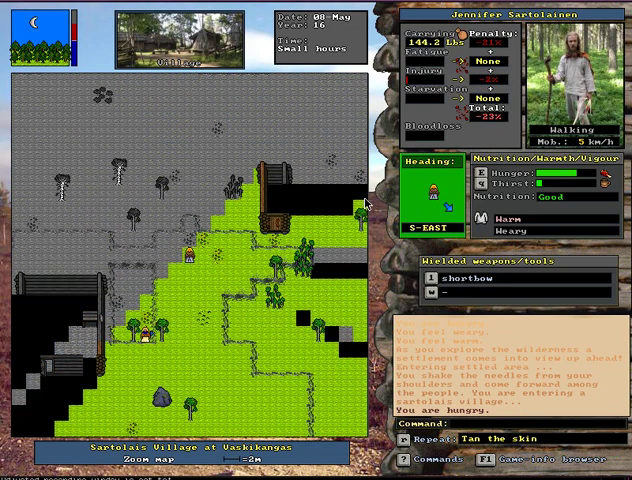
key(Right)
key(Right)
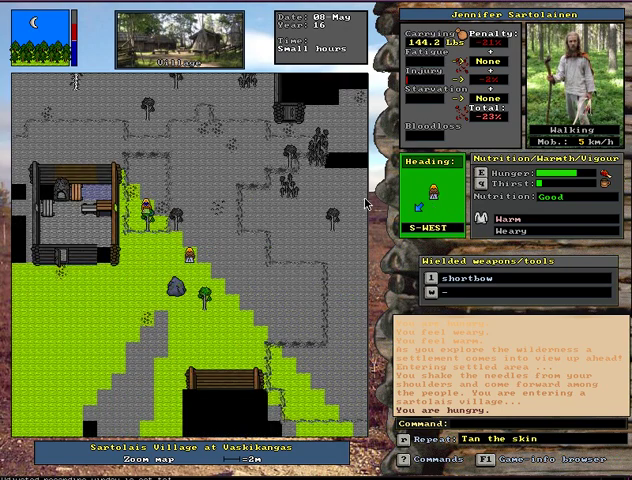
key(Left)
key(Up)
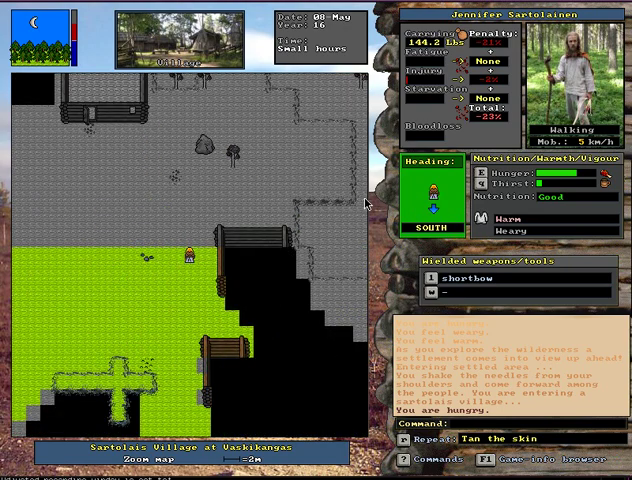
key(Left)
key(Left)
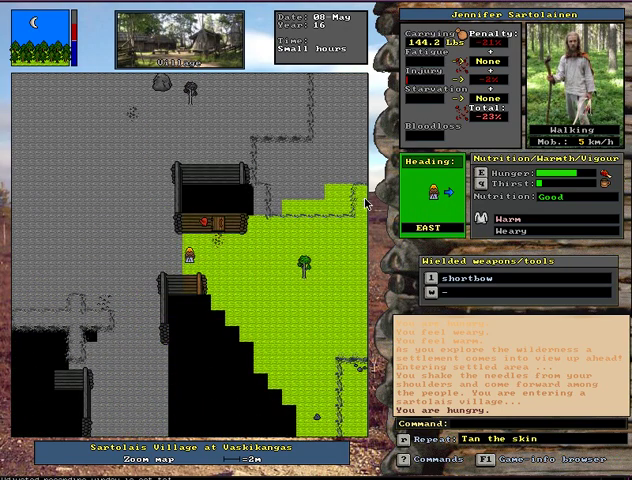
key(Left)
key(Left)
Go inside the building and inspect the stored leather belt and mail leggings
key(Up)
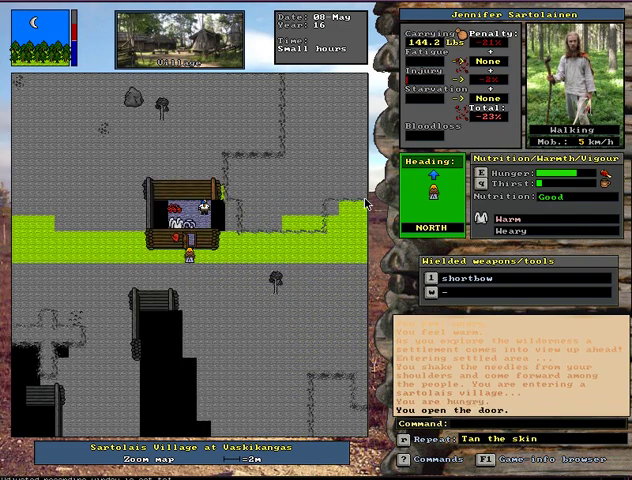
key(Up)
key(Left)
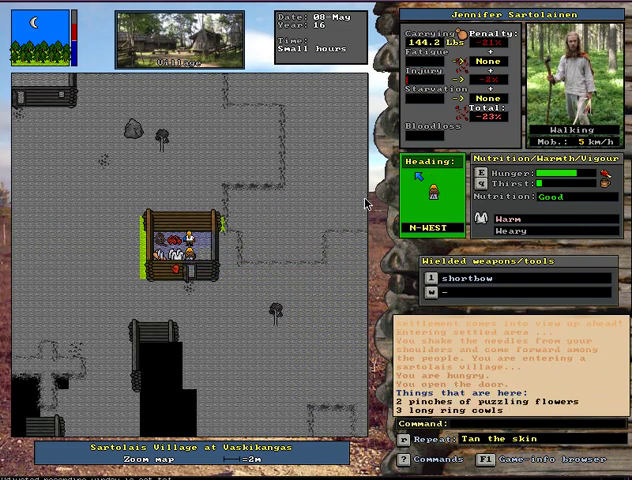
key(Left)
key(Left)
key(Right)
key(Up)
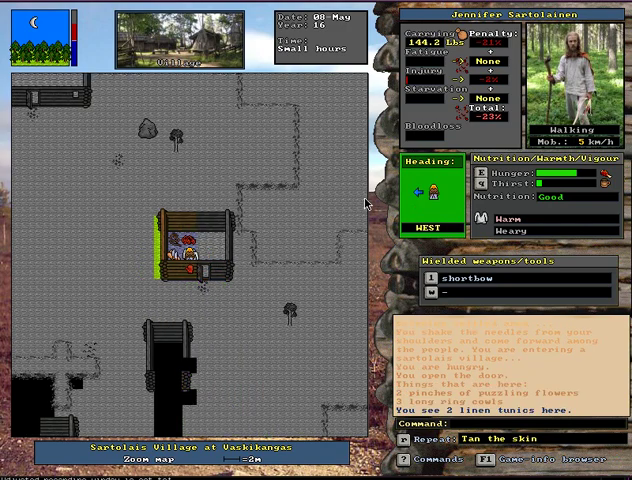
key(Up)
key(Right)
key(Right)
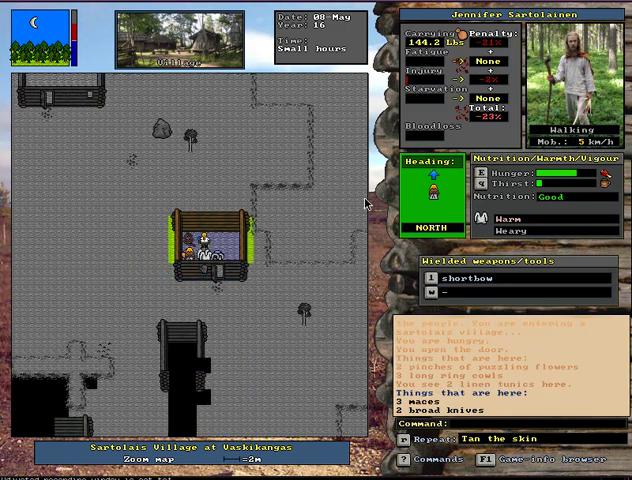
key(Up)
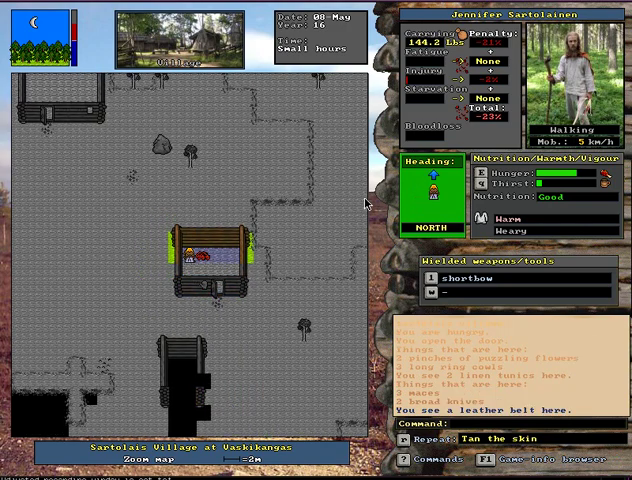
key(Right)
key(Right)
key(Up)
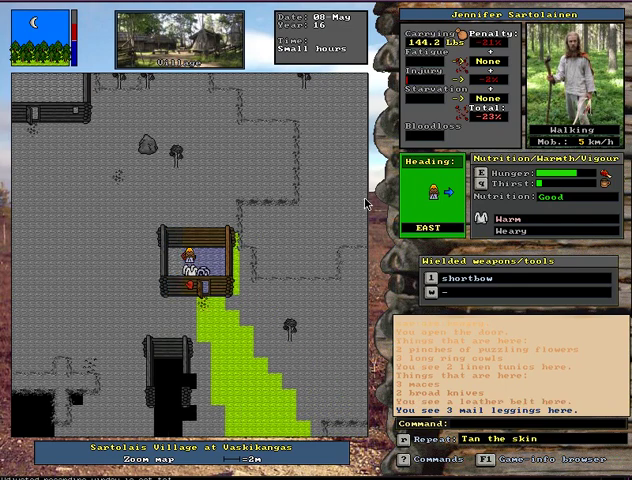
Leave the building, walk south, then head north-west toward the log building
key(Right)
key(Up)
key(Right)
key(Up)
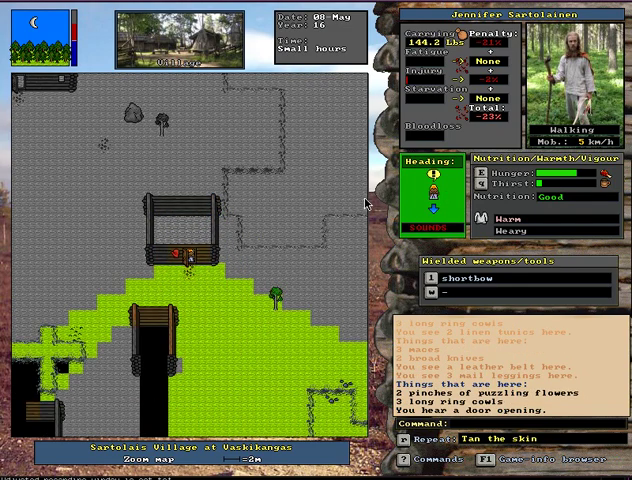
key(Up)
key(Up)
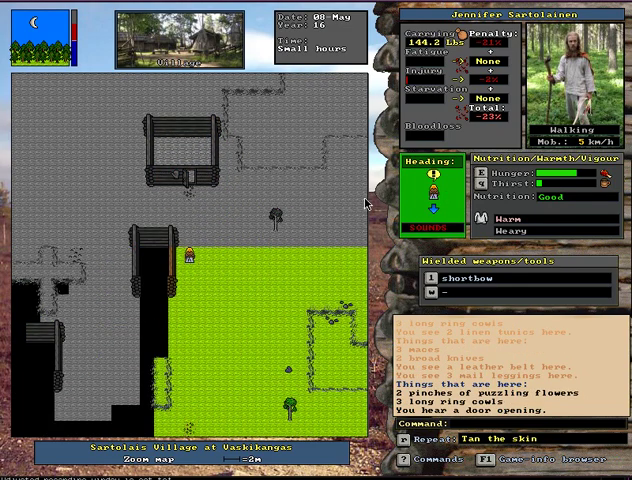
key(Up)
key(Right)
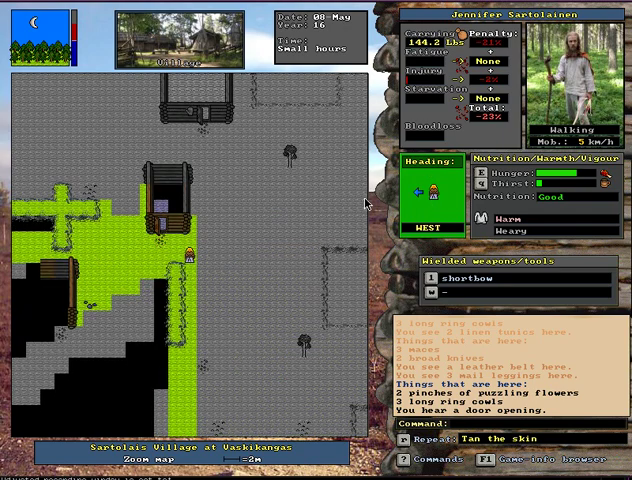
key(Up)
key(Right)
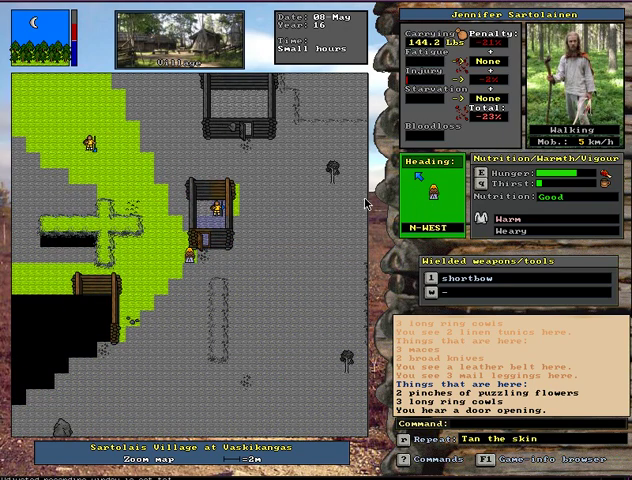
Step beside the building and examine the nearby woodsman
key(Right)
key(Right)
key(x)
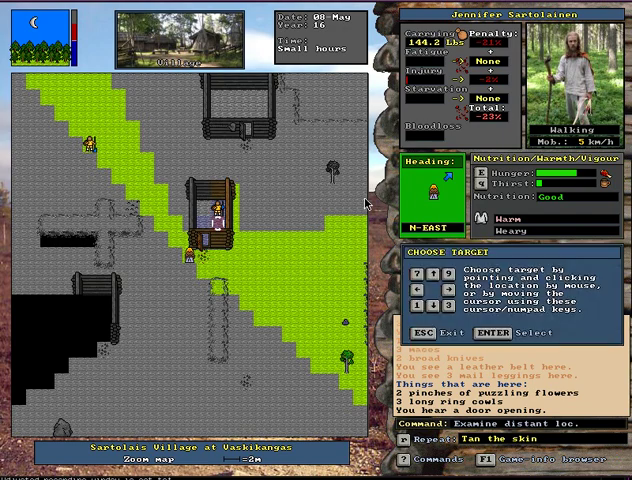
key(Return)
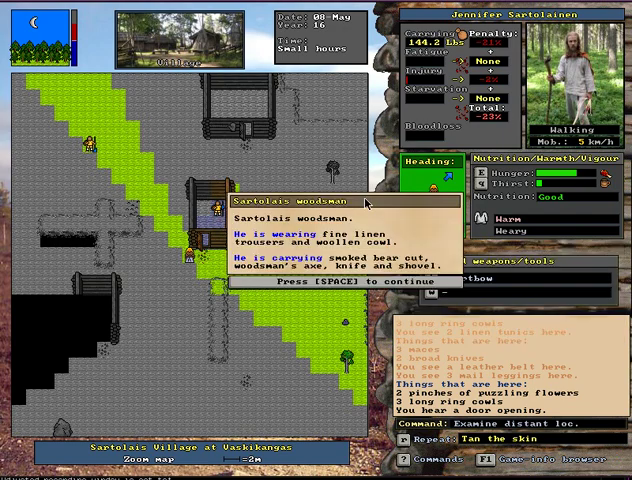
key(space)
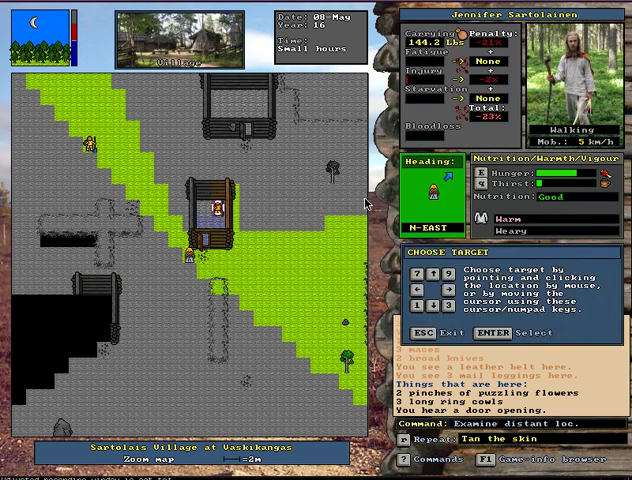
key(Escape)
Examine the sleeping Sartolais hunter to the north-west, then head south-west
key(Up)
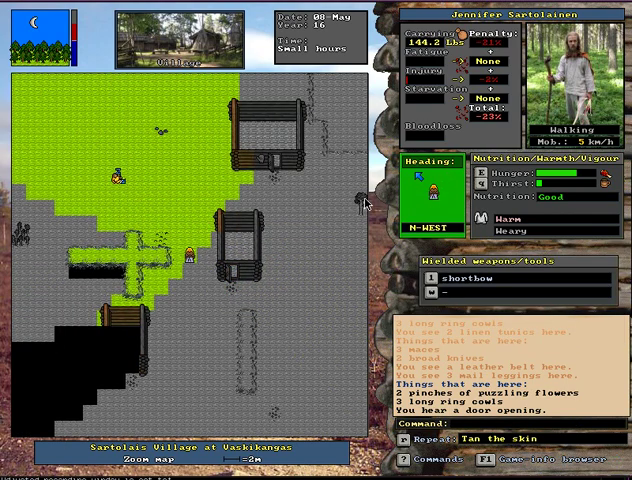
key(l)
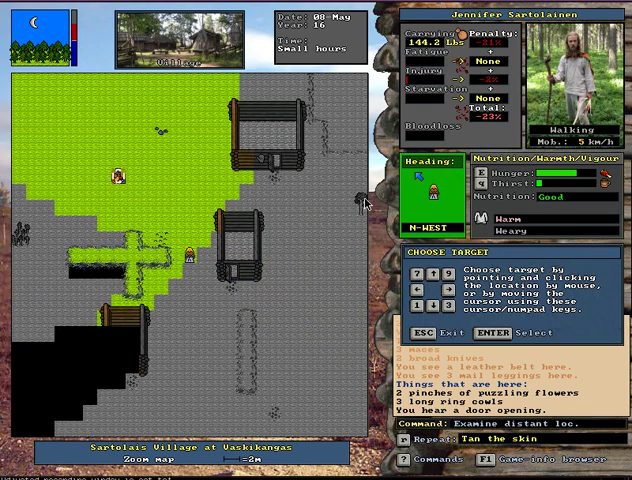
key(Return)
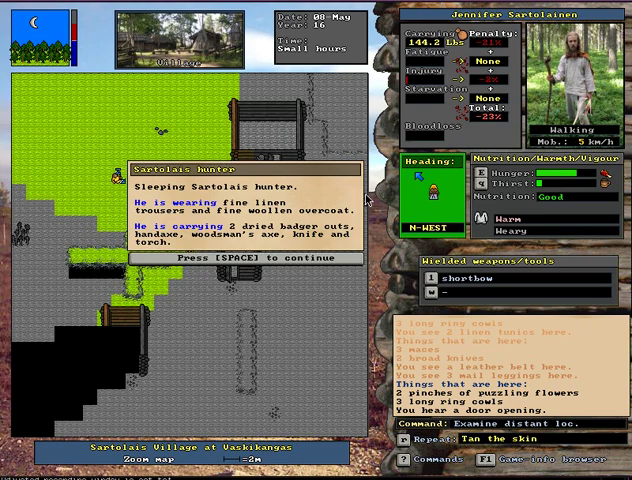
key(space)
key(Left)
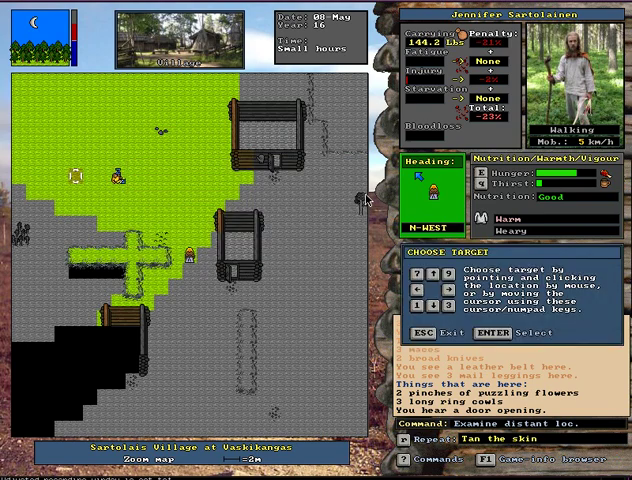
key(Return)
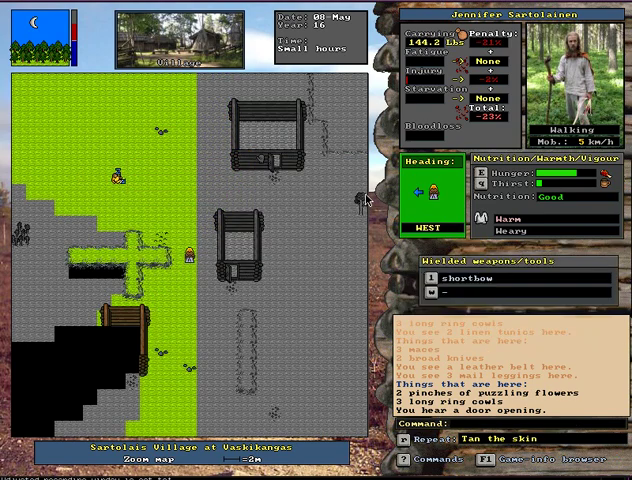
key(Down)
Walk north-west into the shed and stand on the fine net and wide trident to list them
key(End)
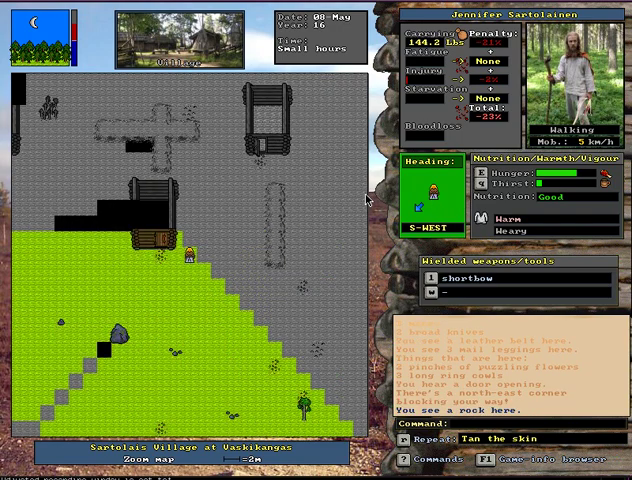
key(Home)
key(Left)
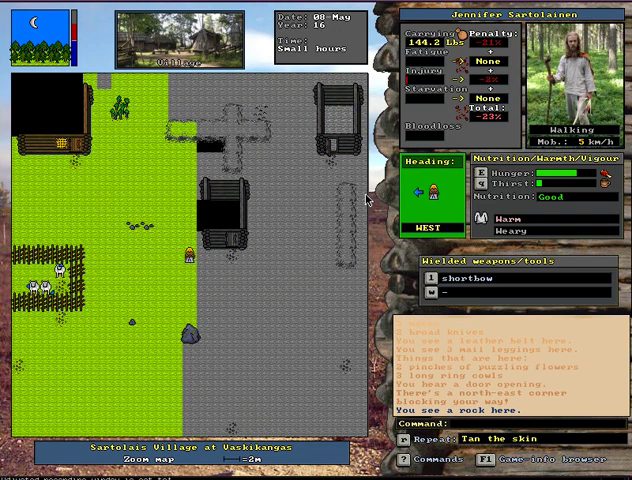
key(Home)
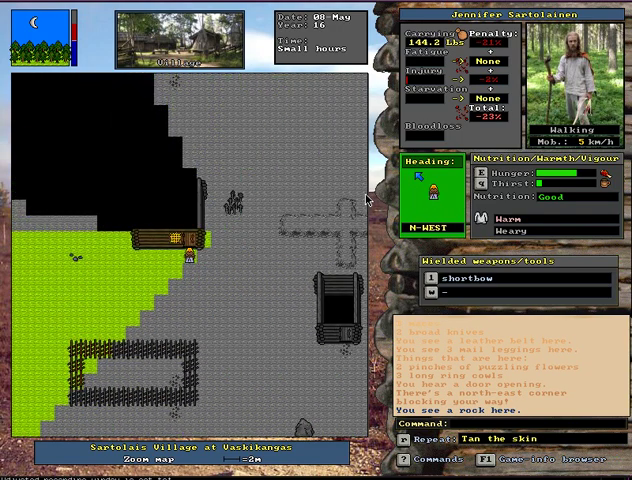
key(Up)
key(Home)
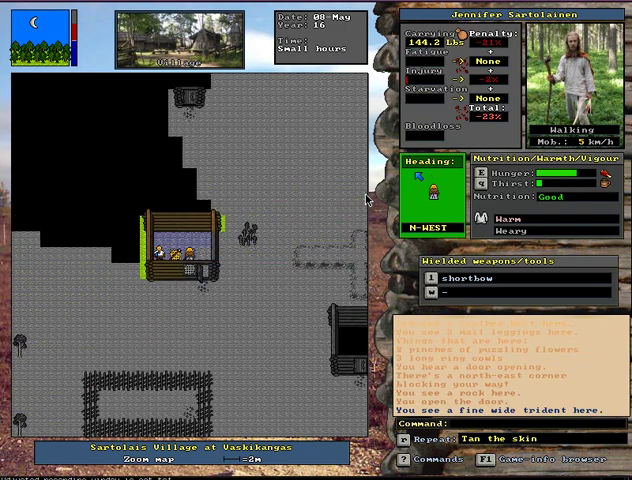
key(Left)
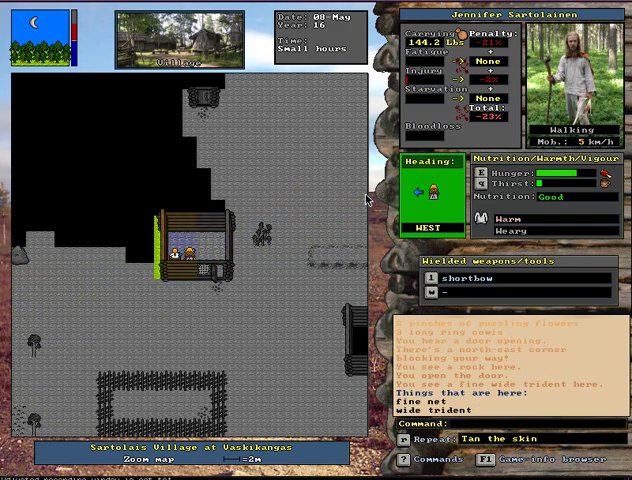
key(p)
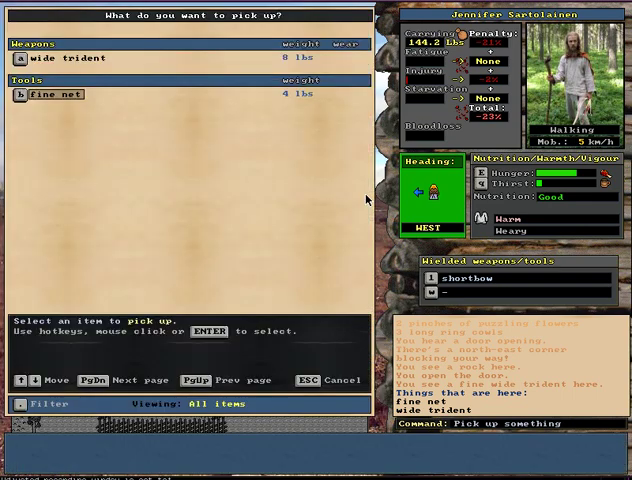
Select the craftsman's fine net and offer 9, then 20, forest reindeer cuts for it
key(Return)
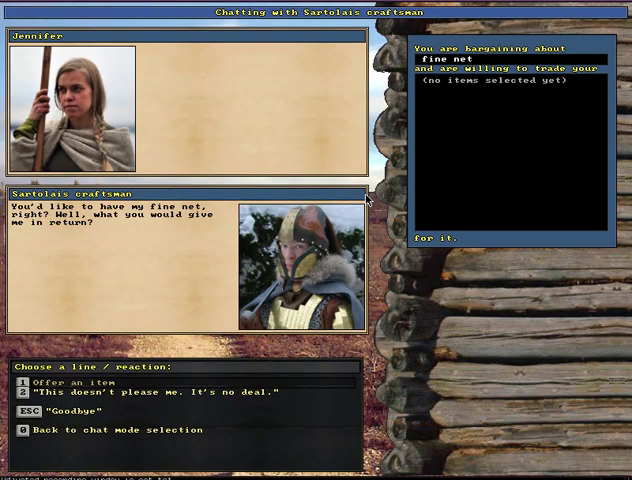
key(1)
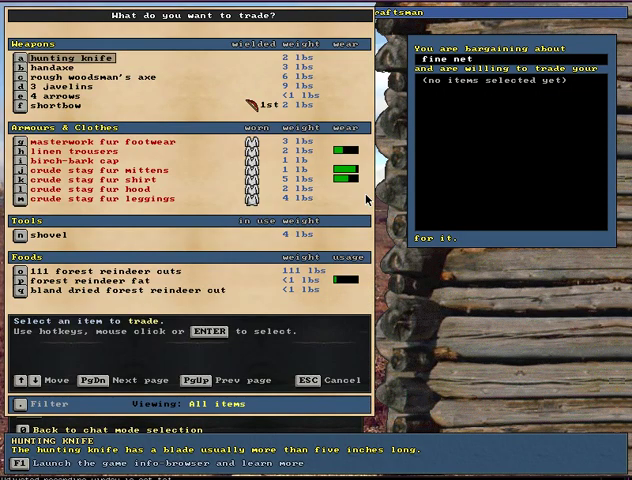
key(Up)
key(Return)
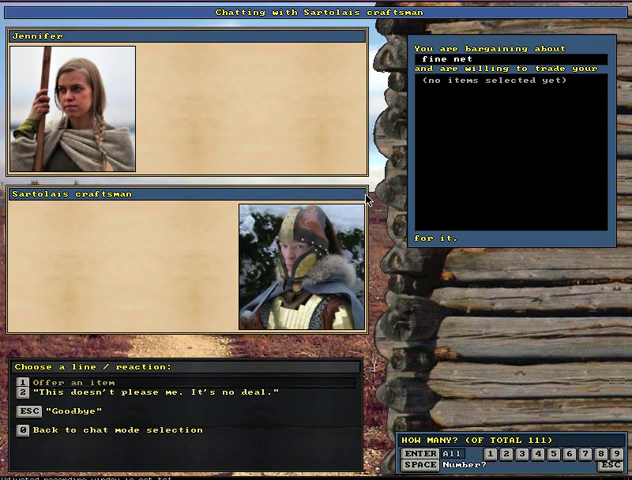
key(9)
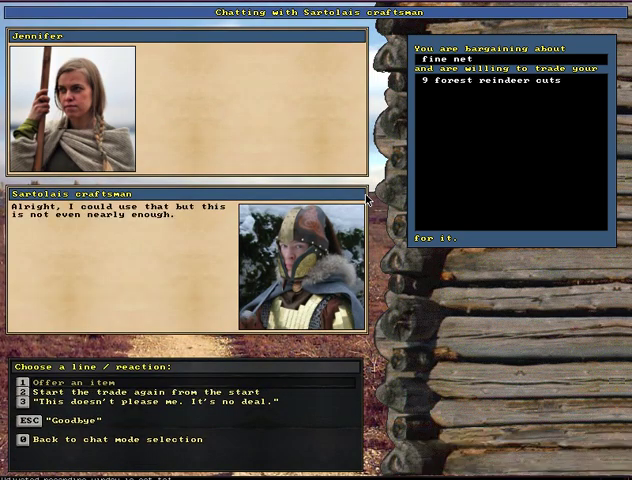
key(1)
key(Return)
key(space)
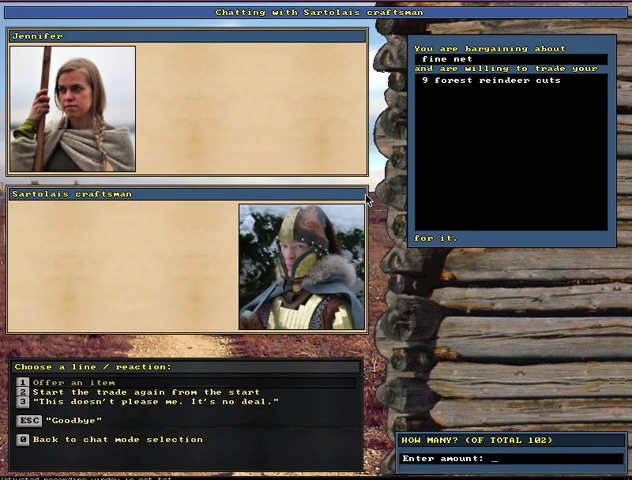
key(Escape)
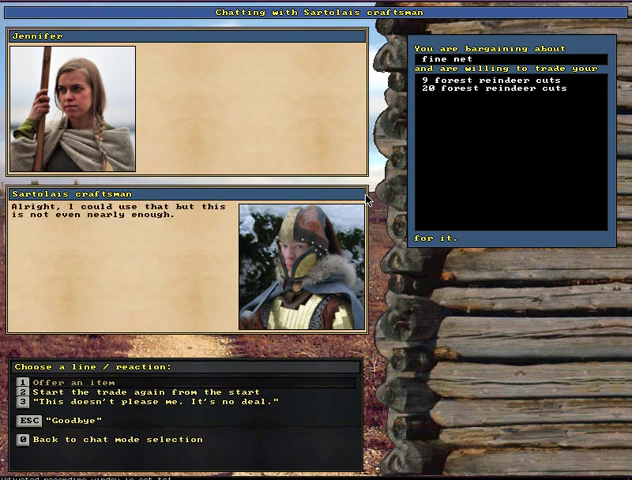
Add 9 and 20 more reindeer cuts, then all 53 remaining cuts to the offer
key(1)
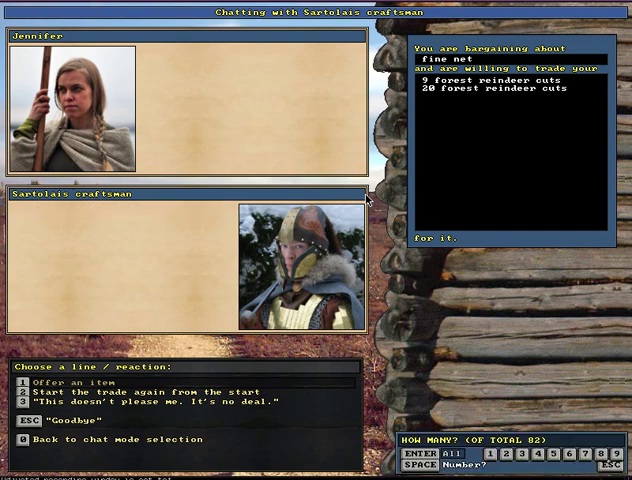
key(9)
key(1)
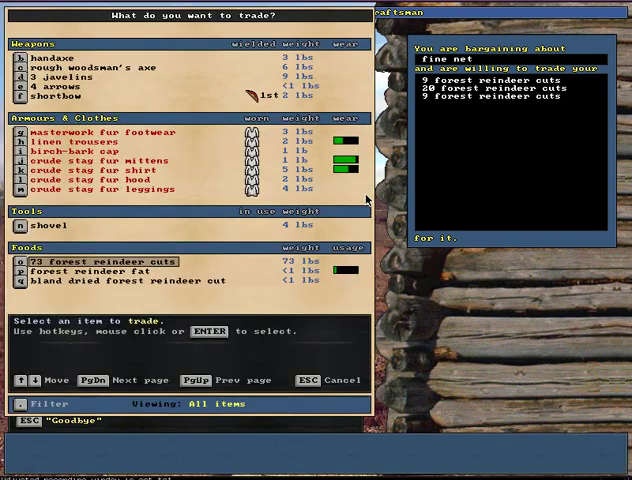
key(Return)
key(space)
text(20)
key(Return)
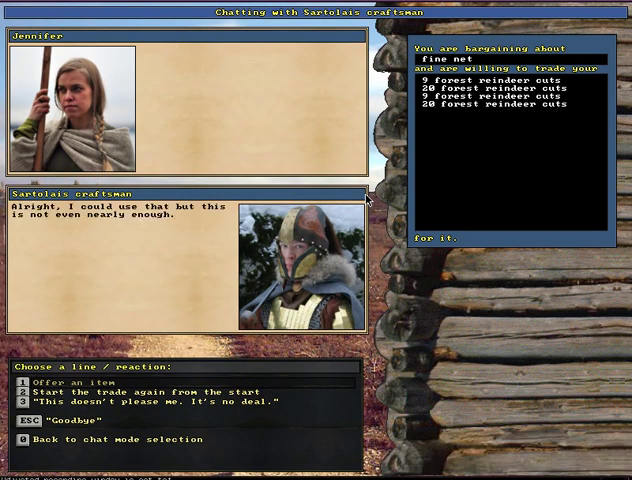
key(1)
key(Return)
key(Return)
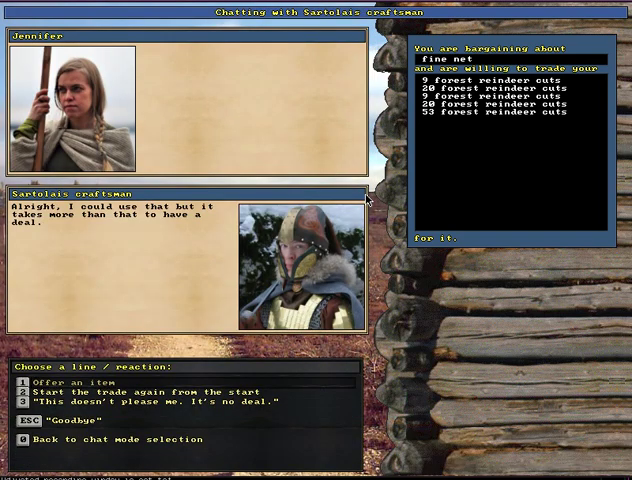
Offer the inferior wooden stakes, then cancel further offers after the refusal
key(1)
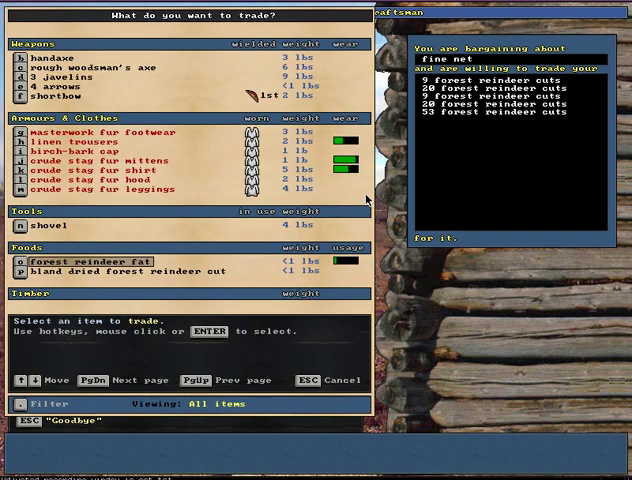
key(Down)
key(Down)
key(Down)
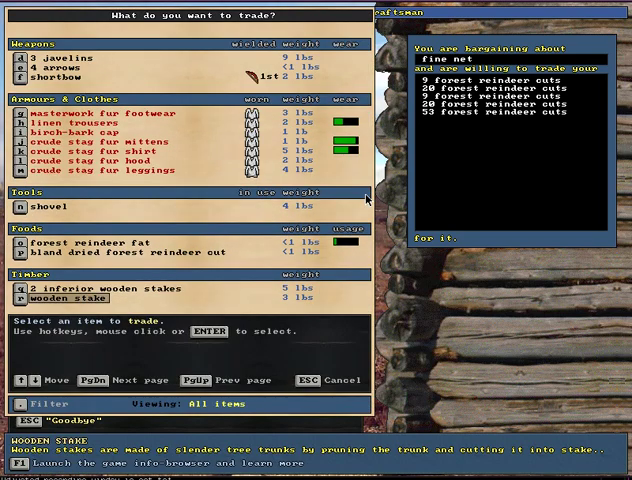
key(Up)
key(Return)
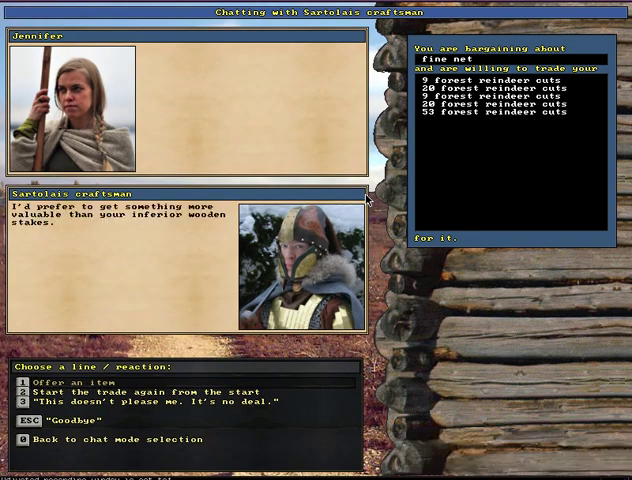
key(1)
key(Down)
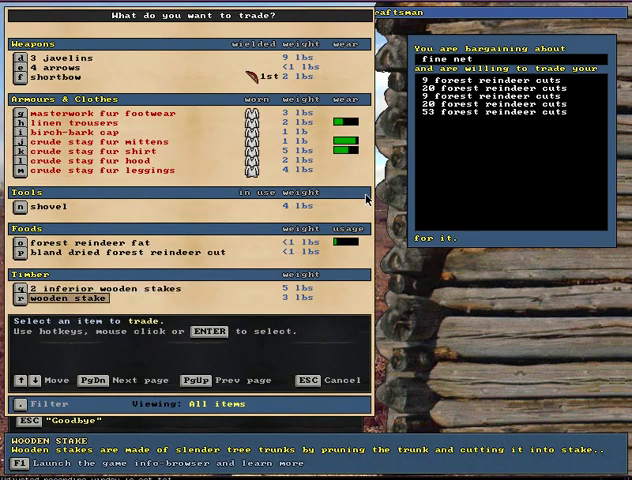
key(Escape)
Leave the shed and walk north through Sartolais Village onto the net and masterwork trident
key(Right)
key(Right)
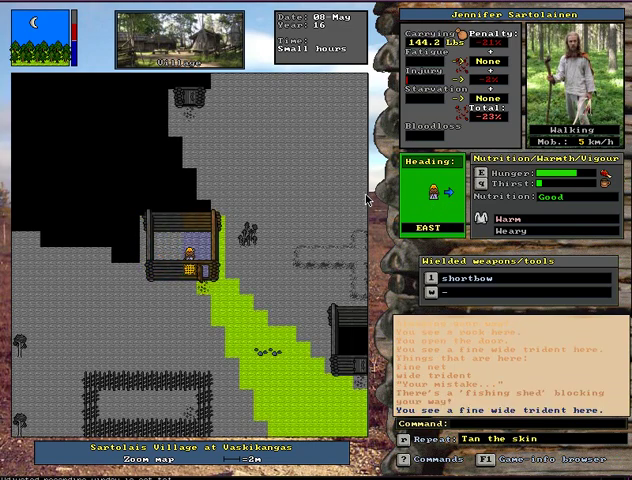
key(Right)
key(Right)
key(Right)
key(Right)
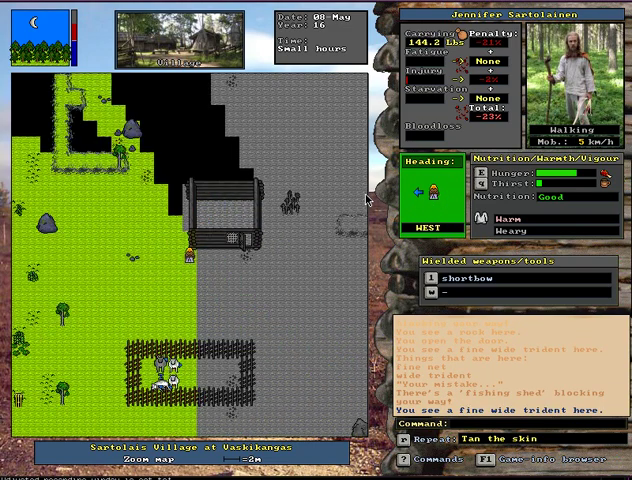
key(Right)
key(Right)
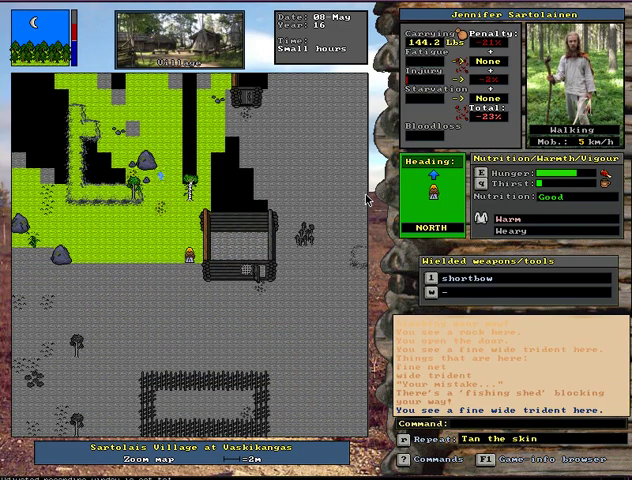
key(Right)
key(Left)
key(Up)
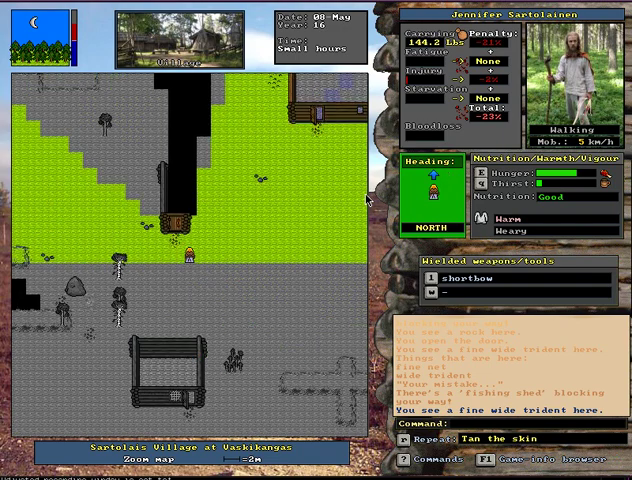
key(Up)
key(Left)
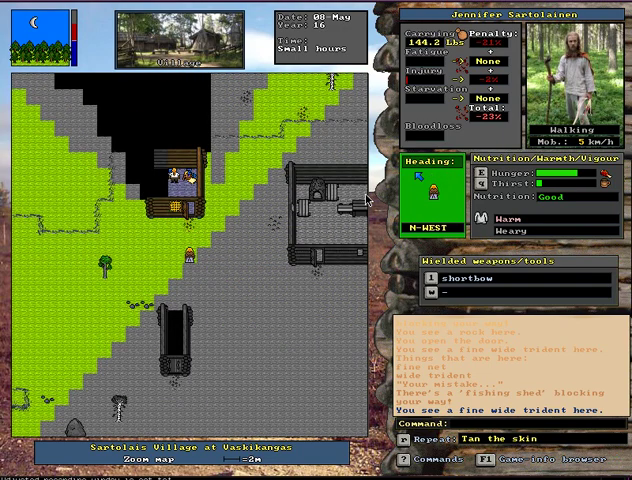
key(Right)
key(Up)
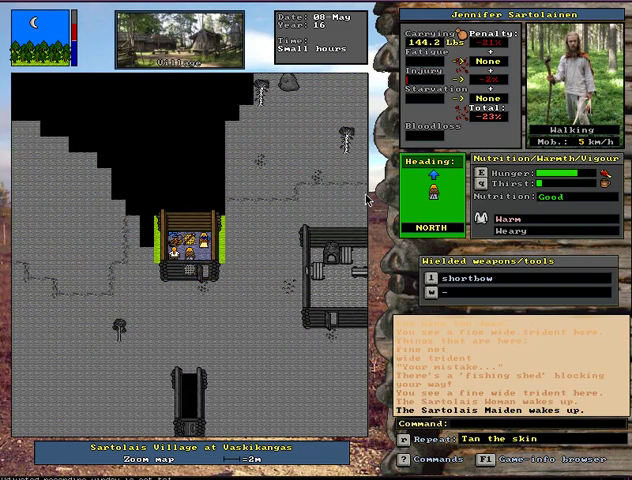
key(Left)
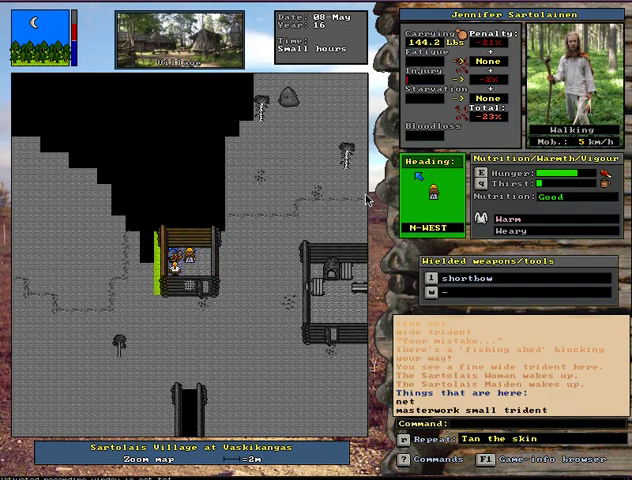
Look at the sleeping old Sartolais man, then step back onto the net and trident
key(l)
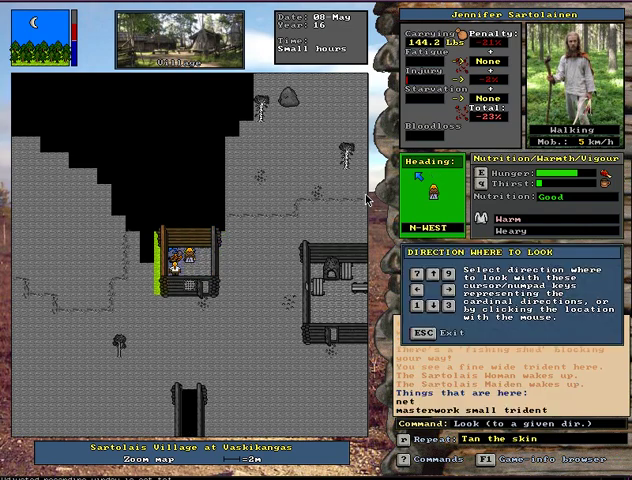
key(Up)
key(Down)
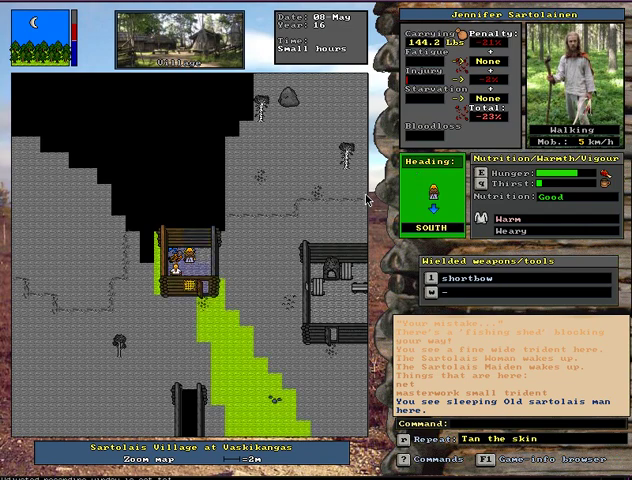
key(Page_Down)
key(Page_Down)
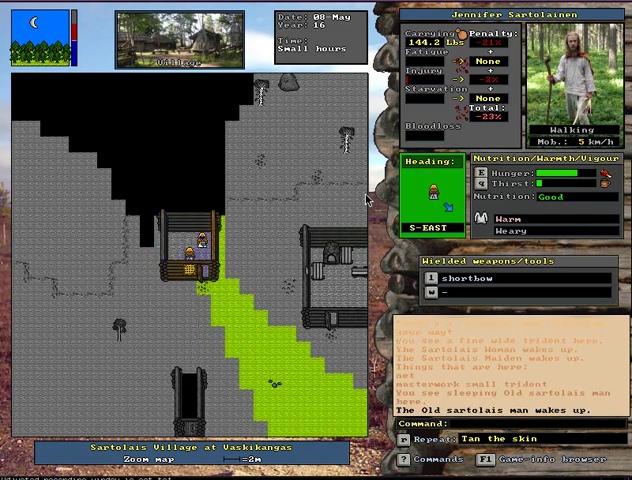
key(Up)
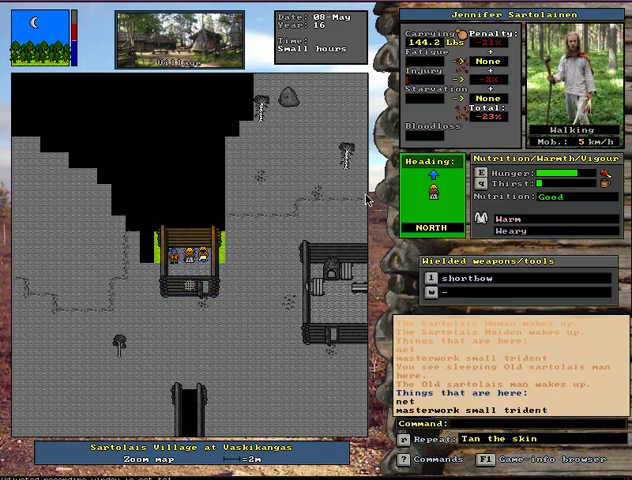
Select the net from the pick-up list and offer 50 forest reindeer cuts for it
key(g)
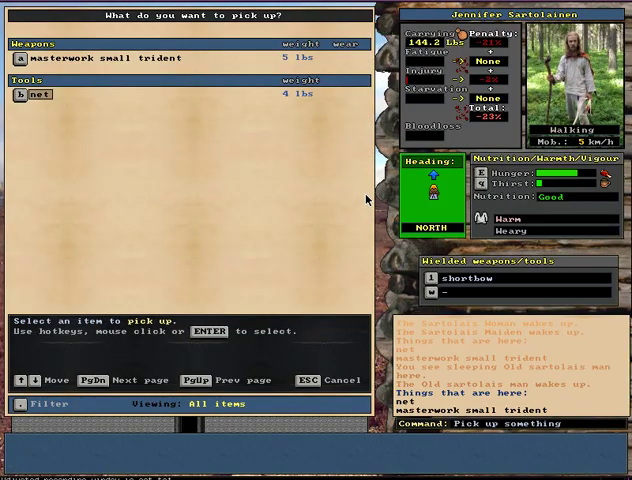
key(b)
key(1)
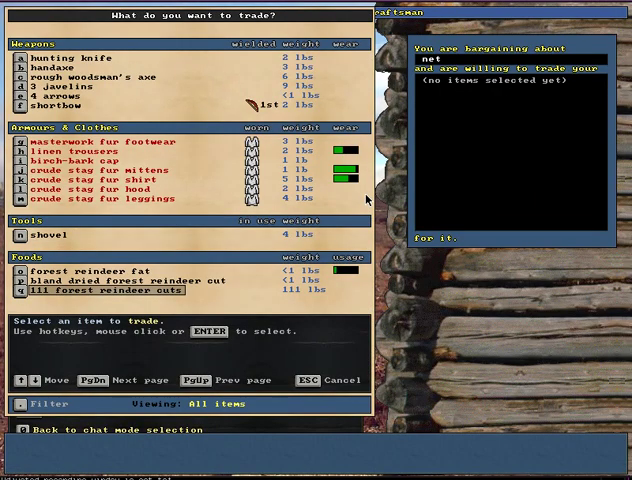
key(Down)
key(Return)
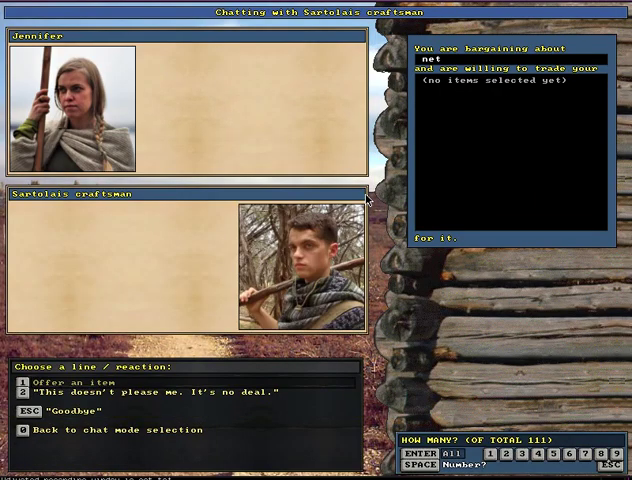
key(space)
text(50)
key(Return)
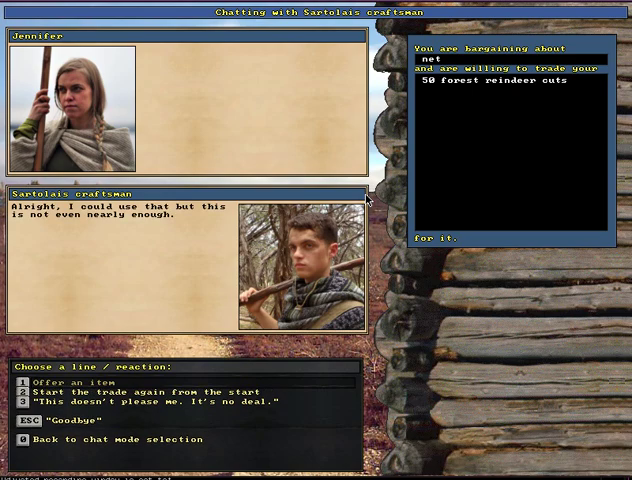
Add the remaining 61 reindeer cuts and 3 javelins to the offer
key(1)
key(Return)
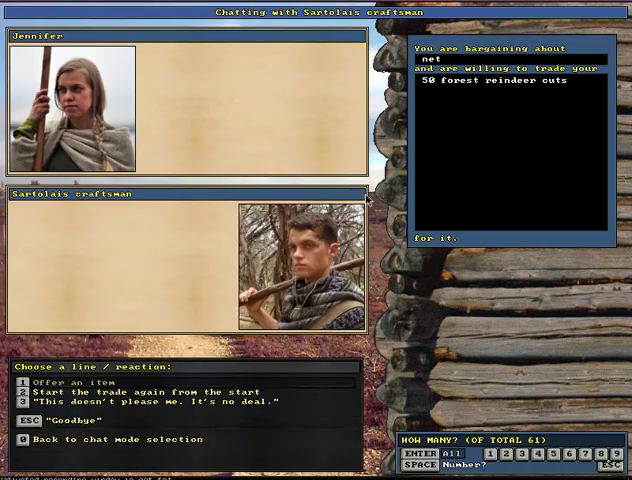
key(Return)
key(1)
key(Up)
key(Up)
key(Up)
key(Return)
key(Return)
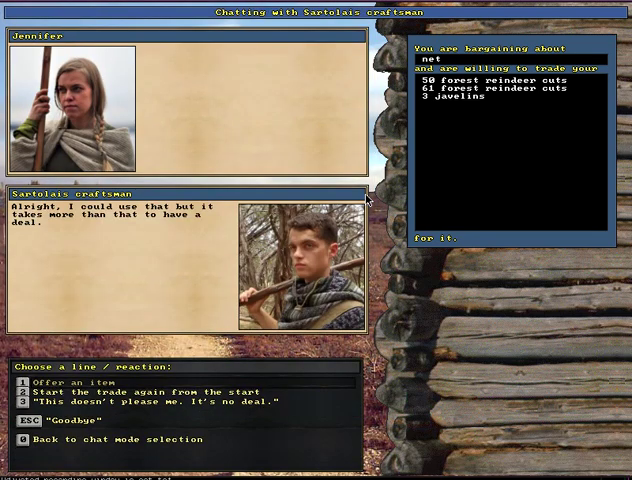
key(1)
Offer forest reindeer fat and a wooden stake, then abandon the bargaining
key(Down)
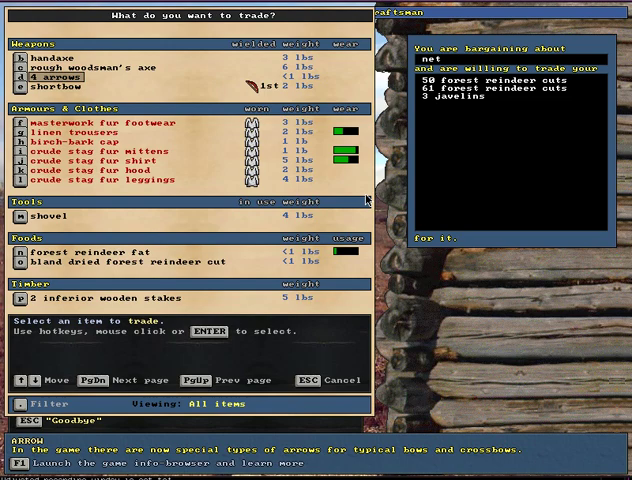
key(Down)
key(Down)
key(Down)
key(Down)
key(Down)
key(Down)
key(Down)
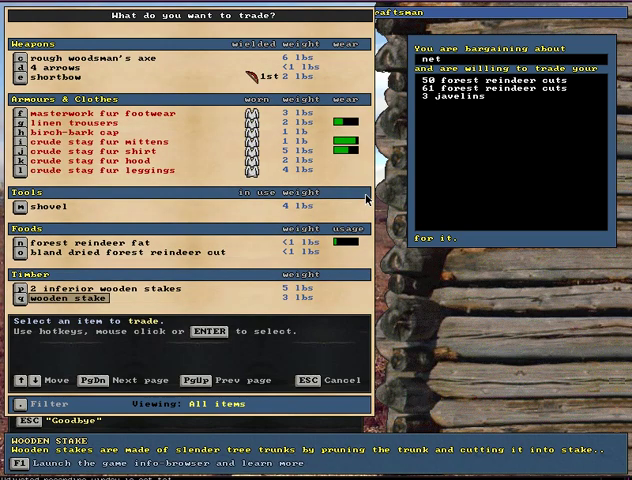
key(Up)
key(Up)
key(Up)
key(Return)
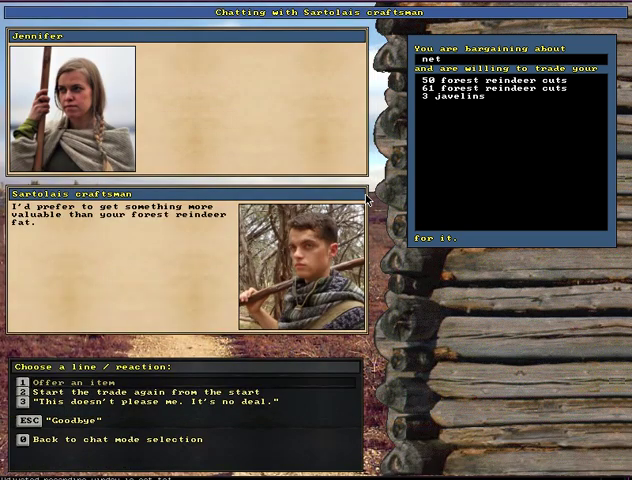
key(1)
key(Down)
key(Down)
key(Down)
key(Return)
key(1)
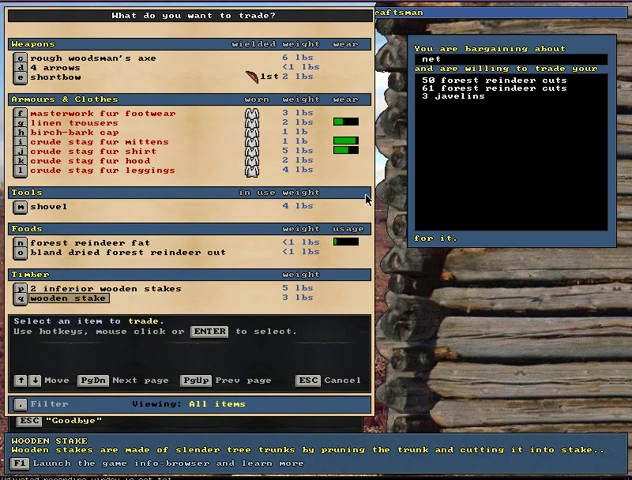
key(Escape)
key(Escape)
Leave the craftsman's hut and walk south past the rock through Sartolais Village
key(Down)
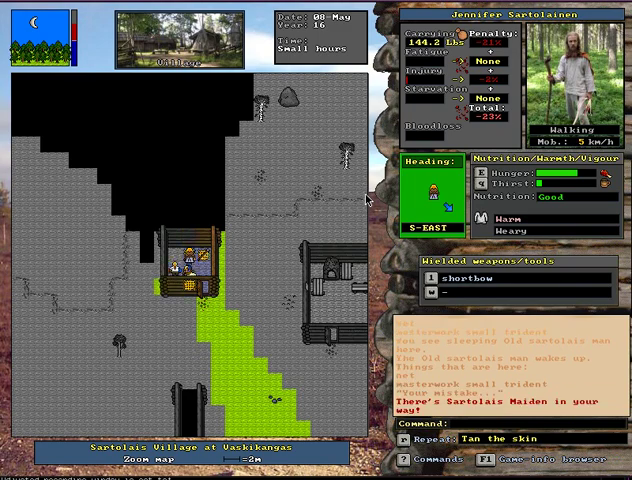
key(Left)
key(Right)
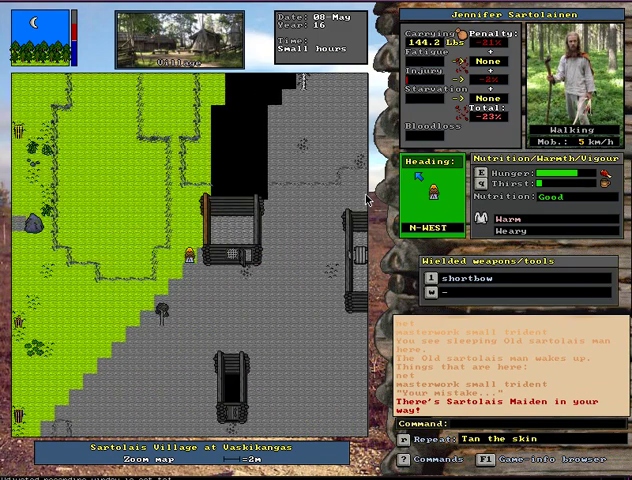
key(Right)
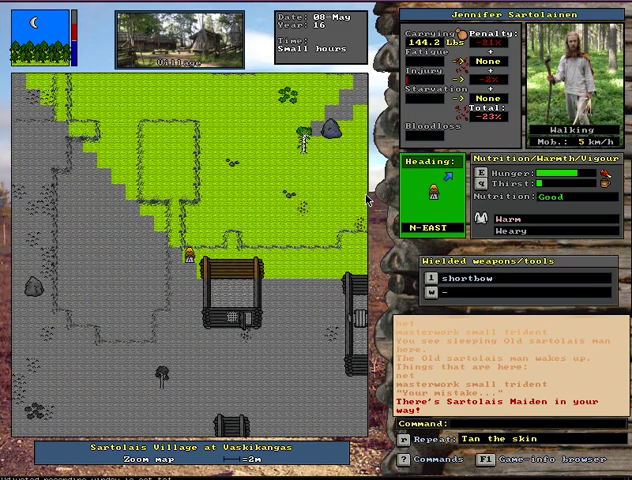
key(Right)
key(Right)
key(Right)
key(Up)
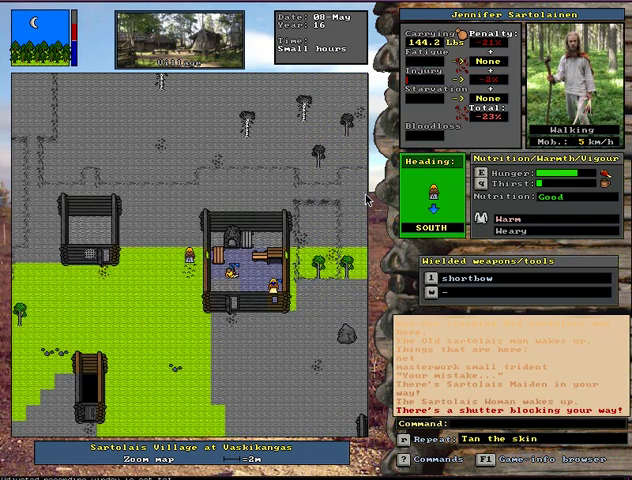
key(Right)
key(Left)
key(Up)
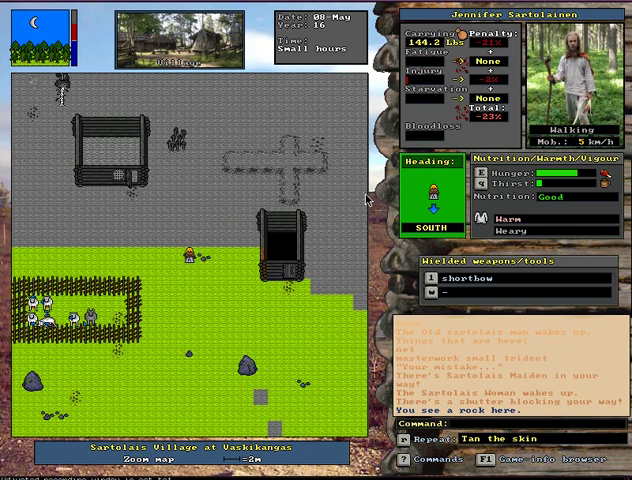
key(Left)
key(Up)
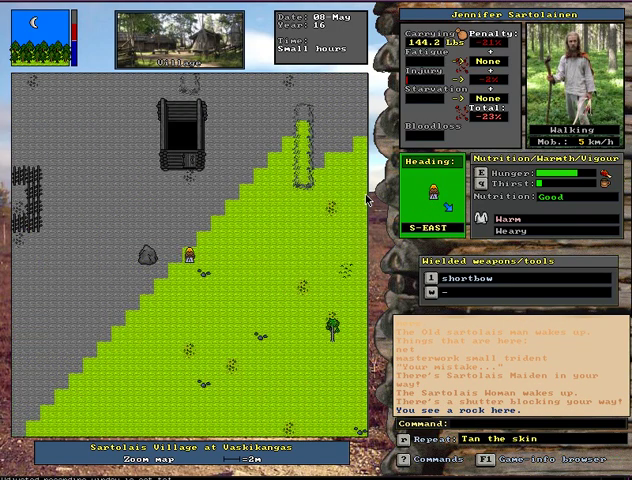
key(Right)
key(Up)
key(Right)
key(Right)
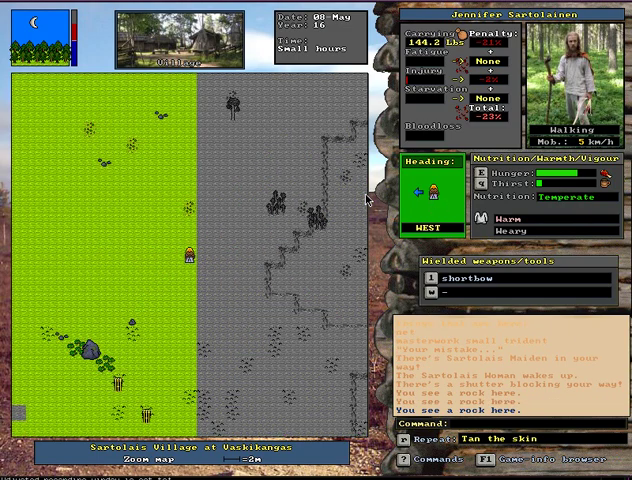
key(Up)
Head back northeast and open a building's door, waking a Sartolais maiden
key(Down)
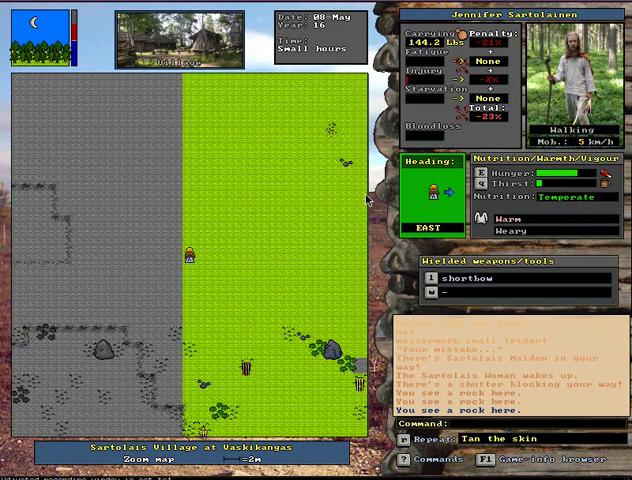
key(Down)
key(Right)
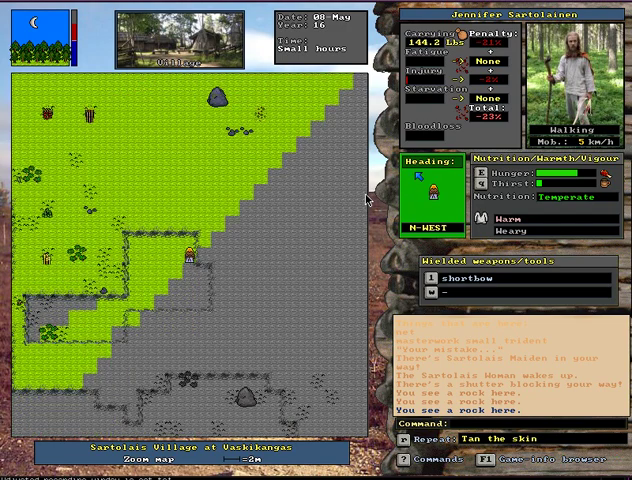
key(Right)
key(Right)
key(Up)
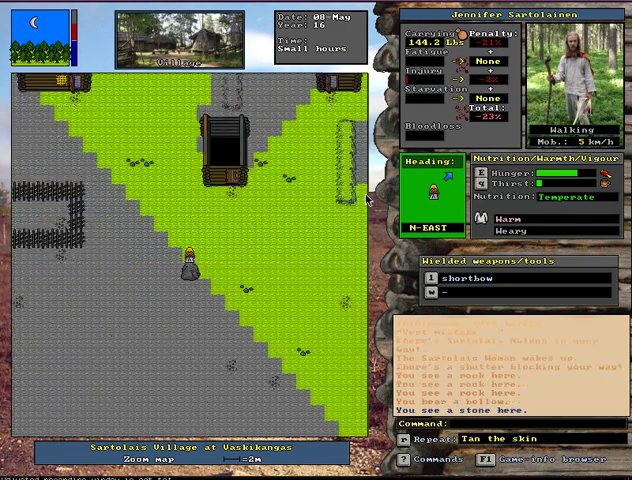
key(Up)
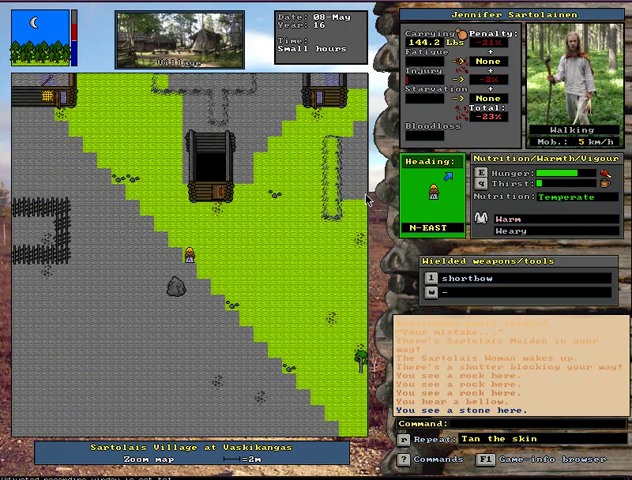
key(Left)
key(Up)
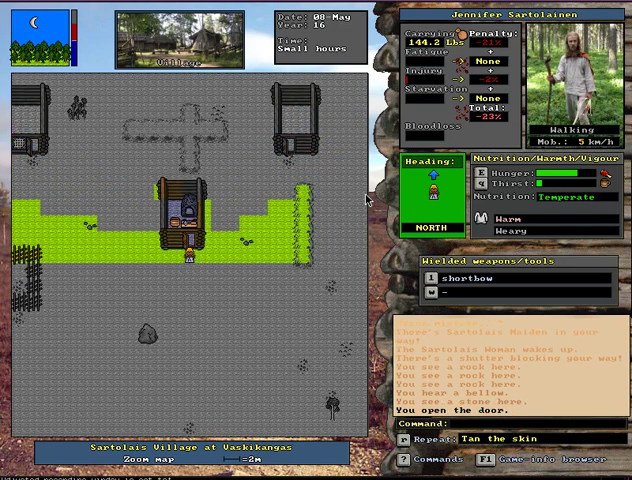
Walk north-west past the rock and stop in the doorway of the hut with sleeping villagers
key(Right)
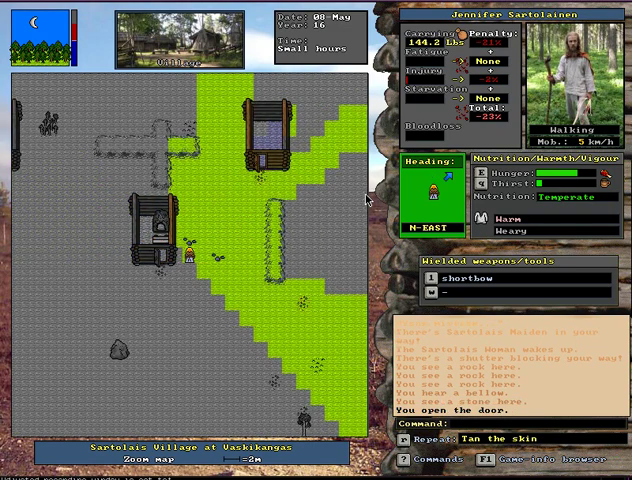
key(Left)
key(Left)
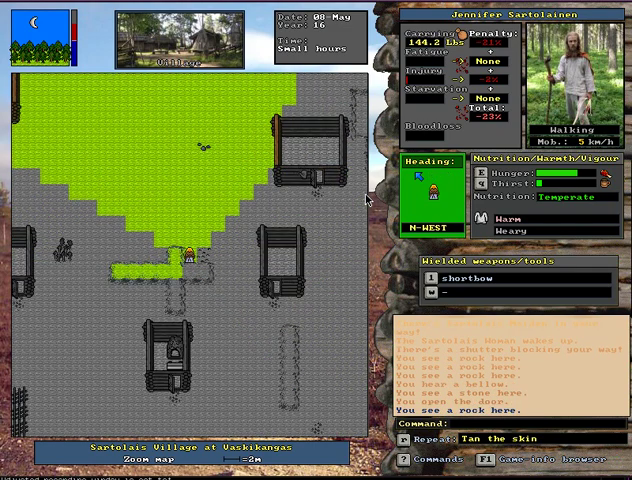
key(Left)
key(Right)
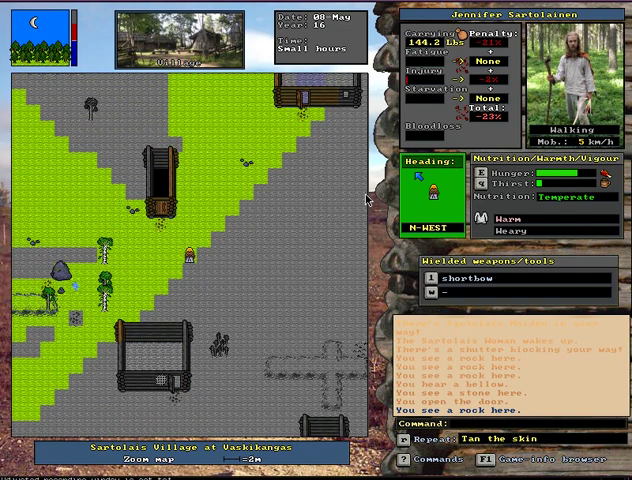
key(Up)
key(Up)
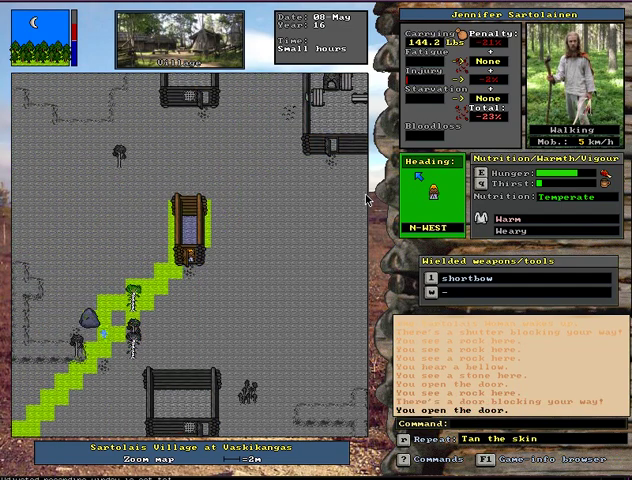
key(Down)
key(Left)
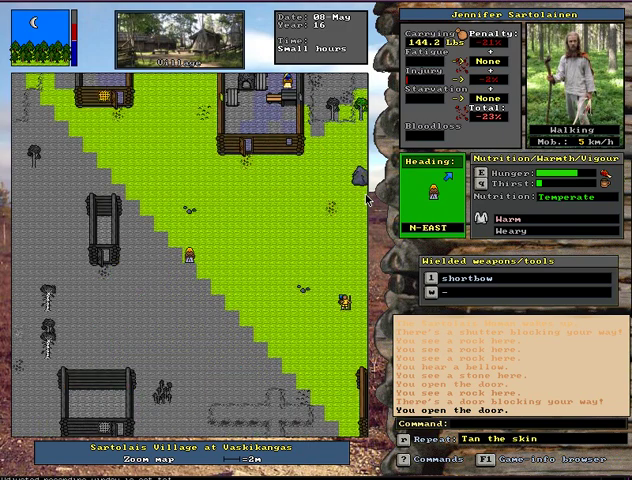
key(Left)
key(Up)
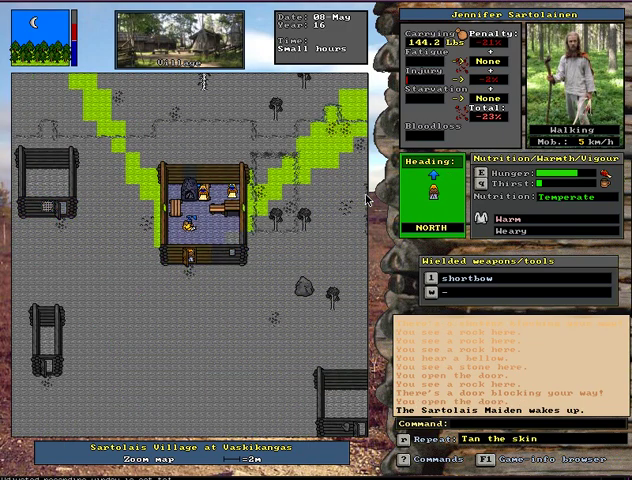
Examine the sleeping woodsman, then sleep in the hut until the afternoon
key(x)
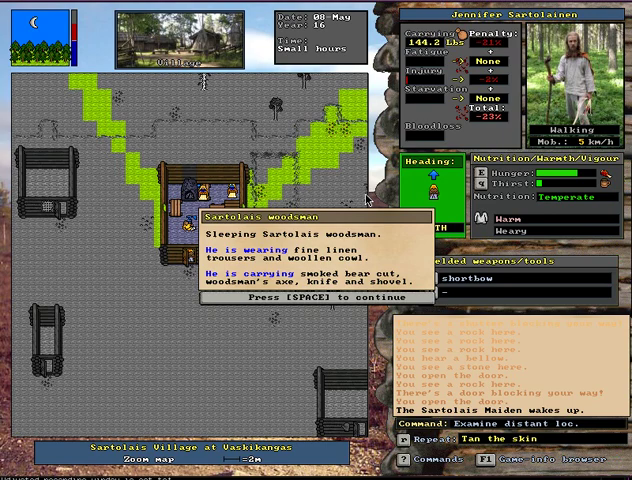
key(space)
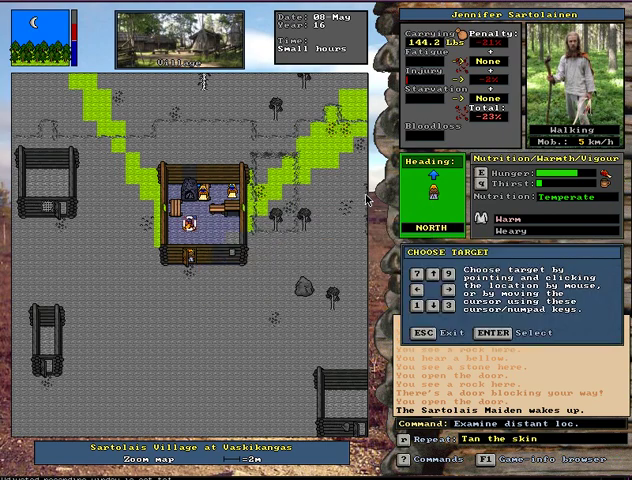
key(Escape)
key(Home)
key(minus)
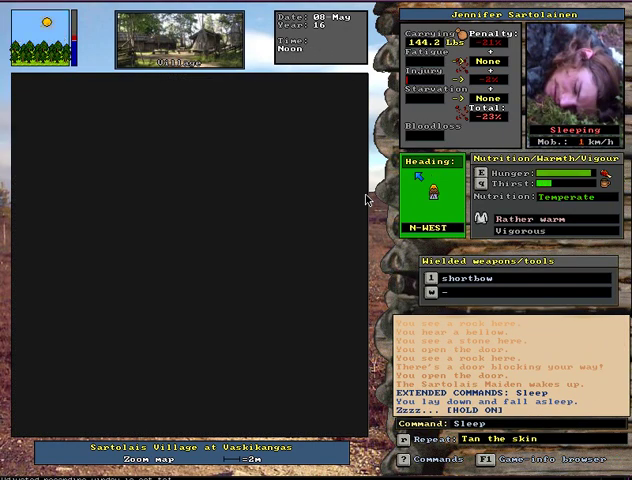
key(Down)
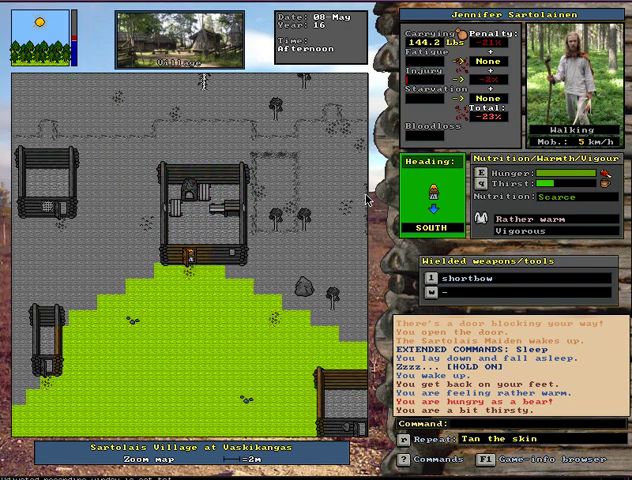
key(shift+w)
key(Escape)
Eat the bland dried forest reindeer cut, bringing nutrition up to Good
key(e)
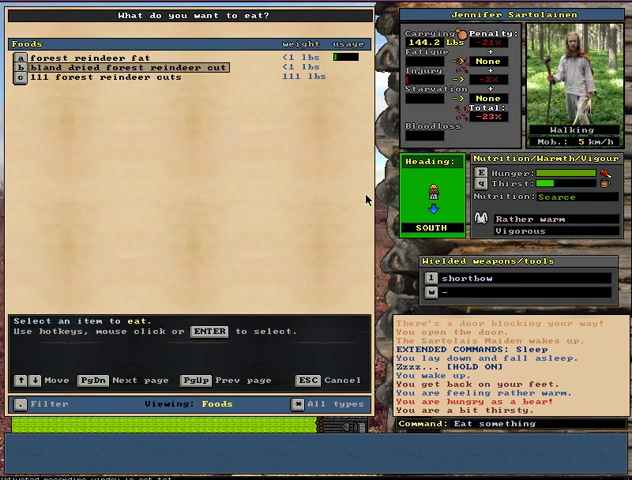
key(Up)
key(Return)
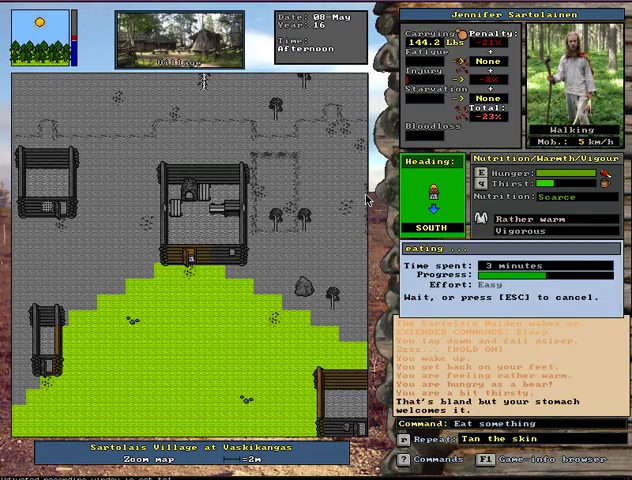
key(e)
key(Escape)
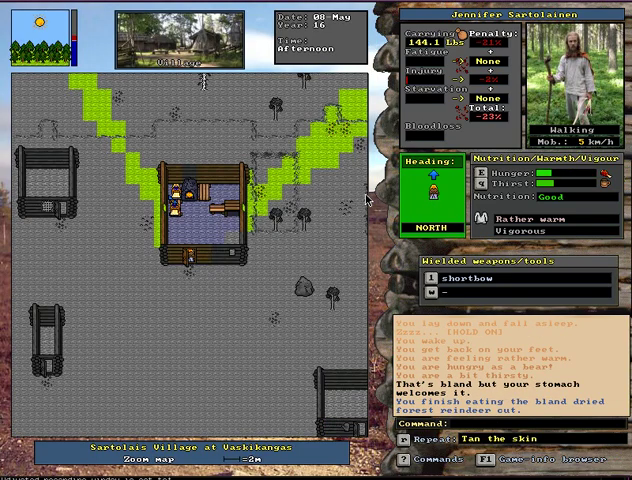
Walk south out of the hut, then wander north-west and south-east through Sartolais Village
key(Right)
key(Down)
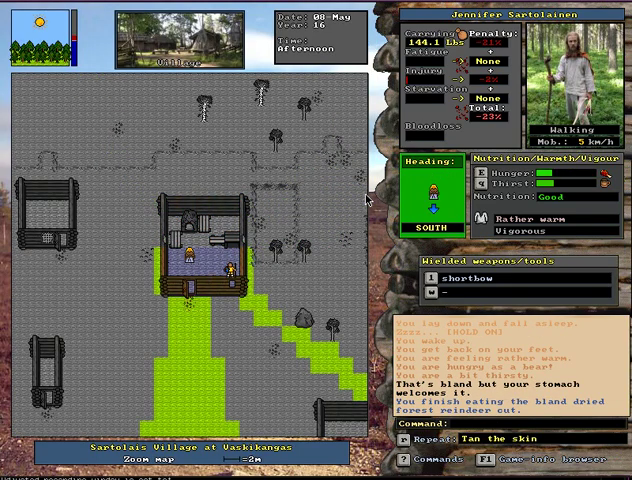
key(Down)
key(Right)
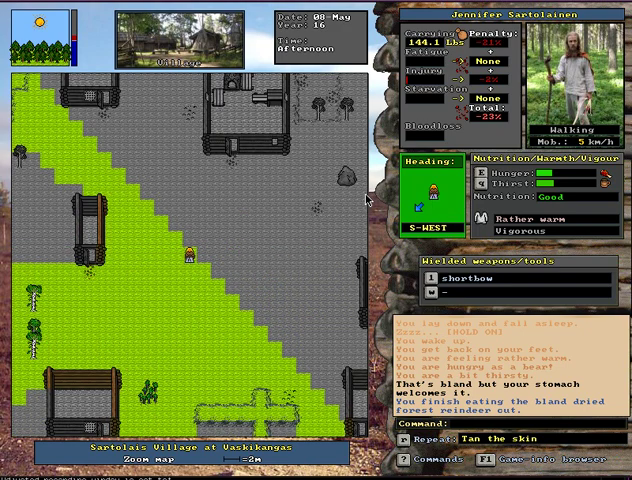
key(Right)
key(Right)
key(Up)
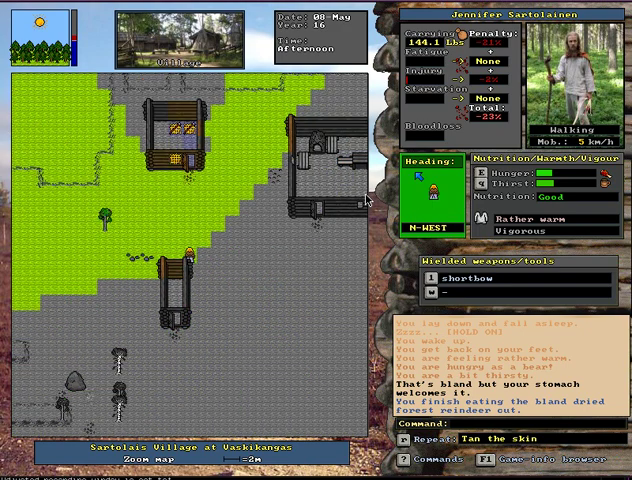
key(Left)
key(Left)
key(Left)
key(Left)
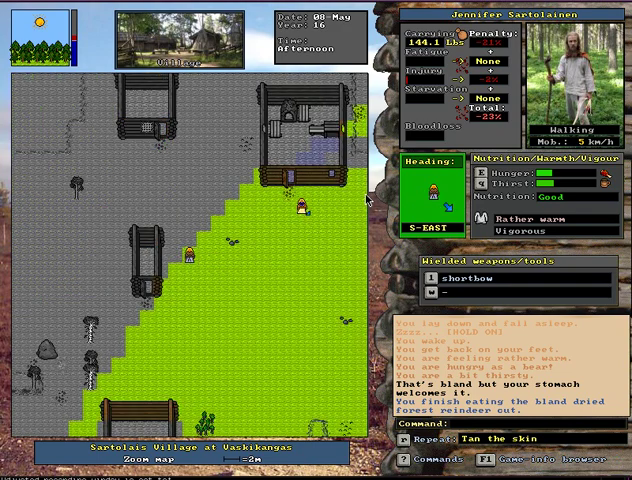
key(Up)
key(Left)
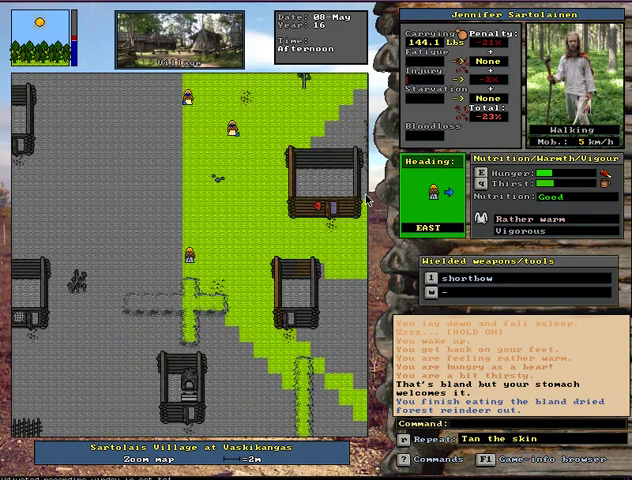
Turn around to face north and step forward
key(Right)
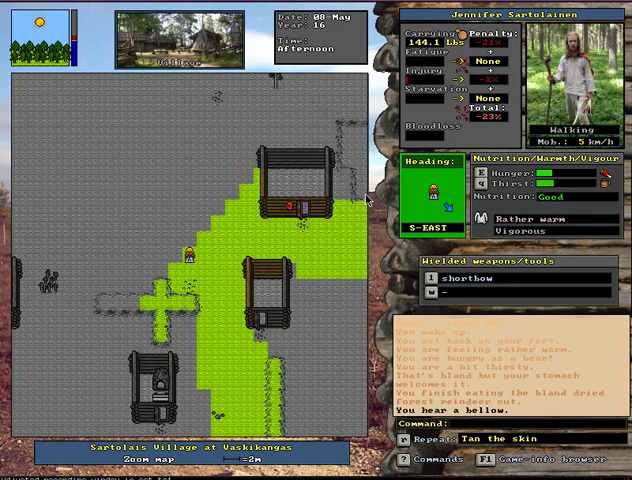
key(Right)
key(Right)
key(Right)
key(Right)
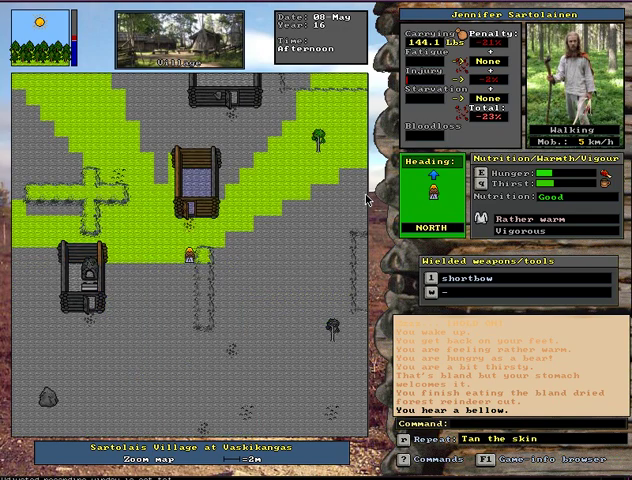
key(Right)
key(Left)
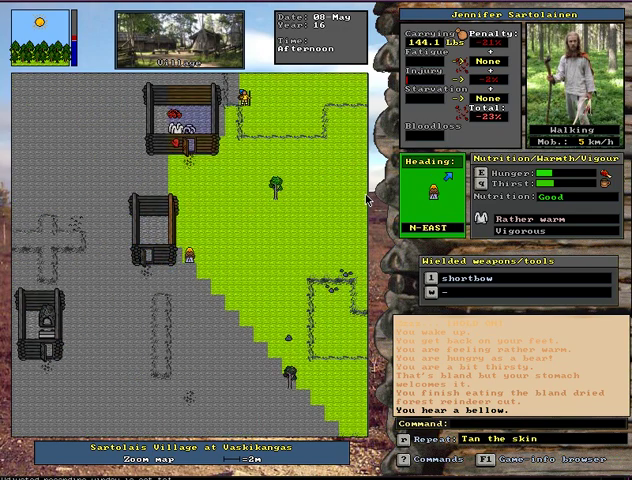
key(Up)
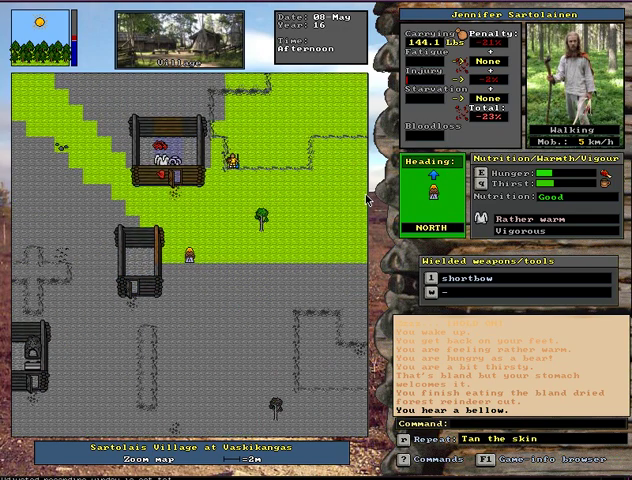
Inspect the distant Sartolais hunter, then walk north-west and south-west through the village
key(x)
key(Return)
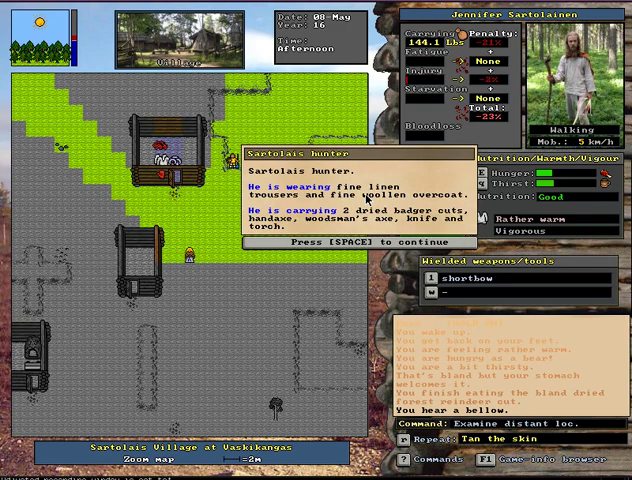
key(space)
key(Escape)
key(KP_Home)
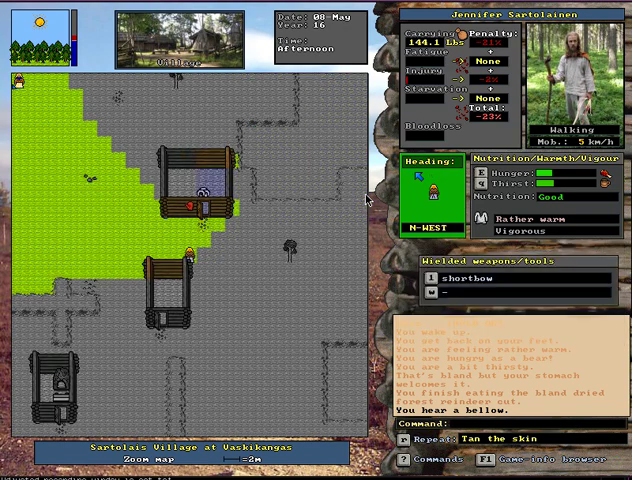
key(KP_Home)
key(KP_Home)
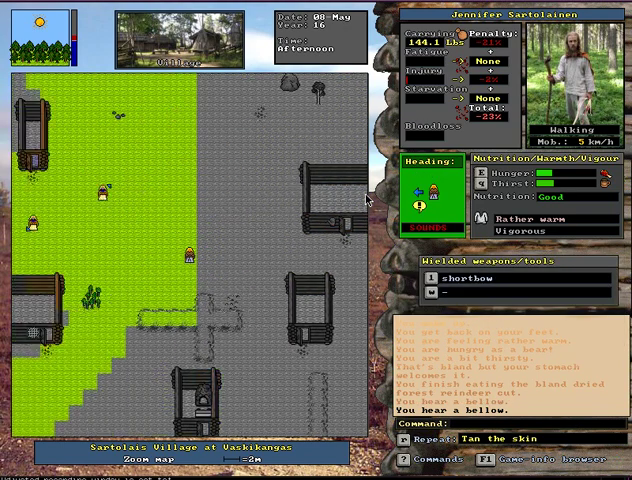
key(KP_End)
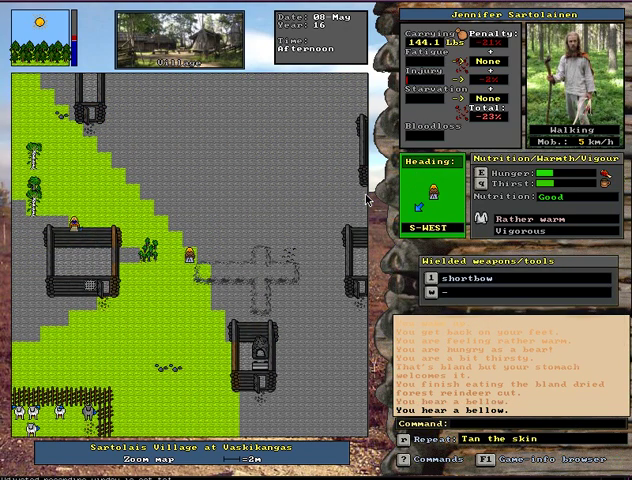
key(KP_Home)
key(KP_Home)
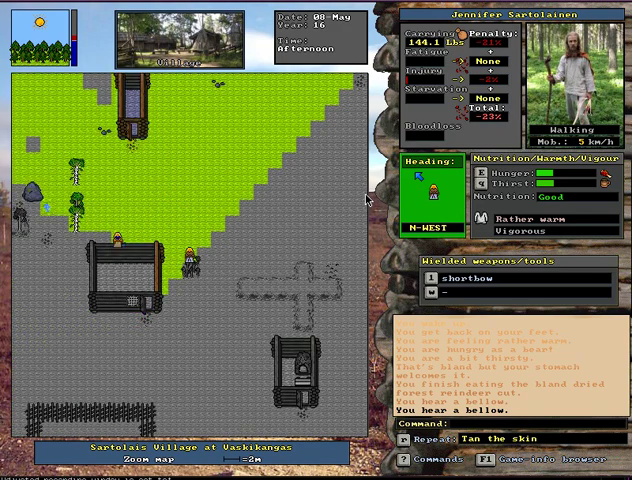
Glance at a distant spot, retry tanning the skin, and turn north-west to talk
key(KP_Left)
key(x)
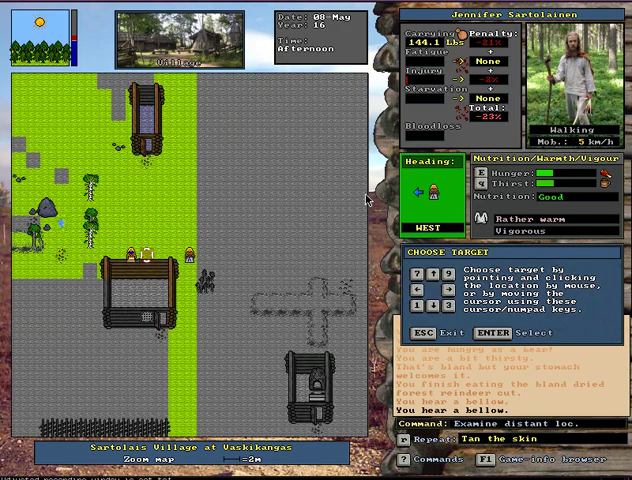
key(Escape)
key(r)
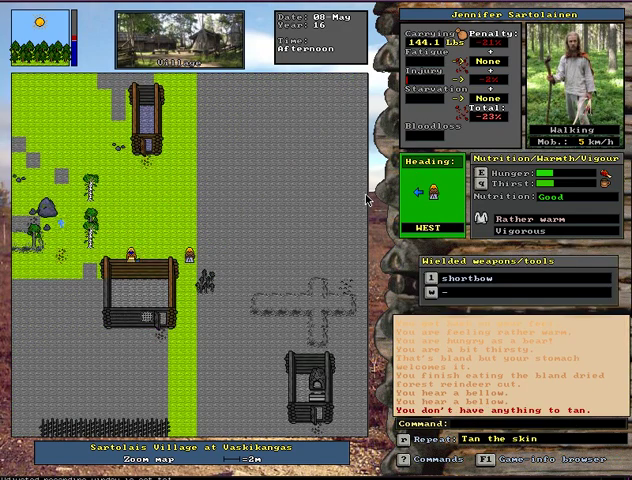
key(KP_7)
key(C)
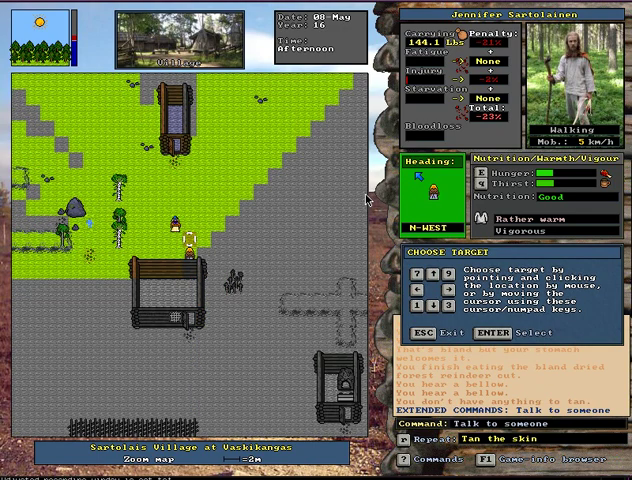
Bargain with the Sartolais woman for a cow, offering all 111 forest reindeer cuts
key(Return)
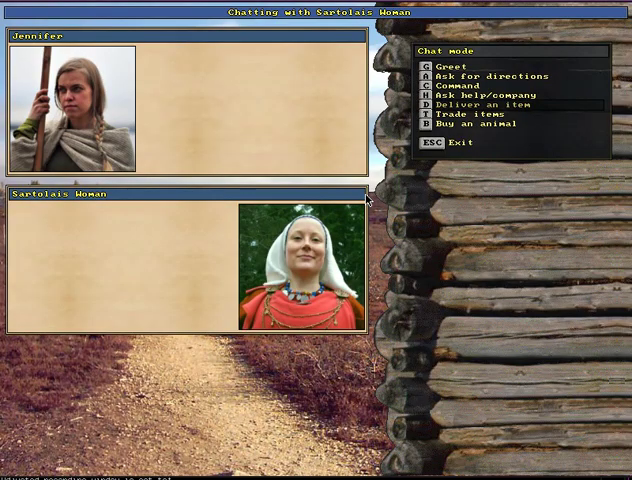
key(b)
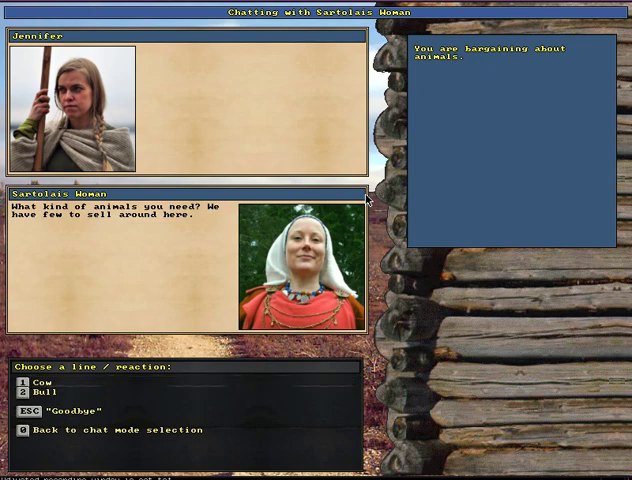
key(1)
key(1)
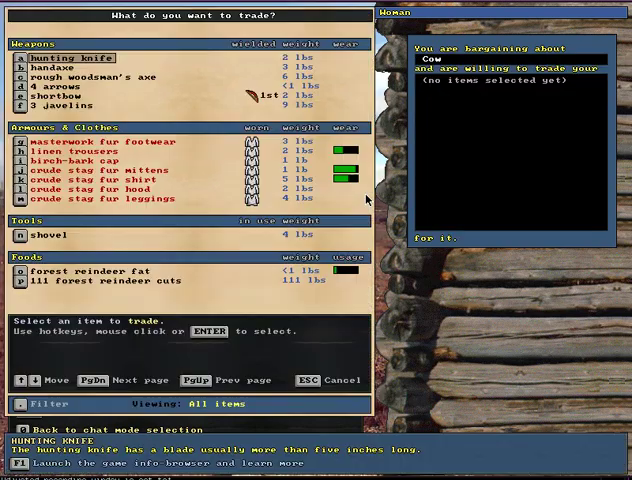
key(End)
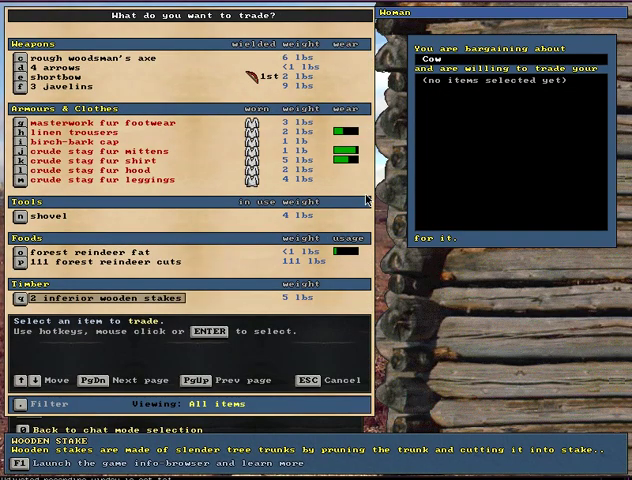
key(p)
key(Return)
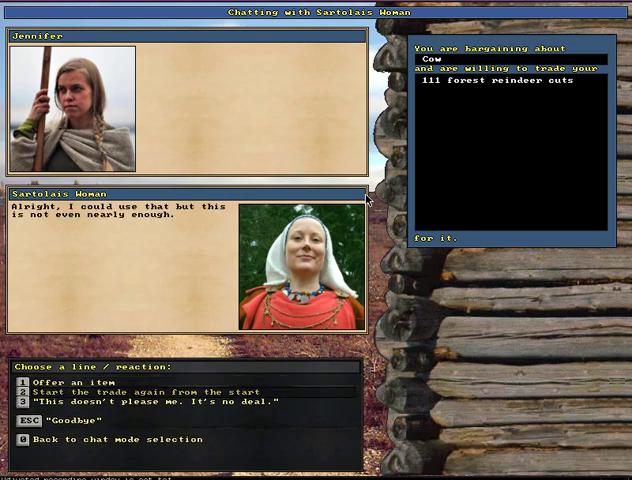
Leave the conversation and walk north around the village building
key(Escape)
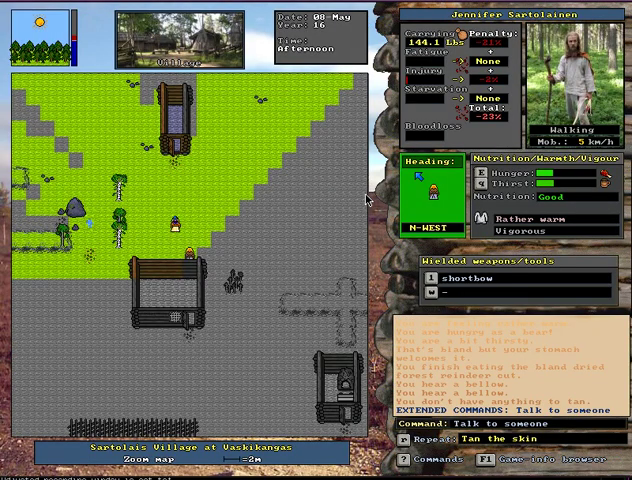
key(Up)
key(Right)
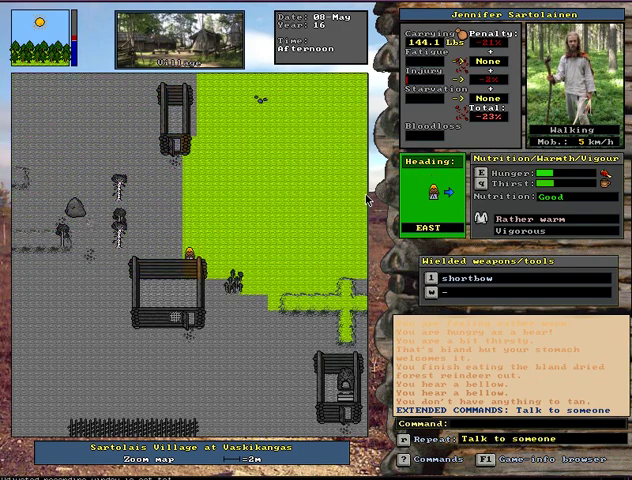
key(Right)
key(Right)
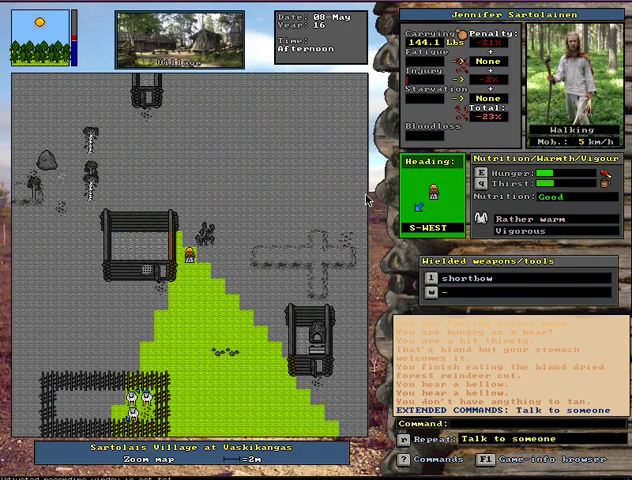
key(Left)
key(Up)
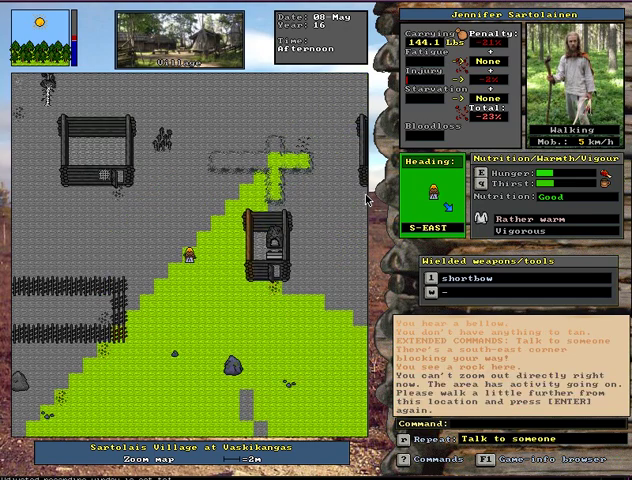
key(Left)
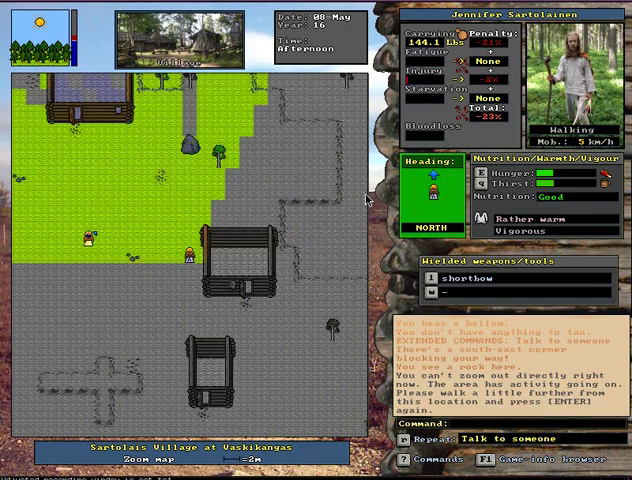
Walk north out of the village, zoom out, and enter the Vaskikangas settlement
key(Up)
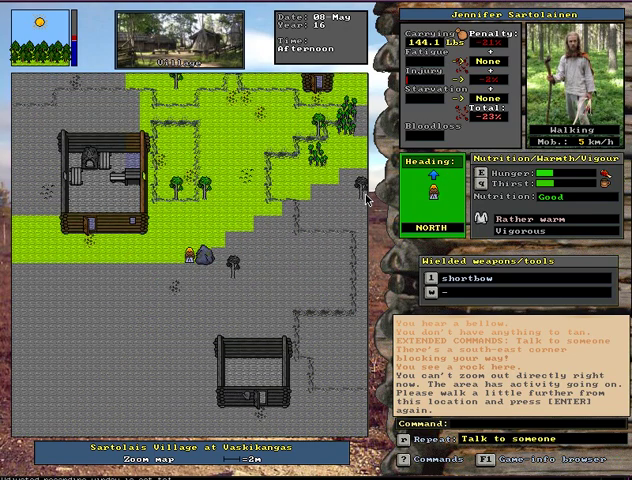
key(Page_Up)
key(Page_Up)
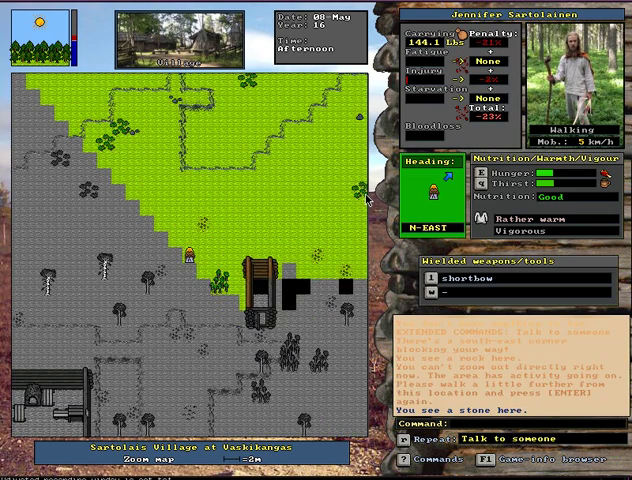
key(Up)
key(minus)
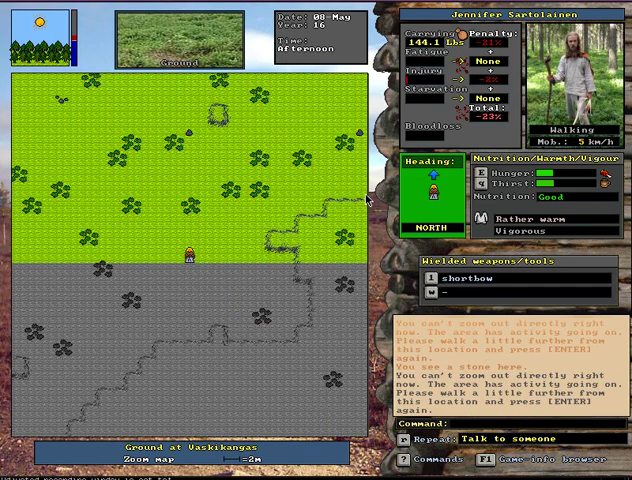
key(Up)
key(minus)
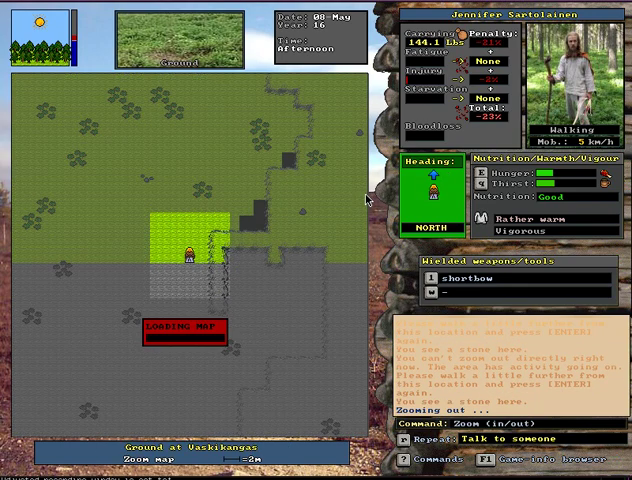
key(Return)
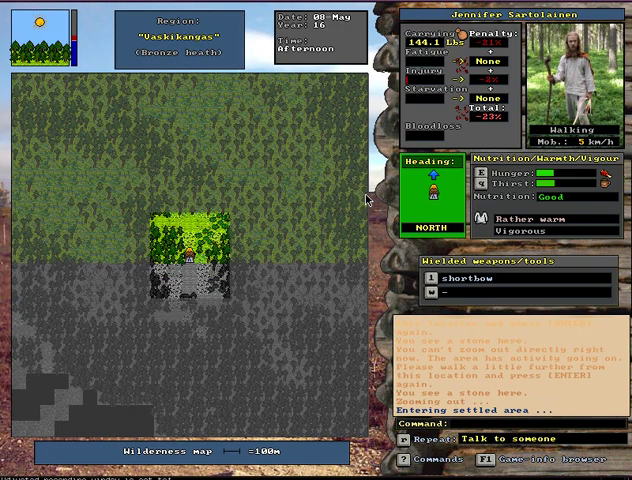
Approach the house and its people, then begin a chat with the Sartolais hunter
key(Left)
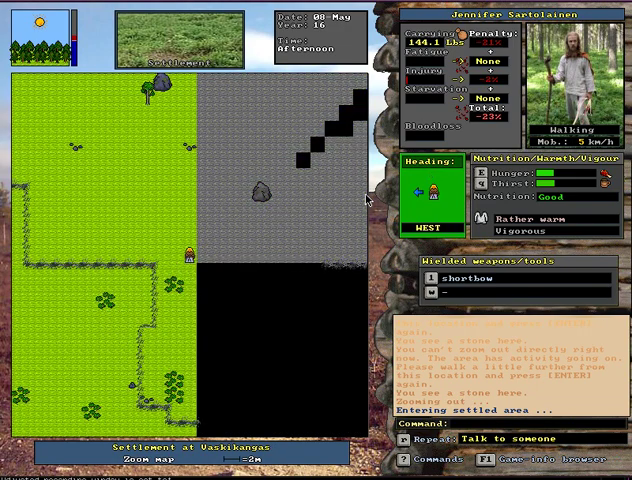
key(KP_9)
key(Up)
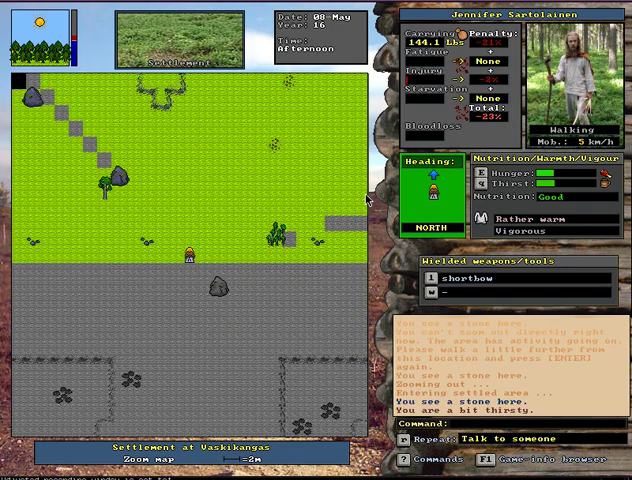
key(Up)
key(KP_9)
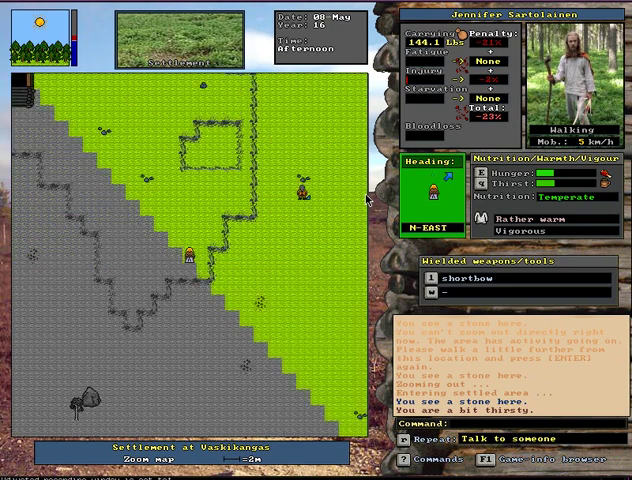
key(KP_4)
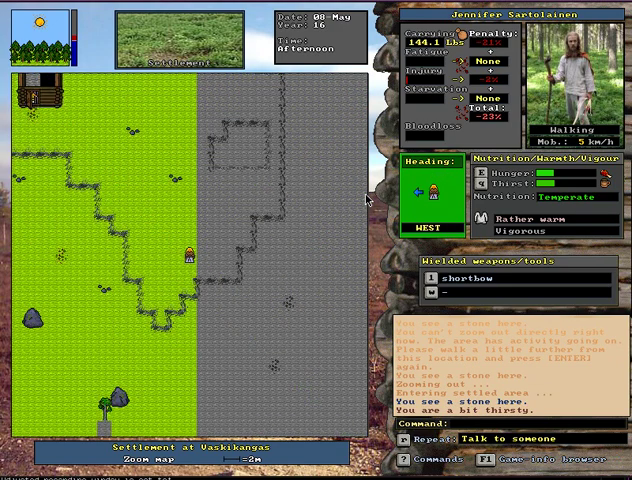
key(KP_7)
key(KP_7)
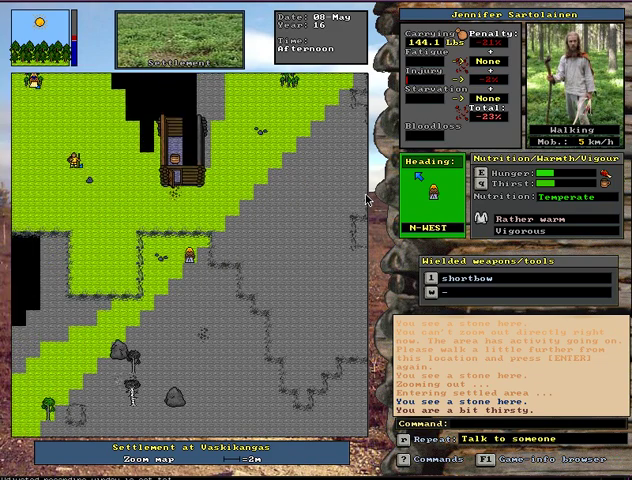
key(KP_7)
key(KP_8)
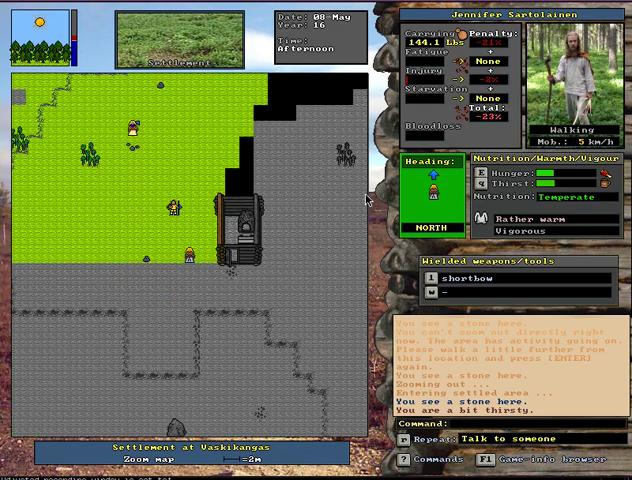
key(r)
Propose trading 9 forest reindeer cuts for the hunter's skin
key(Return)
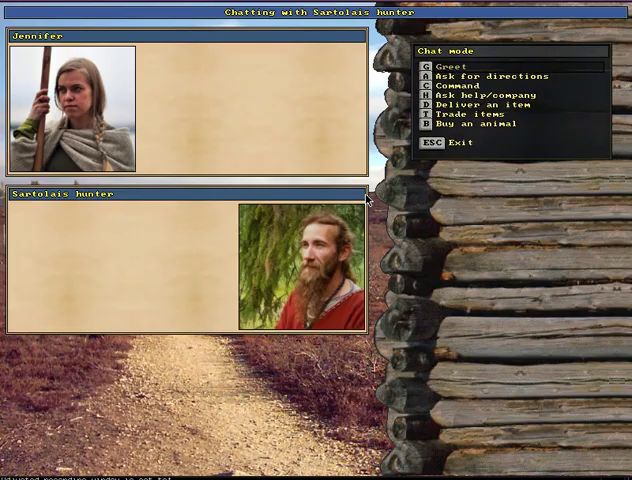
key(Down)
key(Down)
key(Down)
key(t)
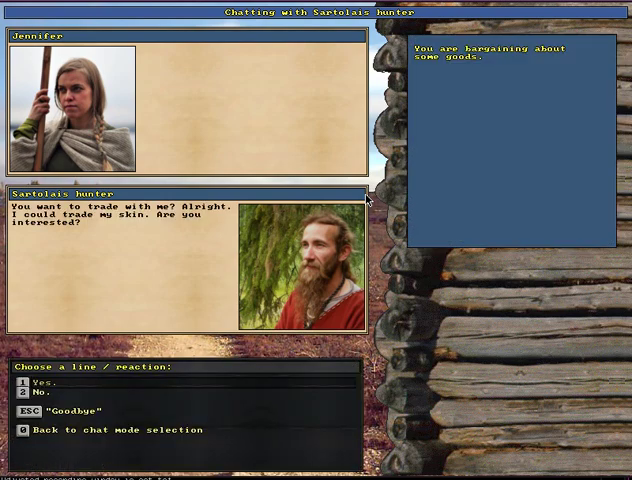
key(1)
key(1)
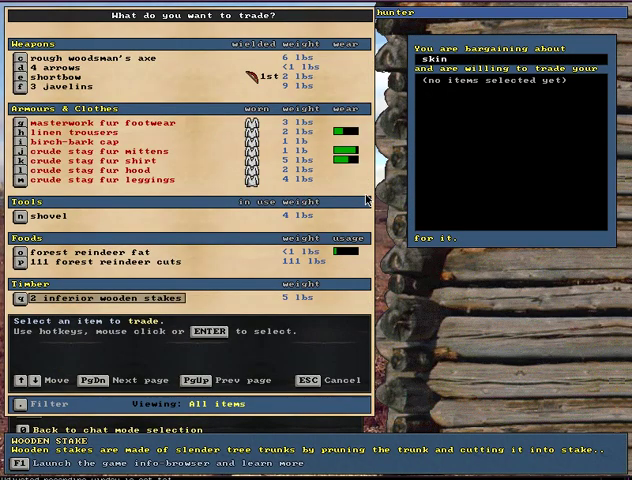
key(Down)
key(Return)
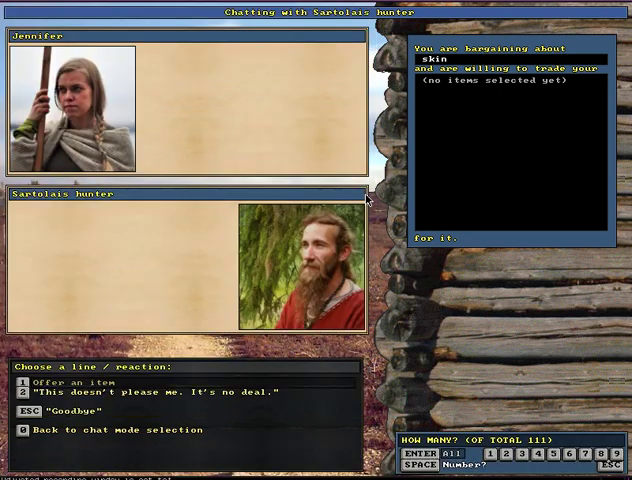
key(9)
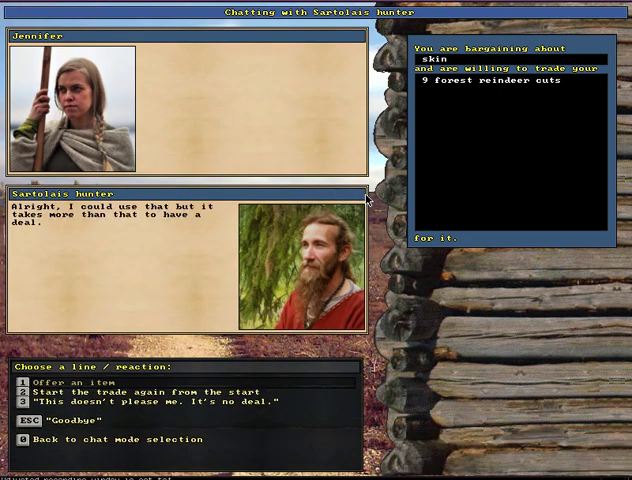
Add two more batches of 5 reindeer cuts and accept the skin deal
key(1)
key(Return)
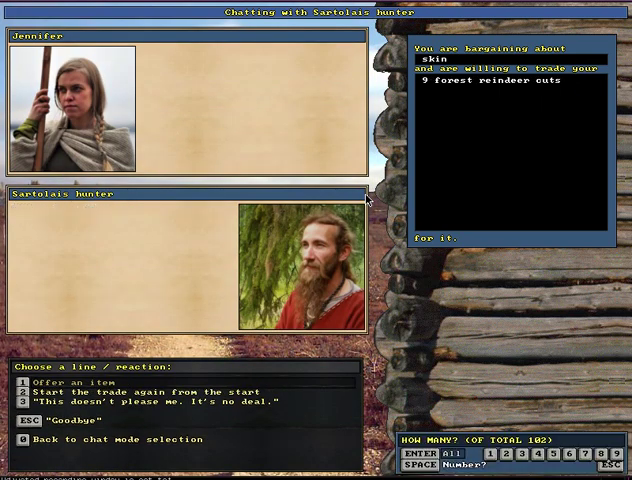
key(5)
key(1)
key(Return)
key(5)
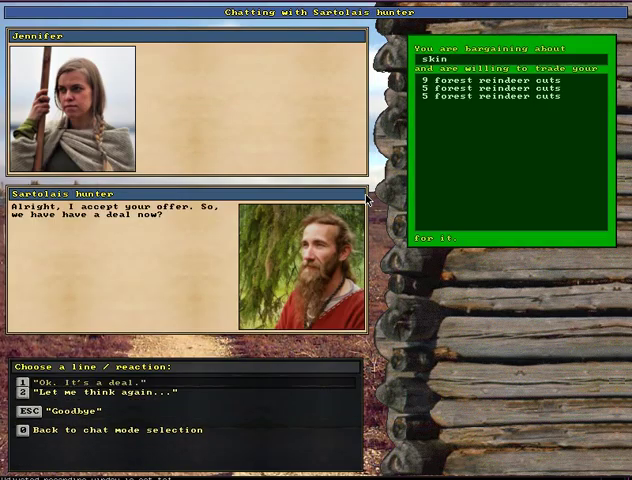
key(1)
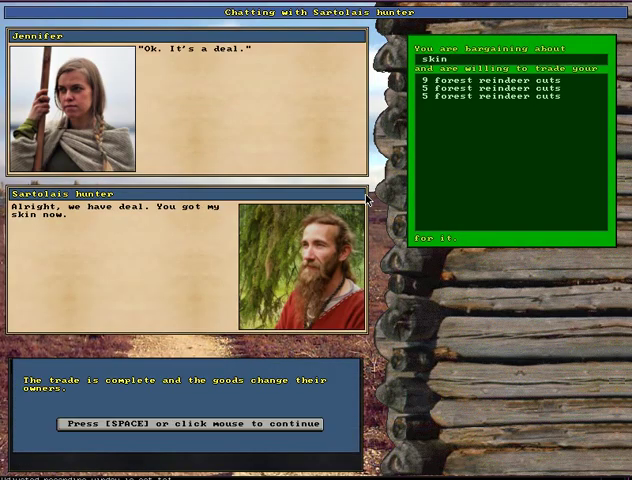
key(space)
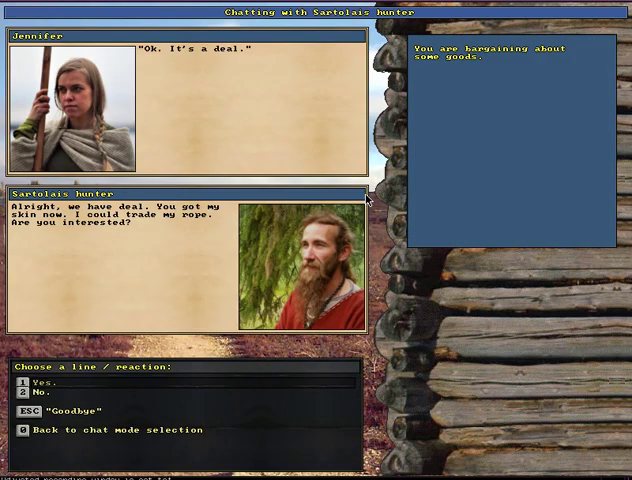
Trade 9 forest reindeer cuts for the hunter's rope
key(1)
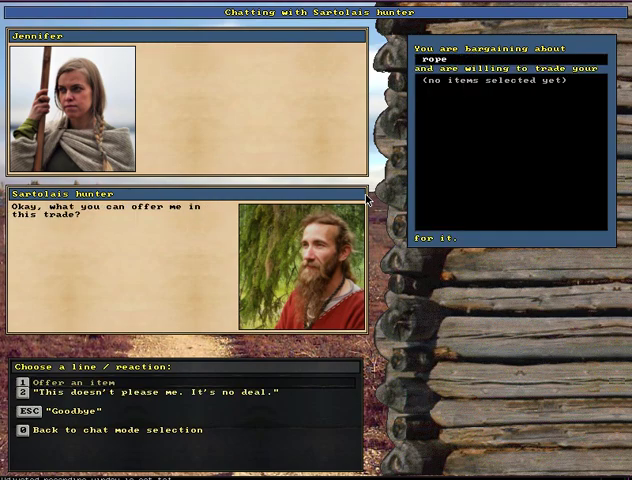
key(1)
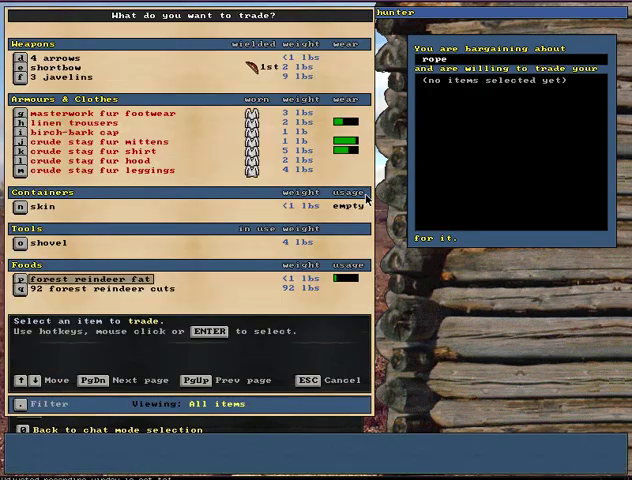
key(Down)
key(Up)
key(Down)
key(Return)
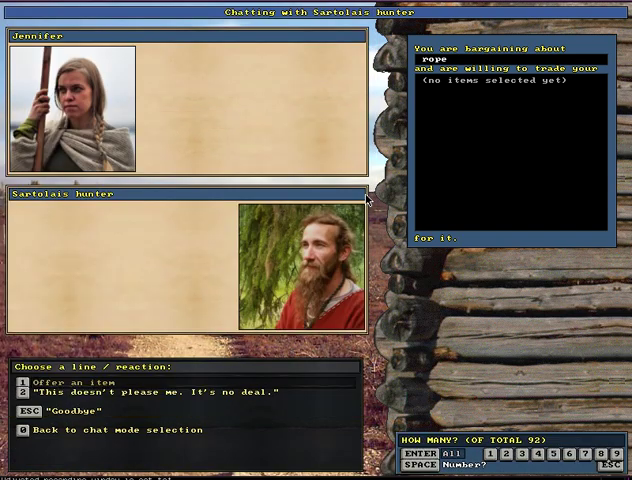
key(9)
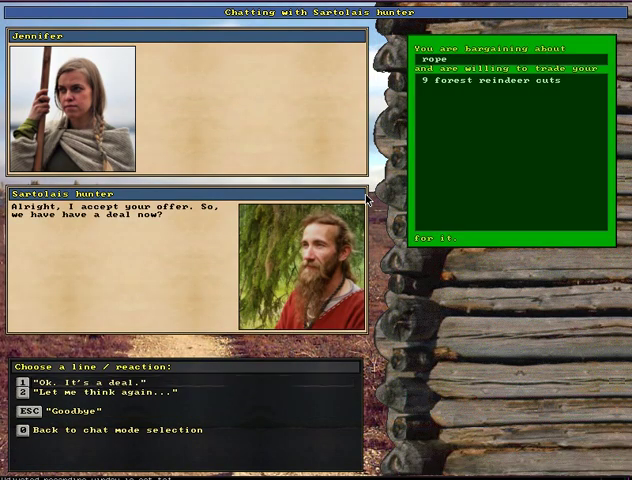
key(1)
key(space)
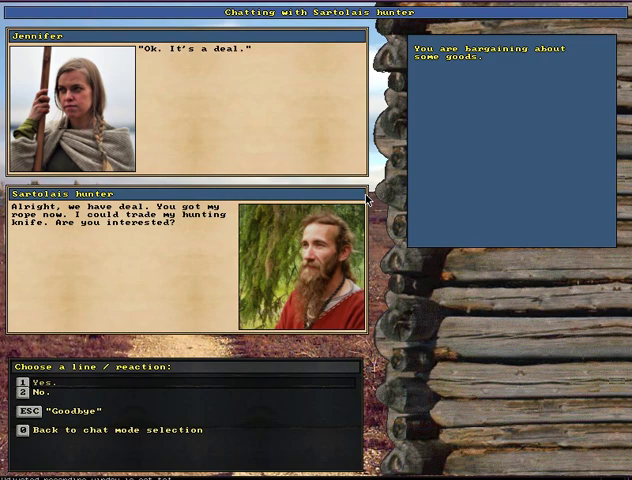
Decline the hunter's knife offer, end the chat, and walk east toward the old man
key(2)
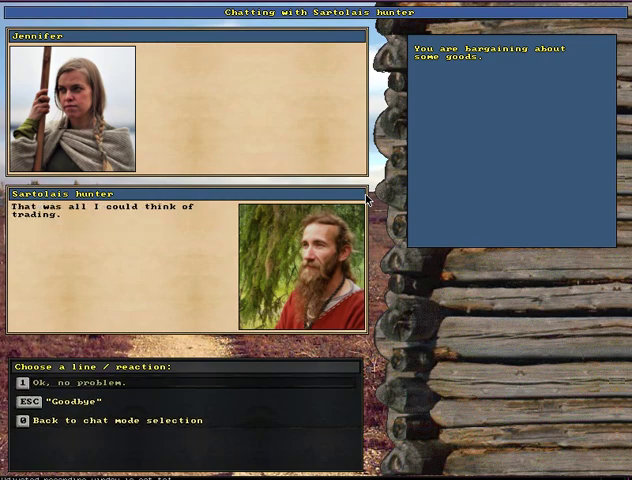
key(Escape)
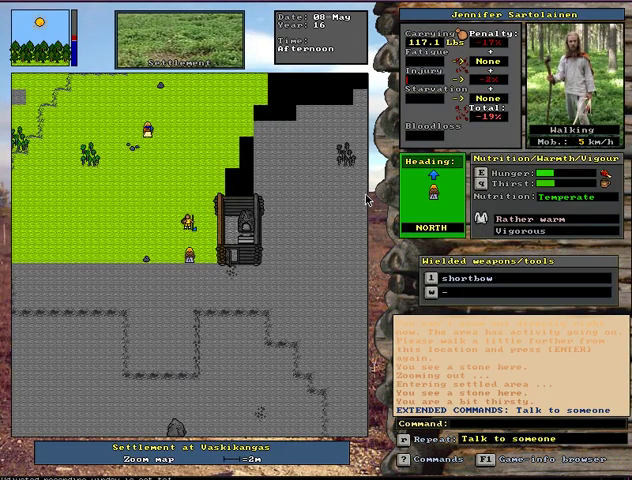
key(KP_Home)
key(Right)
key(Right)
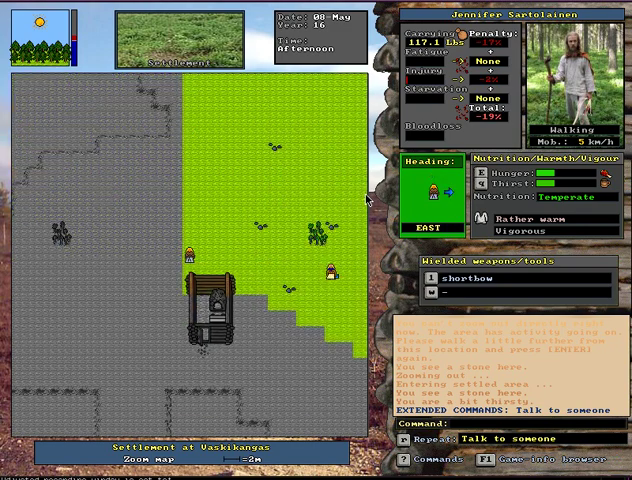
key(Right)
key(KP_Subtract)
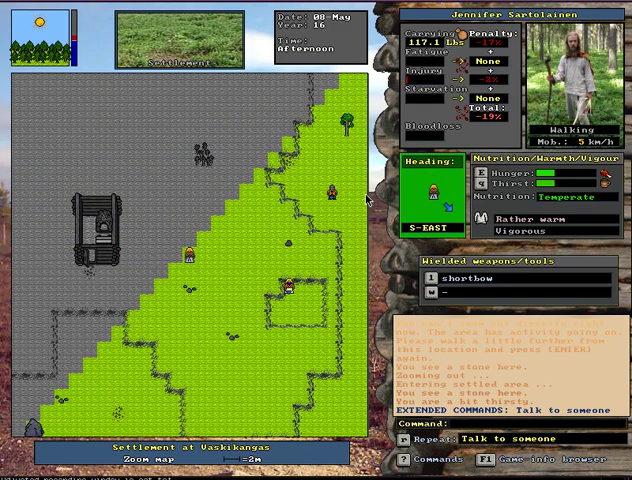
key(Left)
Step beside the old Sartolais man, open a chat with him, and leave it
key(Up)
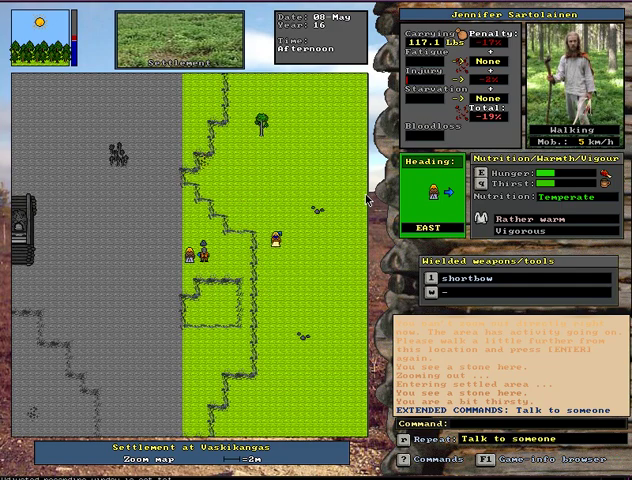
key(Left)
key(x)
key(t)
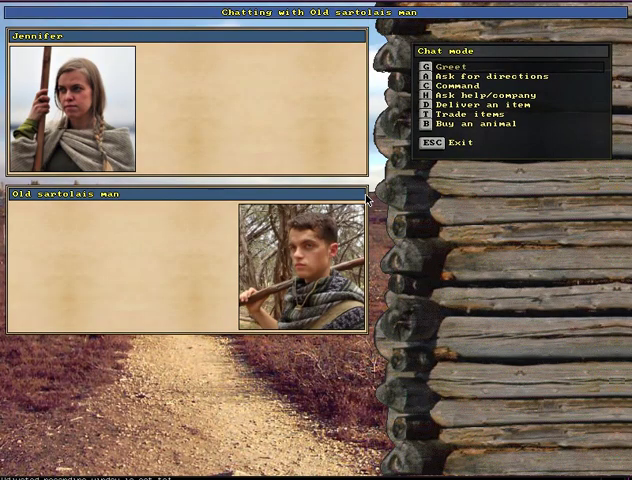
key(Escape)
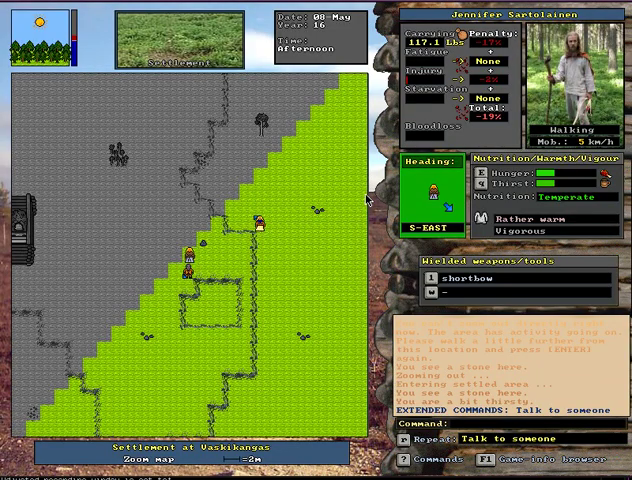
Walk east out of the settlement into the pine mire
key(Return)
key(Left)
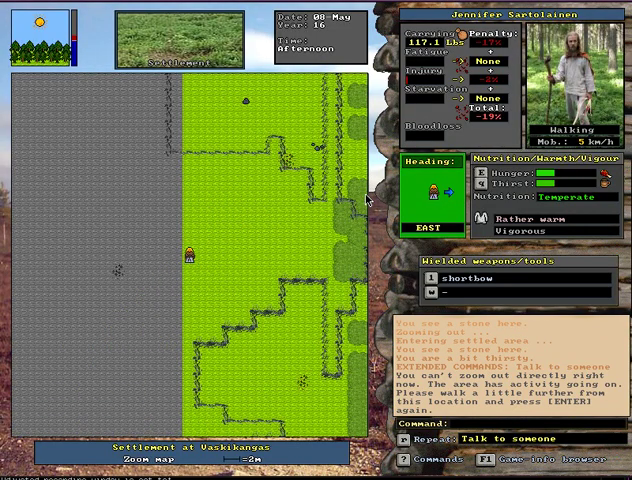
key(Up)
Zoom out to the wilderness map and travel west and south-west into Heimonkorpi
key(Return)
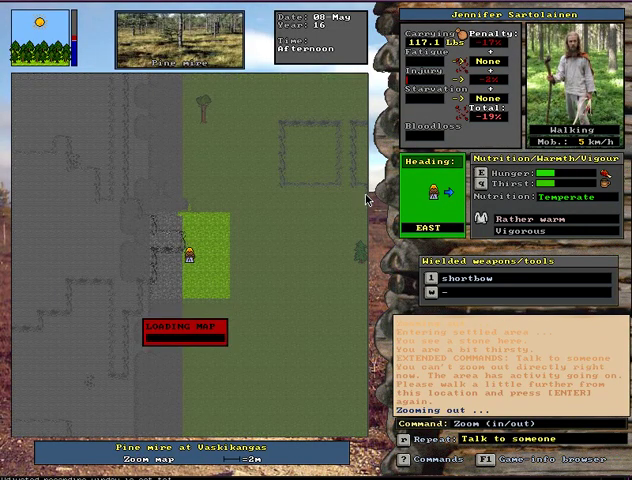
key(Right)
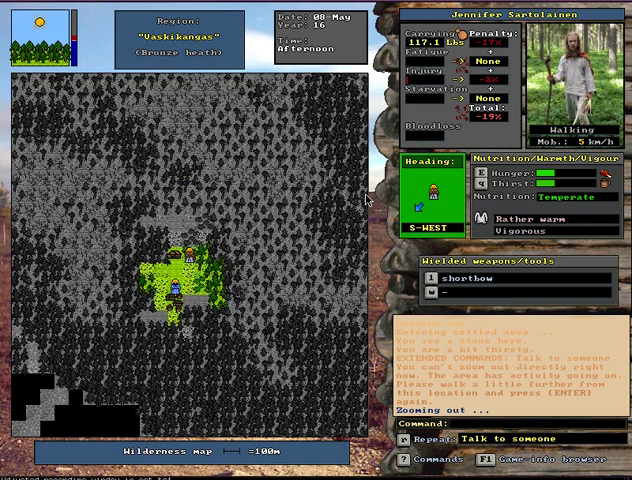
key(Up)
key(Left)
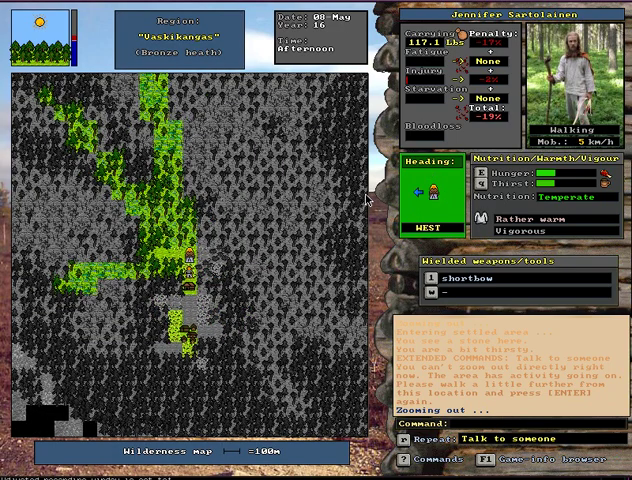
key(End)
key(End)
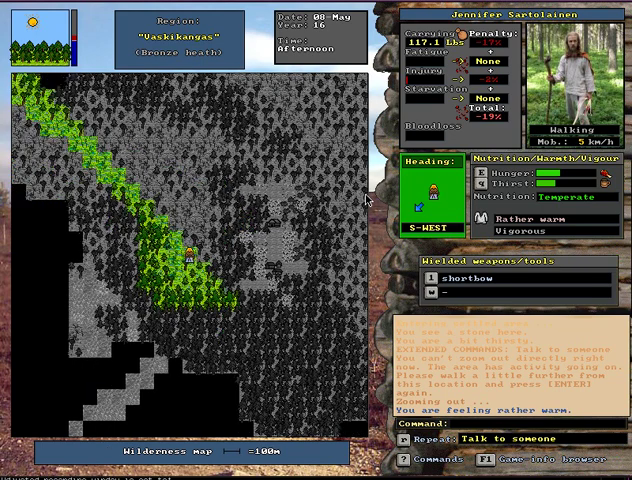
key(Left)
key(Left)
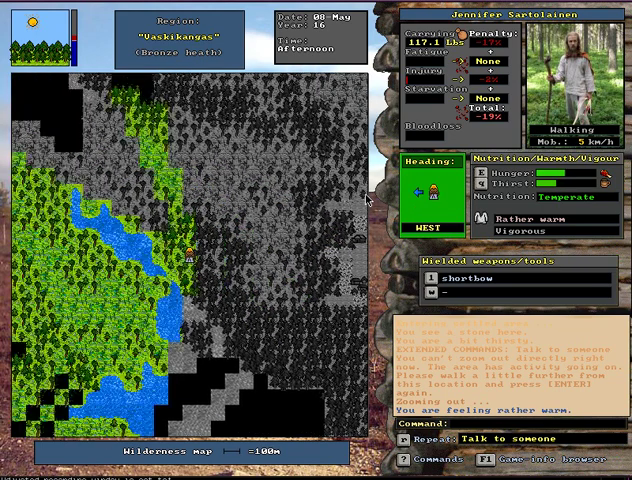
key(End)
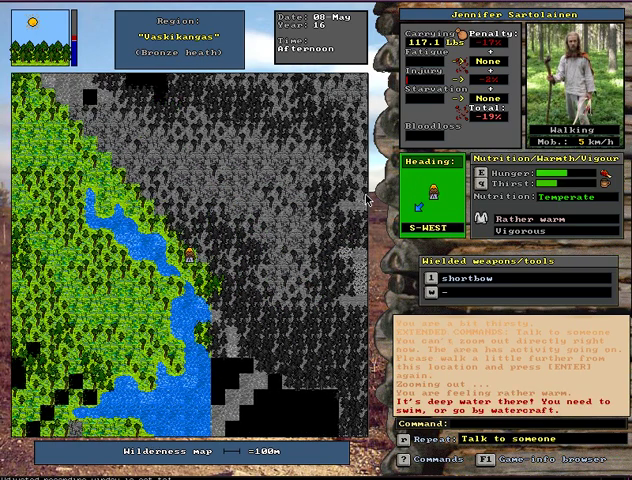
key(Left)
key(Left)
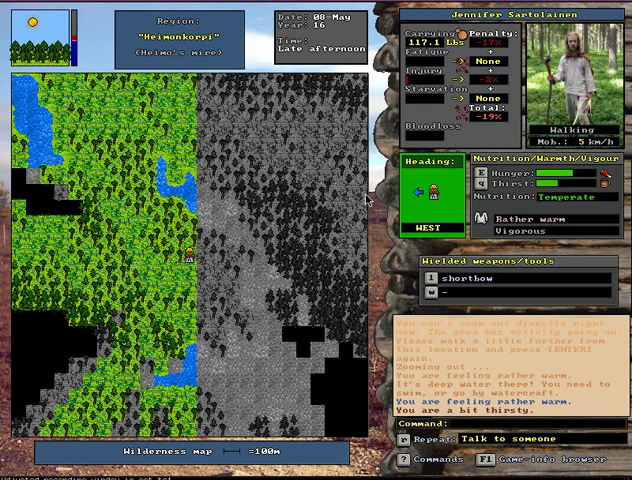
key(End)
key(End)
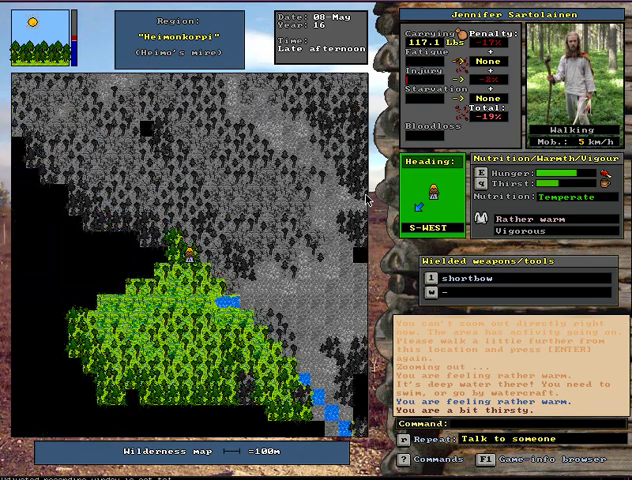
key(Left)
Continue north-west into Raitolaaja, then north and north-east along the lake shore
key(Home)
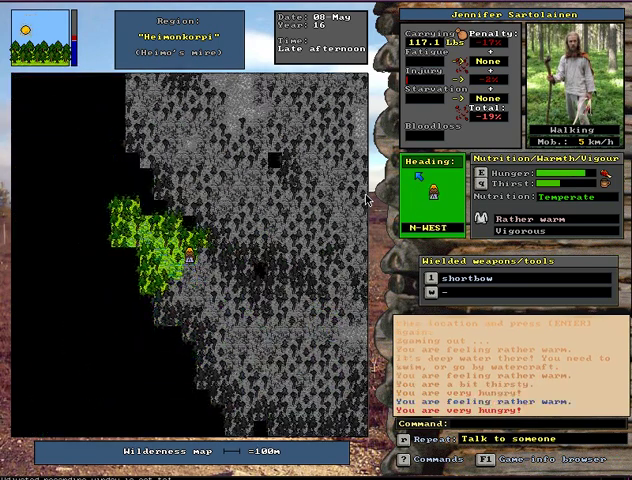
key(Home)
key(Left)
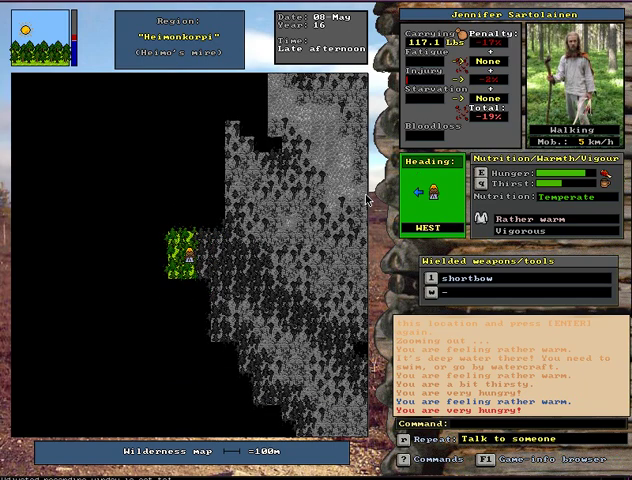
key(End)
key(Left)
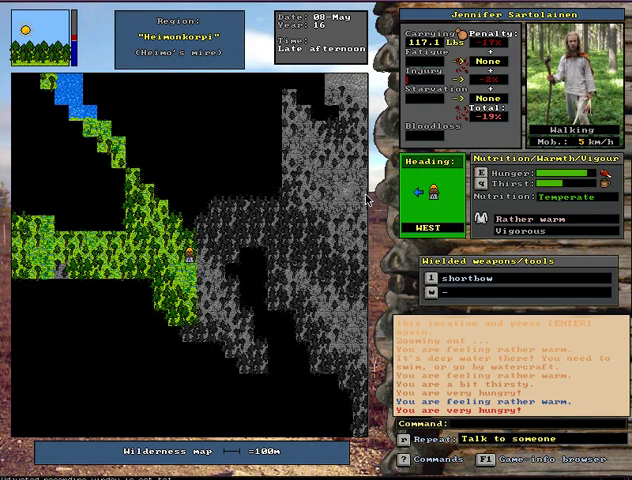
key(Home)
key(Left)
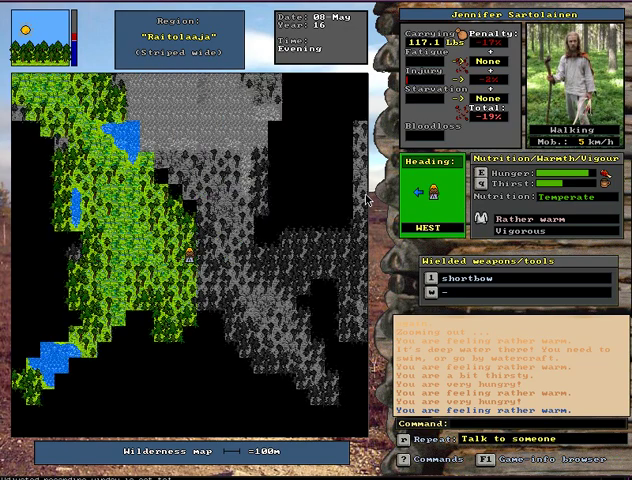
key(Home)
key(Home)
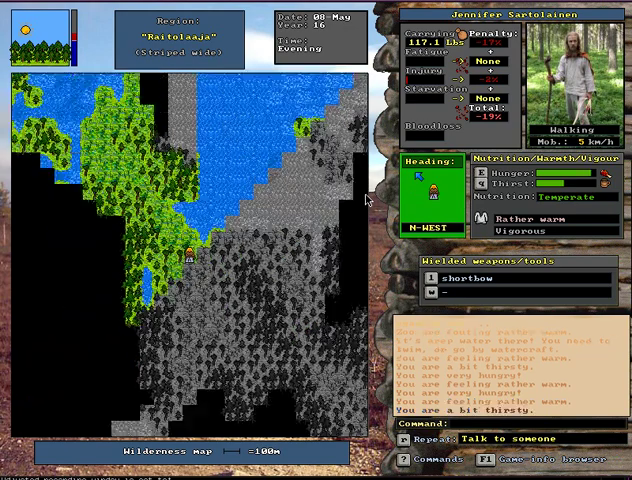
key(Left)
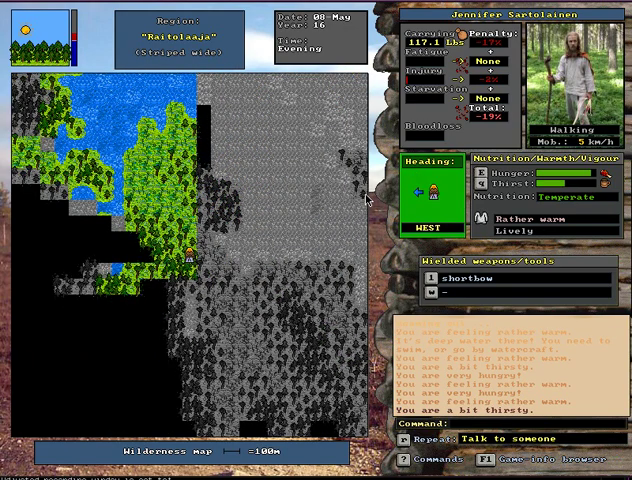
key(Home)
key(Up)
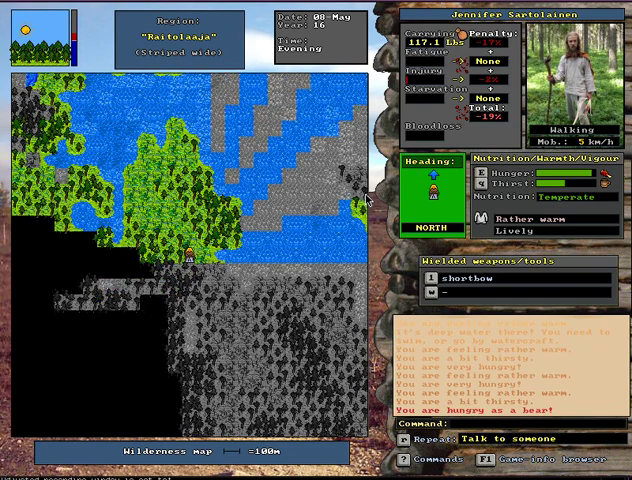
key(Page_Up)
Zoom into the Raitolaaja pine mire, drink from its natural water, and step beside a tree
key(Return)
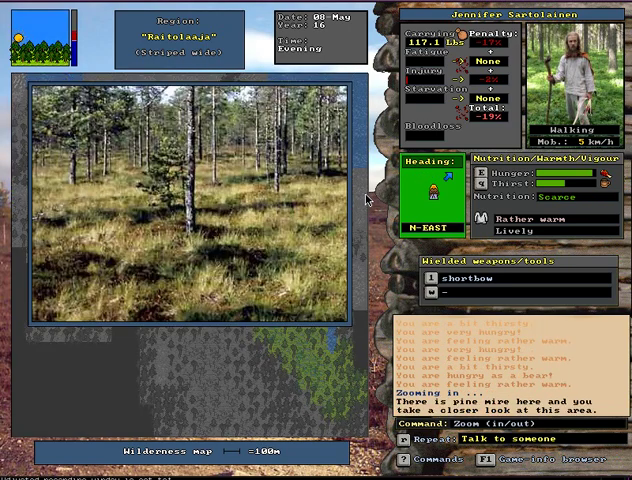
key(Return)
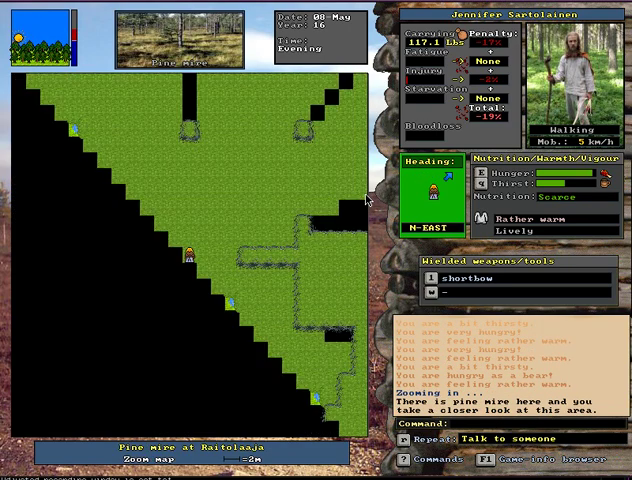
key(Page_Down)
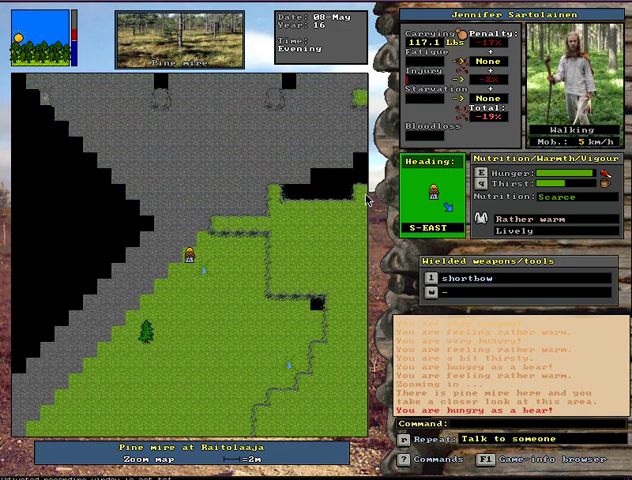
key(q)
key(y)
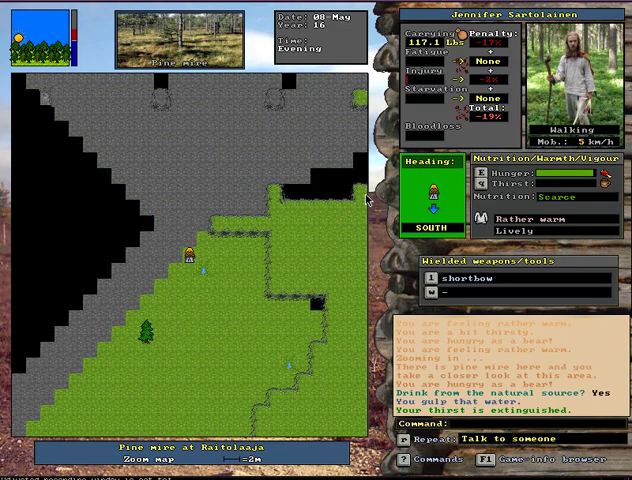
key(Up)
key(Up)
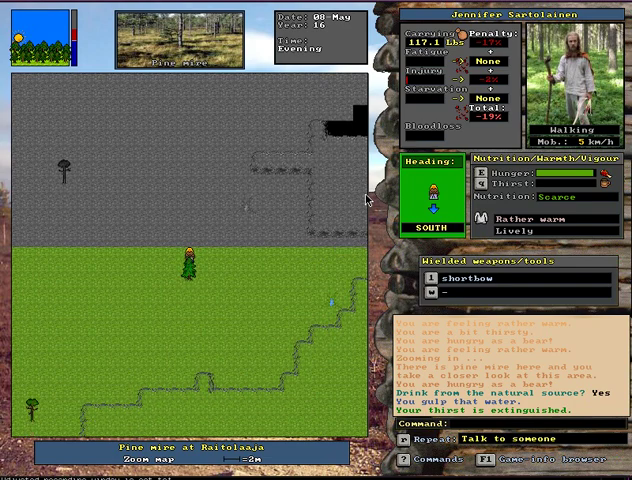
key(alt+t)
Fell the tree, then build a fire on the spot to the south, retrying after it fails
key(f)
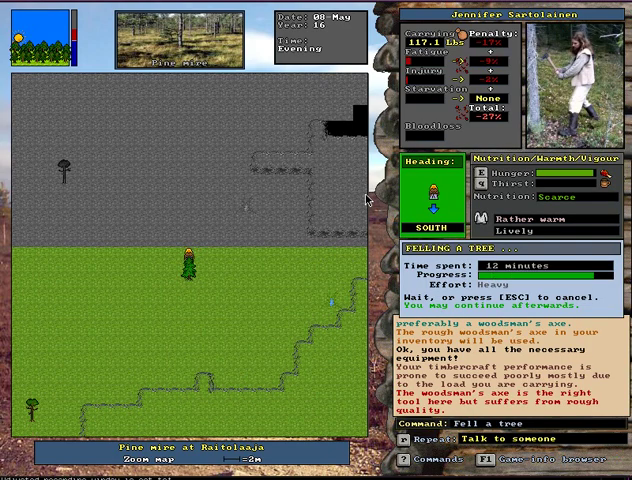
key(alt+s)
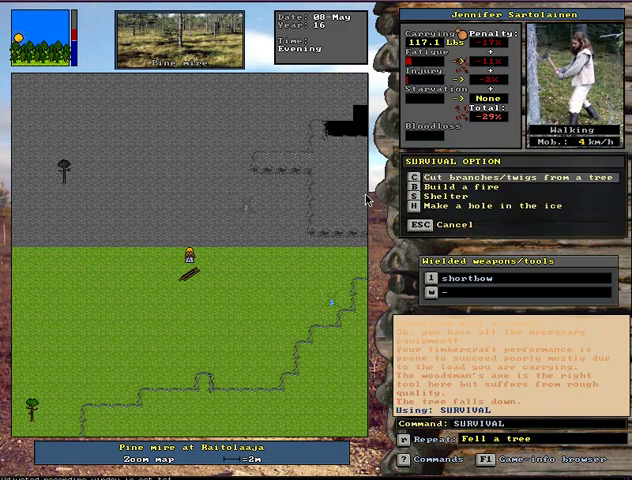
key(b)
key(KP_2)
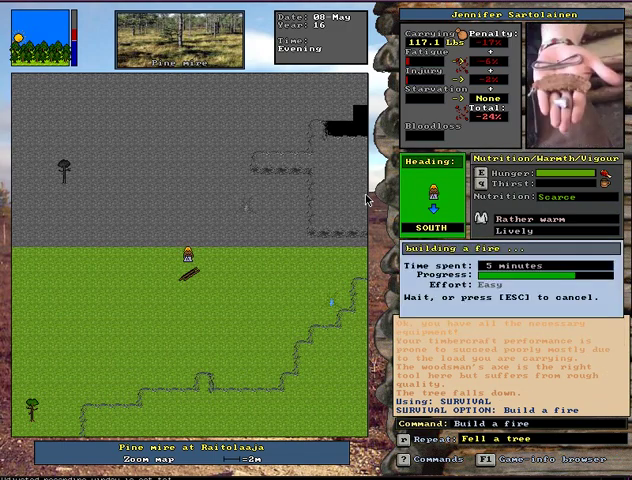
key(r)
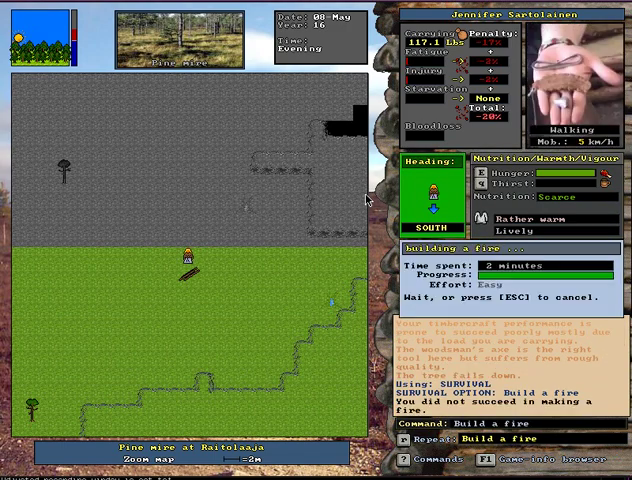
Roast a first batch of ten forest reindeer cuts plus the reindeer fat over the campfire
key(alt+c)
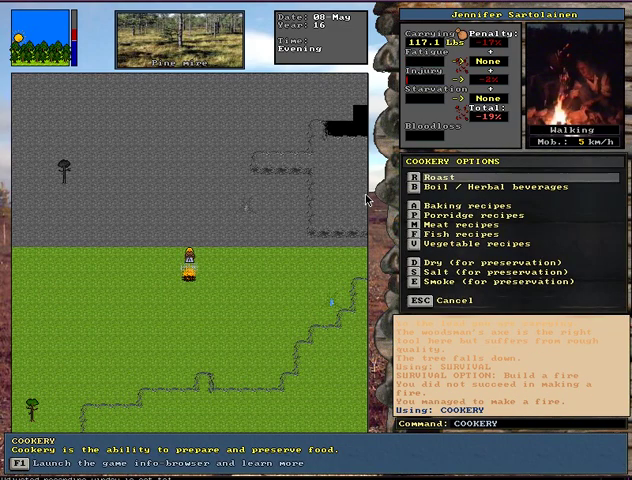
key(r)
key(b)
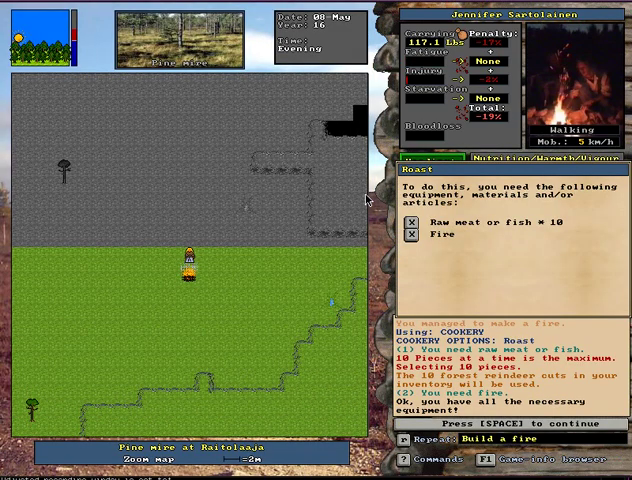
key(space)
key(r)
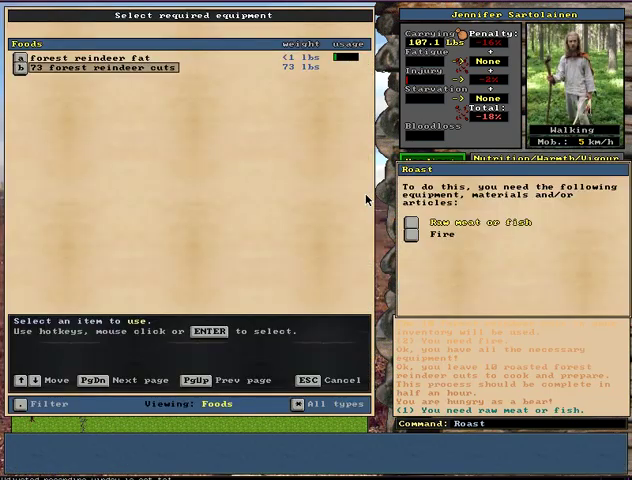
key(b)
Roast several more batches of ten forest reindeer cuts
key(r)
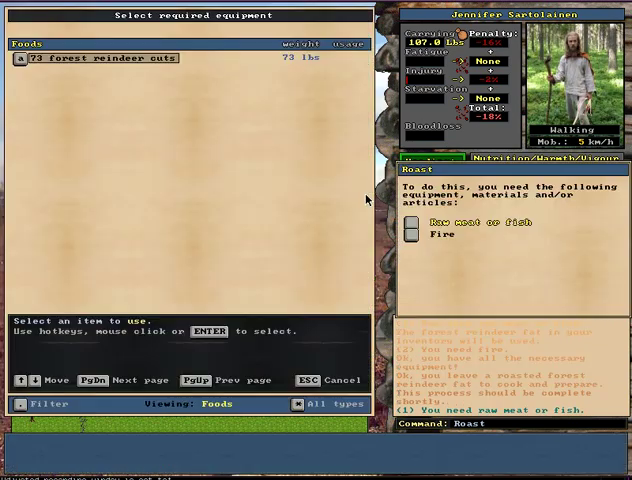
key(b)
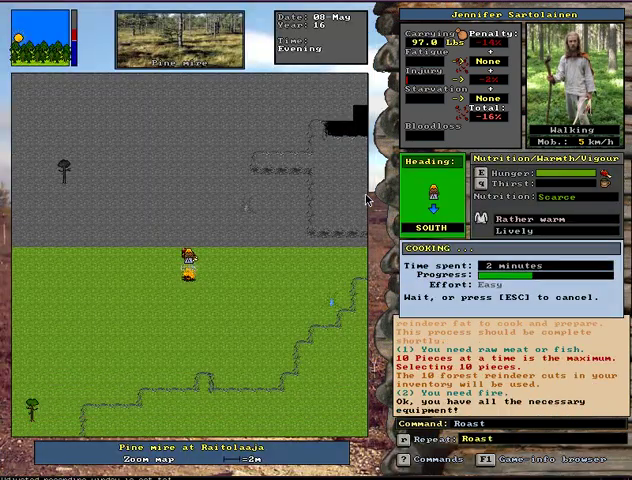
key(r)
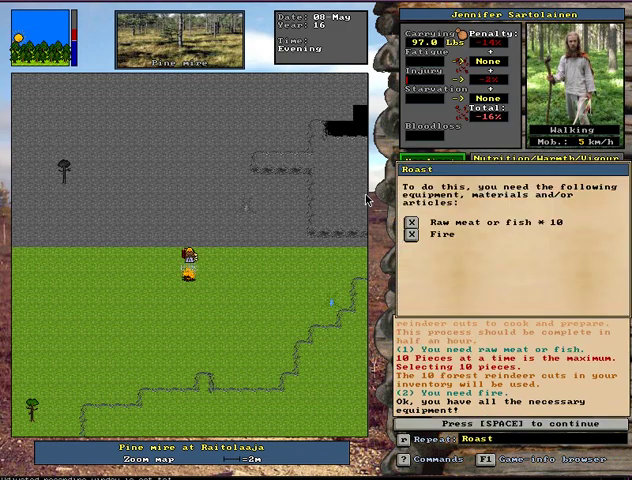
key(space)
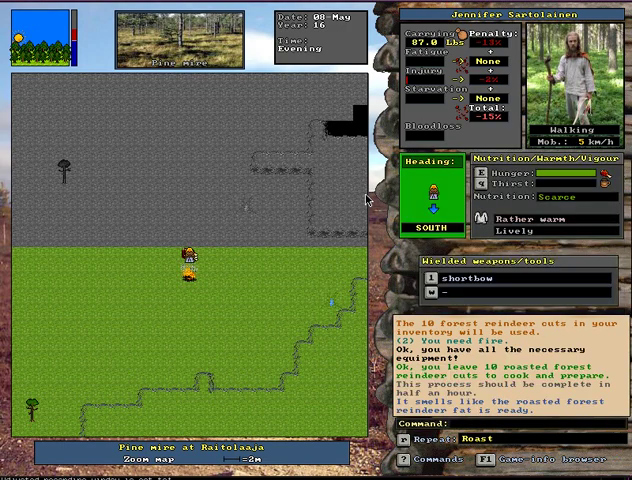
key(r)
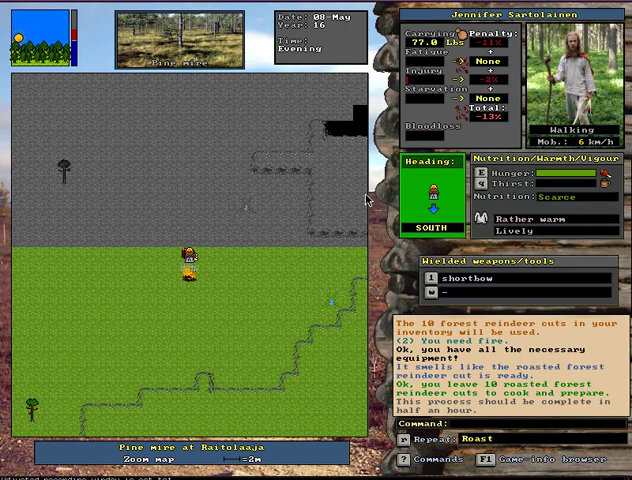
key(r)
key(space)
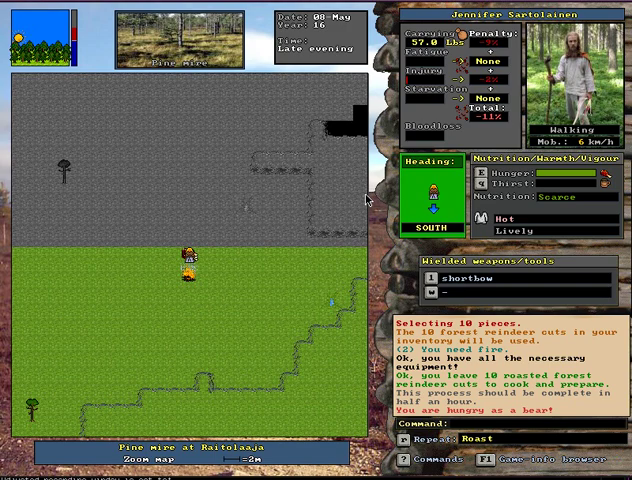
Roast the remaining forest reindeer cuts, ending with the last three pieces
key(r)
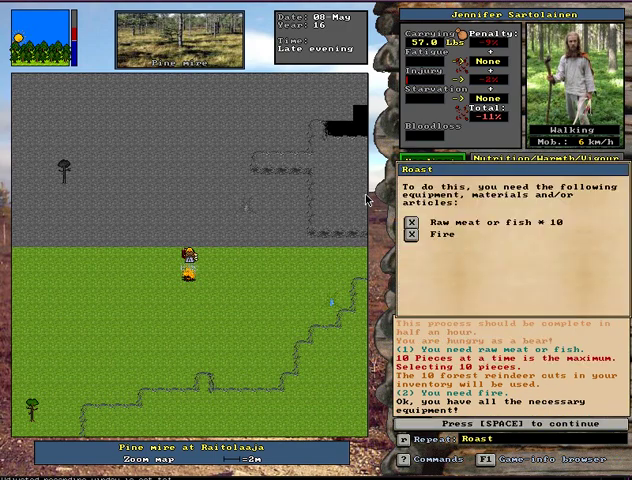
key(space)
key(r)
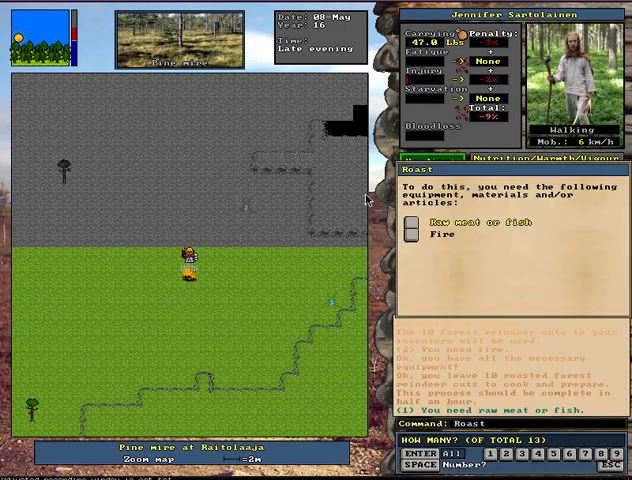
key(Return)
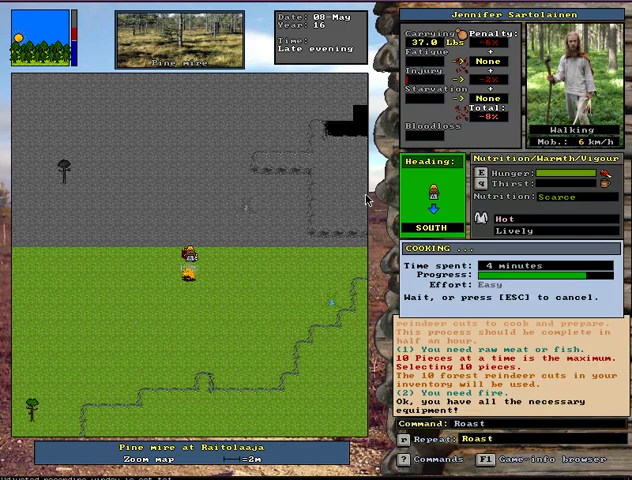
key(r)
key(Return)
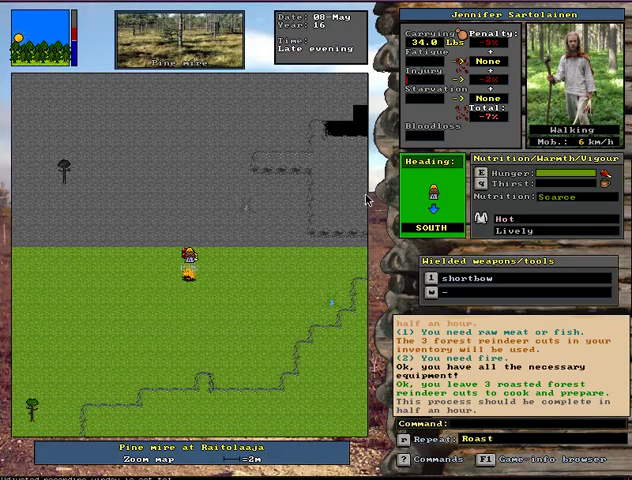
key(Up)
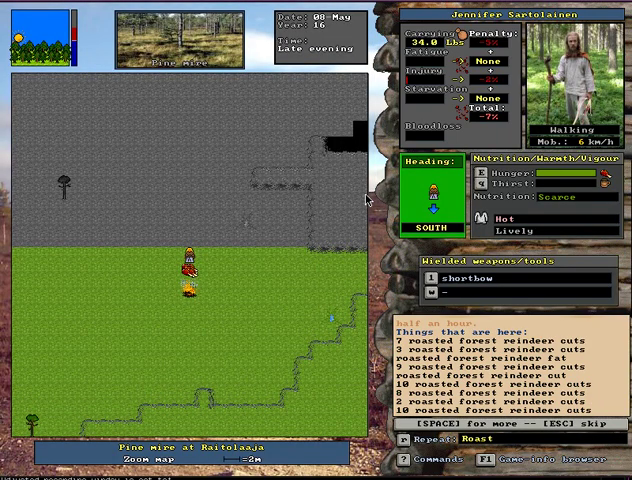
Pick up the first roasted reindeer cuts from the ground
key(space)
key(g)
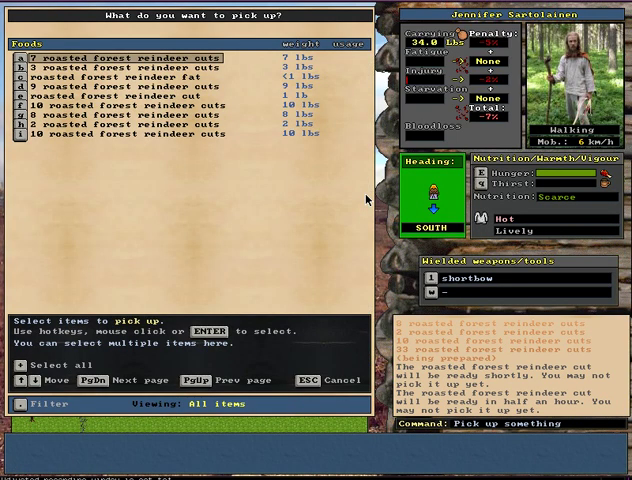
key(space)
key(Return)
Face the water to the east and fill the skin with water
key(Left)
key(Left)
key(Left)
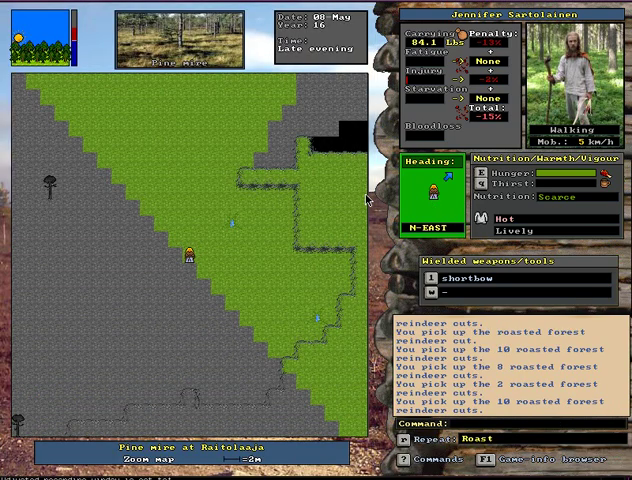
key(Right)
key(F)
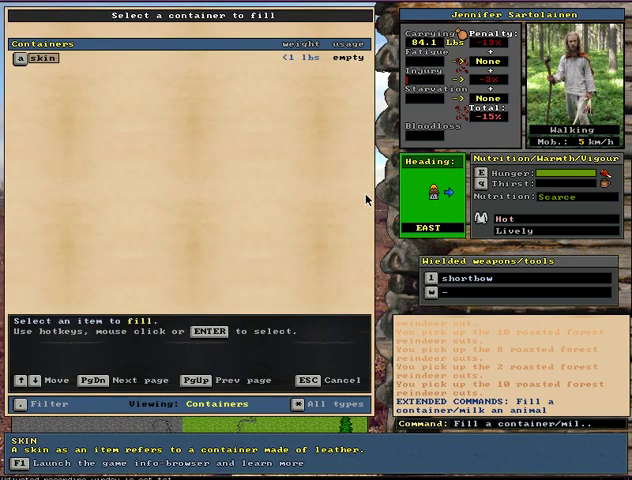
key(Return)
Return to the campfire and eat a roasted reindeer cut and the roasted reindeer fat
key(Right)
key(Right)
key(Right)
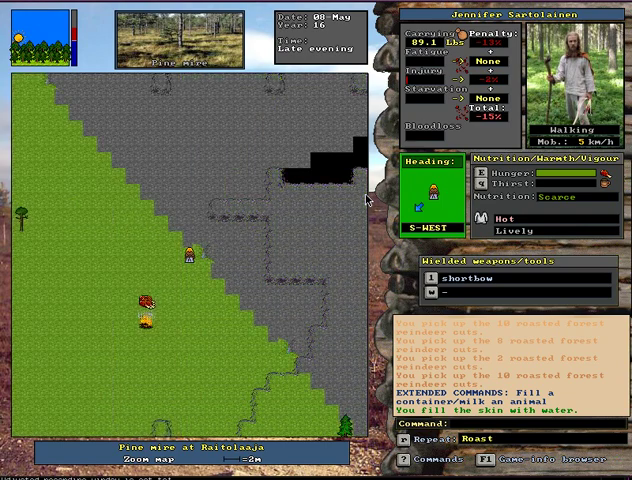
key(Up)
key(Left)
key(Left)
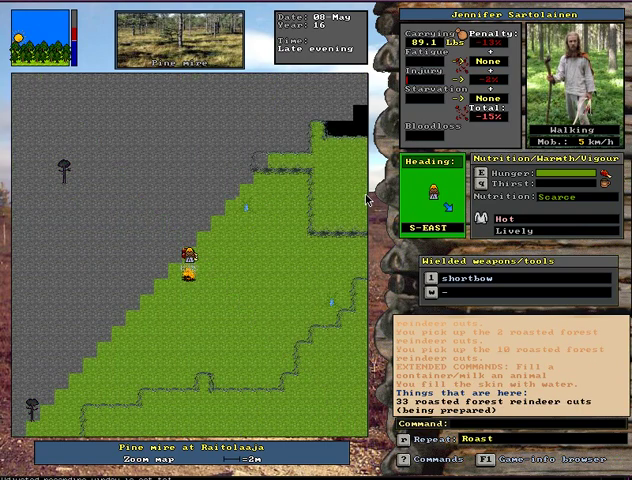
key(Right)
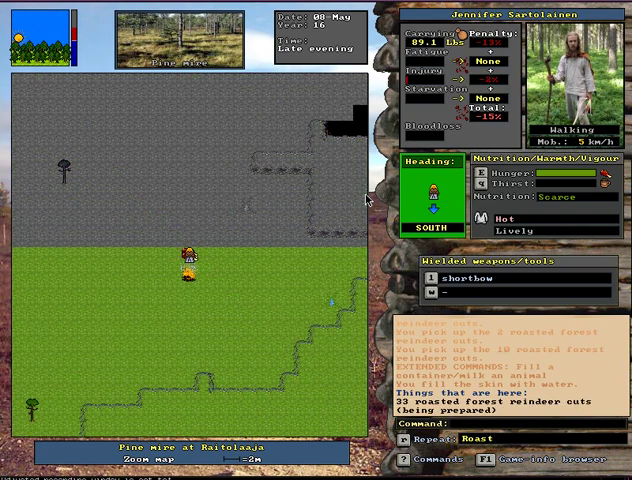
key(e)
key(b)
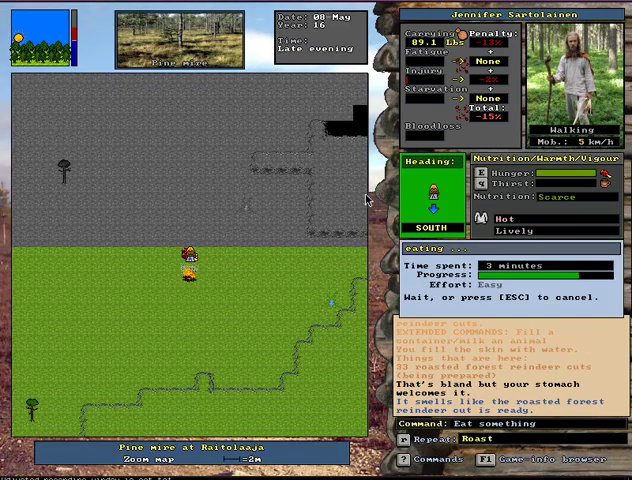
key(e)
key(b)
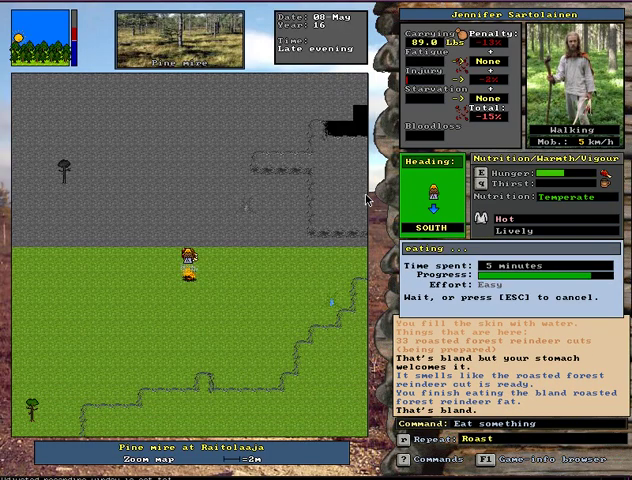
Check the ground and pick up two stacks of roasted reindeer cuts
key(colon)
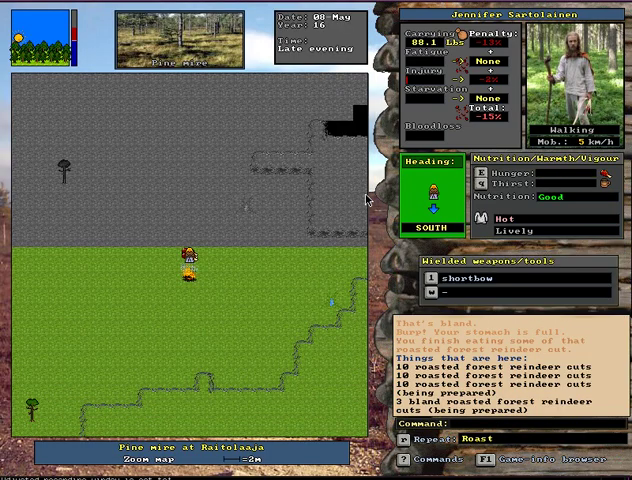
key(g)
key(a)
key(b)
key(space)
key(Return)
key(Return)
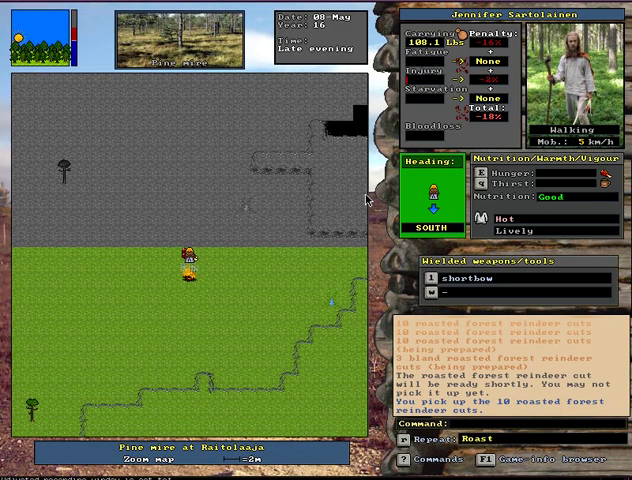
key(colon)
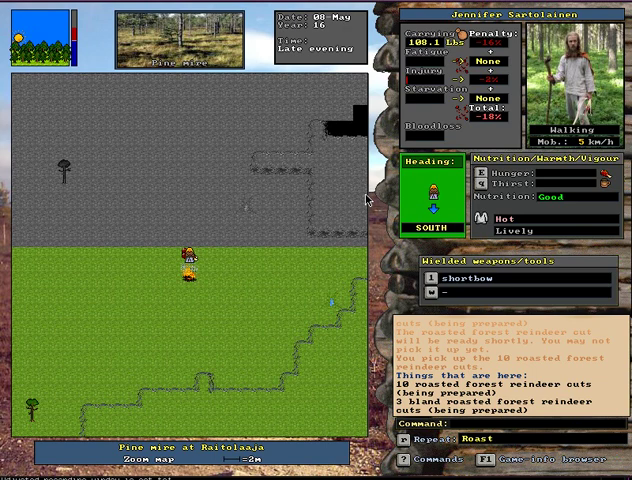
Wait off the fire for the roast, then collect the bland and remaining roasted cuts
key(Up)
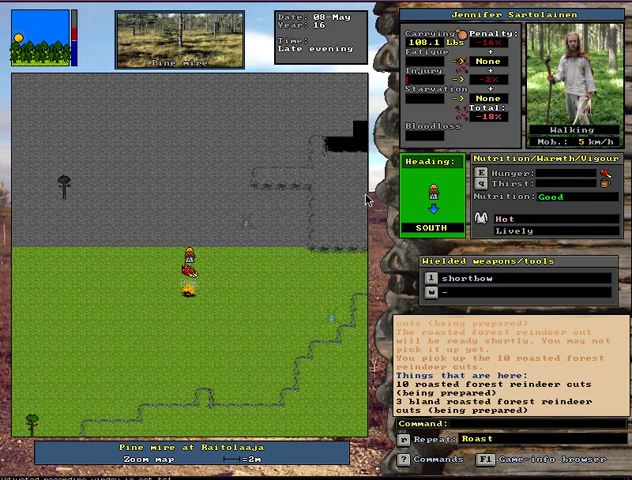
key(minus)
key(Escape)
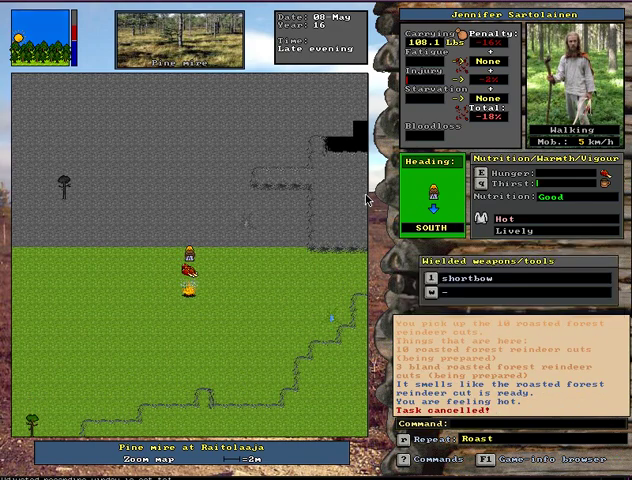
key(Down)
key(g)
key(plus)
key(space)
key(KP_End)
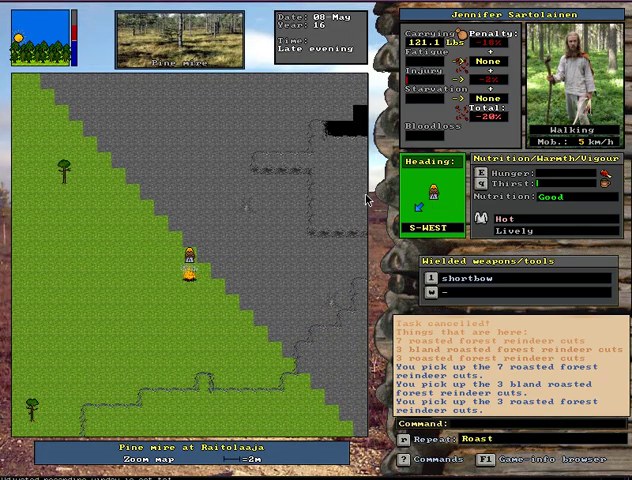
Trek south-west, west along the lake, then south-east across the river on the wilderness map
key(KP_Left)
key(Return)
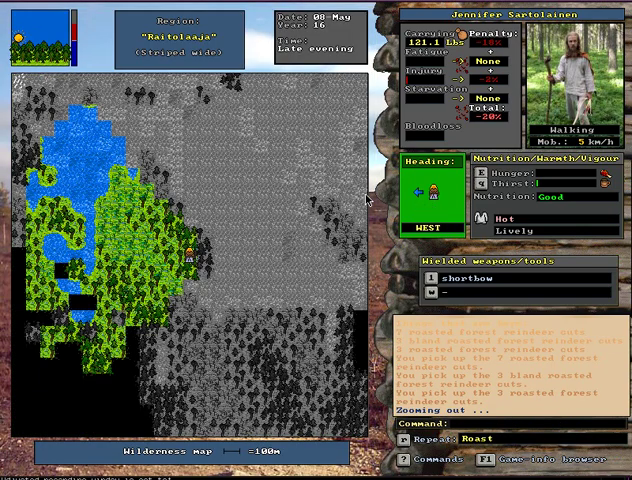
key(KP_End)
key(KP_End)
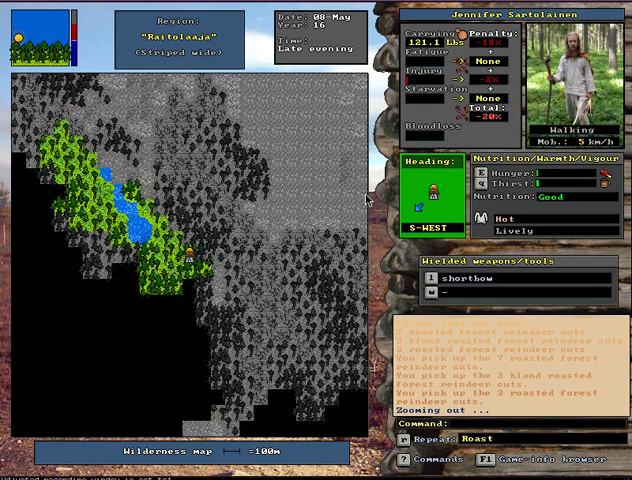
key(KP_End)
key(KP_End)
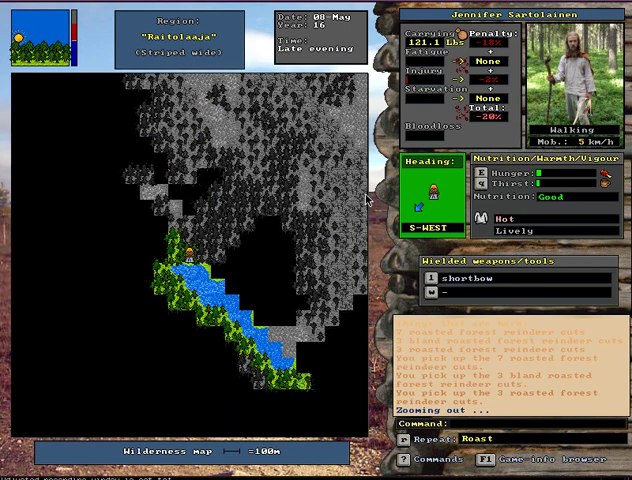
key(KP_Left)
key(KP_Left)
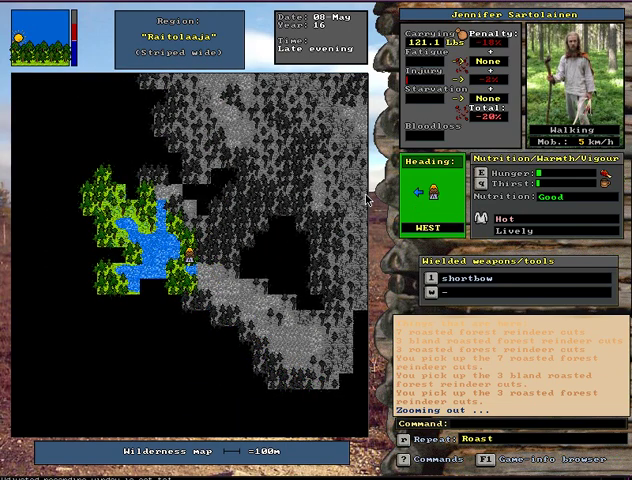
key(KP_Down)
key(KP_Next)
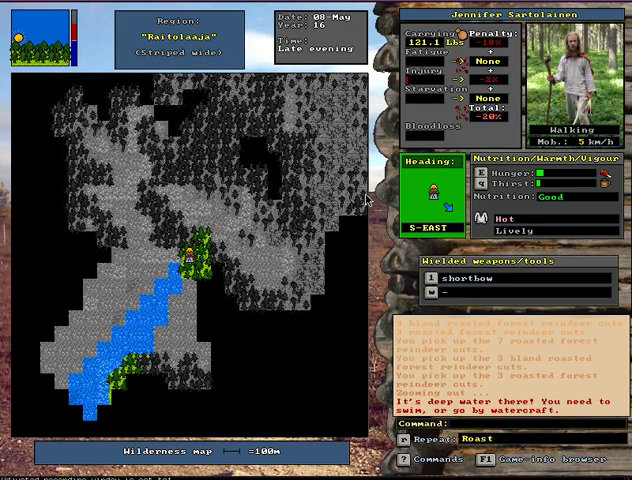
key(KP_Next)
Look over the map of known areas, then carry on walking
key(F6)
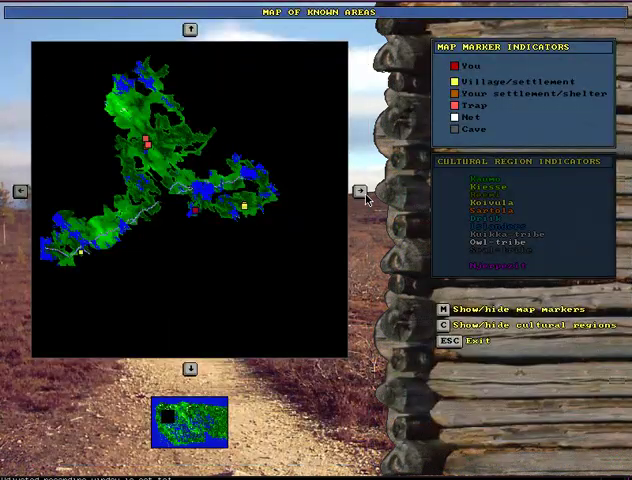
key(plus)
key(Escape)
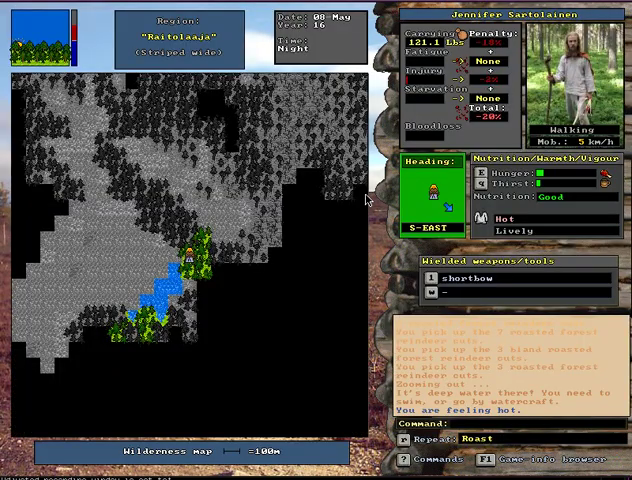
key(Return)
Travel east into Oivanlaaja and on through the forest until an elk appears
key(Left)
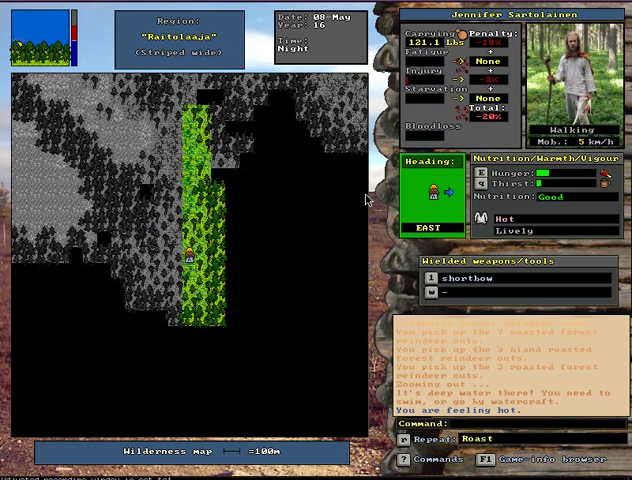
key(Up)
key(Right)
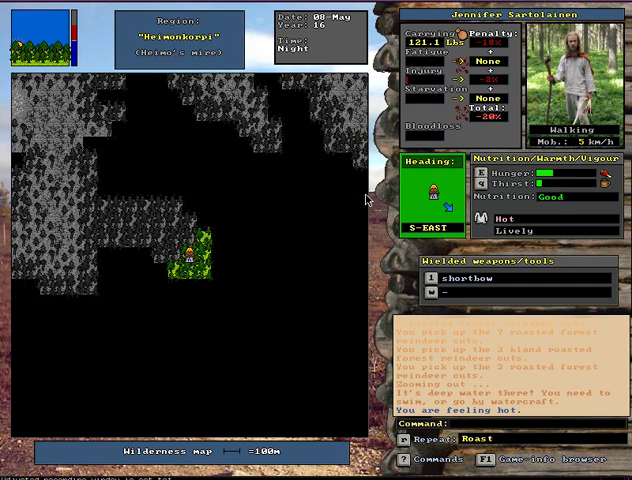
key(Up)
key(Up)
key(Left)
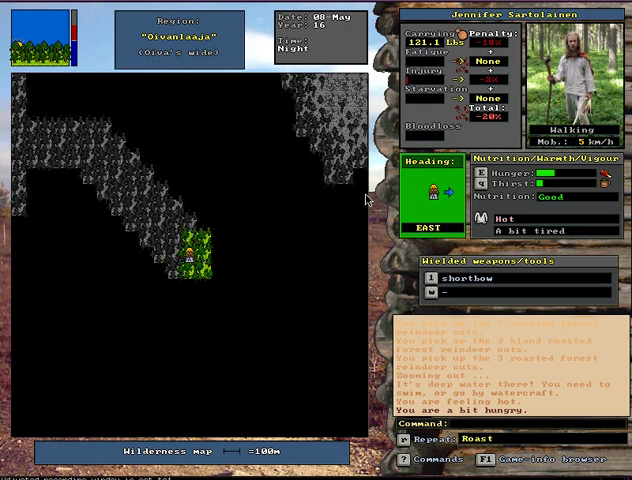
key(Up)
key(Right)
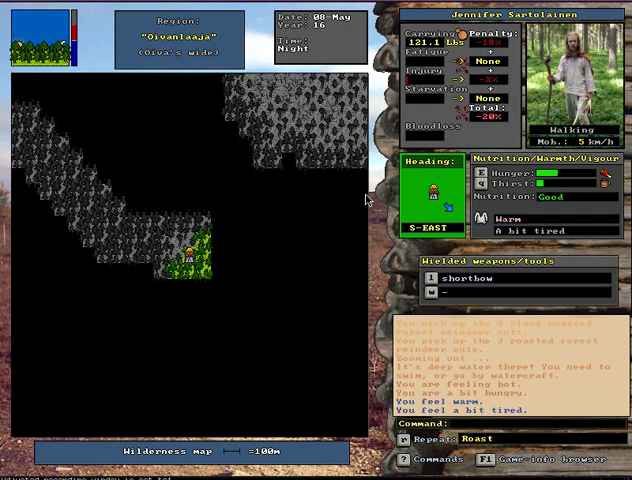
key(Up)
key(Up)
key(Right)
key(Right)
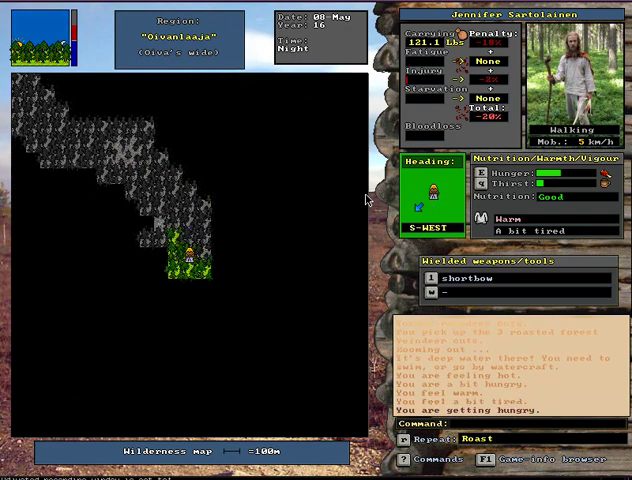
key(Up)
key(Up)
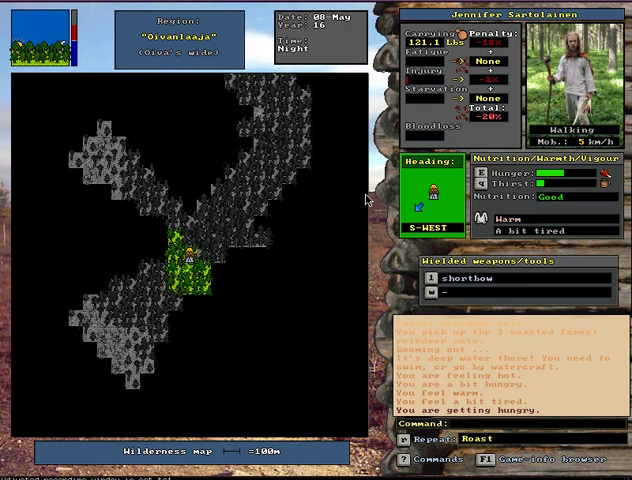
key(Right)
key(Up)
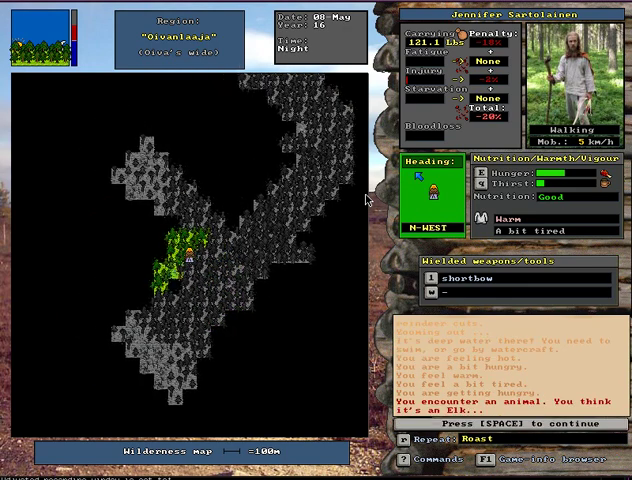
Zoom into the spruce mire and sneak east and south-east after the elk
key(space)
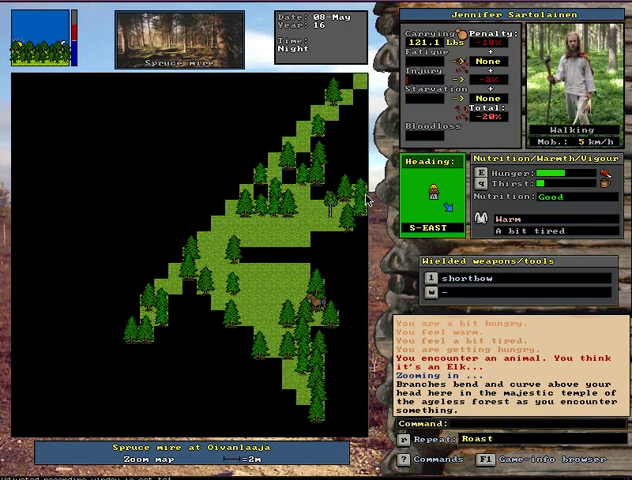
key(h)
key(Left)
key(Up)
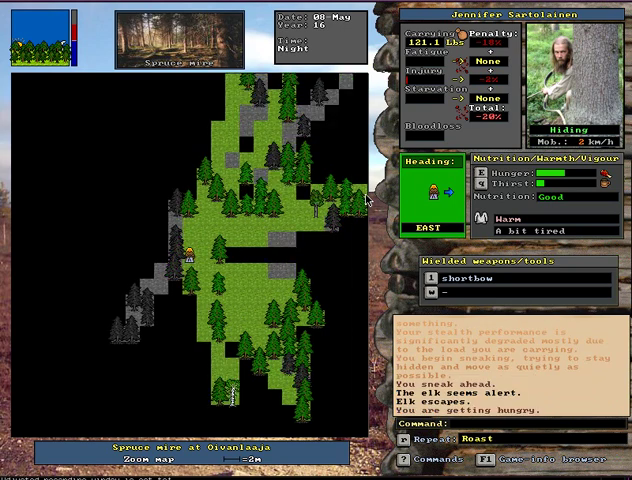
key(Right)
key(Up)
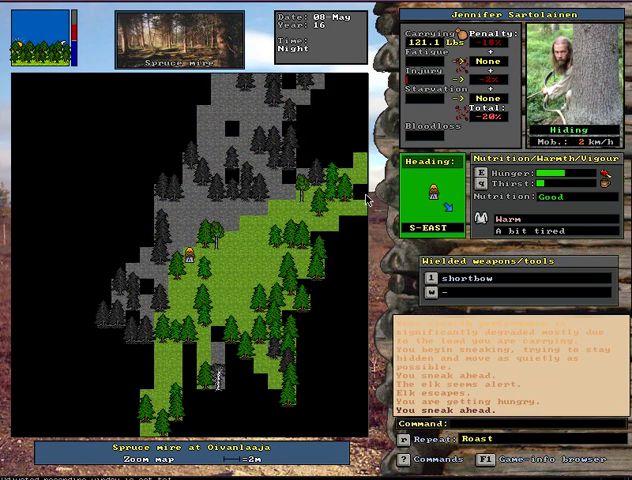
Stop hiding once the elk escapes, walk north-west away and zoom out
key(h)
key(Return)
key(Return)
key(Left)
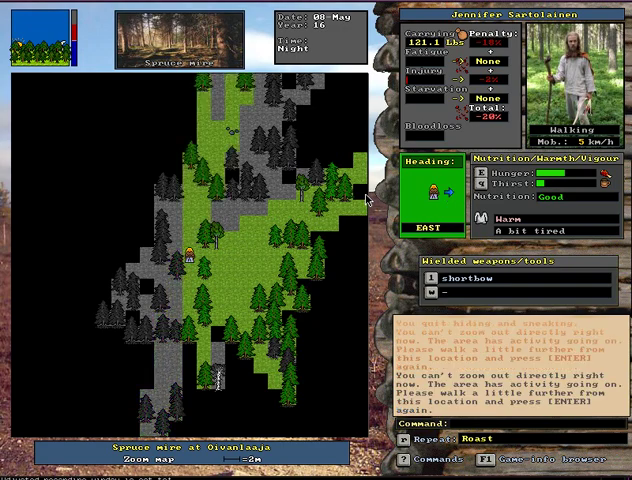
key(Left)
key(Up)
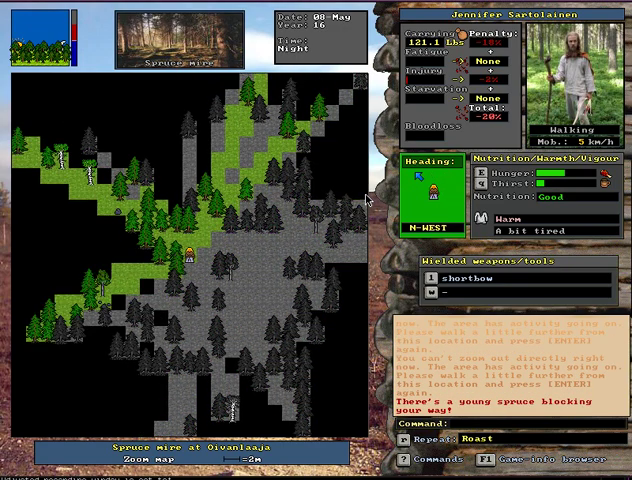
key(Return)
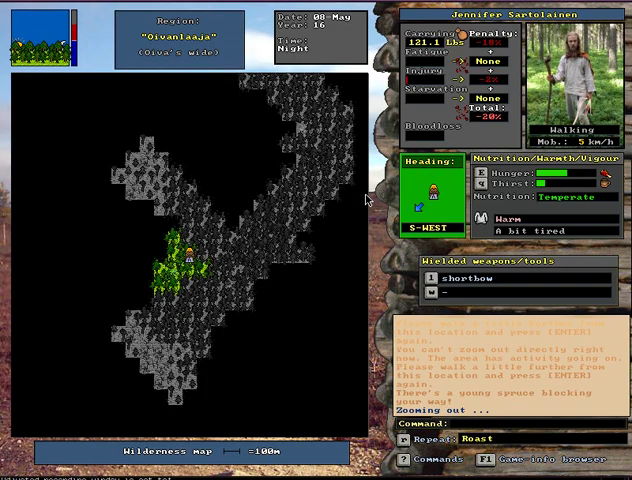
Walk into Taivalmaa and sleep until early morning
key(Up)
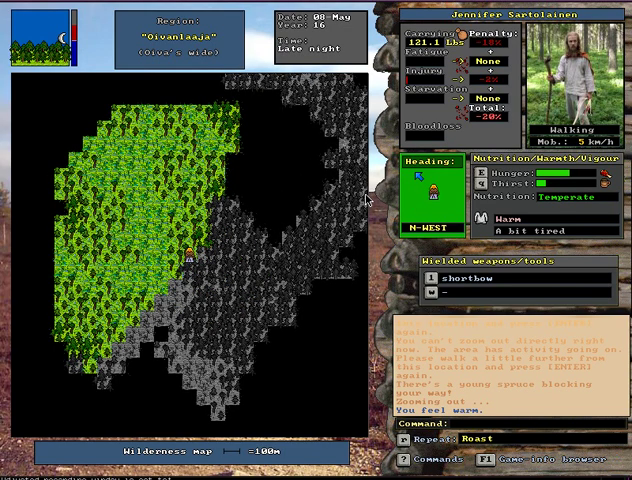
key(Left)
key(Left)
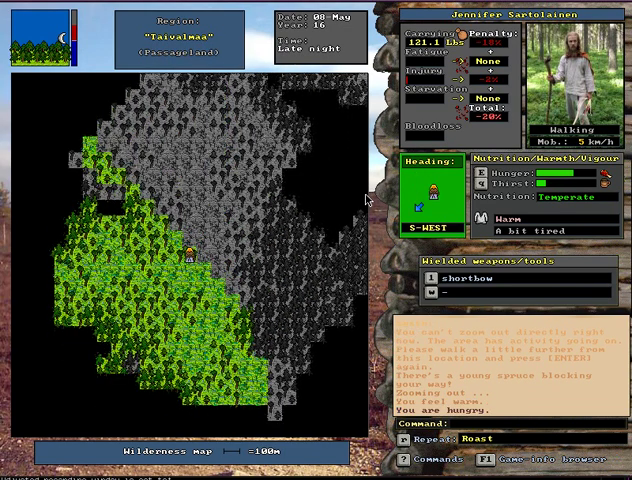
key(Left)
key(shift+z)
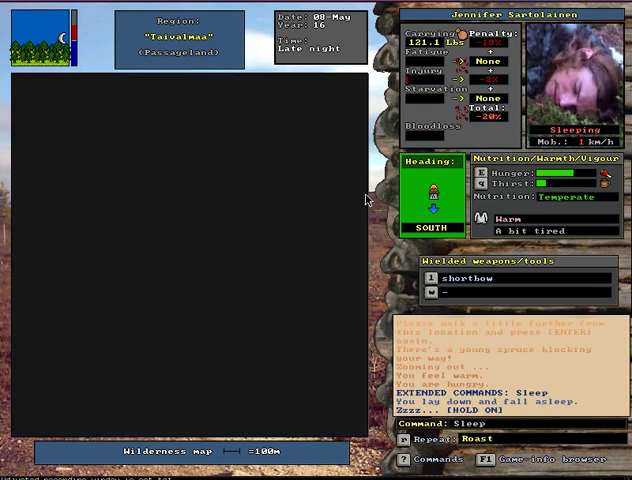
key(space)
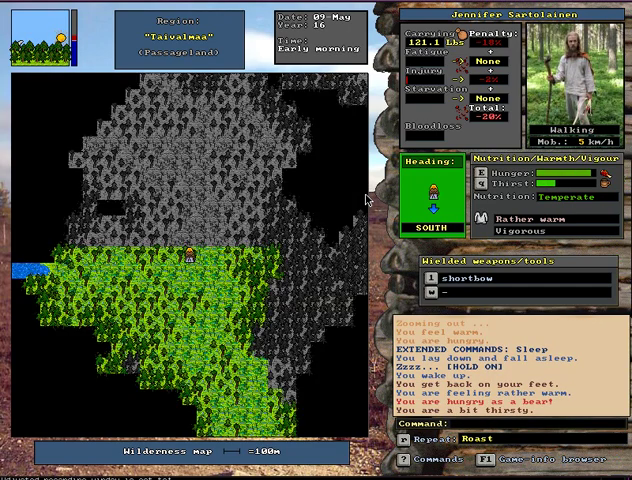
Eat a roasted and a bland roasted reindeer cut, then resume walking south-east
key(e)
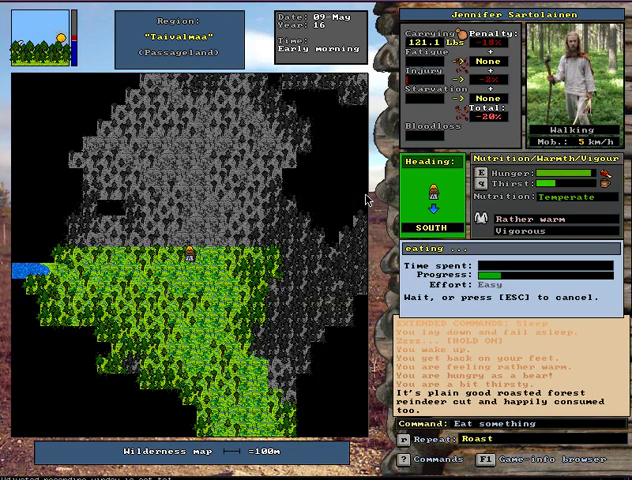
key(e)
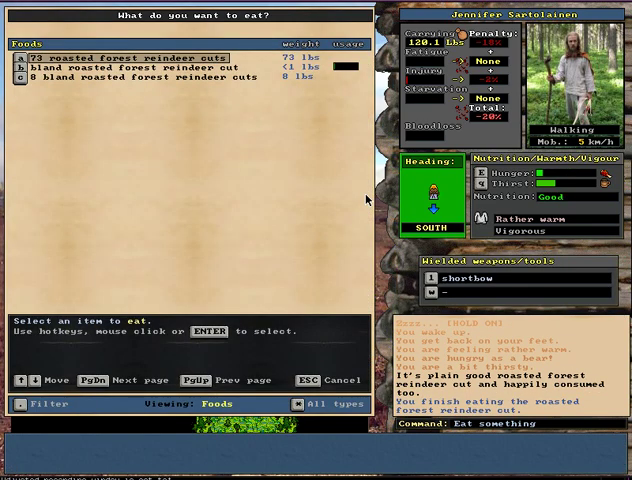
key(Down)
key(Return)
key(e)
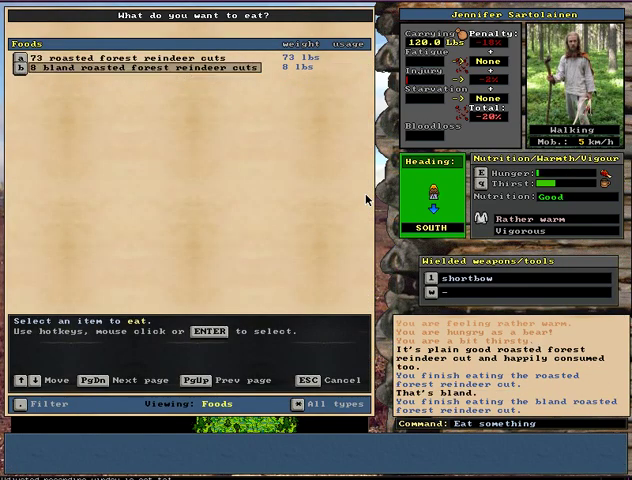
key(Escape)
key(KP_3)
Walk south out of Oivanlaaja, south-east into Pyhintaival, then east
key(KP_2)
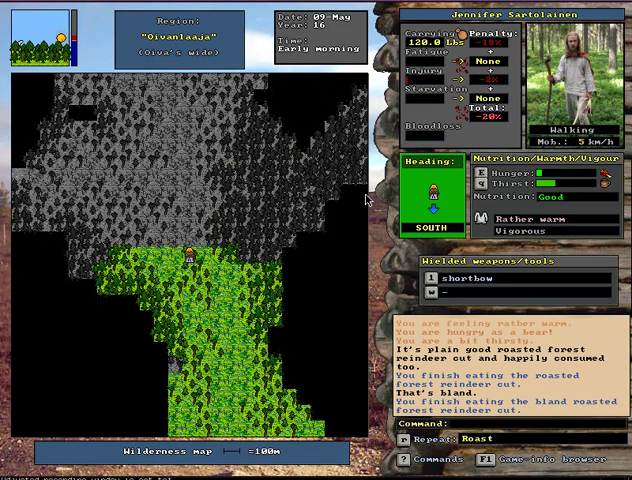
key(KP_2)
key(KP_2)
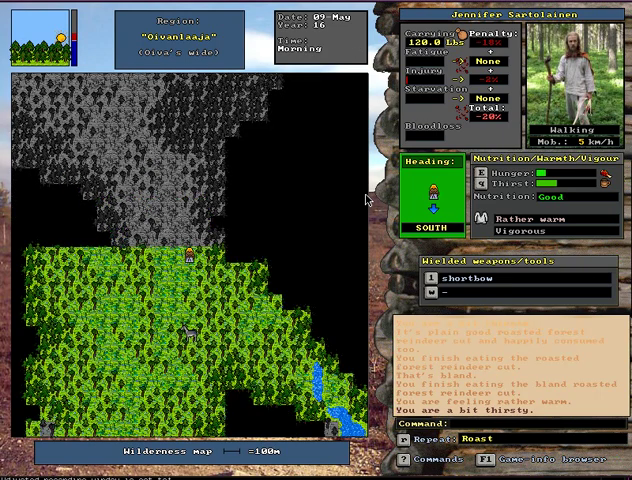
key(KP_1)
key(KP_1)
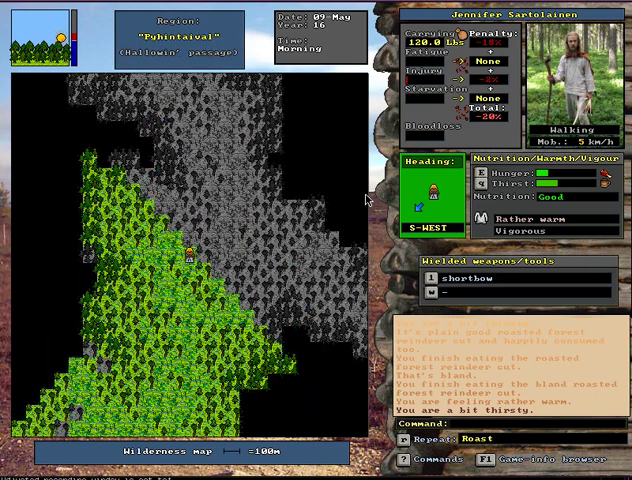
key(KP_2)
key(KP_3)
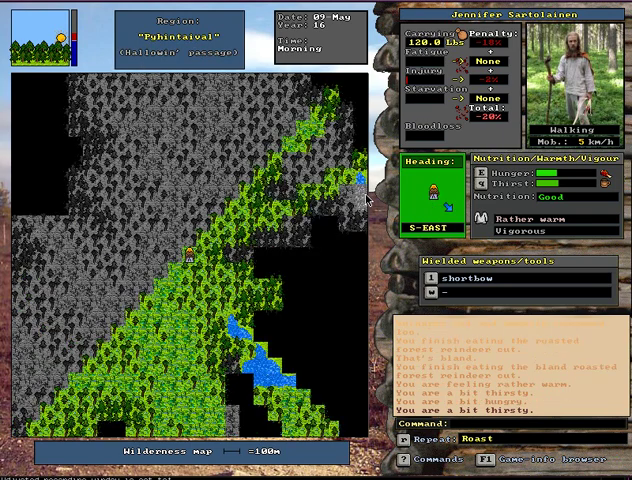
key(KP_3)
key(KP_6)
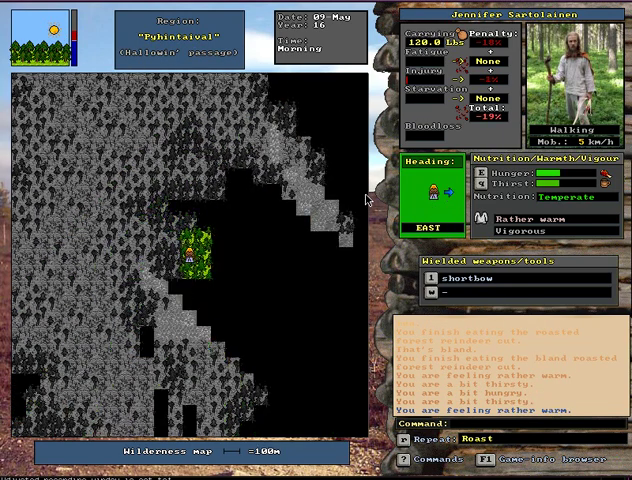
key(KP_3)
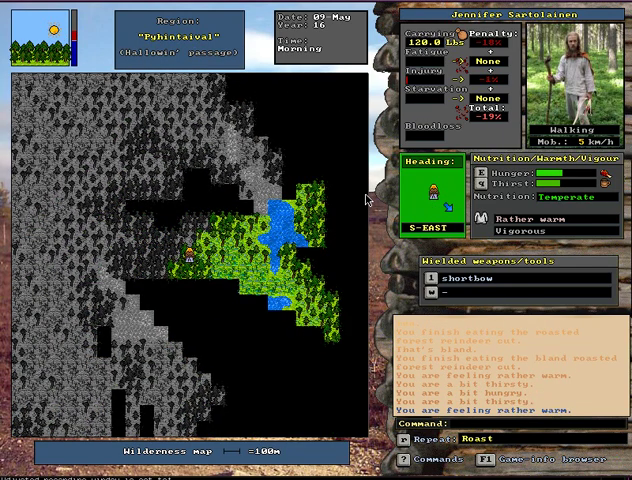
key(KP_6)
key(KP_6)
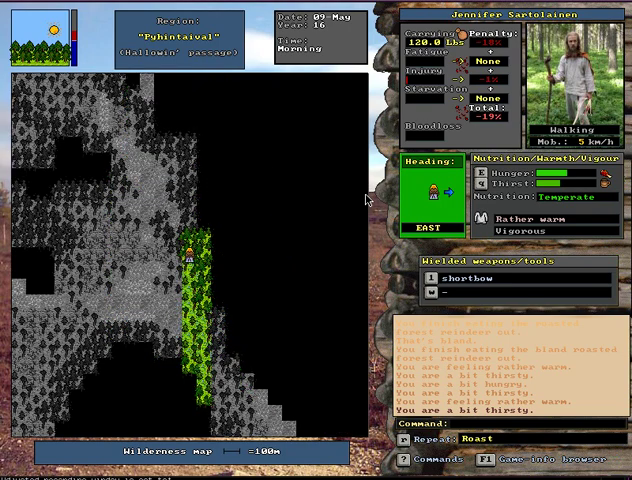
Check the known-areas map with cultural regions shown, then return to the wilderness
key(F6)
key(c)
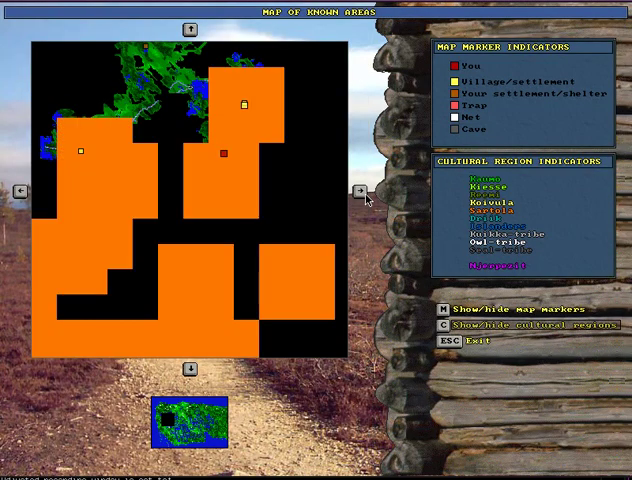
key(Escape)
Walk north-east into Vesareitti and continue east along the river
key(KP_9)
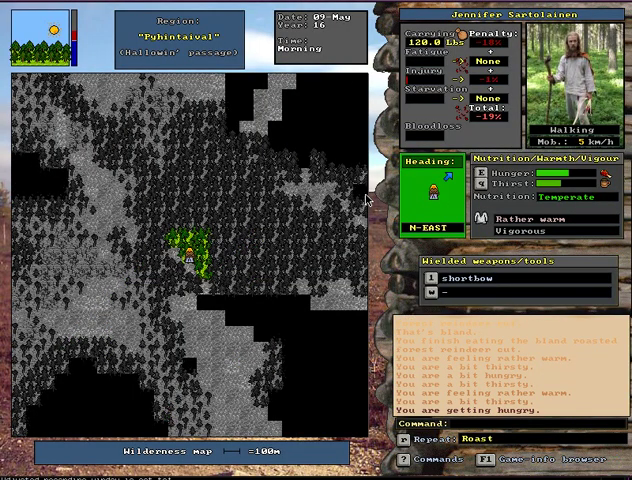
key(KP_6)
key(KP_6)
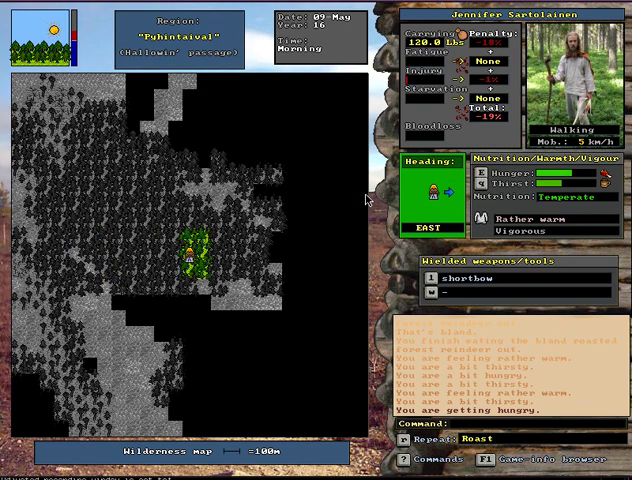
key(KP_9)
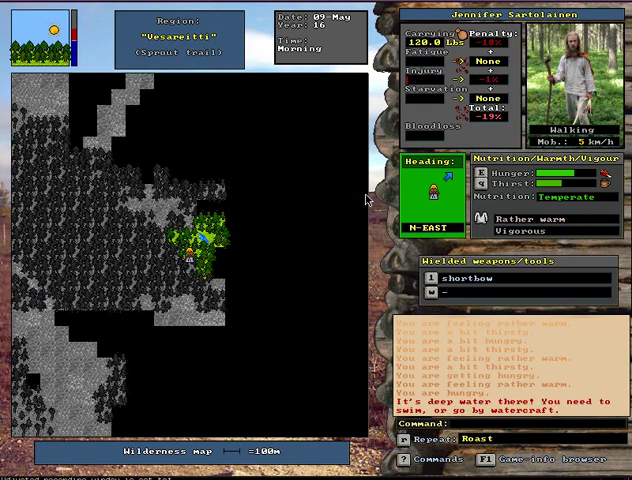
key(KP_9)
key(KP_6)
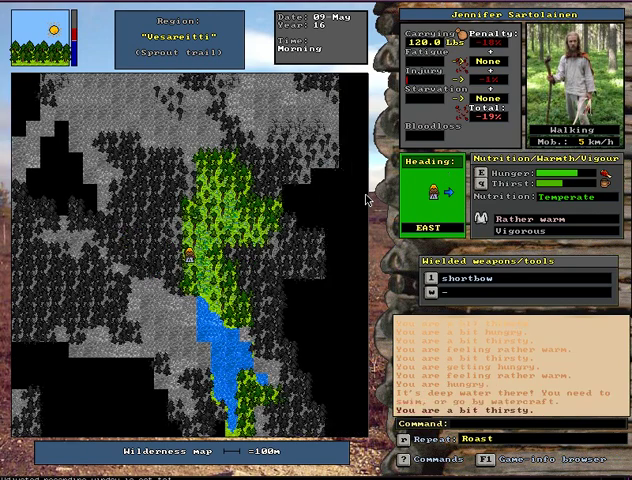
key(KP_3)
key(KP_6)
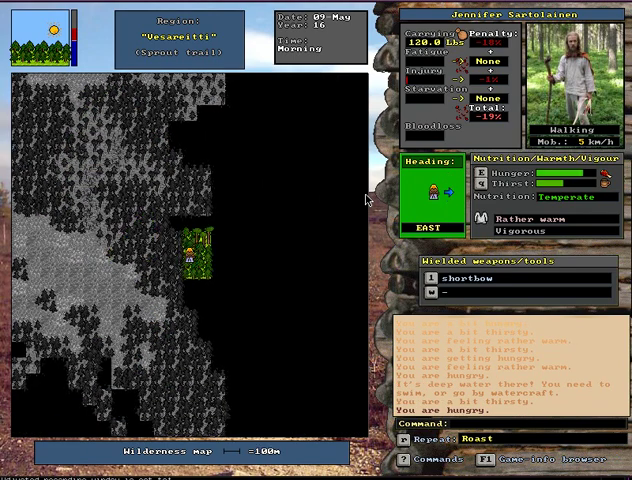
key(KP_9)
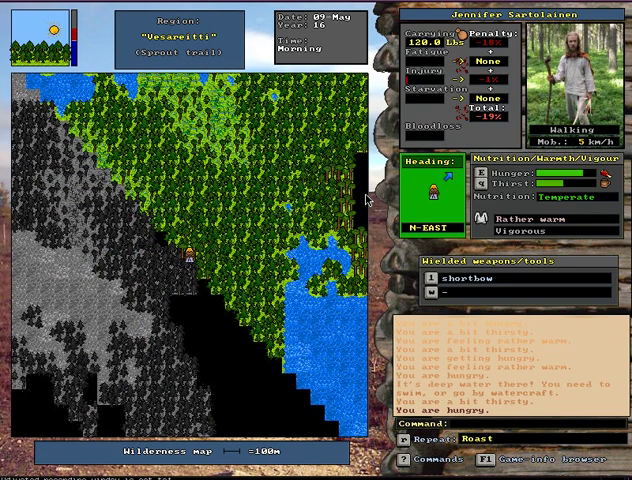
key(KP_3)
Walk south toward the lake
key(KP_2)
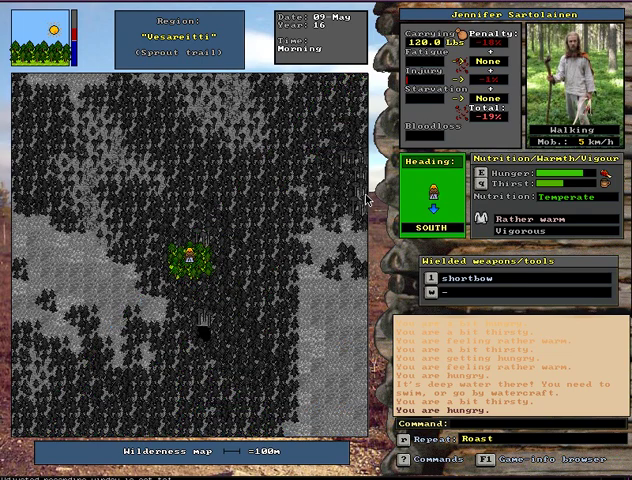
key(KP_2)
key(KP_2)
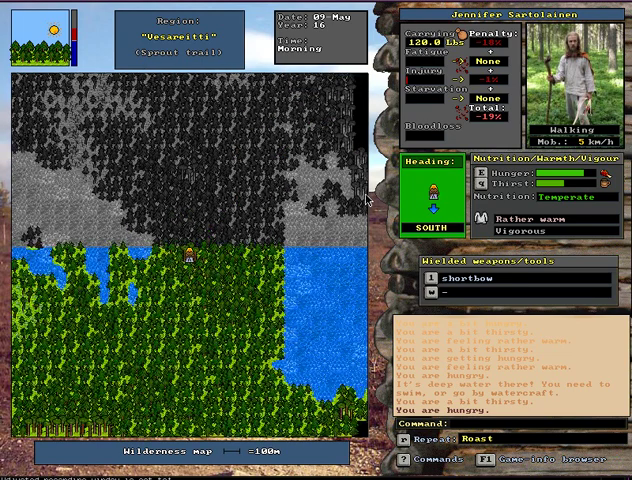
key(KP_6)
key(KP_2)
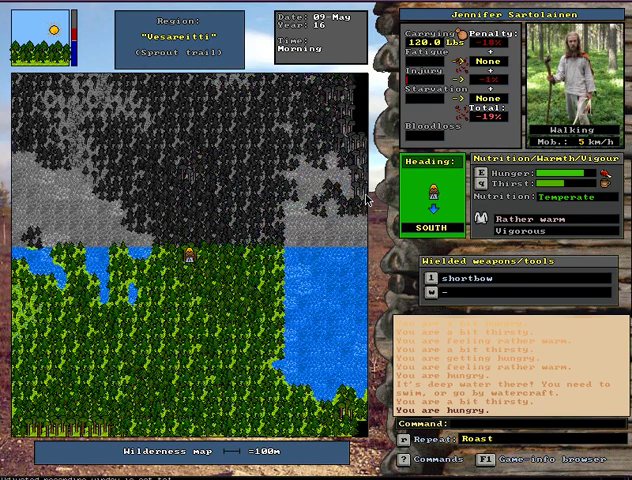
key(KP_2)
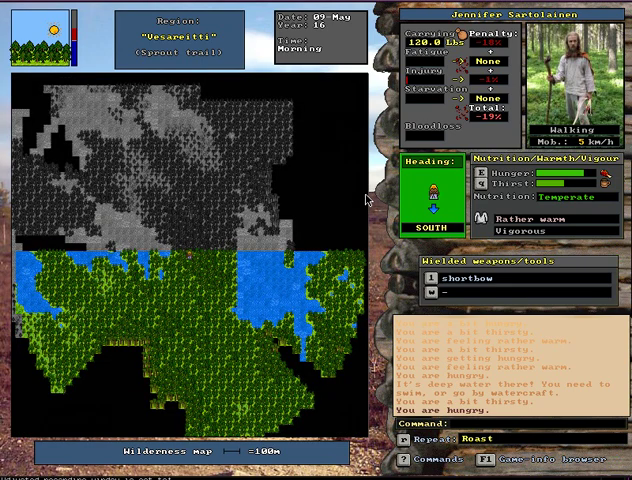
Head east and north-east toward the river, then south-east
key(KP_6)
key(KP_9)
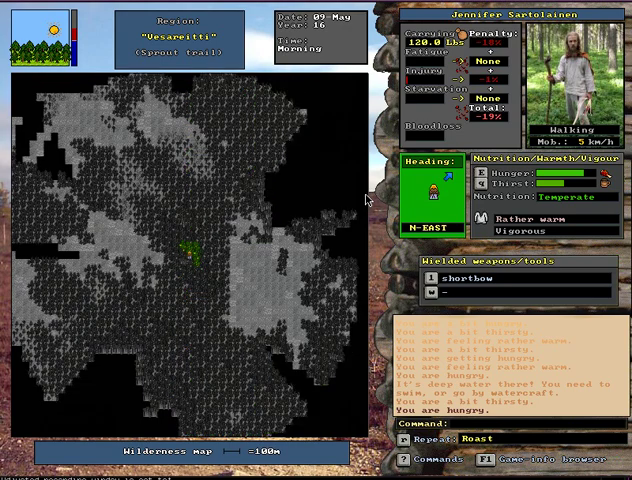
key(KP_9)
key(KP_6)
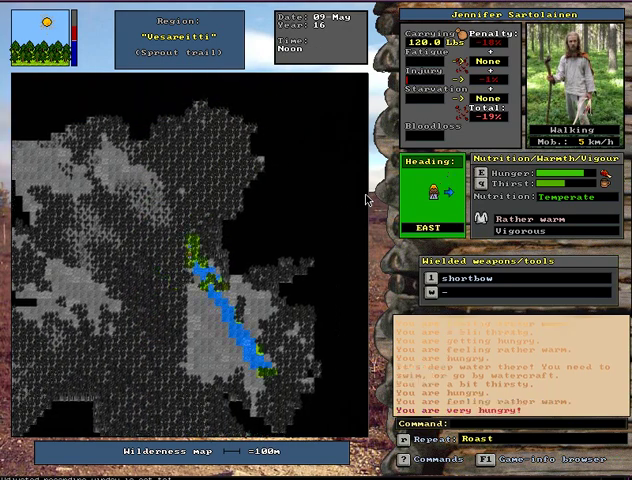
key(KP_6)
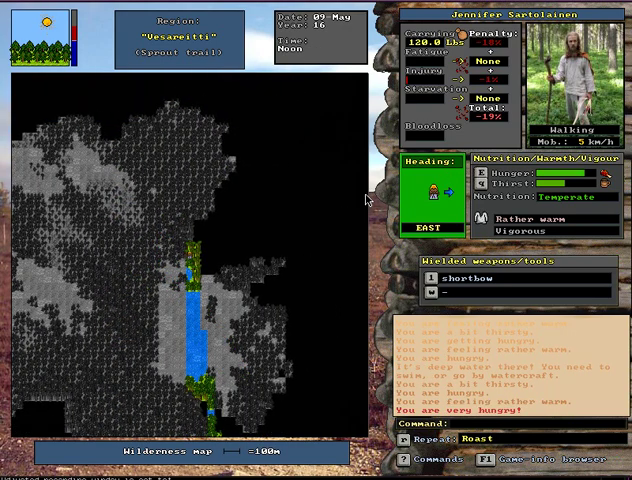
key(KP_6)
key(KP_3)
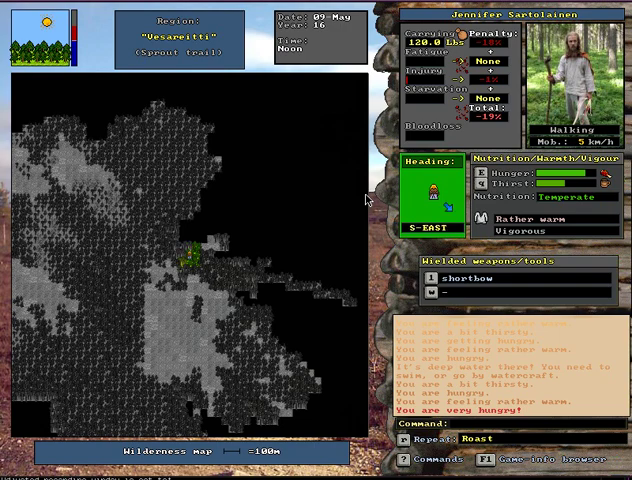
key(KP_3)
key(KP_3)
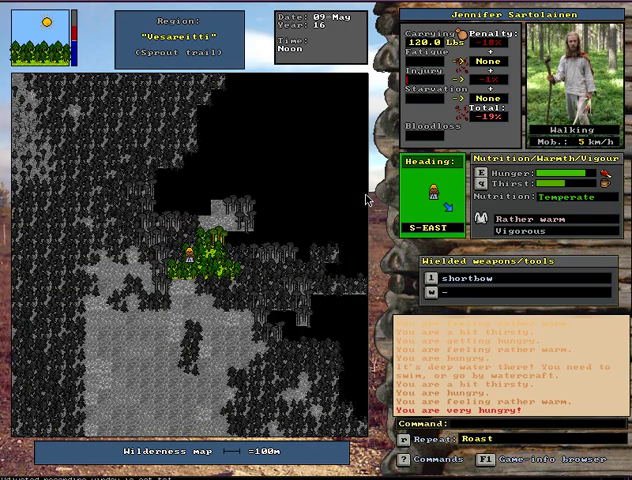
Step up to the river and drink from it to quench thirst
key(KP_2)
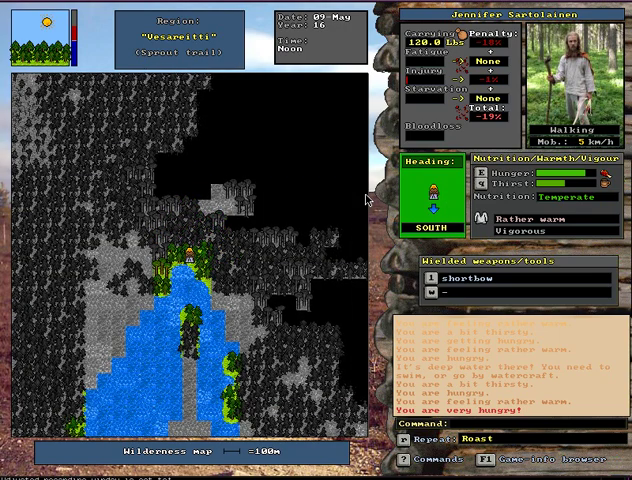
key(q)
key(Return)
Walk east into Tuutimaera, then south and north-east through the region
key(KP_9)
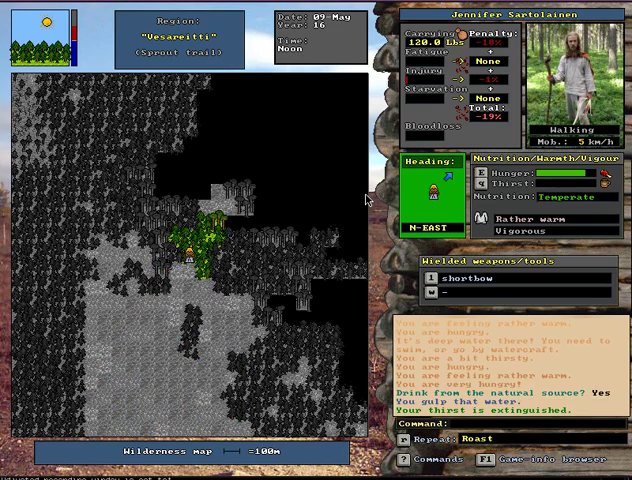
key(KP_6)
key(KP_6)
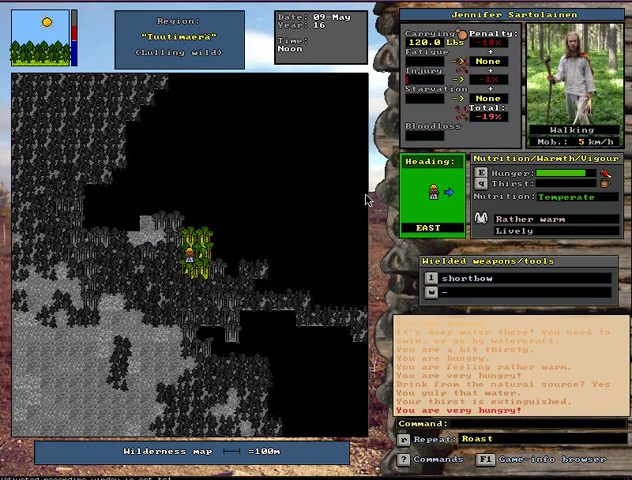
key(KP_6)
key(KP_2)
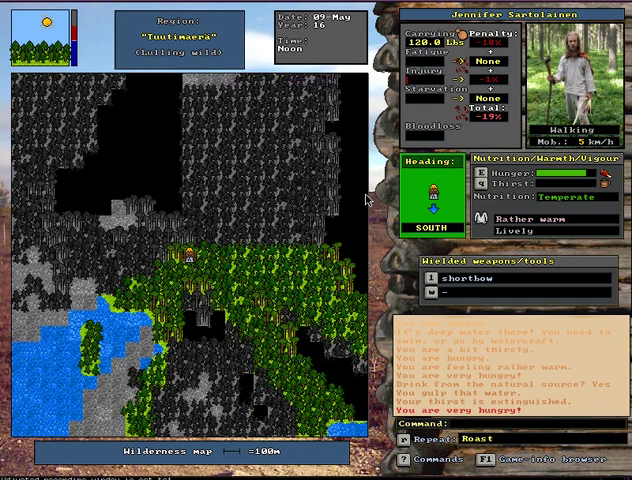
key(KP_2)
key(KP_2)
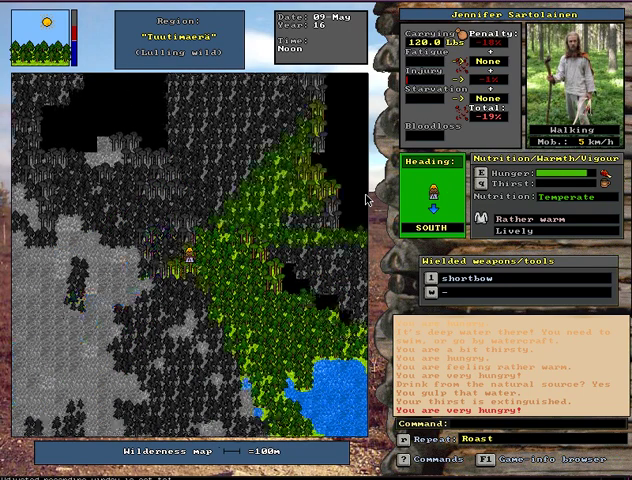
key(KP_3)
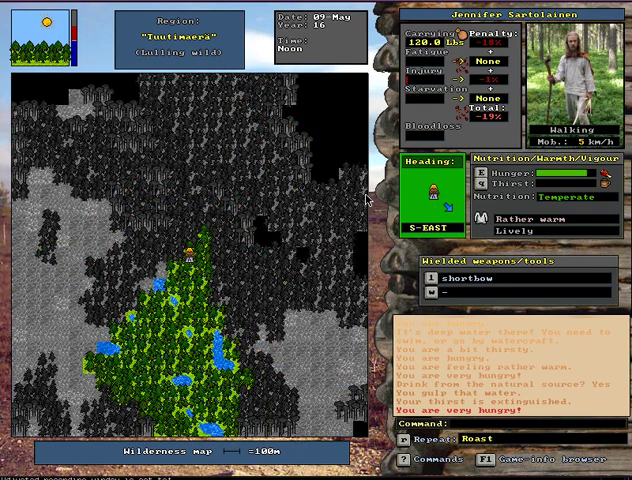
key(KP_9)
key(KP_9)
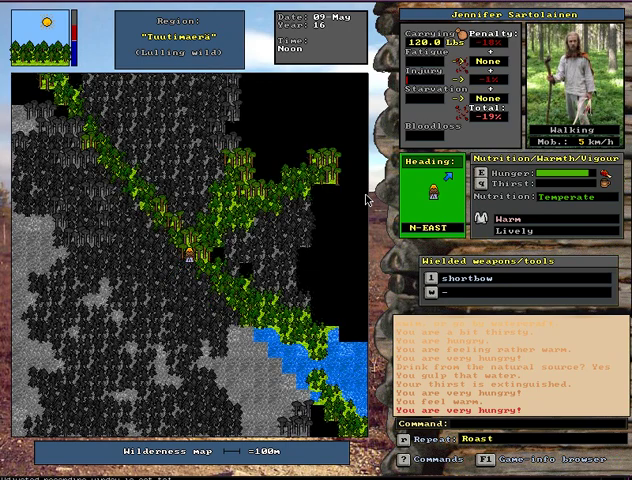
key(KP_9)
key(KP_9)
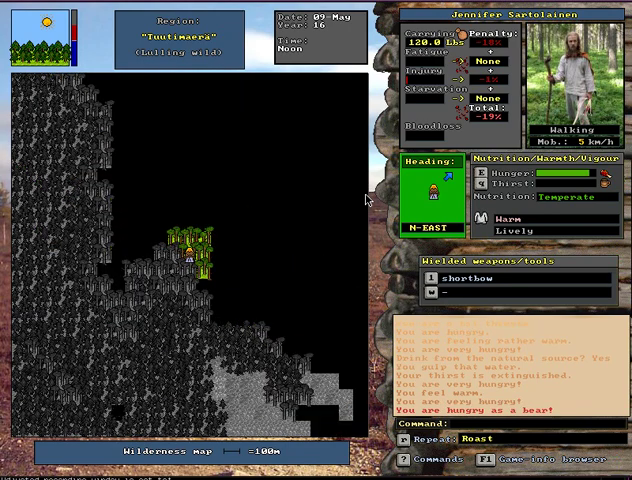
key(KP_9)
key(KP_3)
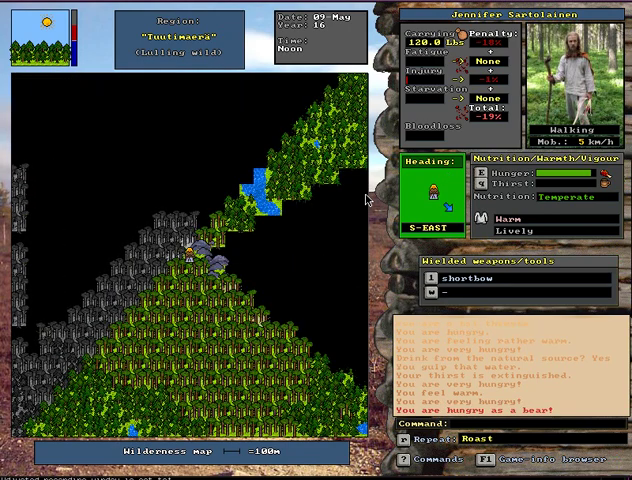
Walk east and north, then zoom out to survey the surroundings
key(KP_6)
key(KP_8)
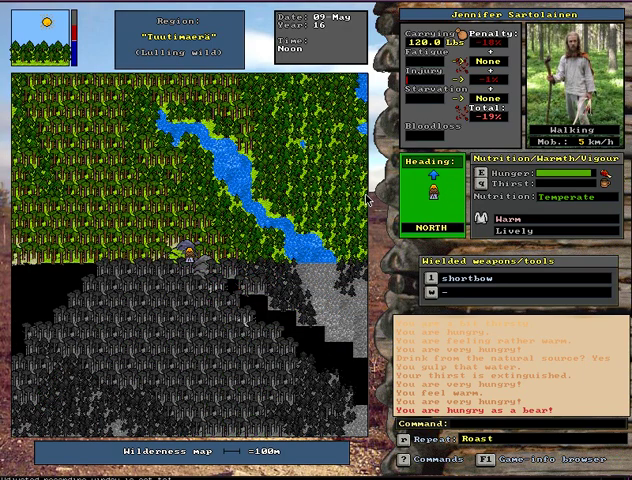
key(minus)
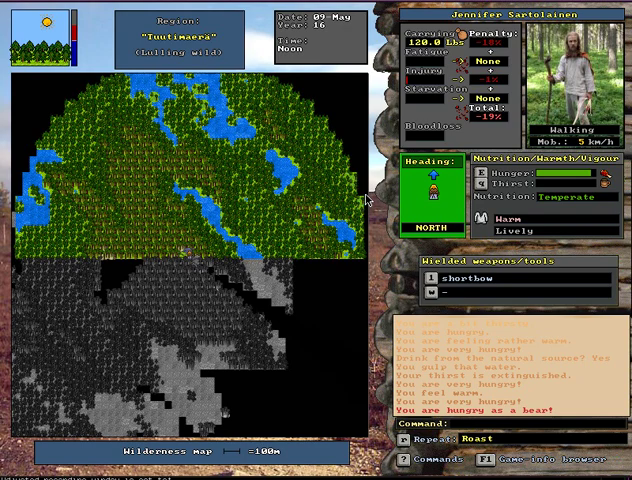
key(KP_Home)
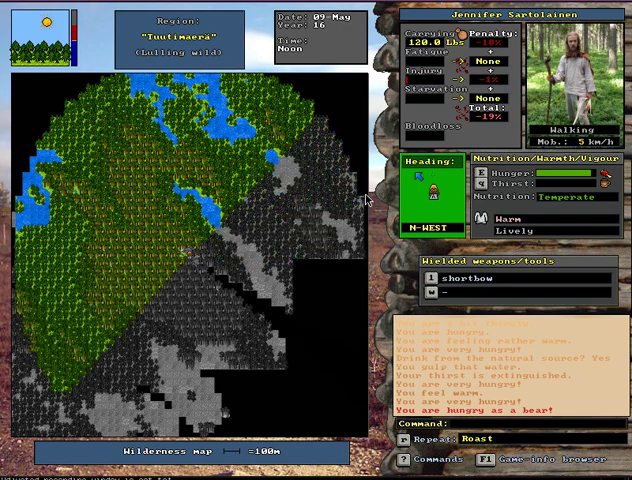
key(KP_Left)
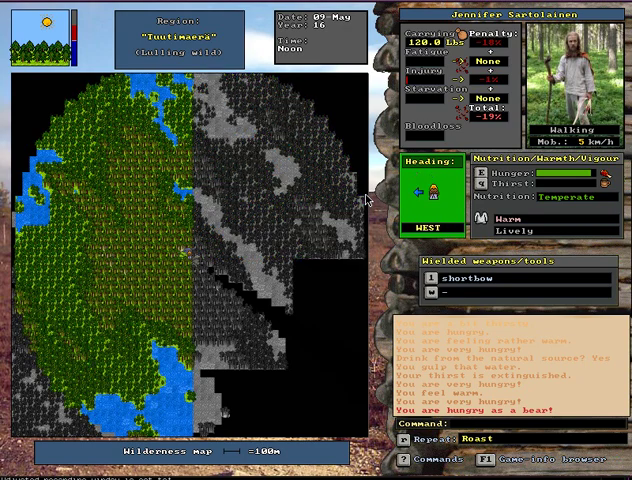
key(KP_Next)
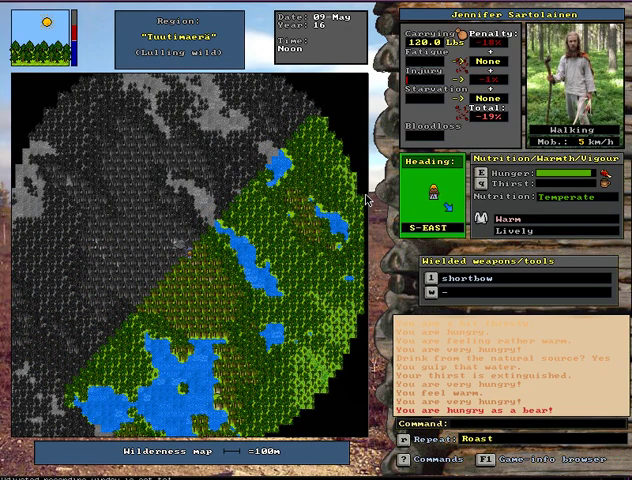
View the mountain close-up, return to the wilderness view, and head south-east into Kovamettä
key(Return)
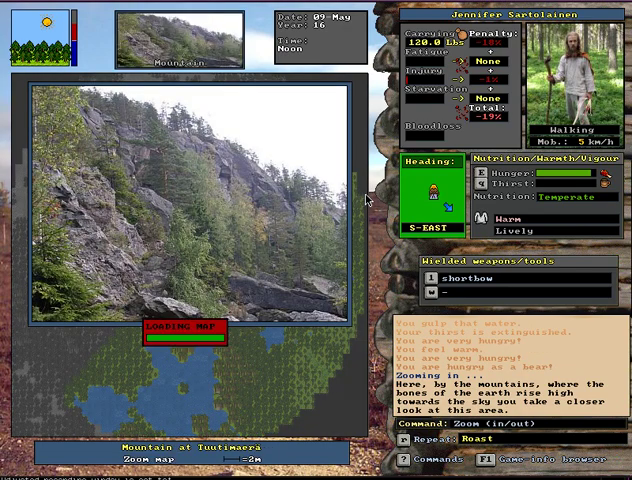
key(Return)
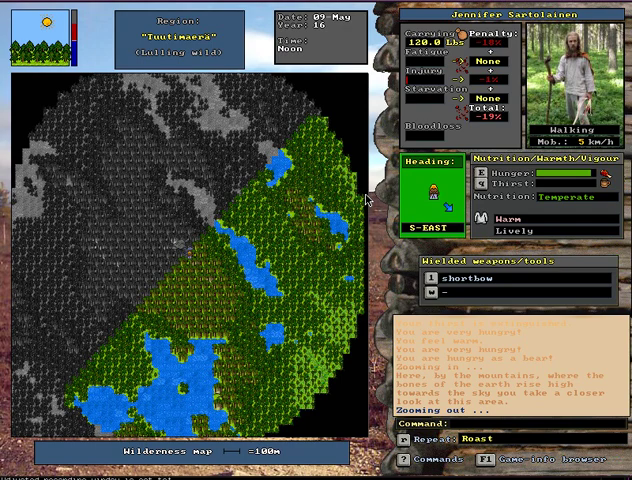
key(Return)
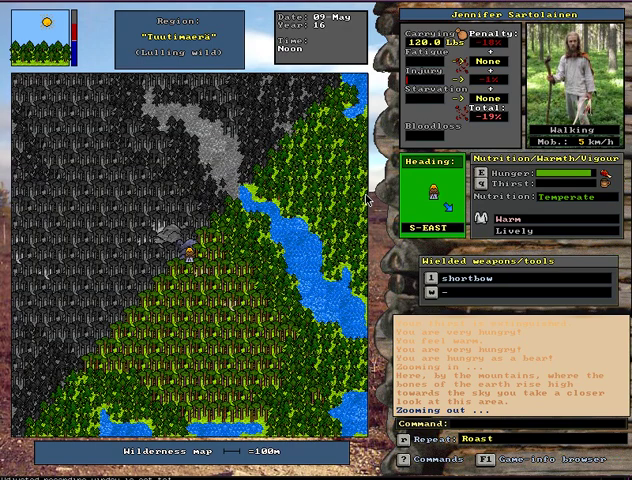
key(KP_3)
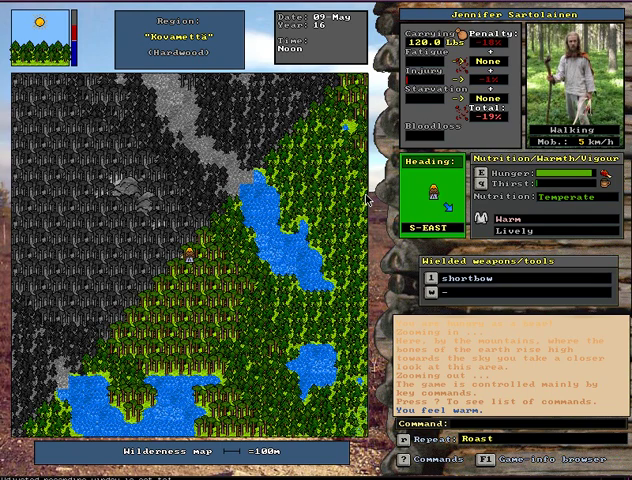
Walk east through the hardwood forest and eat two roasted reindeer cuts
key(Return)
key(KP_6)
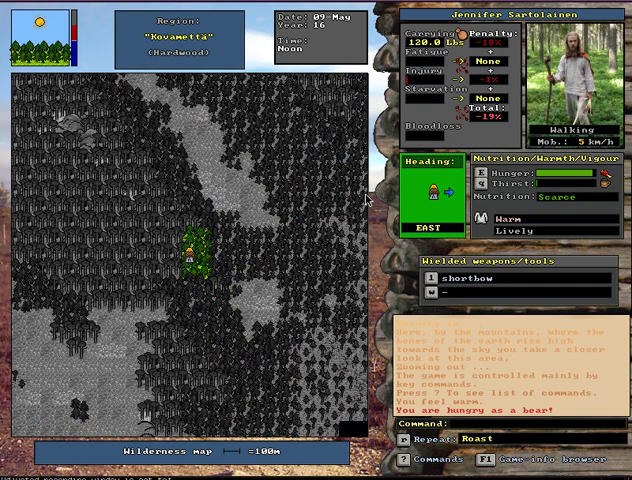
key(e)
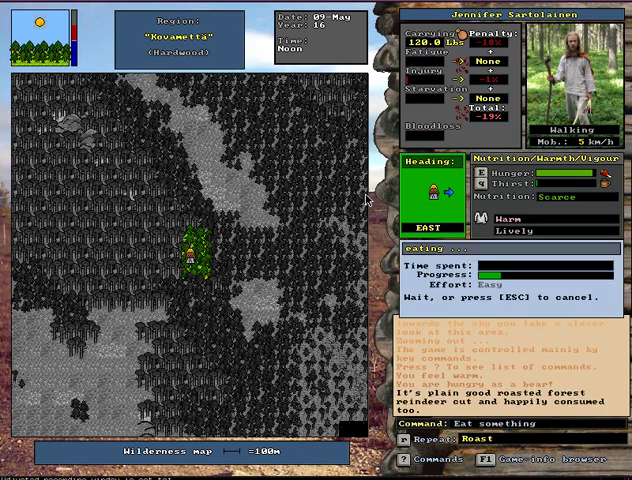
key(r)
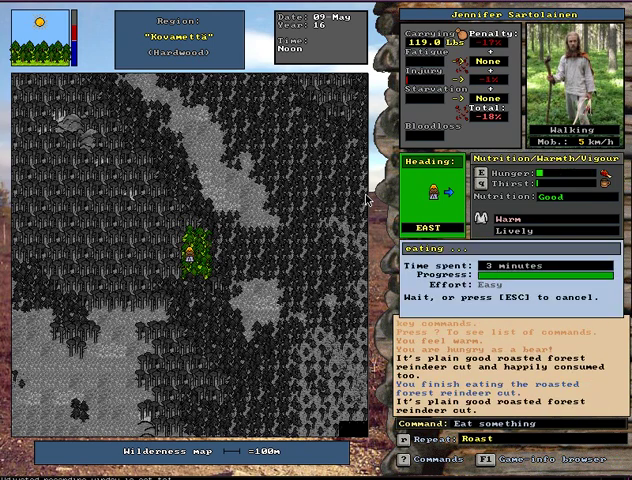
Walk past the small lake, south-west and west along the shore, then east
key(Return)
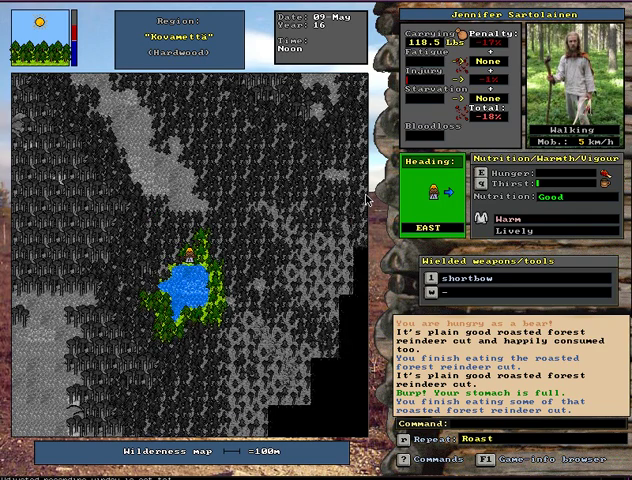
key(KP_3)
key(KP_3)
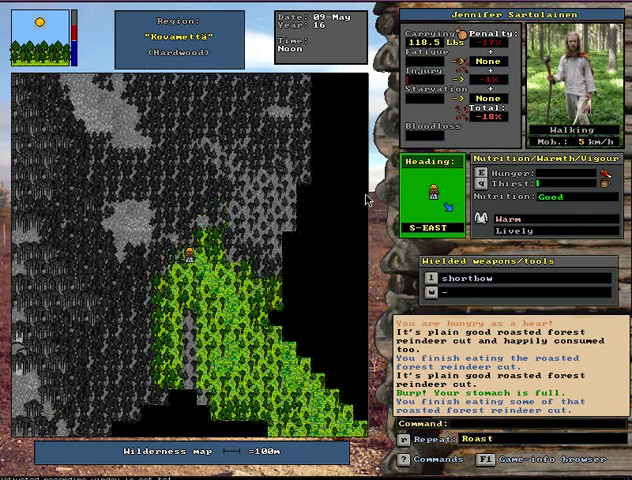
key(KP_1)
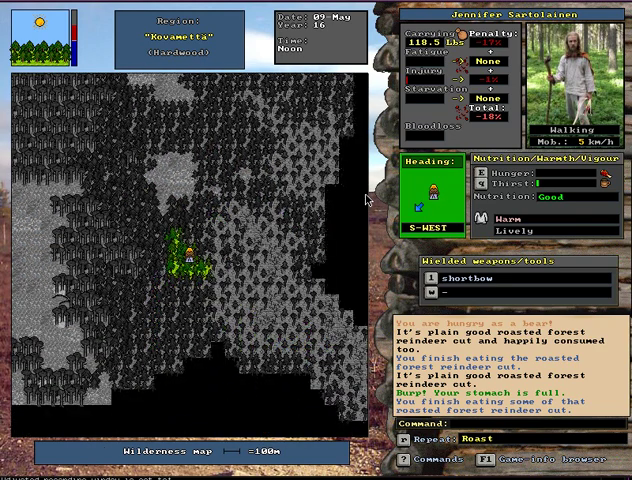
key(KP_1)
key(KP_4)
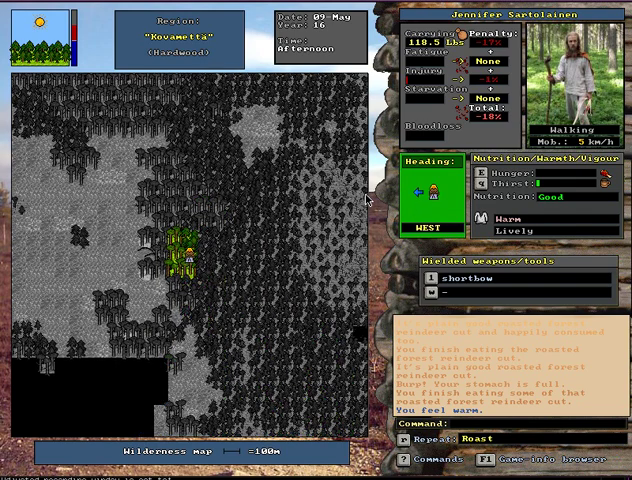
key(KP_4)
key(KP_2)
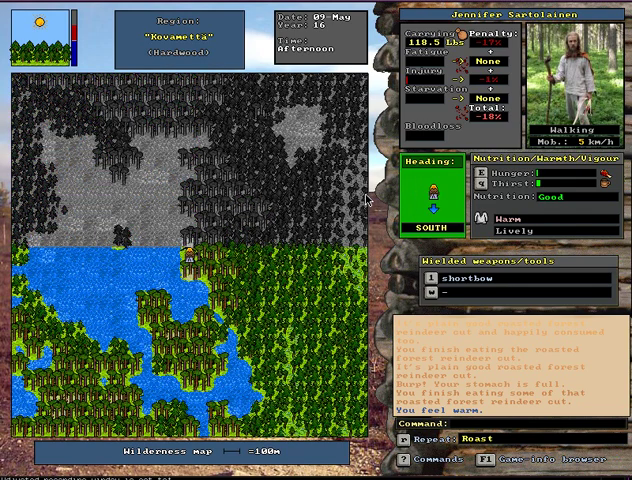
key(KP_6)
key(KP_6)
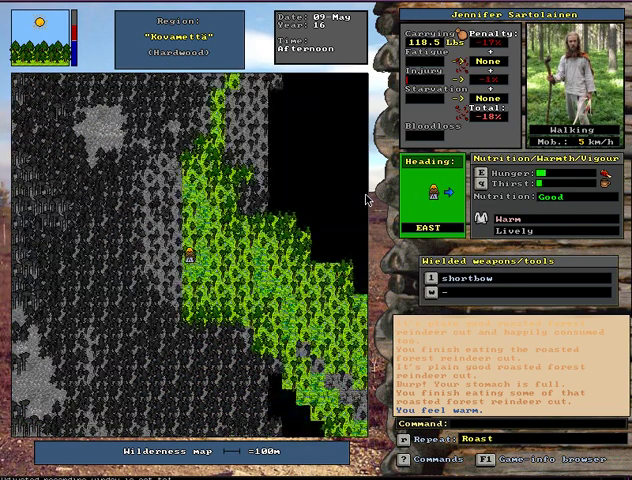
key(KP_6)
Walk north-east, east and south-east into the Mäyräkorpi region
key(KP_9)
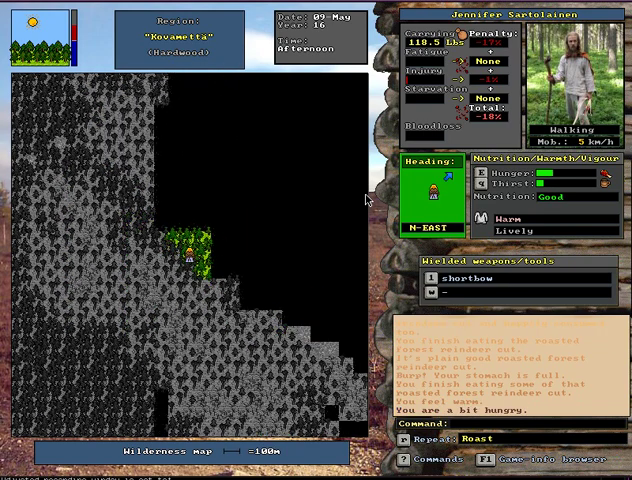
key(KP_9)
key(KP_6)
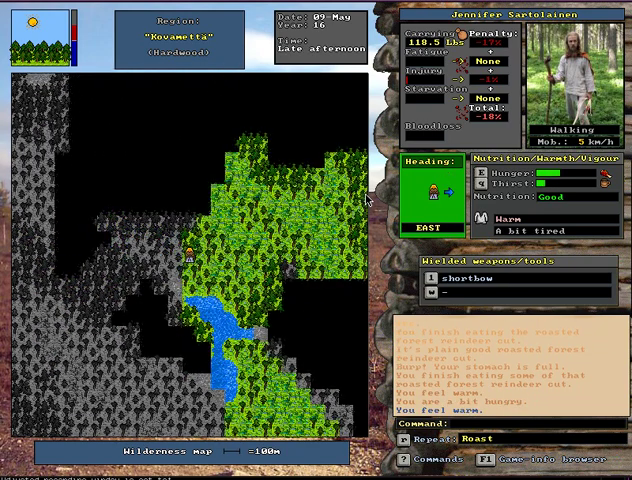
key(KP_3)
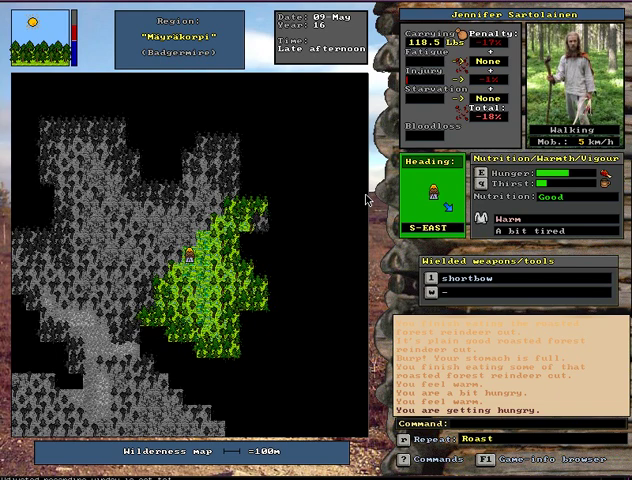
key(KP_3)
key(KP_6)
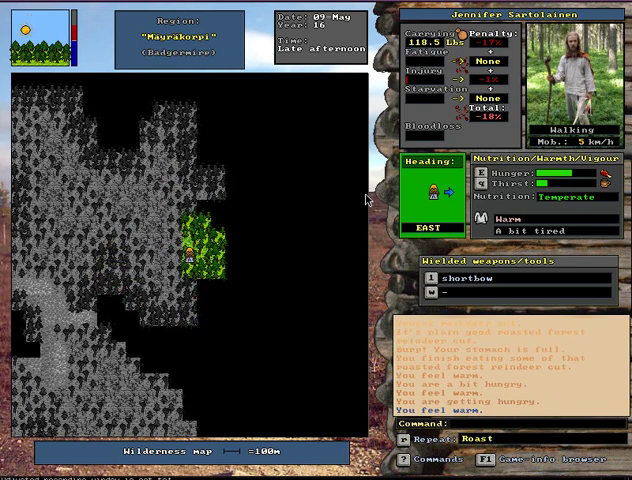
Attempt the climbing skill from the skills list, then turn to face south
key(s)
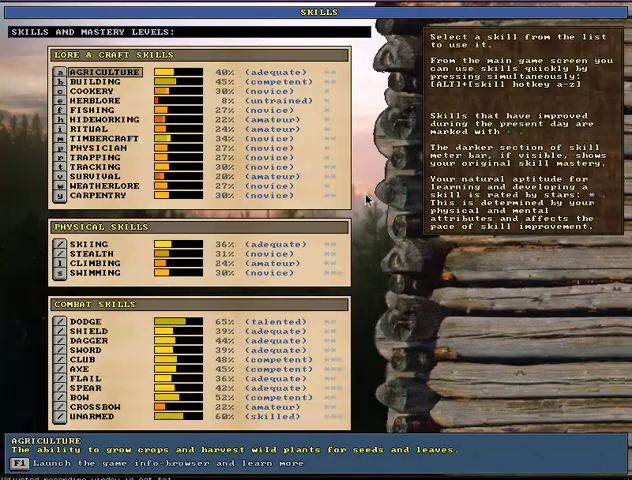
key(s)
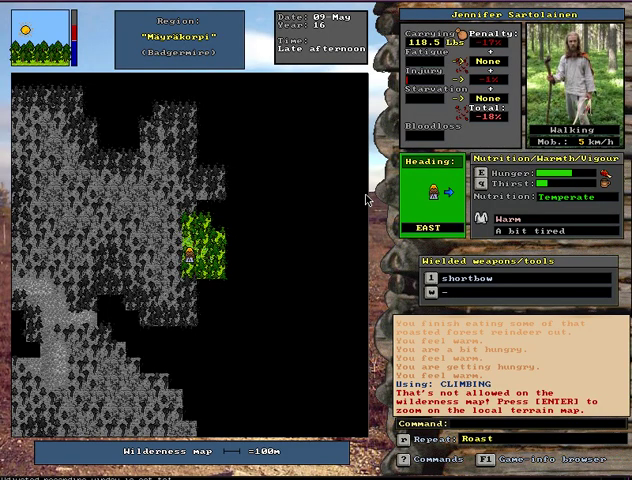
key(KP_3)
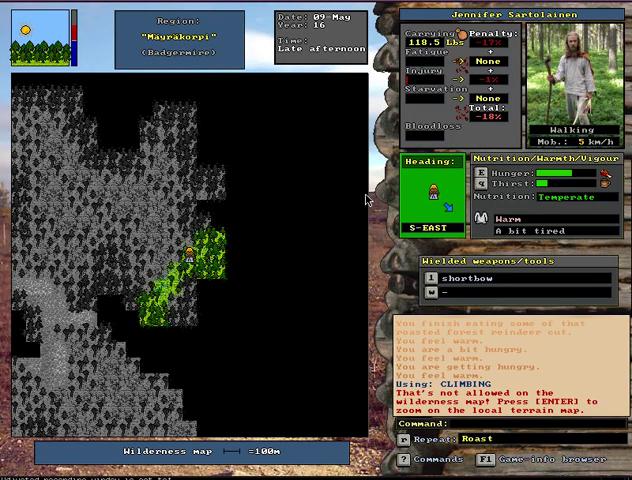
key(KP_2)
key(KP_3)
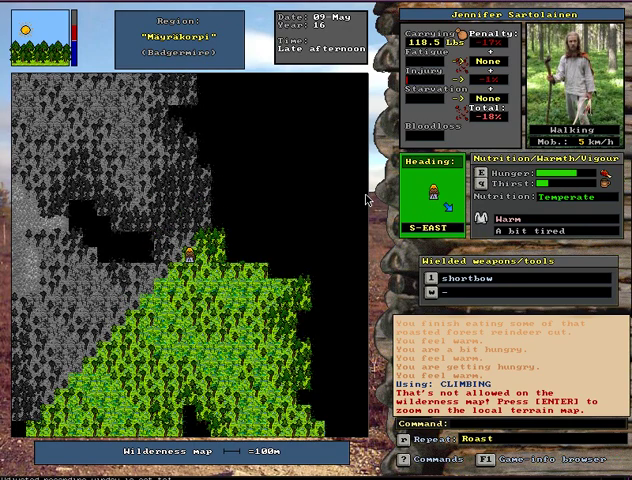
key(KP_6)
key(KP_2)
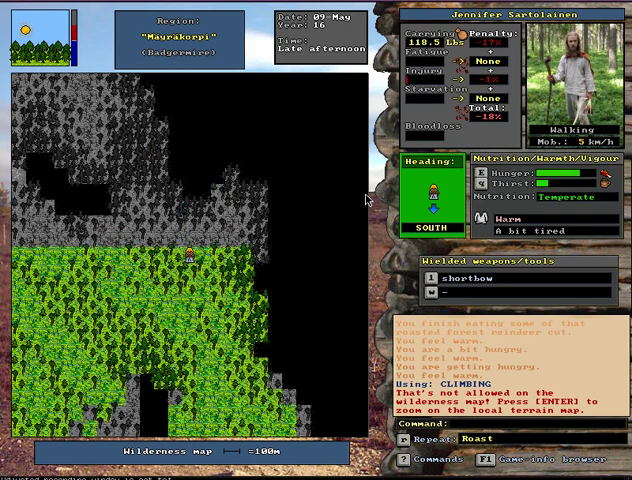
Walk south and south-east into the Kettusuo region
key(KP_2)
key(KP_3)
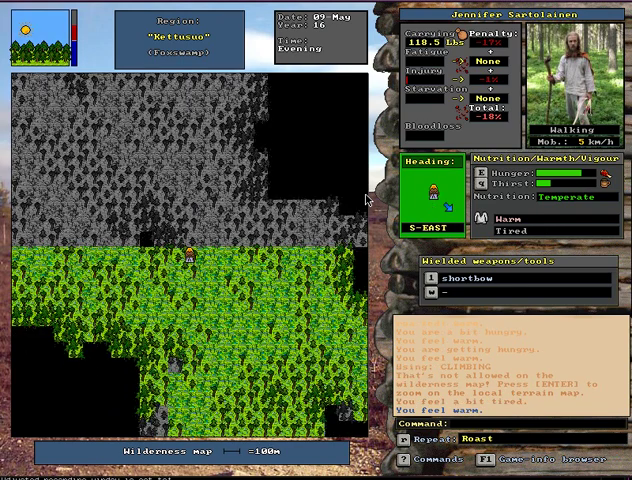
key(KP_3)
key(KP_6)
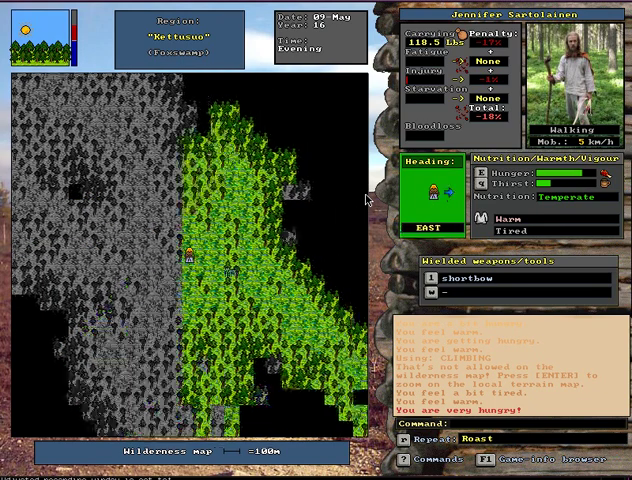
key(KP_6)
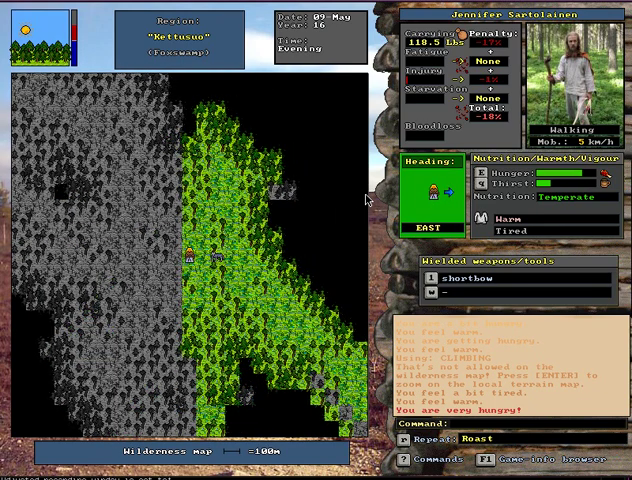
key(KP_2)
key(KP_1)
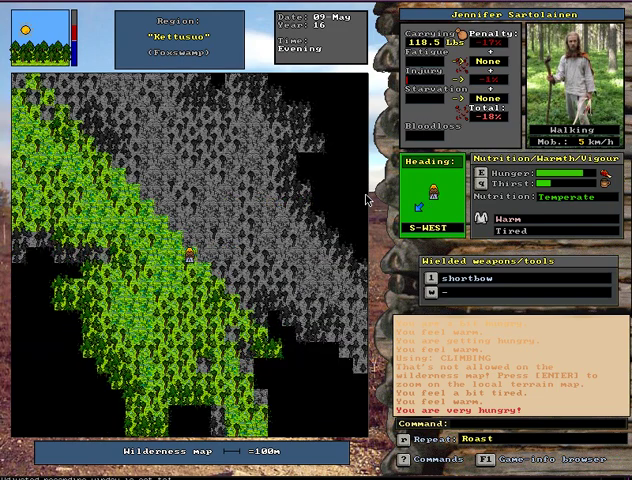
key(KP_2)
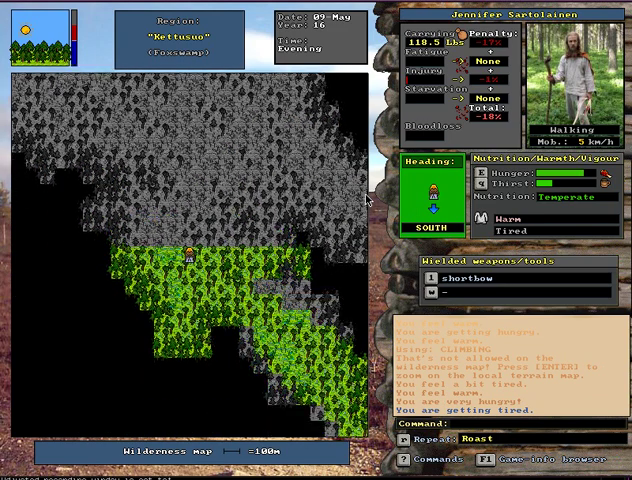
Check the known-areas map with cultural regions shown
key(F6)
key(c)
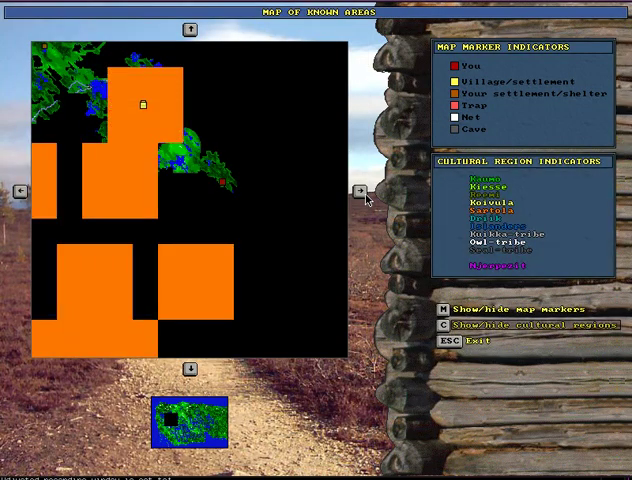
key(Escape)
Walk south-west and south into the Tappokolkka region
key(KP_1)
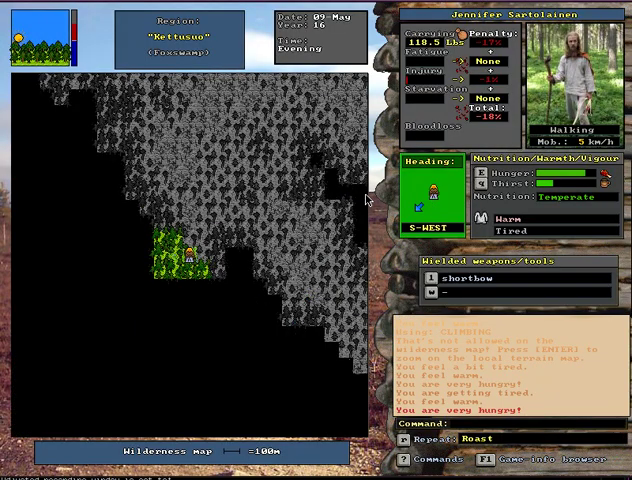
key(KP_2)
key(KP_1)
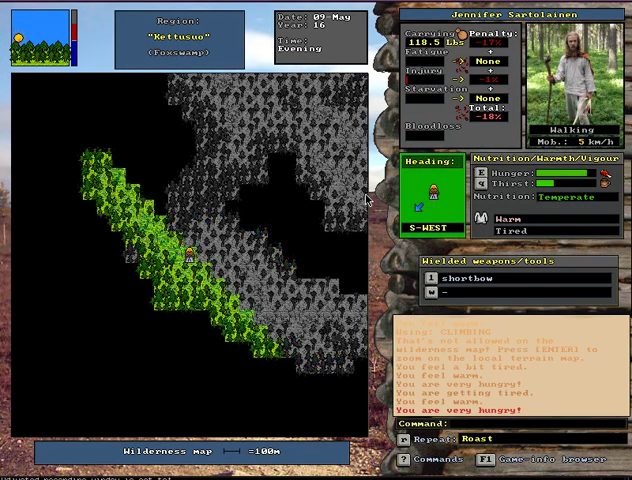
key(KP_2)
key(KP_2)
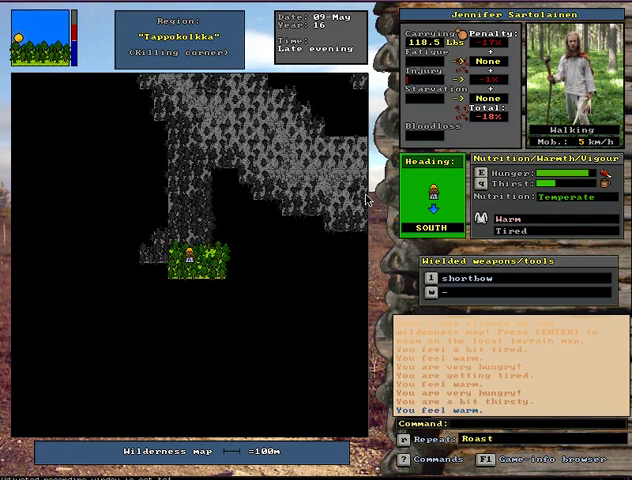
key(KP_2)
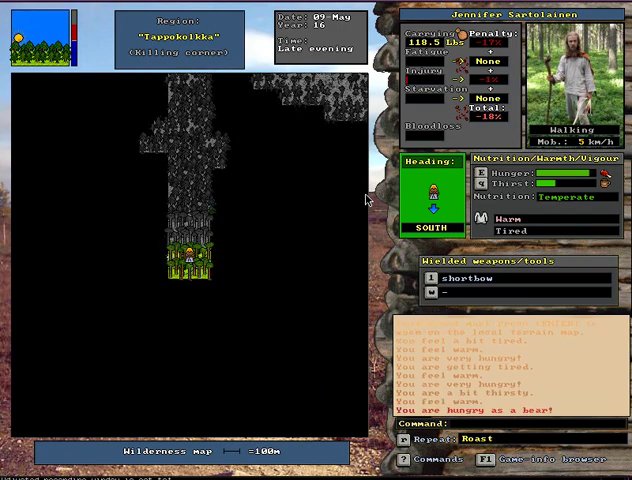
Walk west, then north-west through Harmolaaja into Siitataival
key(Left)
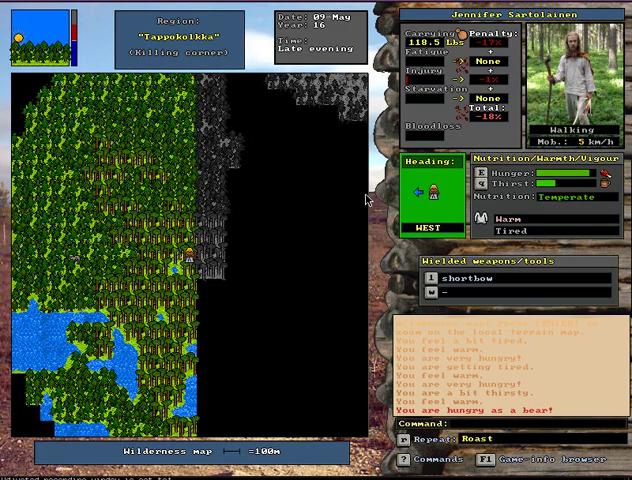
key(Page_Down)
key(Page_Up)
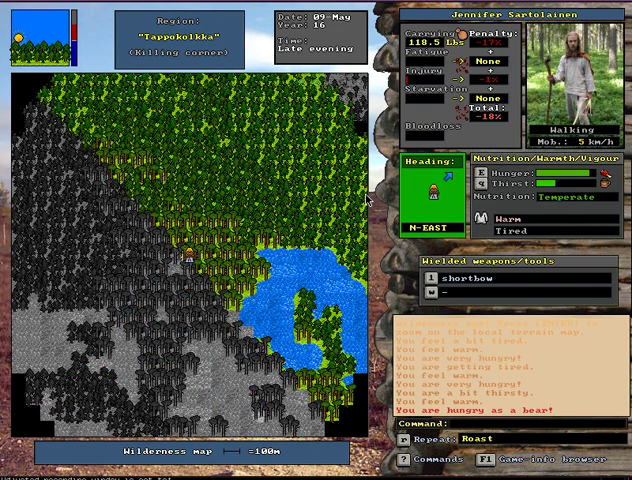
key(Left)
key(KP_Home)
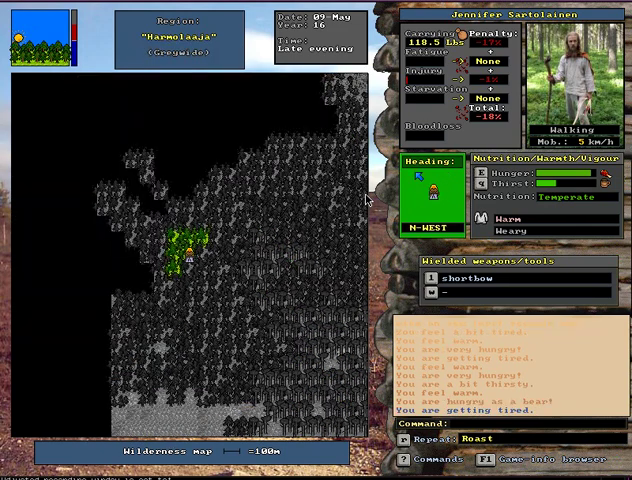
key(KP_Up)
key(KP_Home)
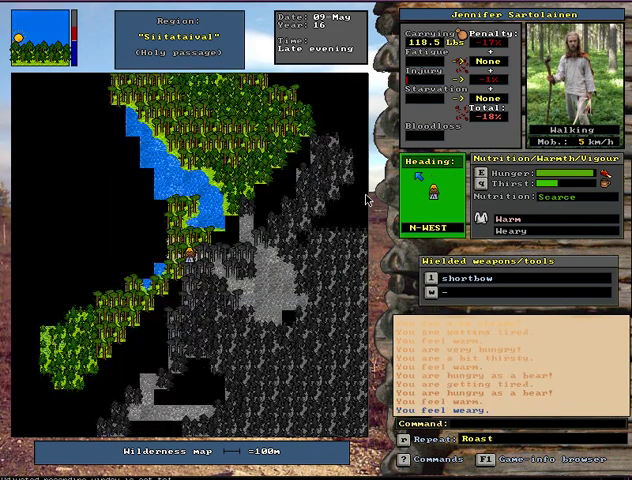
Follow the lake shore north-west until deep water blocks the way north
key(KP_Up)
key(KP_Home)
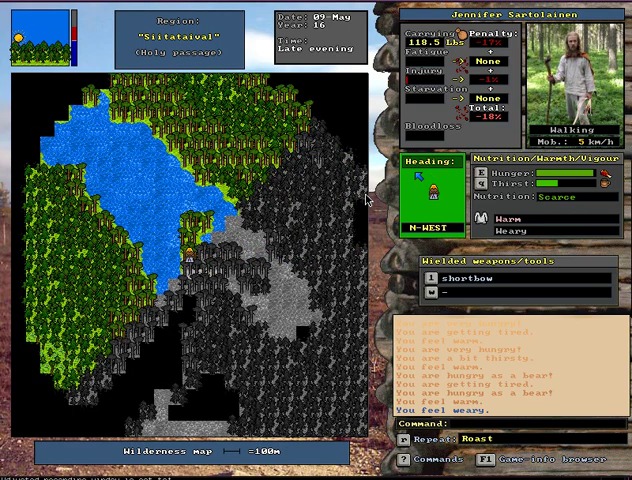
key(KP_Down)
key(KP_Home)
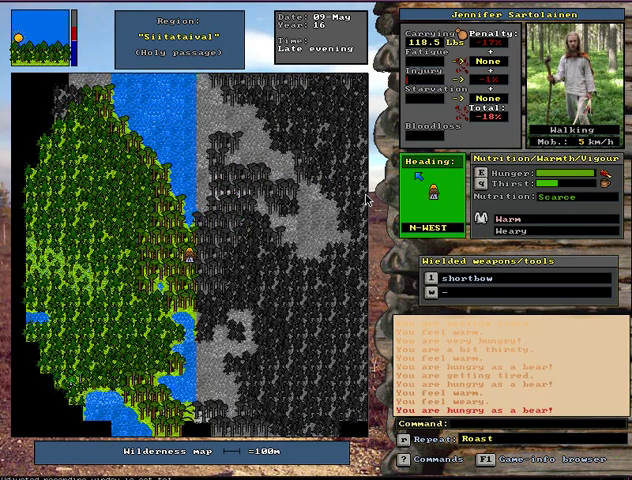
key(KP_Home)
key(KP_Home)
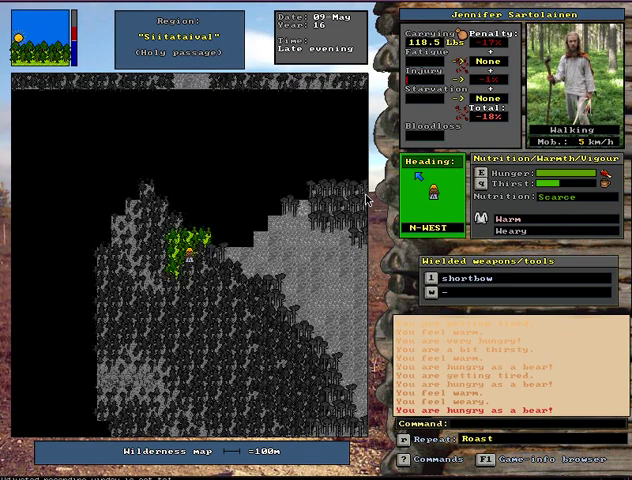
key(KP_Up)
key(KP_Home)
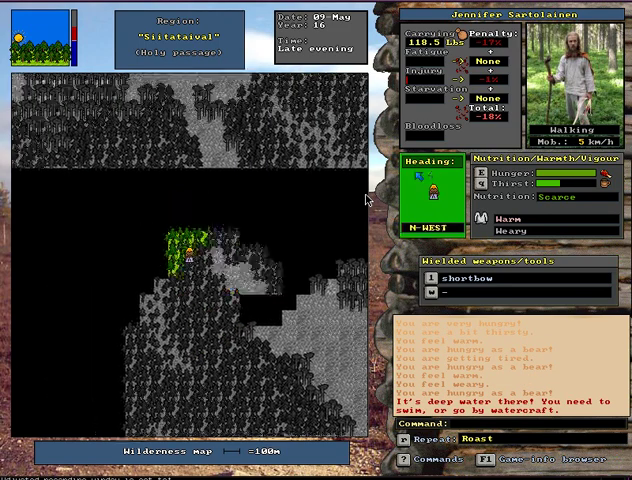
Review the known-areas map and cultural regions once more, then close it
key(F6)
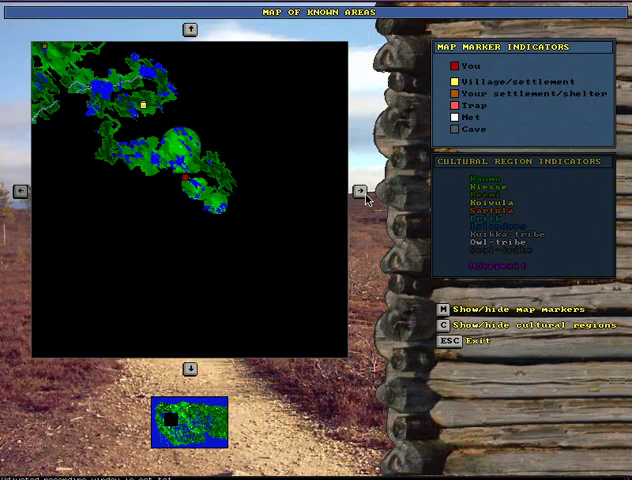
key(c)
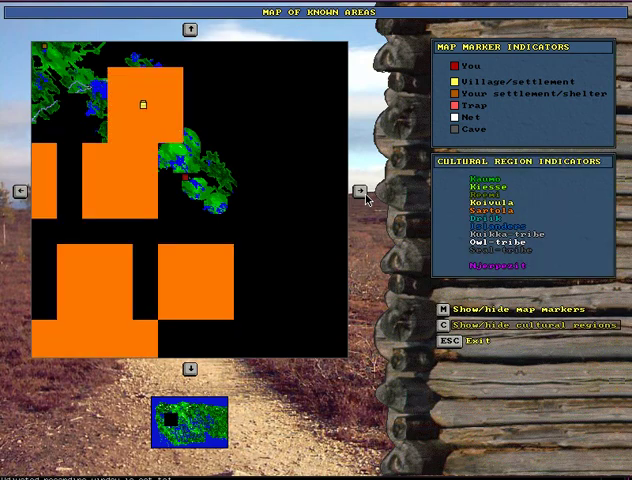
key(Escape)
Skirt the Riukumaa lake south-west, then west, until exhaustion sets in
key(Up)
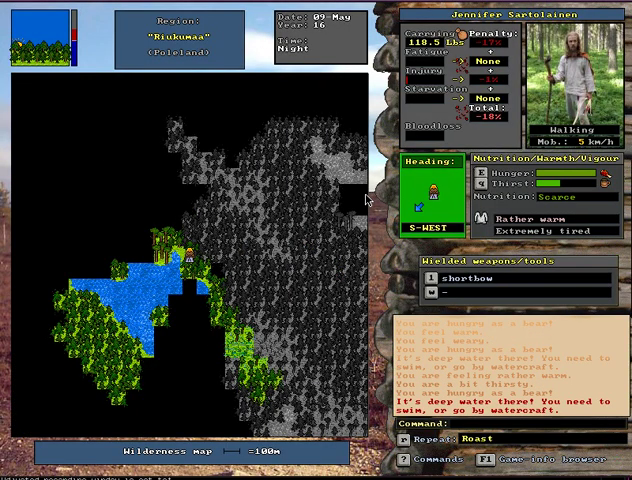
key(Left)
key(Right)
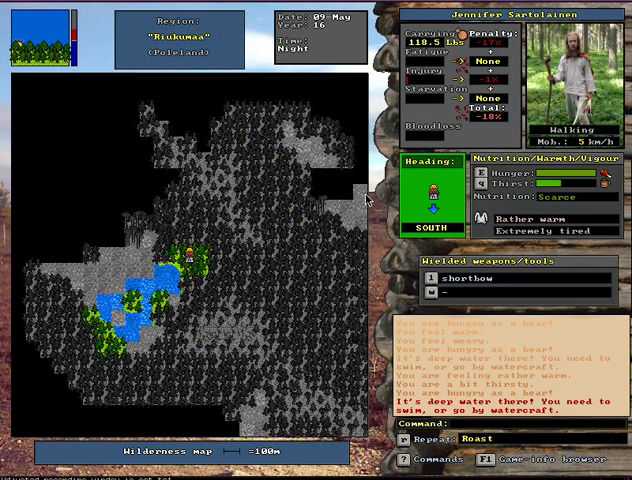
key(Right)
key(Up)
key(Up)
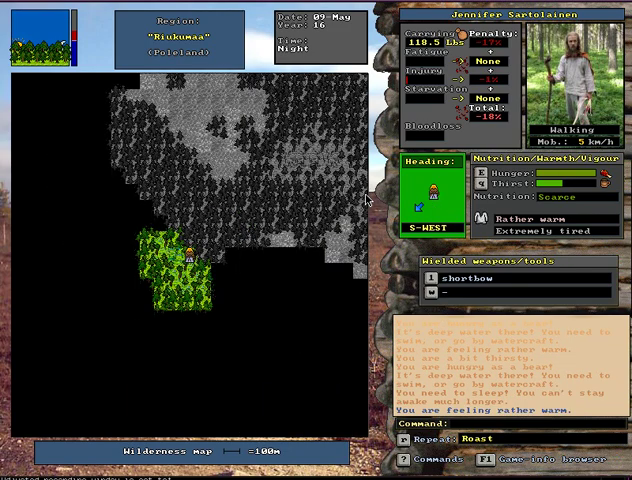
key(Right)
key(Up)
key(Up)
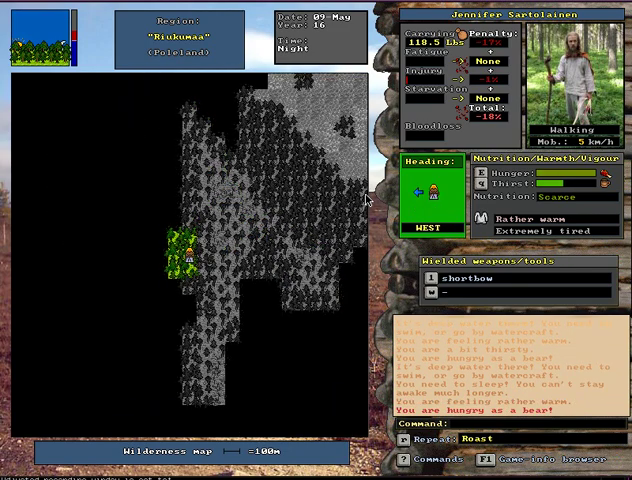
key(Up)
key(Up)
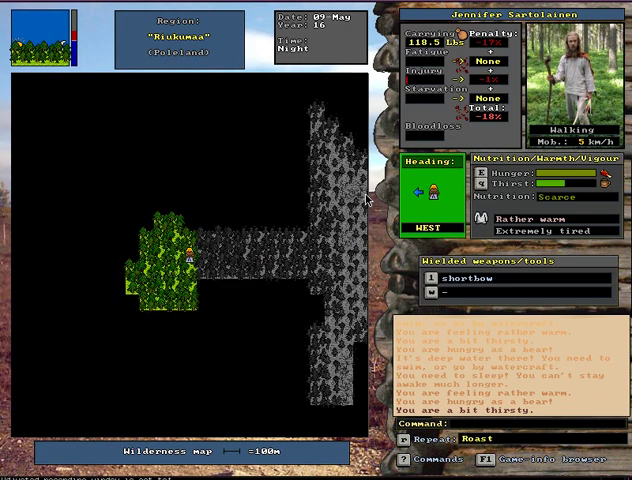
key(Up)
key(Up)
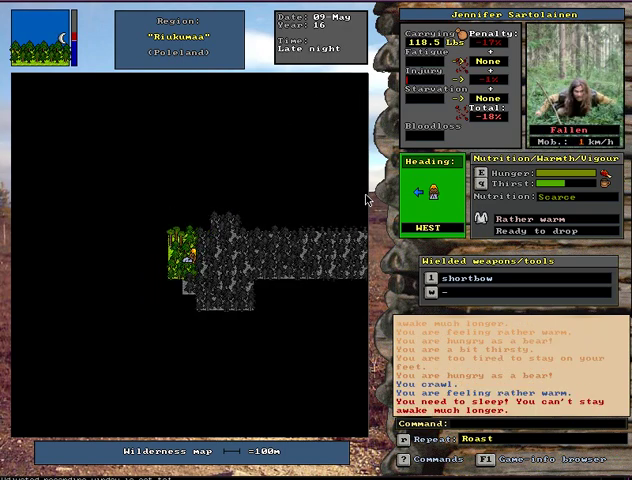
Eat a roasted forest reindeer cut and drink water
key(e)
key(a)
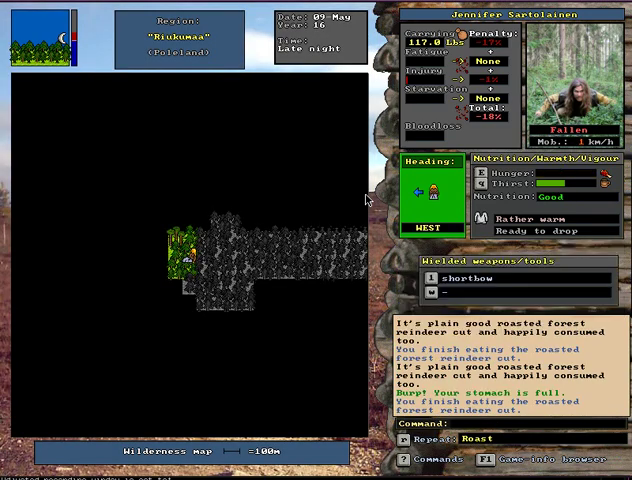
key(q)
key(a)
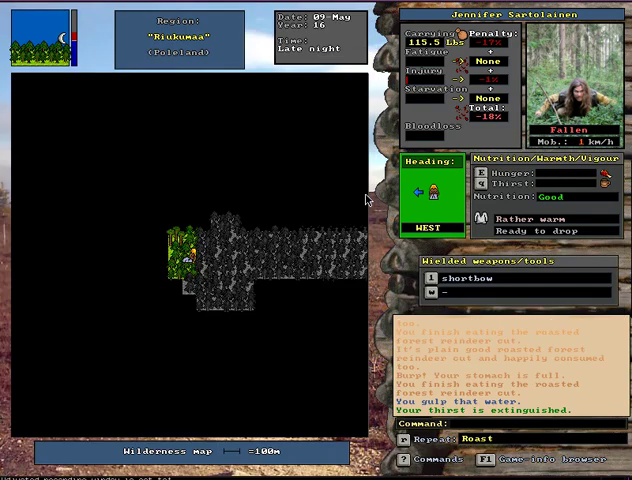
Sleep via the extended commands until noon on 10-May
key(numbersign)
key(s)
key(space)
Eat one more roasted reindeer cut, then step north-west
key(e)
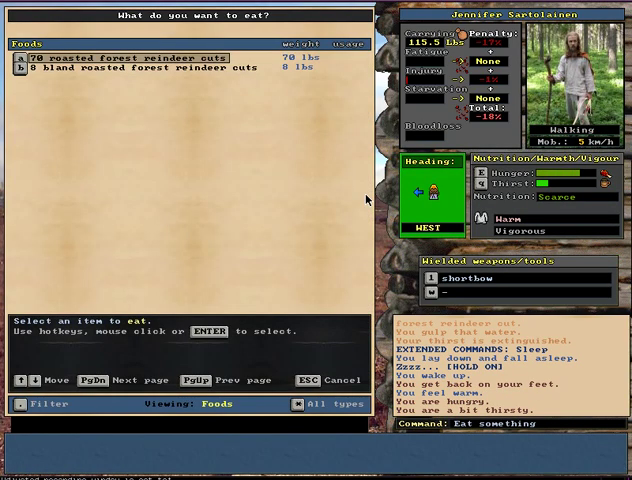
key(a)
key(e)
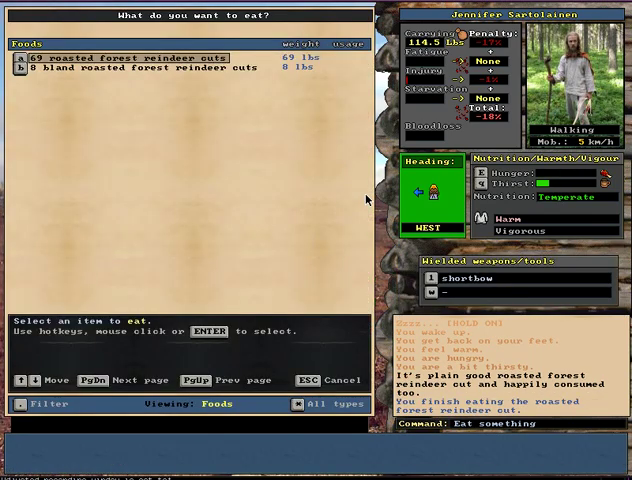
key(Escape)
key(KP_Home)
Walk west through Jyväserä and Tervasmetsä, checking the F6 overview map once
key(KP_Left)
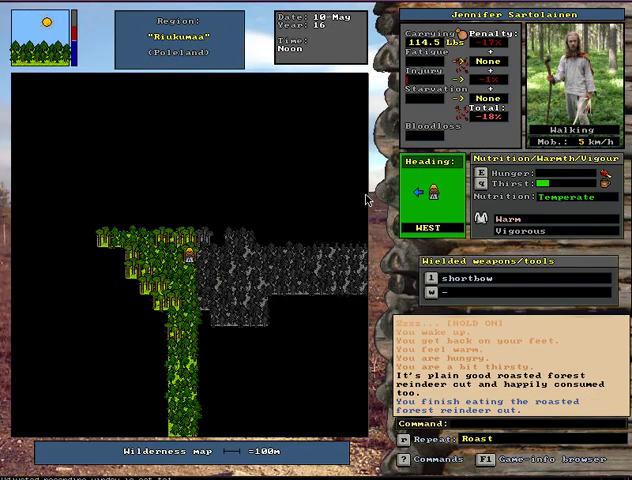
key(Up)
key(Up)
key(Up)
key(KP_Home)
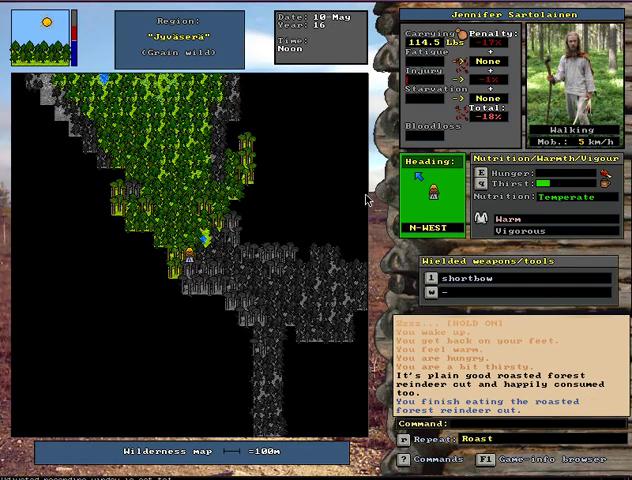
key(Up)
key(Up)
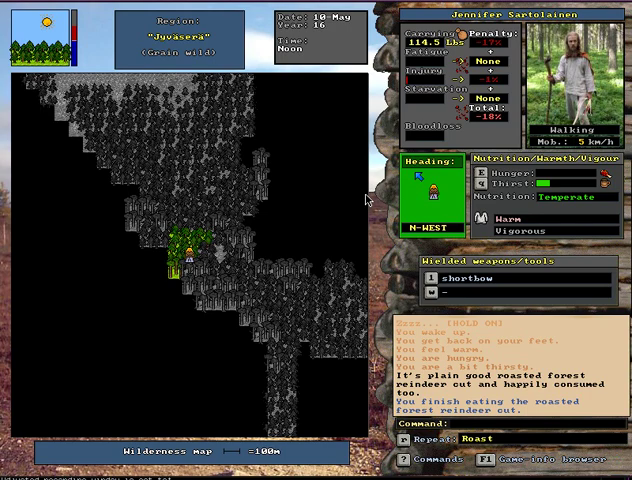
key(F6)
key(Escape)
key(KP_End)
key(Up)
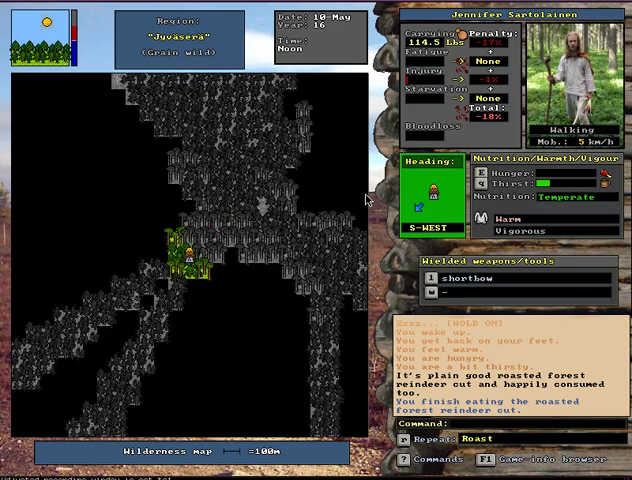
key(Up)
key(Up)
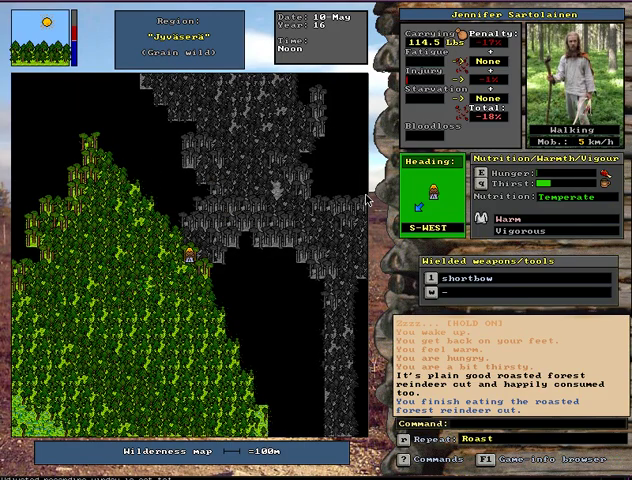
key(Right)
Continue southwest and west through the forest into the Vihmolaki area
key(Left)
key(Up)
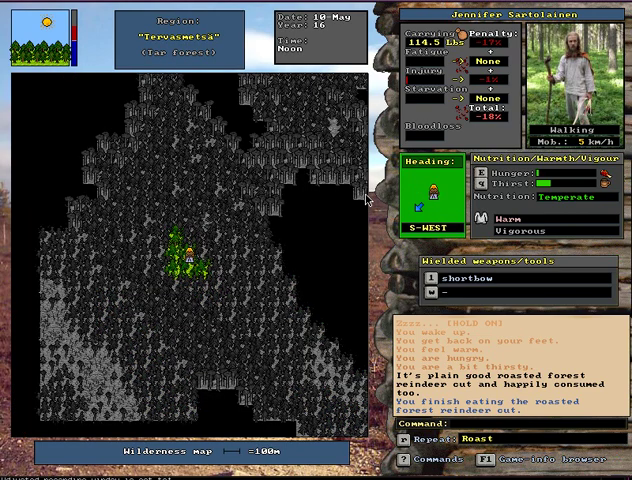
key(Up)
key(Right)
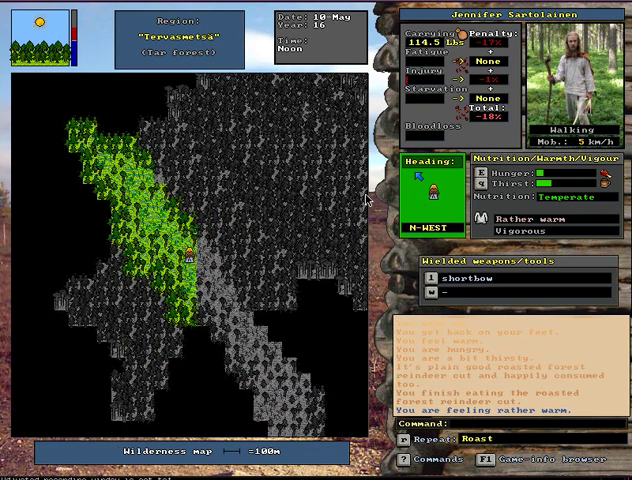
key(Up)
key(Up)
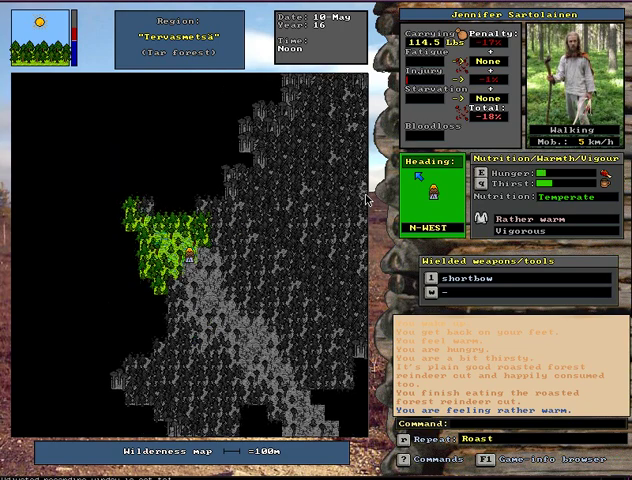
key(Right)
key(Left)
key(Left)
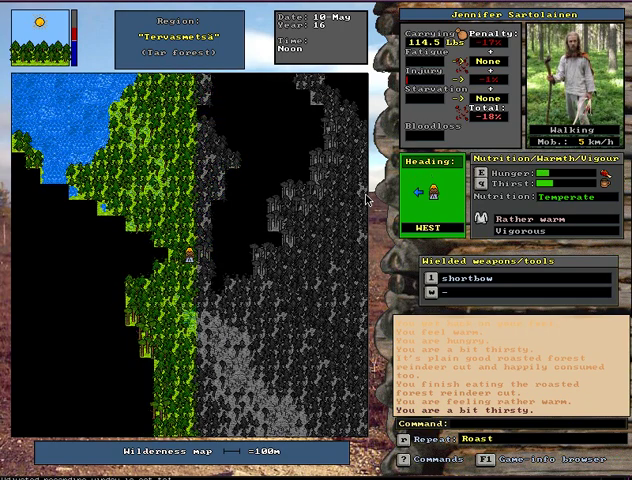
key(Left)
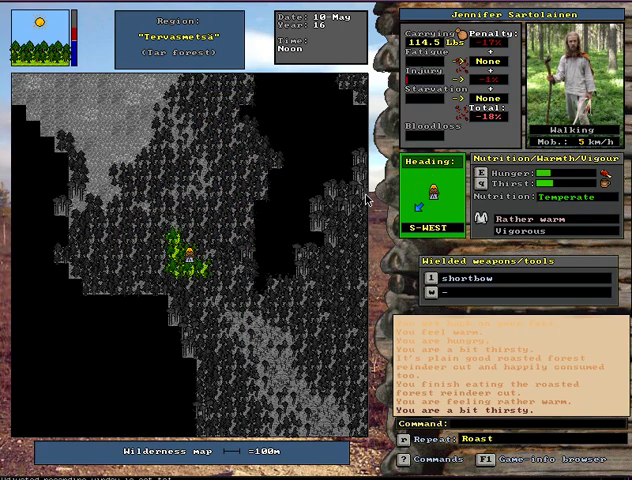
key(Up)
key(Right)
key(Right)
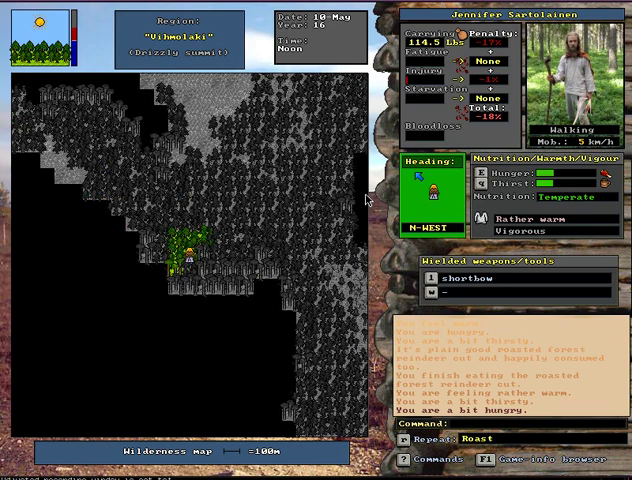
key(Left)
key(Up)
key(Up)
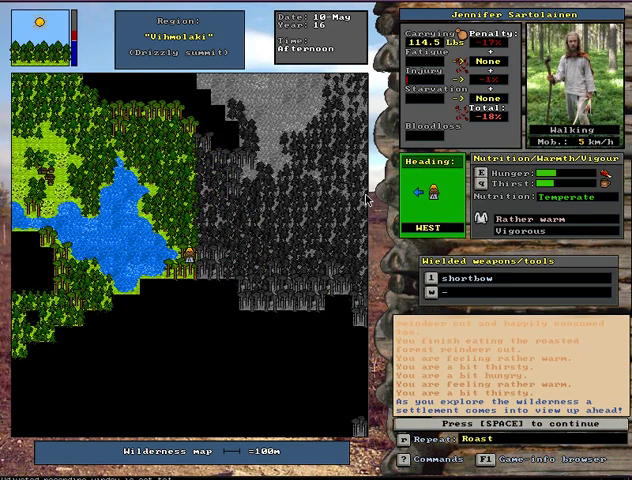
Dismiss the settlement notice and walk west into Mäntykolkka's settled area
key(space)
key(Right)
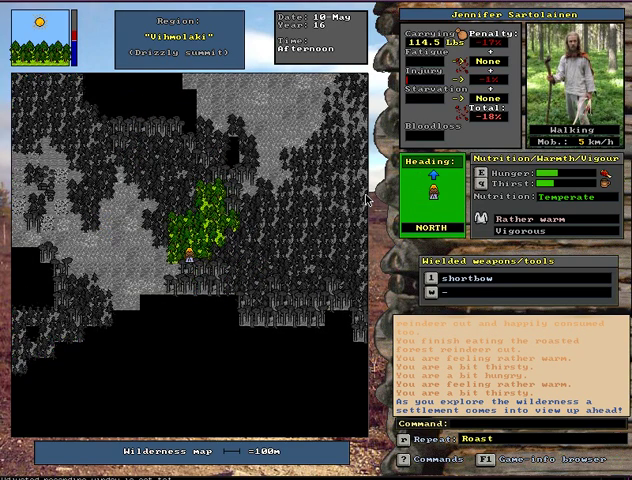
key(Left)
key(Up)
key(Left)
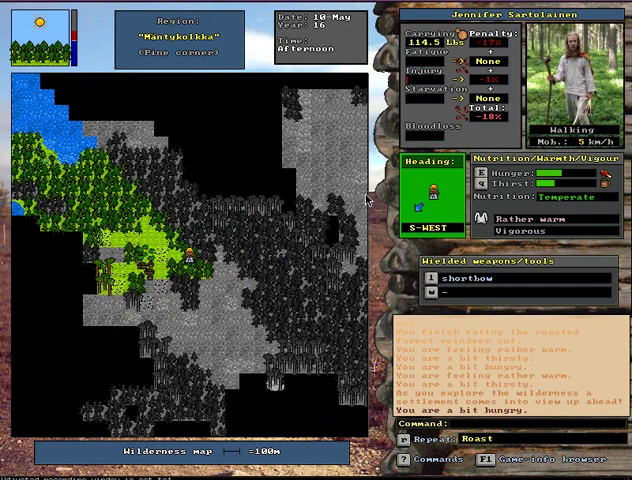
key(Right)
key(Up)
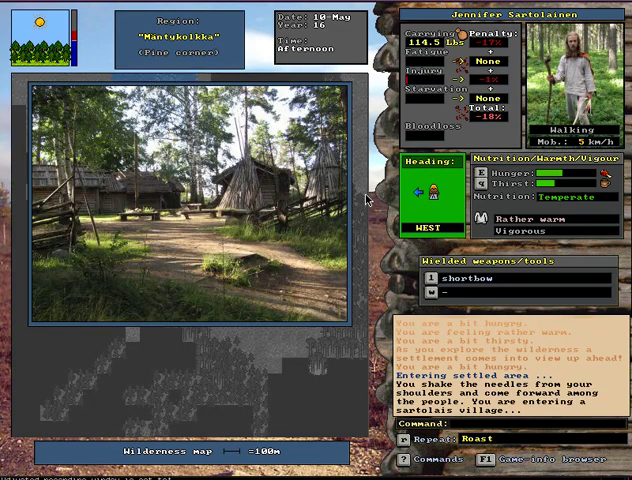
Dismiss the village picture and walk past the rowan to open and enter a house
key(space)
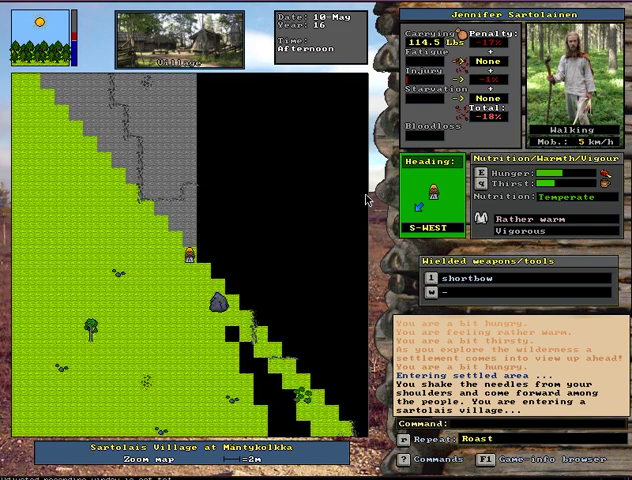
key(KP_7)
key(KP_1)
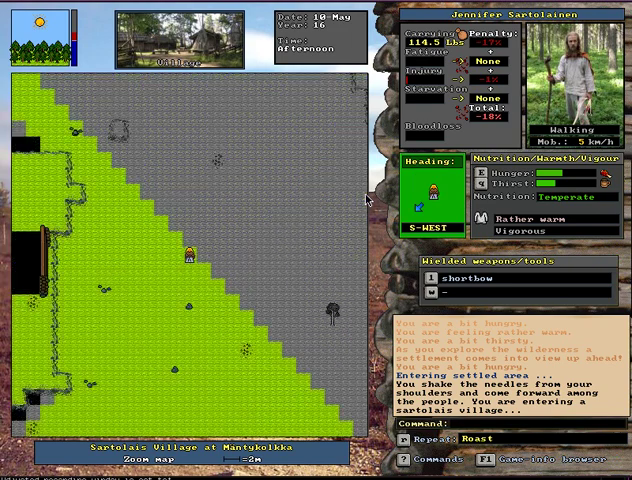
key(KP_1)
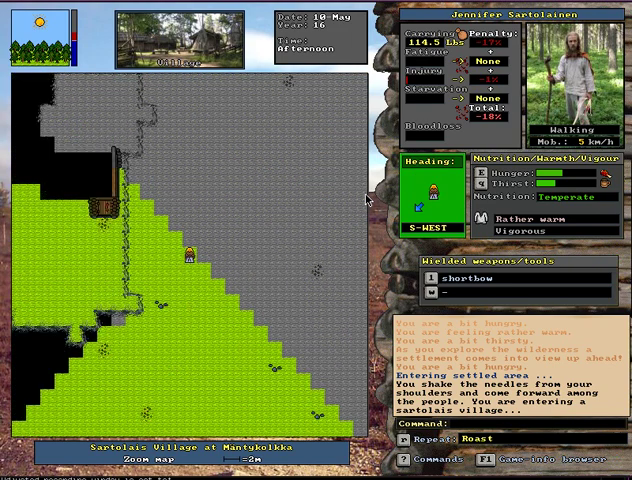
key(KP_4)
key(KP_4)
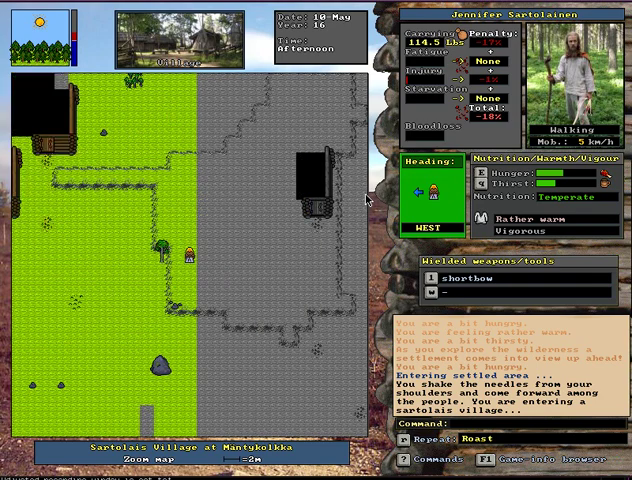
key(KP_7)
key(KP_1)
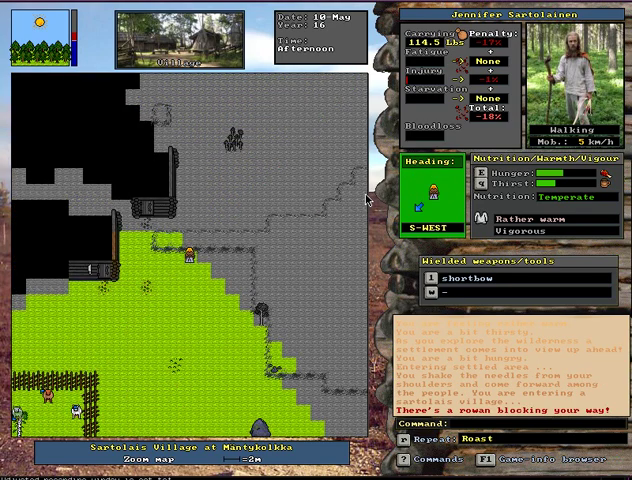
key(KP_1)
key(KP_7)
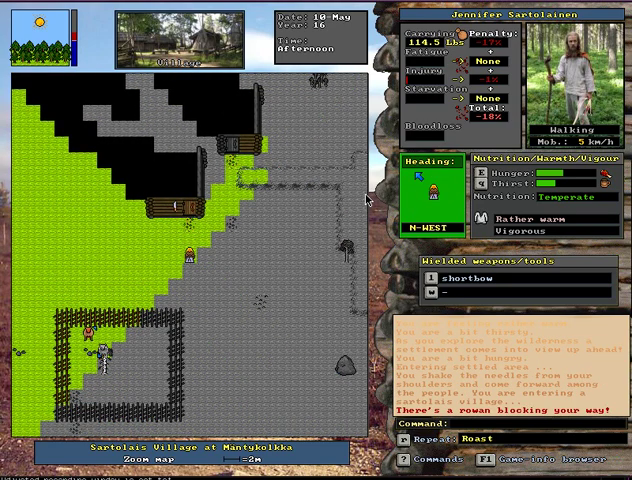
key(KP_8)
key(KP_8)
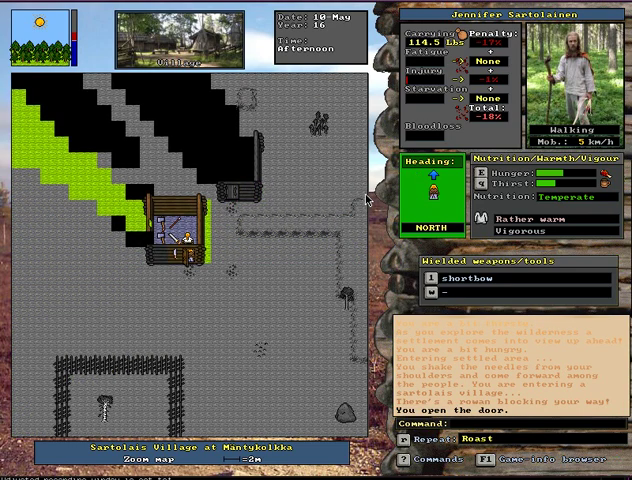
key(KP_7)
key(KP_8)
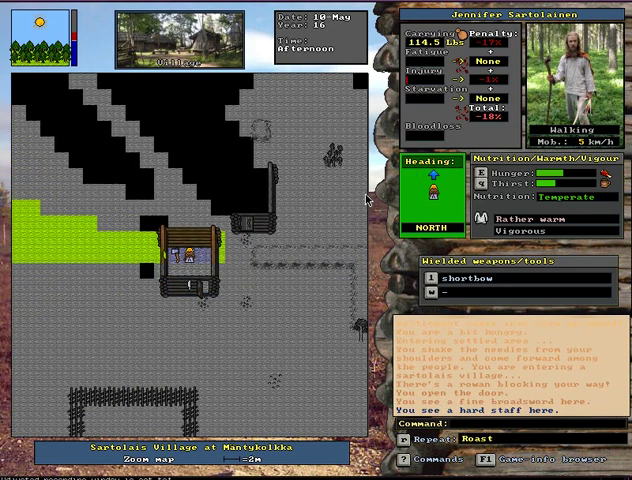
Move past the weaponsmith, leave, and try the doors of the houses further north
key(KP_1)
key(KP_2)
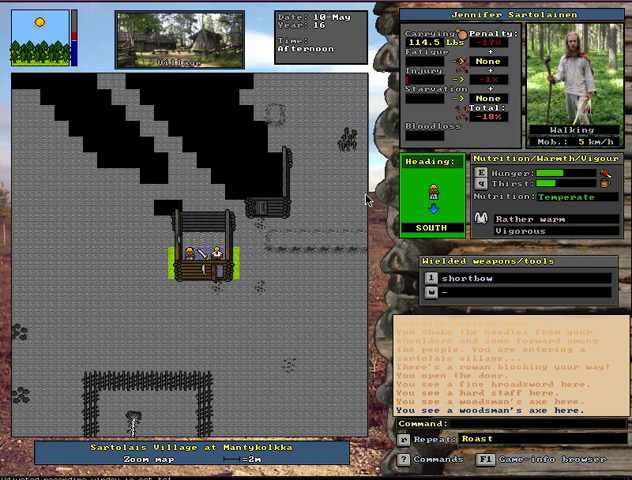
key(KP_2)
key(KP_6)
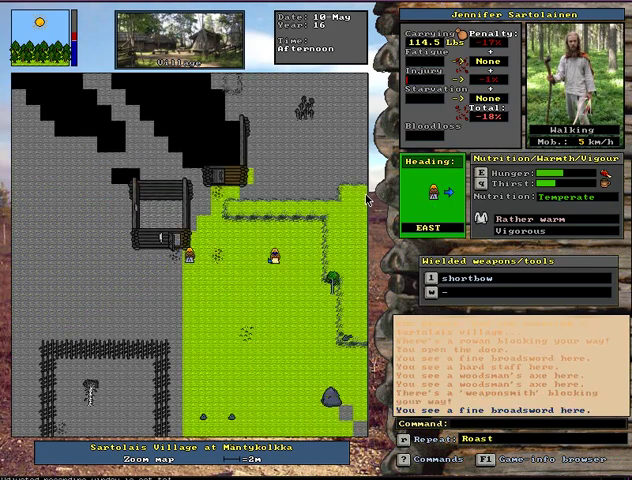
key(KP_9)
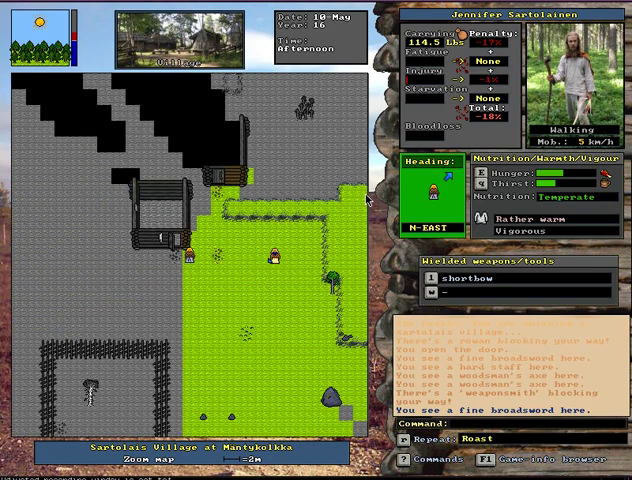
key(KP_8)
key(KP_9)
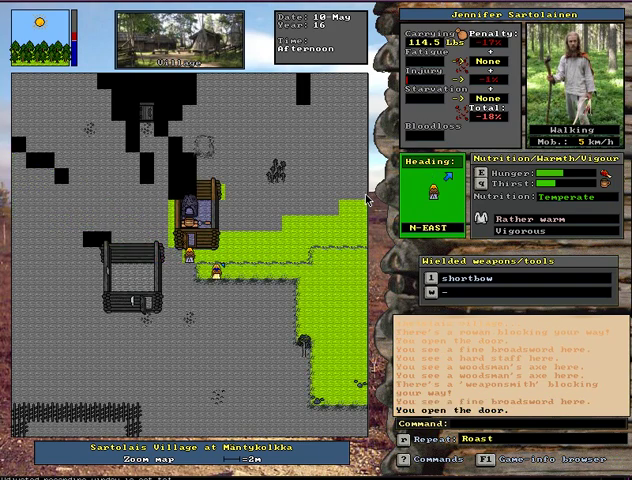
key(KP_9)
key(KP_7)
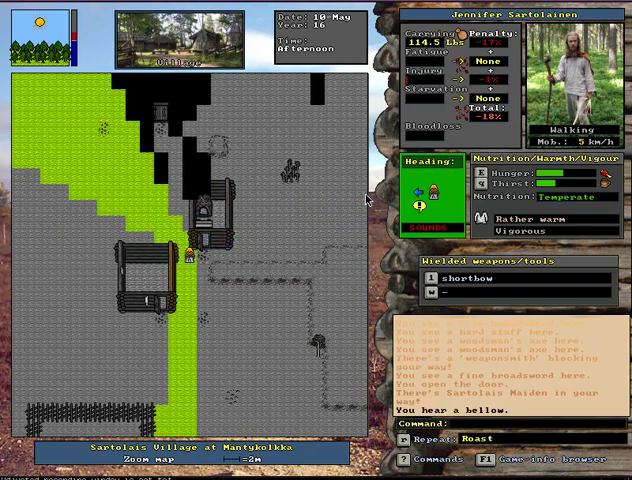
key(KP_8)
key(KP_8)
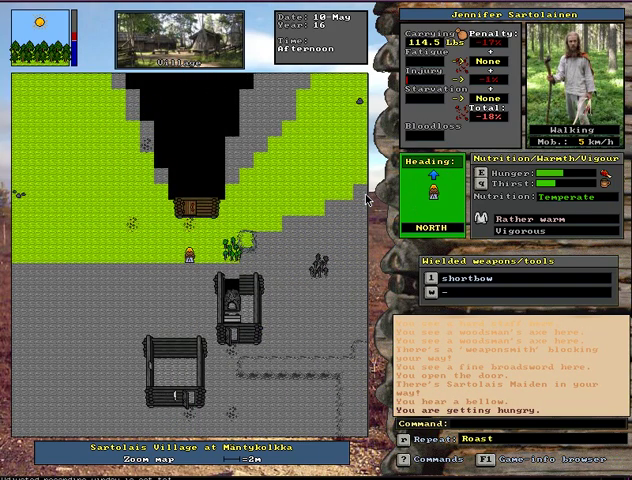
key(KP_9)
key(KP_9)
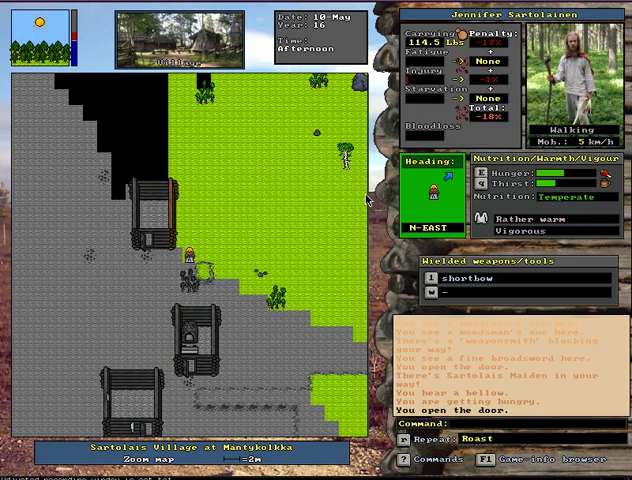
Enter the northern house and find arrows, a fur hood, torches and mail habergeon
key(KP_4)
key(KP_4)
key(KP_8)
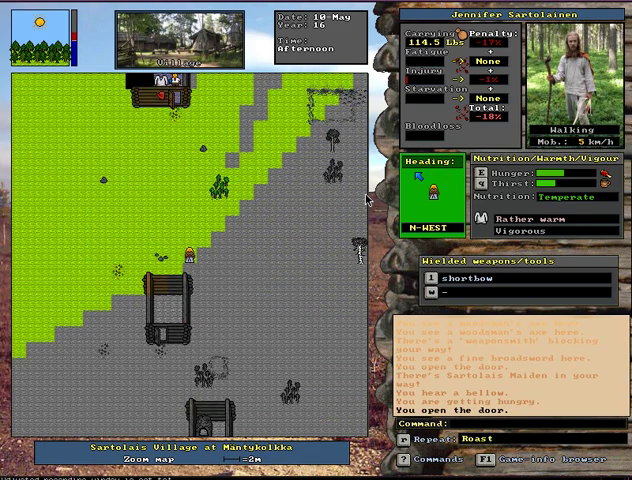
key(KP_6)
key(KP_6)
key(KP_8)
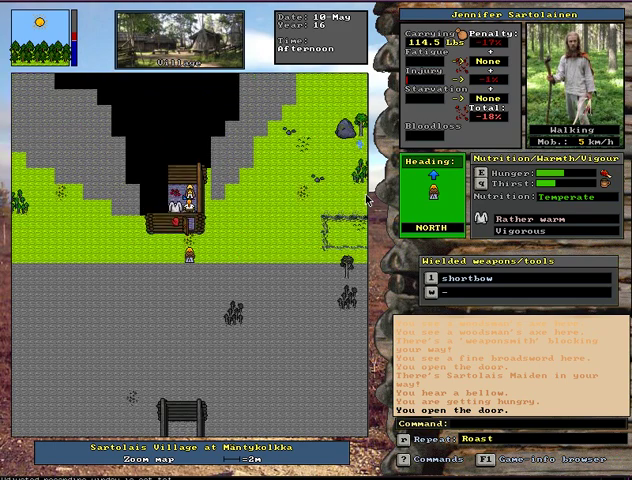
key(KP_4)
key(KP_6)
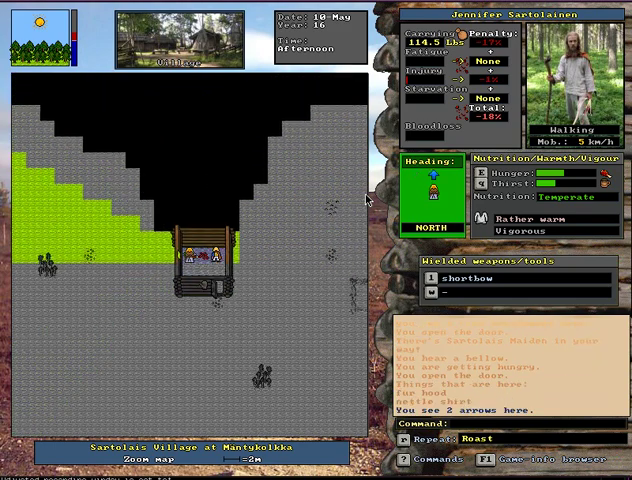
key(KP_6)
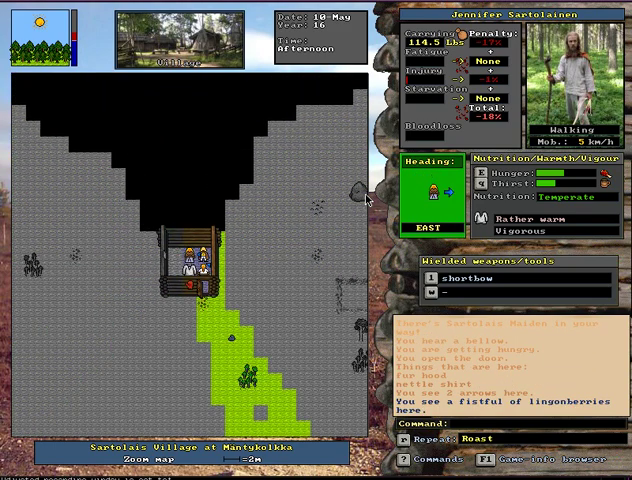
key(KP_6)
Step to the craftsman's spot and look north-east at the Sartolais adventurer
key(KP_8)
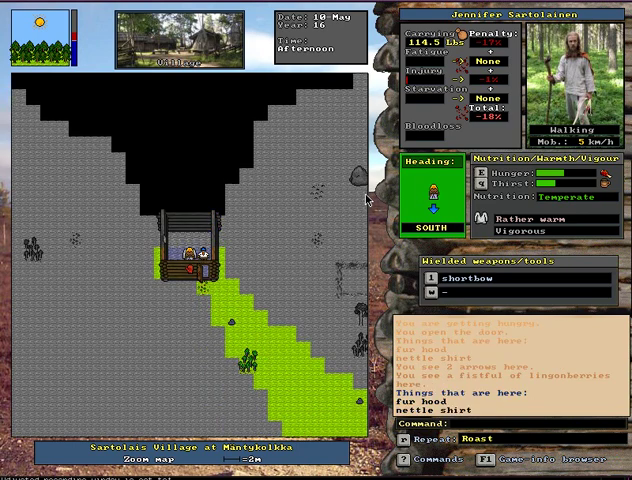
key(KP_4)
key(KP_4)
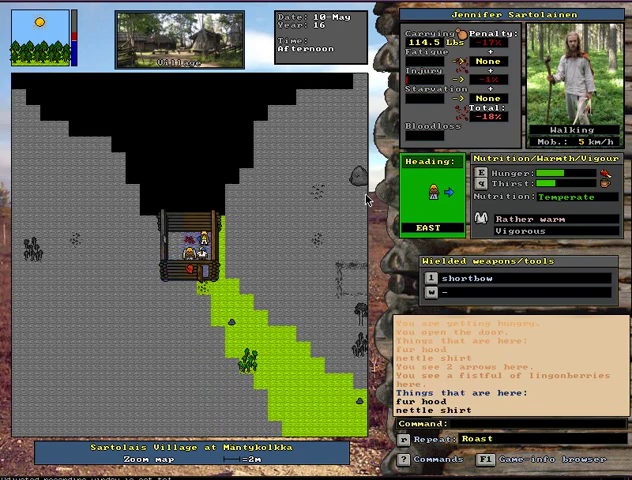
key(KP_8)
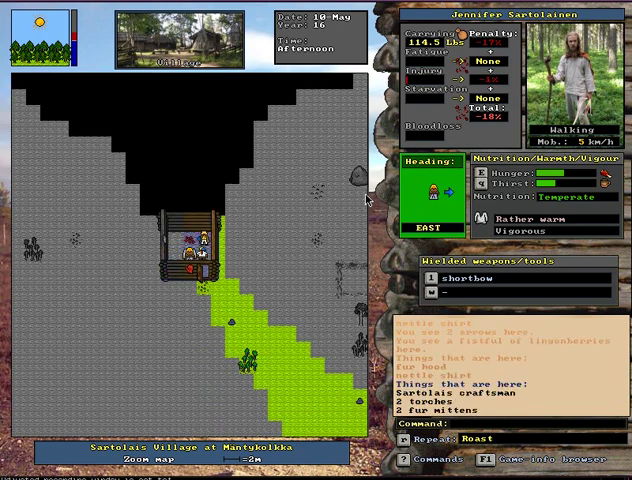
key(l)
key(KP_9)
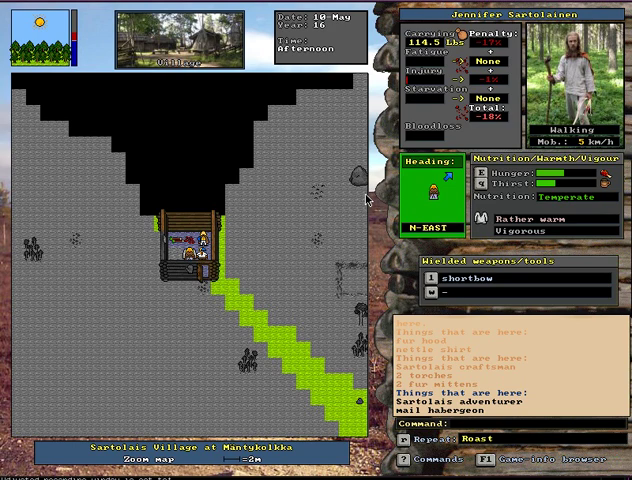
Examine the Sartolais adventurer, noting his shortsword and shortbow, then start talking to him
key(F3)
key(Return)
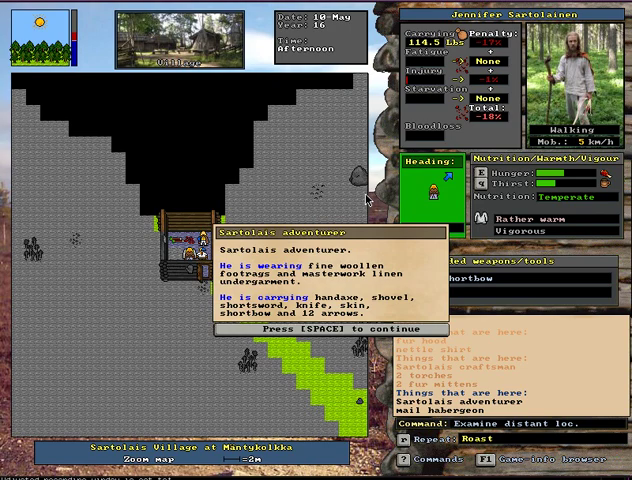
key(space)
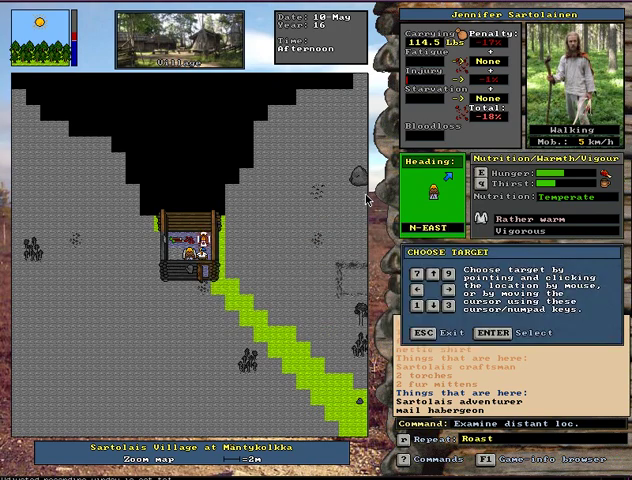
key(C)
Start trading with the adventurer, accept his 12 arrows, and offer 8 bland reindeer cuts
key(Return)
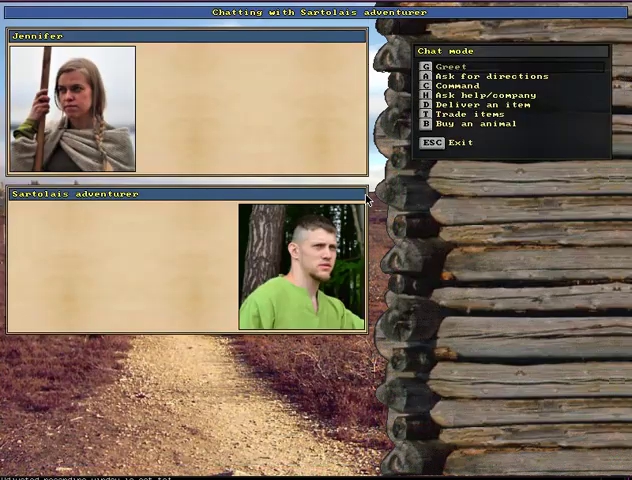
key(a)
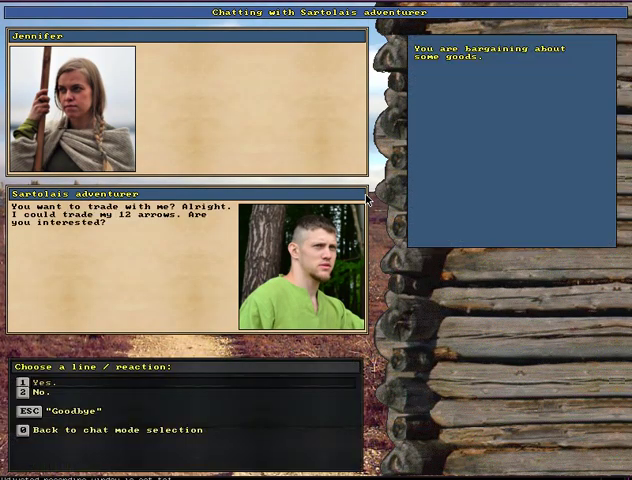
key(1)
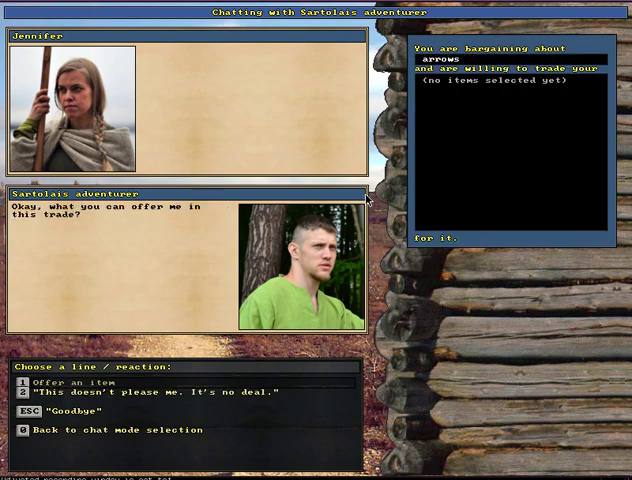
key(1)
key(Down)
scroll(368, 198, down, 3)
scroll(368, 198, down, 2)
key(Return)
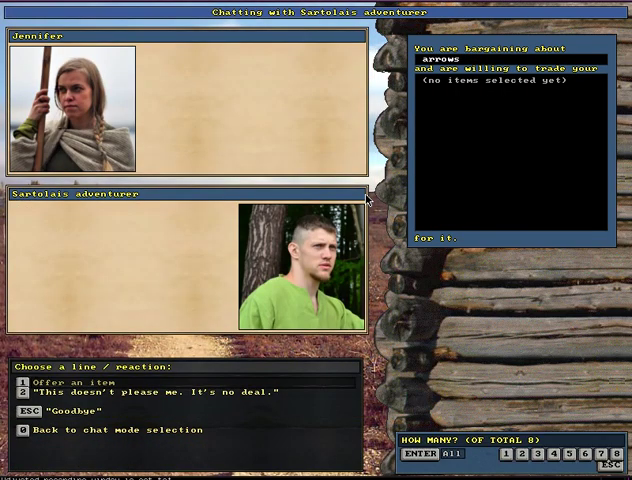
key(Return)
Add 20 roasted reindeer cuts, then further lots of 9, to the offer
key(1)
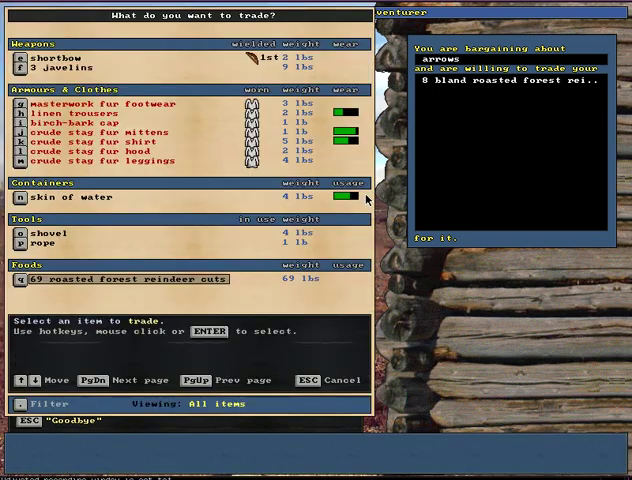
key(Return)
key(space)
text(20)
key(Return)
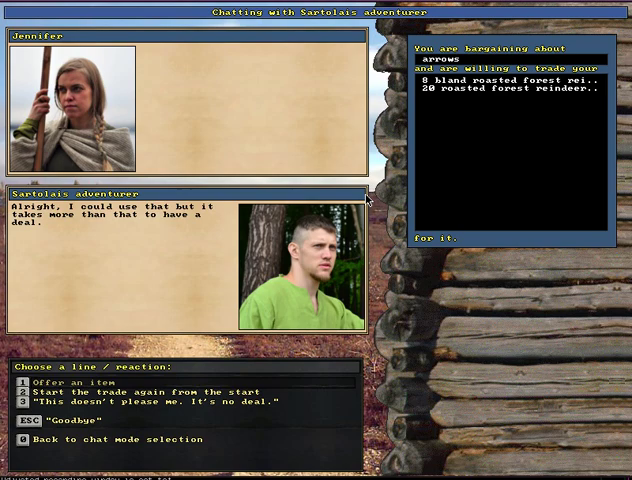
key(1)
key(Return)
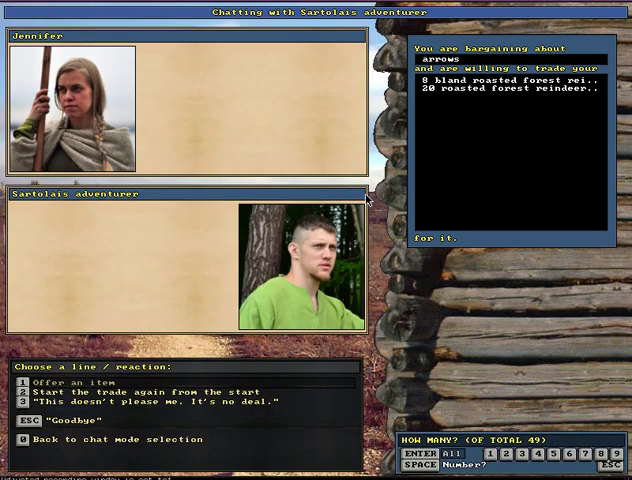
key(9)
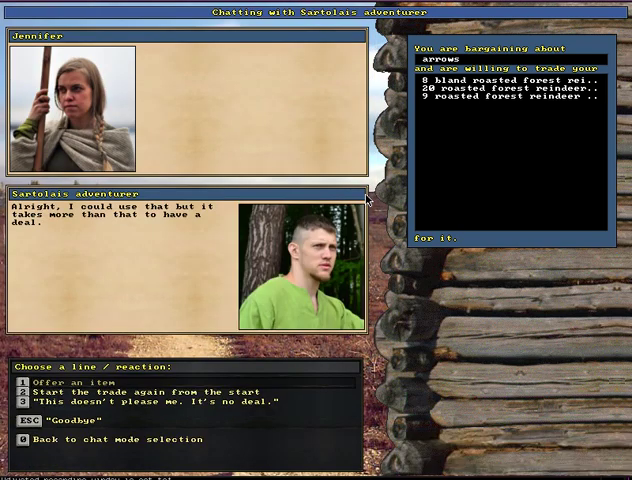
key(1)
key(Return)
key(9)
key(Return)
key(1)
key(Return)
Accept the arrow deal, decline his shortbow, skin and knife, and say goodbye
key(1)
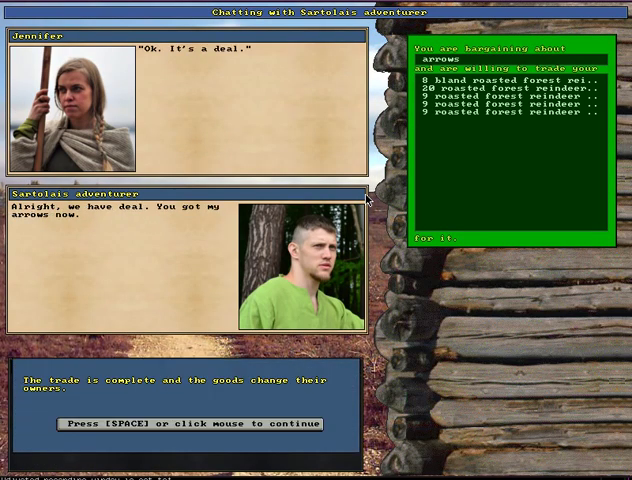
key(space)
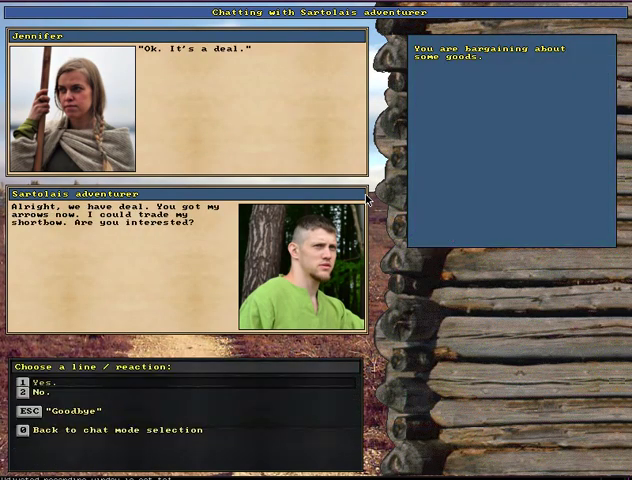
key(2)
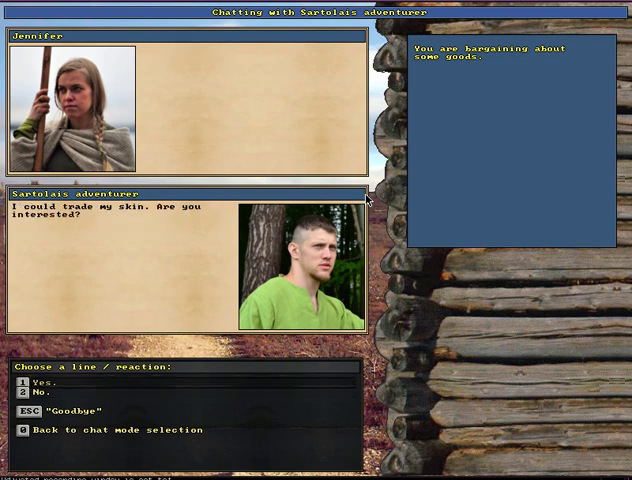
key(2)
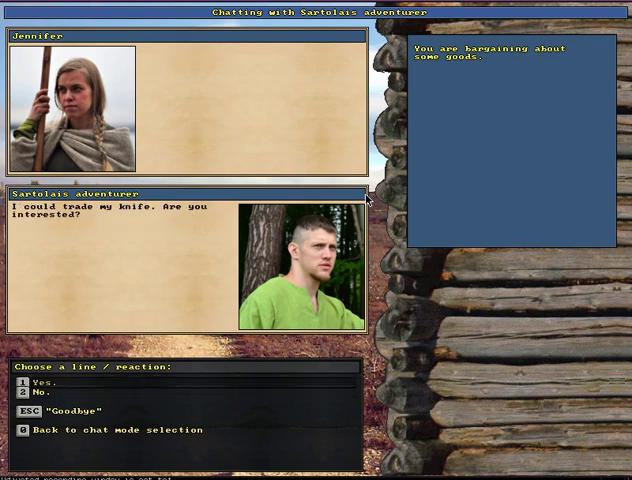
key(2)
key(Escape)
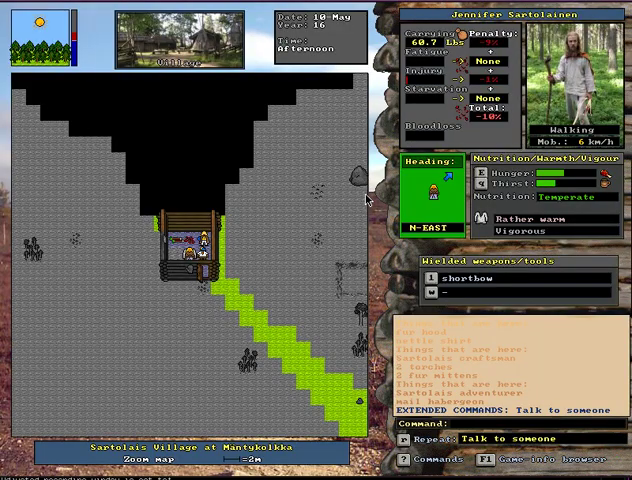
Walk south-east through Sartolais Village past the goods shed
key(Right)
key(Up)
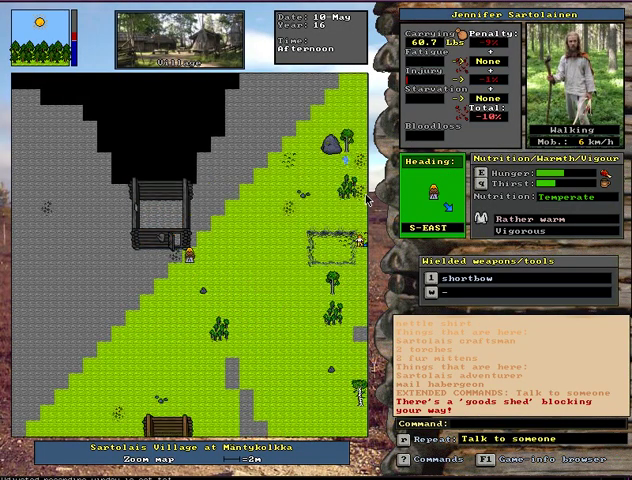
key(Left)
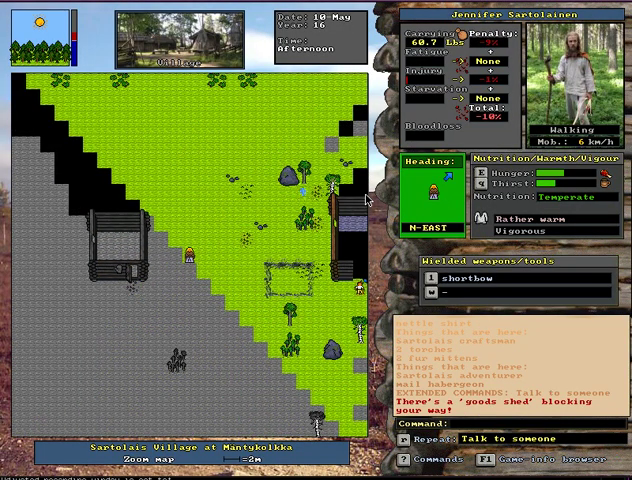
key(Left)
key(Down)
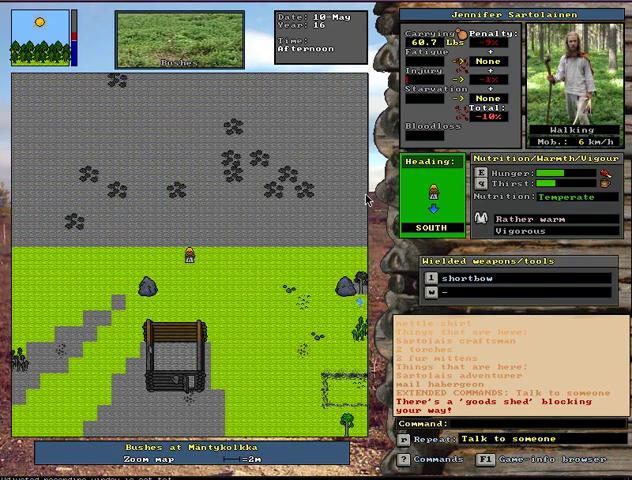
key(Right)
key(Left)
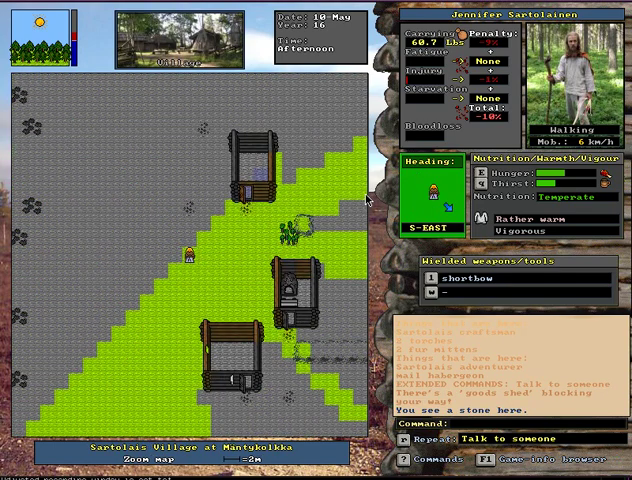
key(Up)
key(Up)
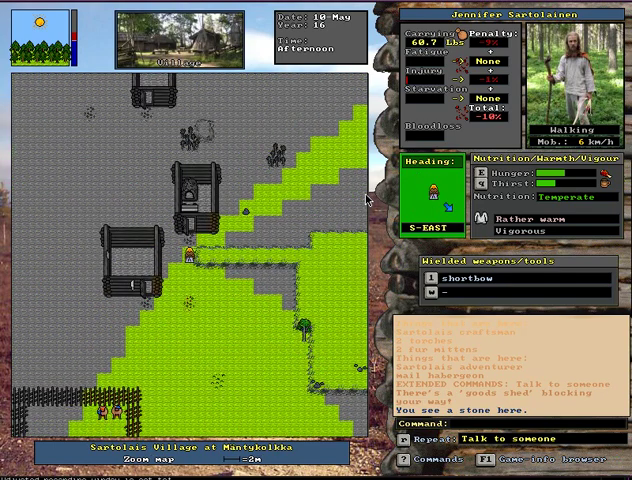
key(Left)
key(Up)
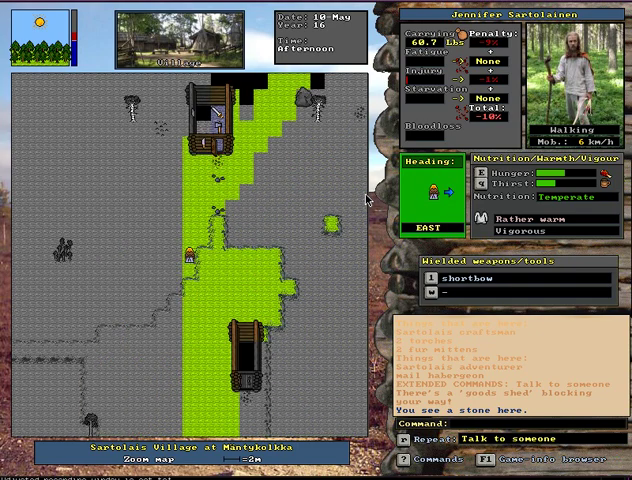
Walk north to the building and step into the shelter beside the kid
key(Left)
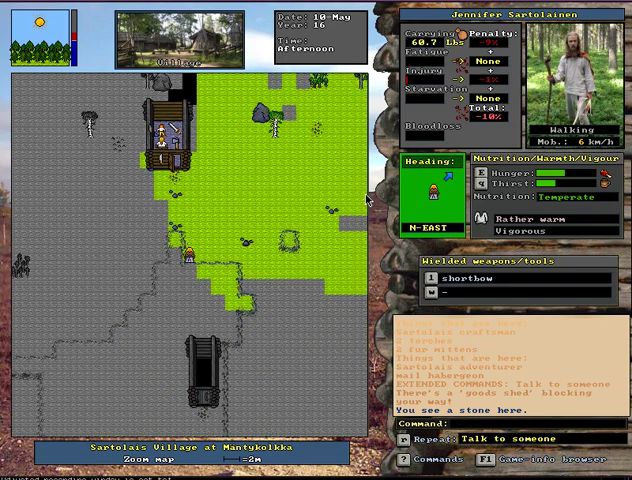
key(Left)
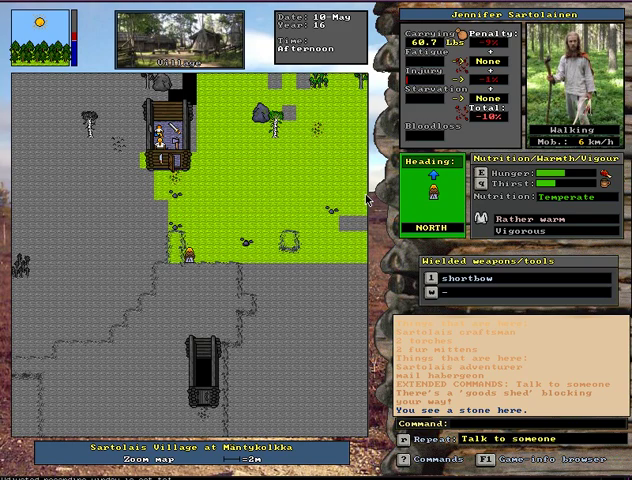
key(Up)
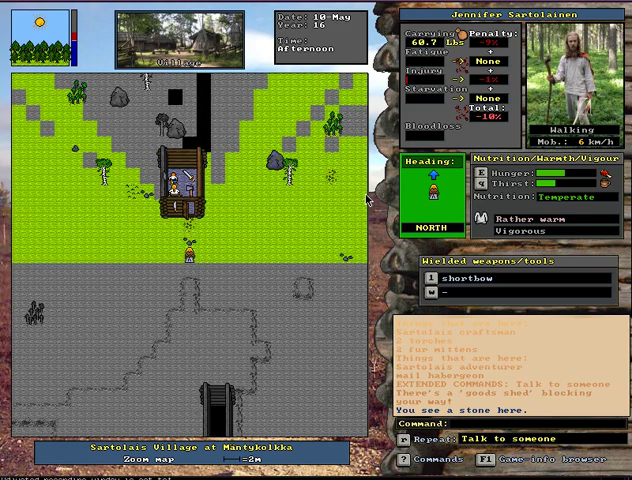
key(Up)
key(Up)
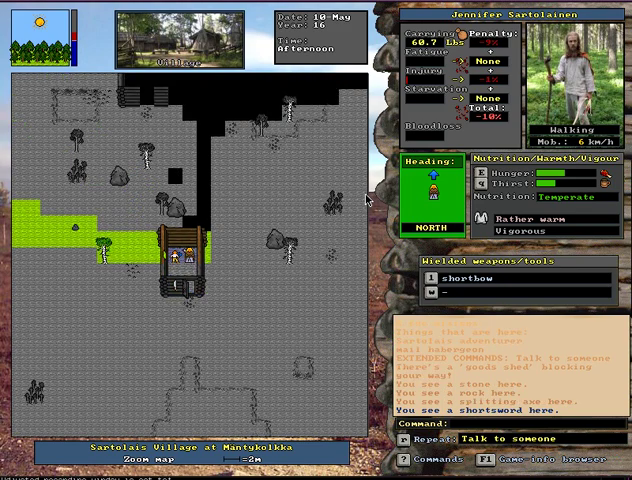
key(Left)
key(Left)
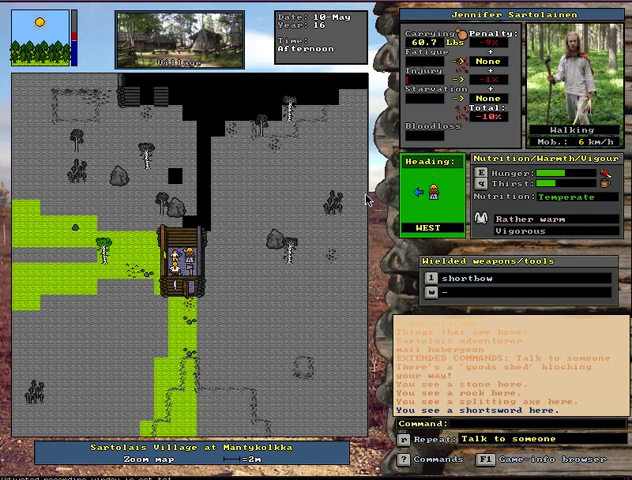
key(Up)
key(Left)
key(Left)
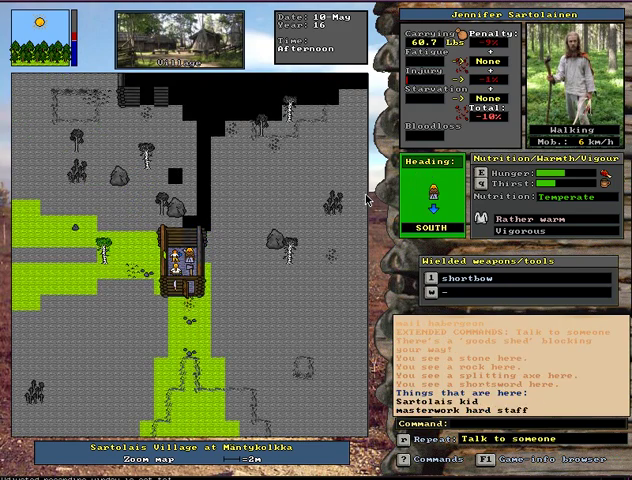
Get past the craftsman and weaponsmith in the shelter, then walk north through the village
key(Right)
key(End)
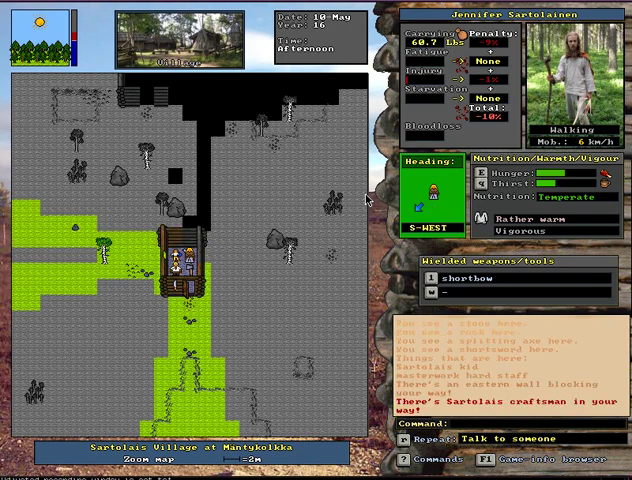
key(Down)
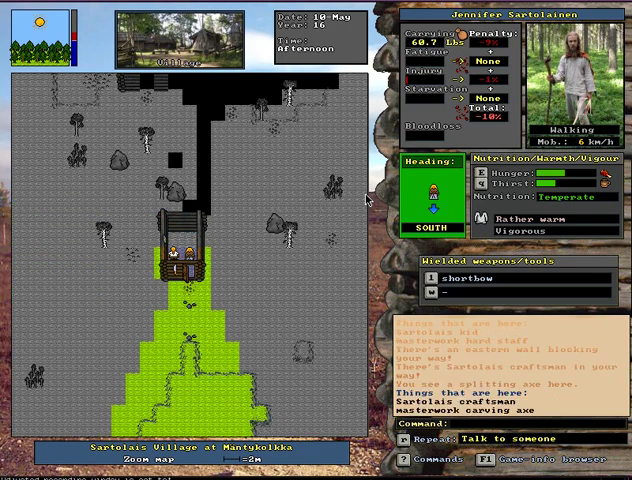
key(Down)
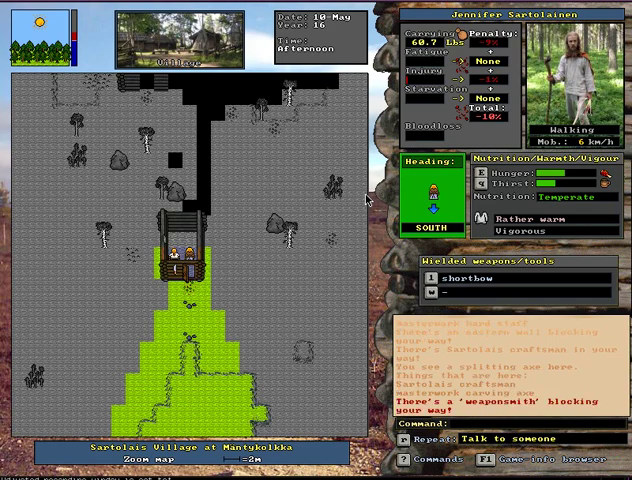
key(Left)
key(Up)
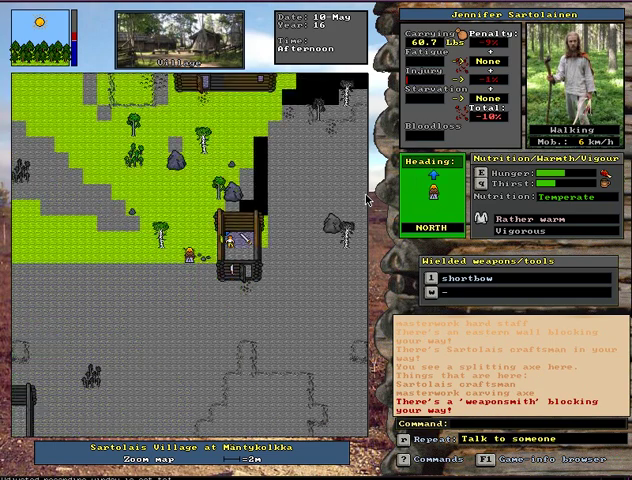
key(Up)
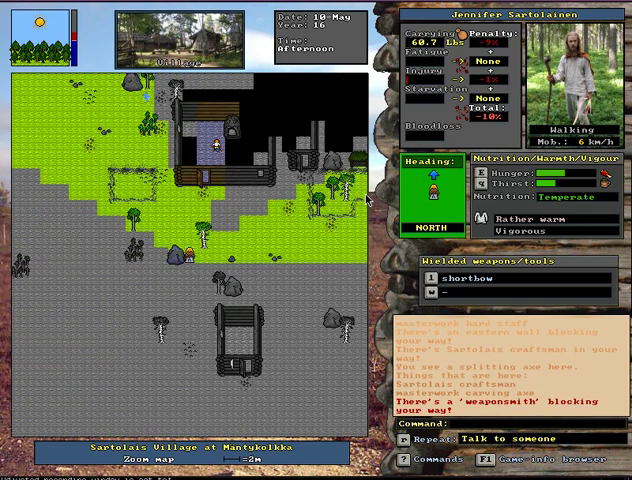
key(Up)
key(Up)
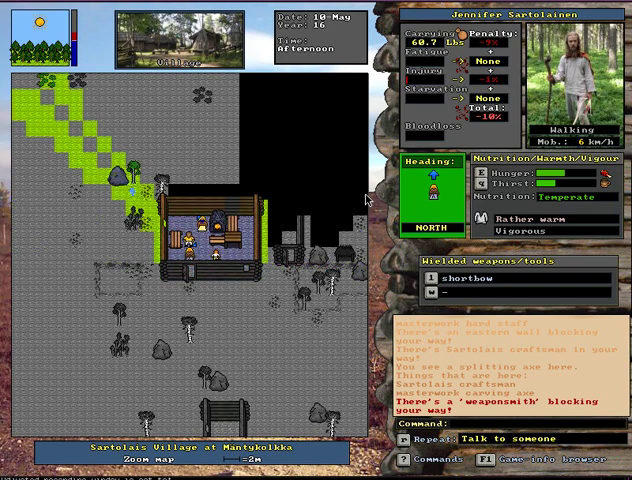
Open the throw item list and the examine target selection, cancelling both
key(t)
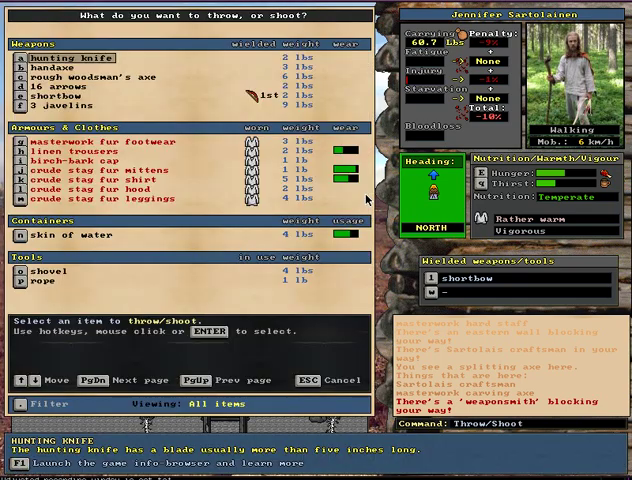
key(Escape)
key(x)
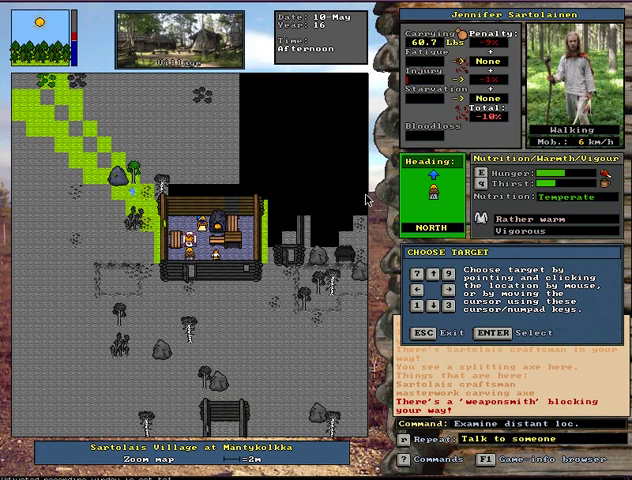
key(Escape)
key(9)
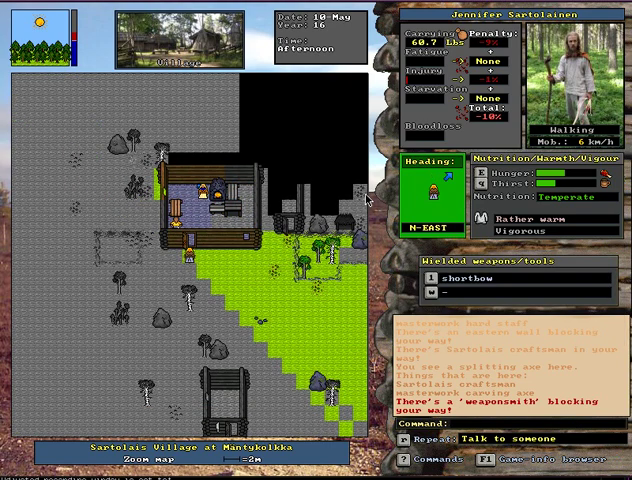
Walk east to the building's corner, then west away from the houses past the rowan
key(9)
key(8)
key(8)
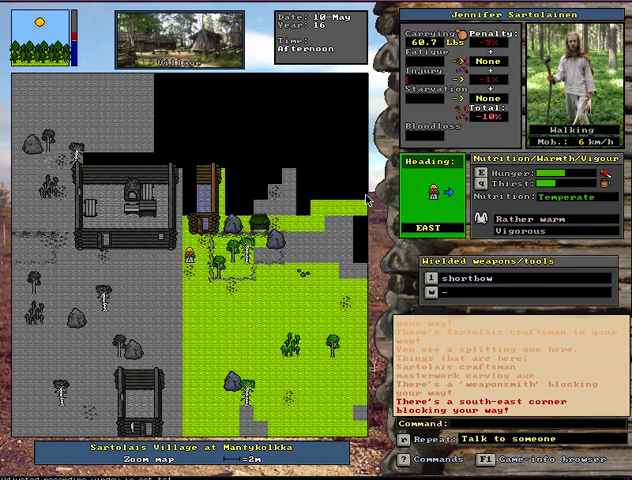
key(7)
key(8)
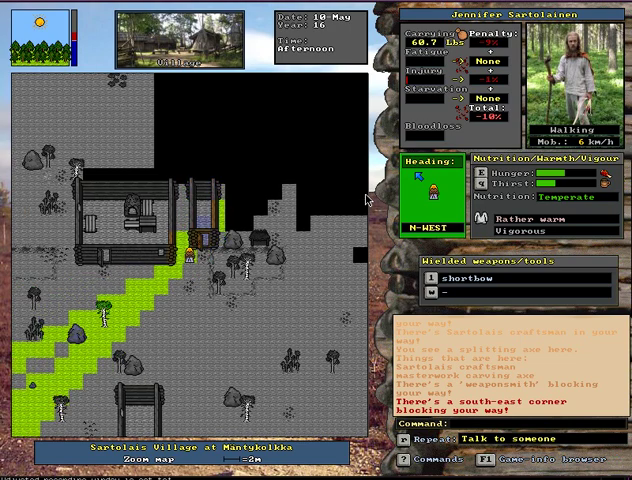
key(1)
key(4)
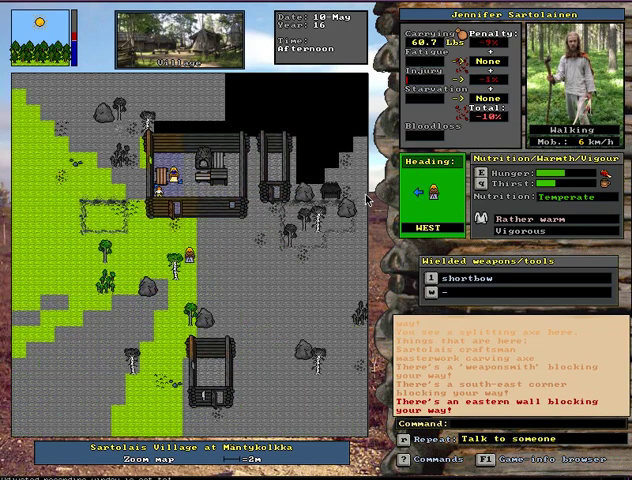
key(4)
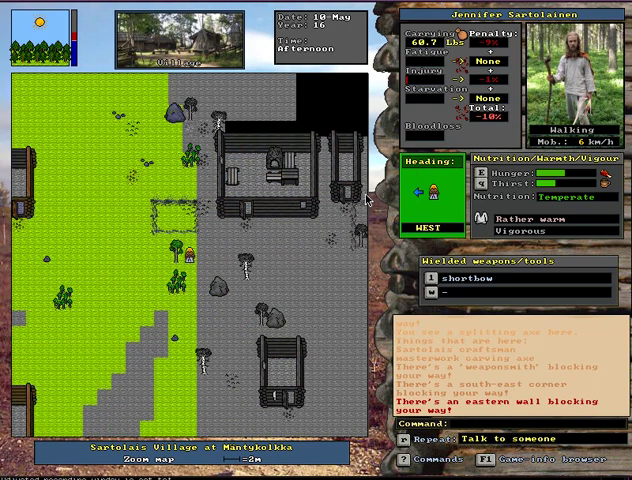
key(1)
key(4)
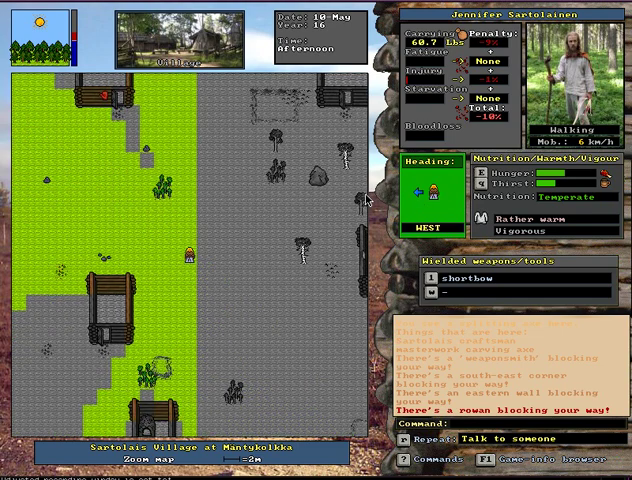
key(4)
Head south to the fence, decline climbing over it, and go around the enclosure
key(2)
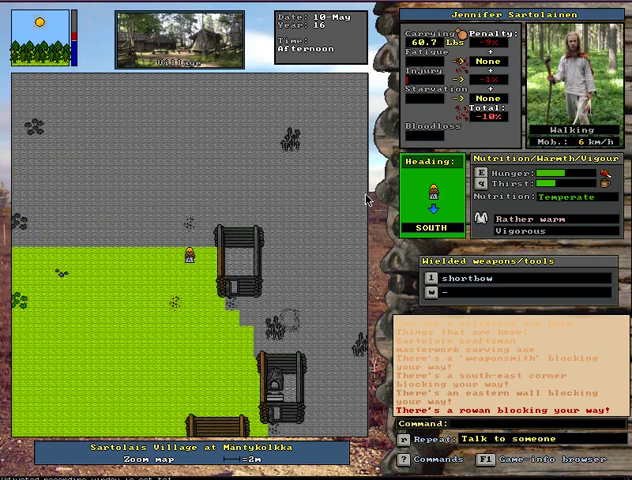
key(1)
key(2)
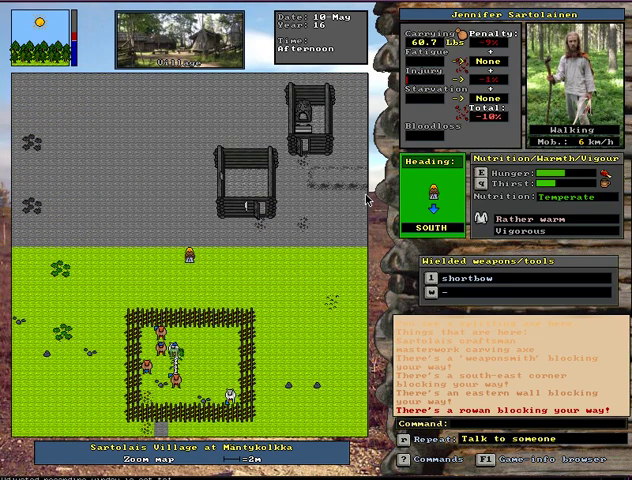
key(3)
key(n)
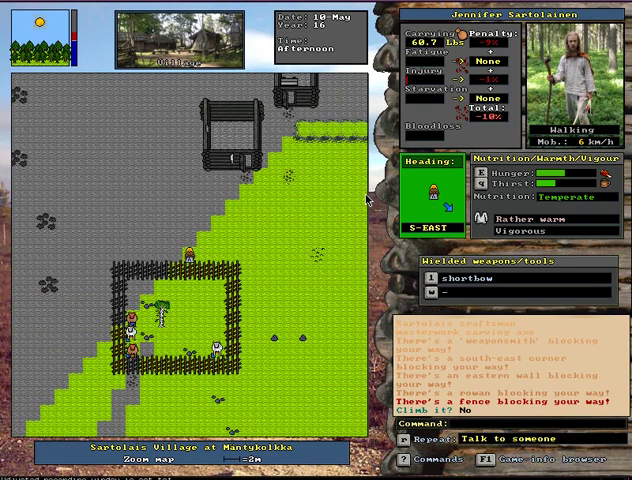
key(3)
key(3)
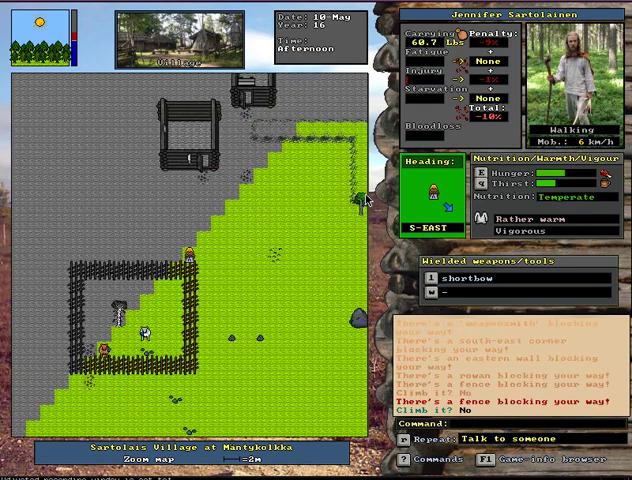
key(3)
Head east past the enclosure and onto the open ground at Mantykolkka
key(6)
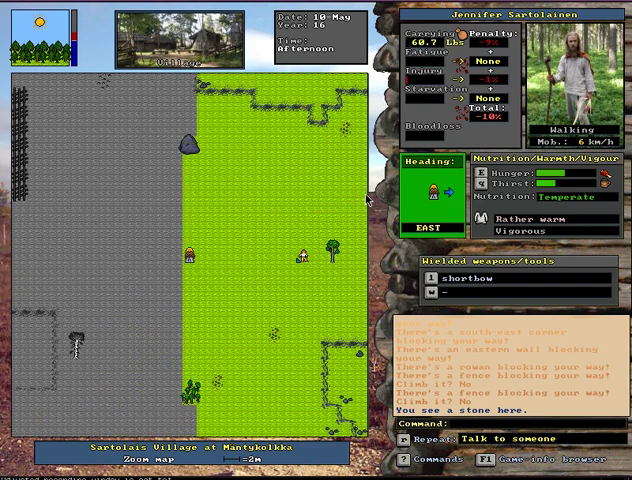
key(9)
key(9)
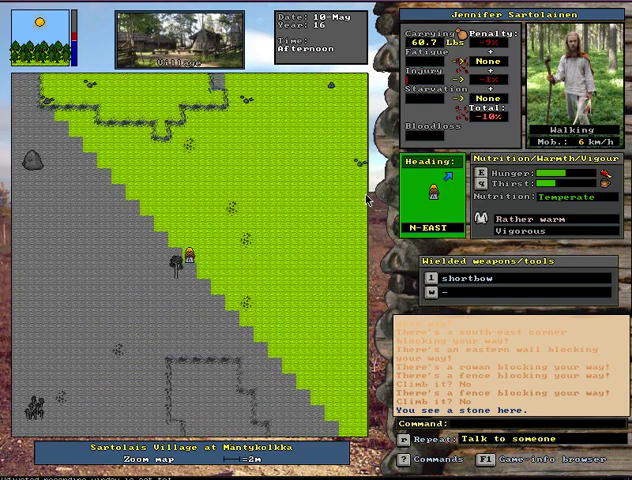
key(9)
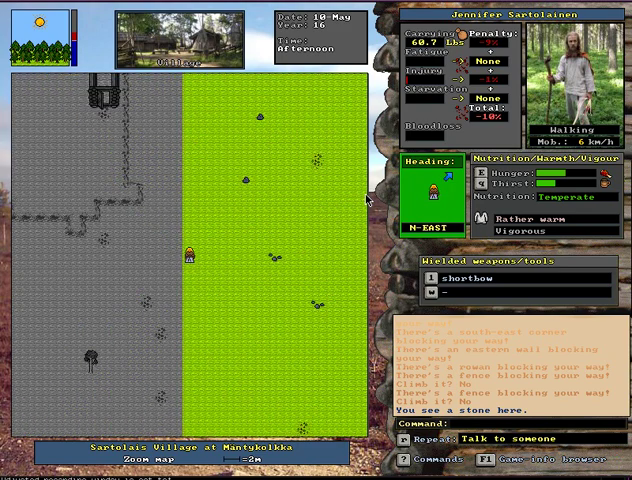
key(1)
key(3)
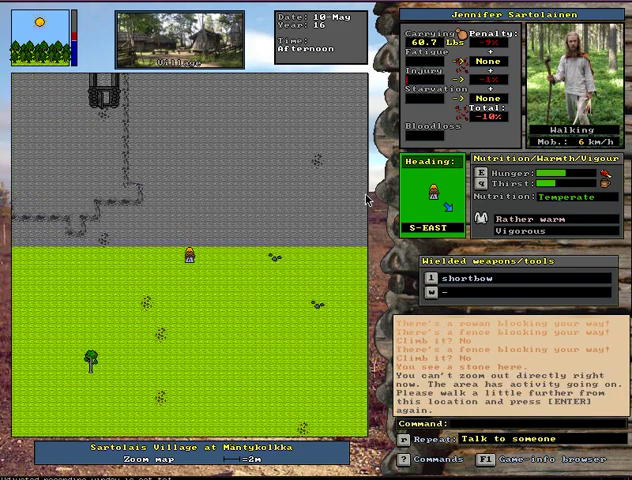
key(6)
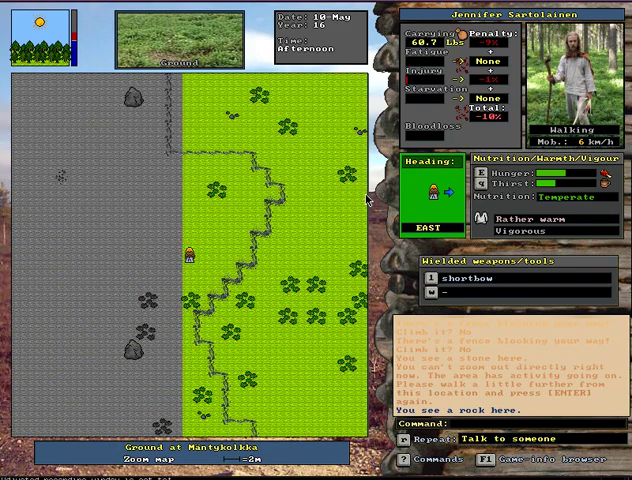
Zoom out to the wilderness map and take a step south-west
key(Return)
key(1)
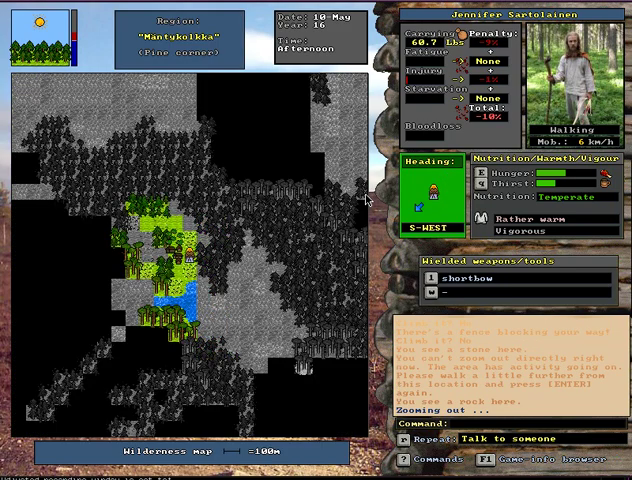
key(1)
key(1)
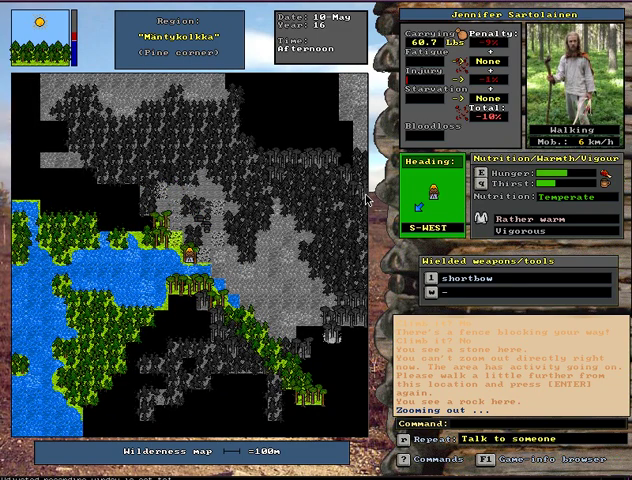
key(7)
key(9)
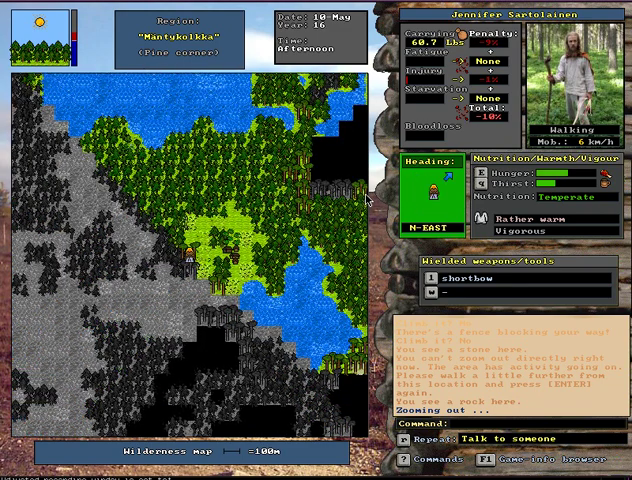
key(6)
Walk north-west and west across the wilderness into the next area
key(7)
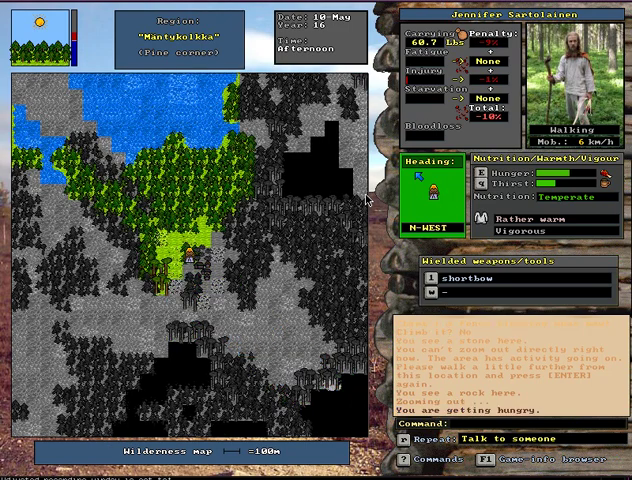
key(7)
key(4)
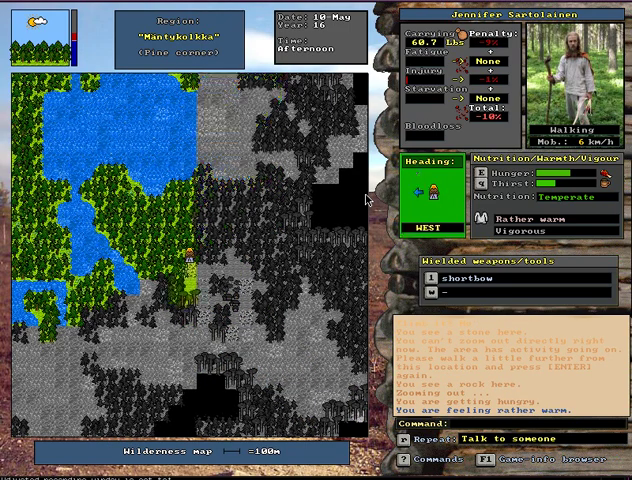
key(7)
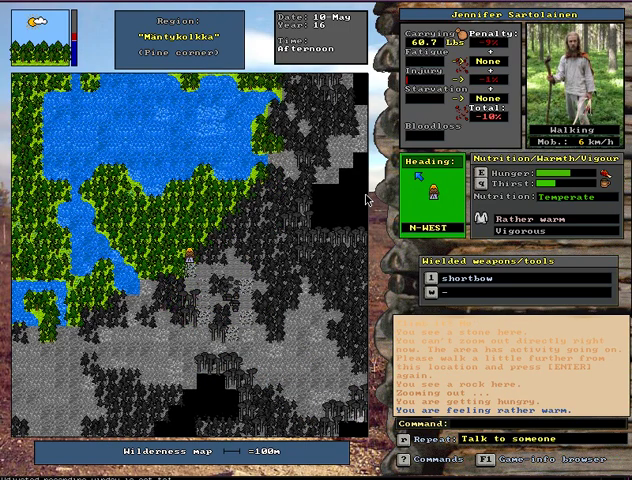
key(7)
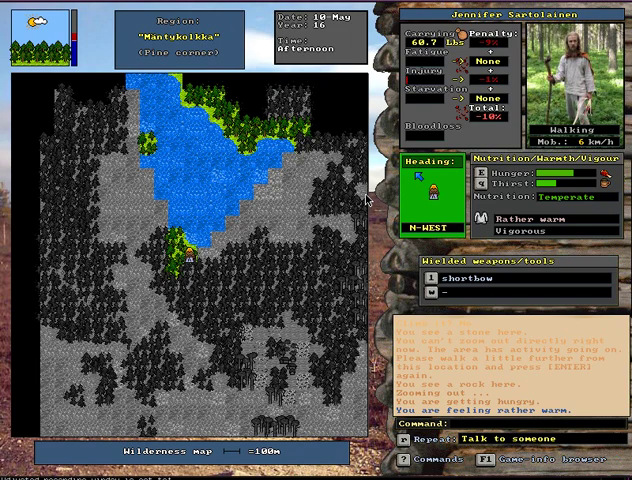
Check the cultural regions on the map of known areas
key(m)
key(c)
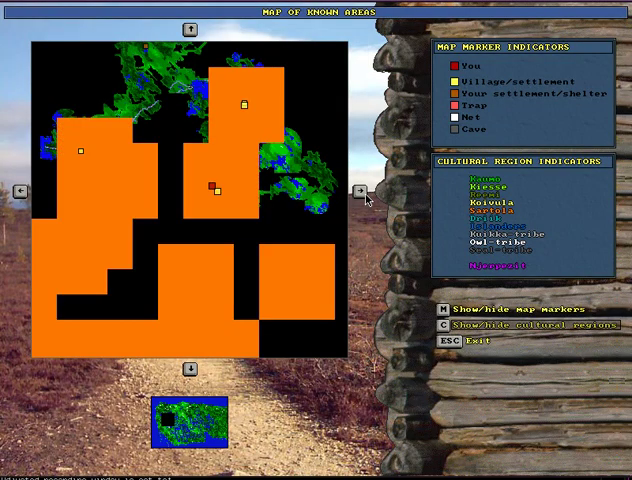
key(Escape)
Walk east toward the lake, then north-west through pine forest into Sotaerä
key(3)
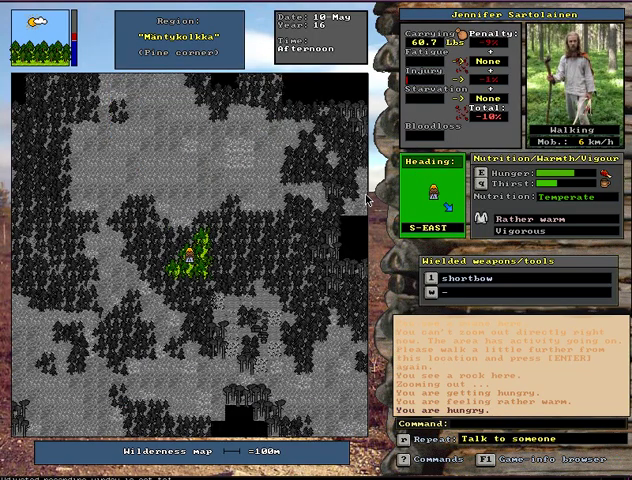
key(6)
key(8)
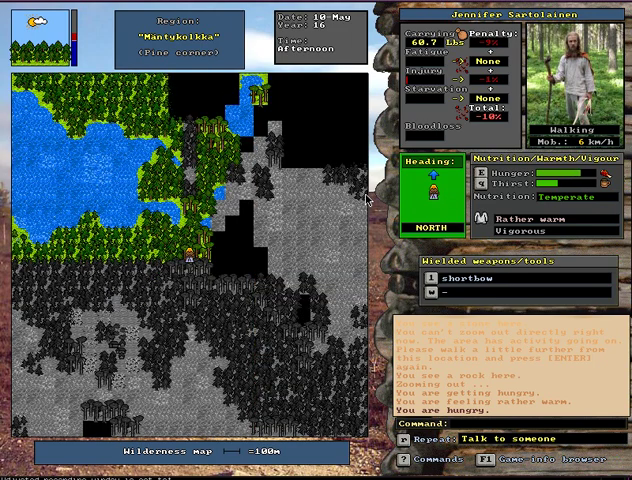
key(9)
key(7)
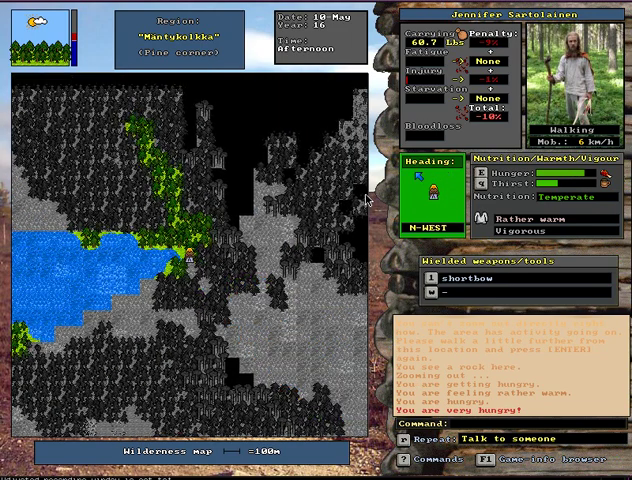
key(7)
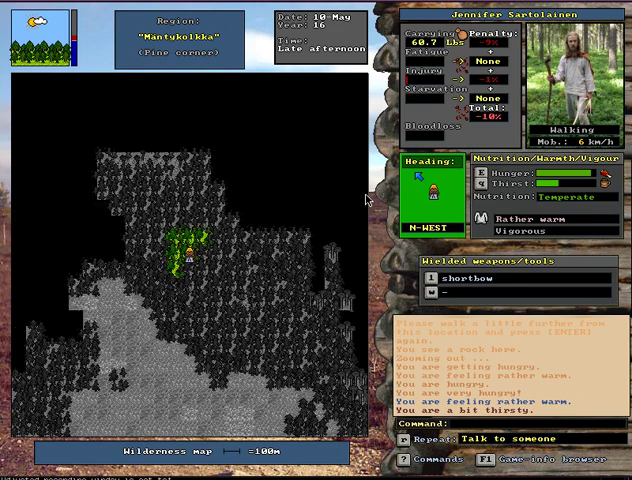
key(7)
key(4)
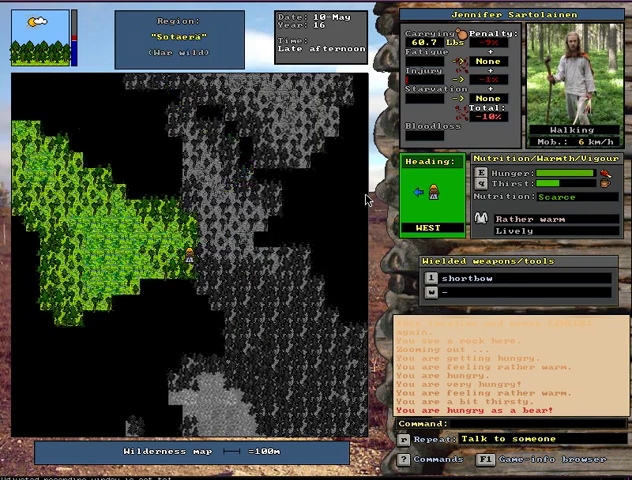
Step north-west into Myrskyaapa and eat a roasted forest reindeer cut
key(7)
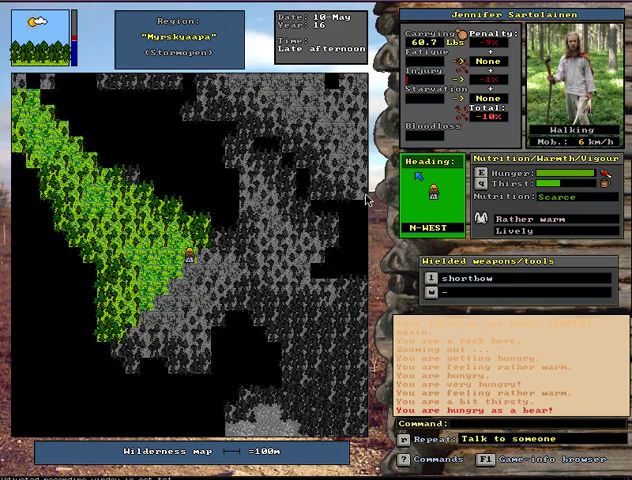
key(7)
key(7)
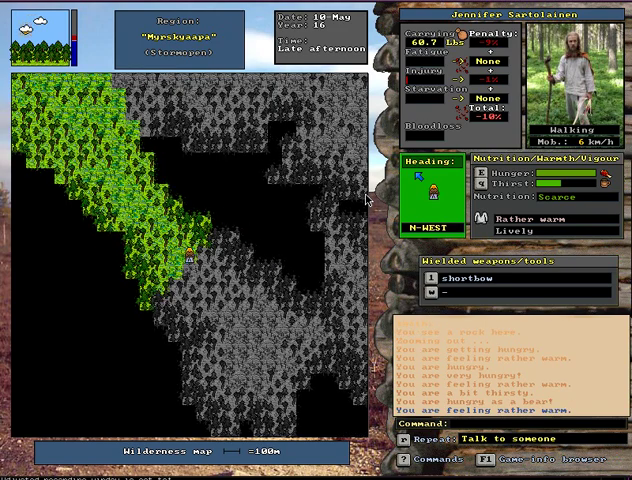
key(e)
Eat another roasted reindeer cut, then walk north-west and north into Taivalmaa
key(Return)
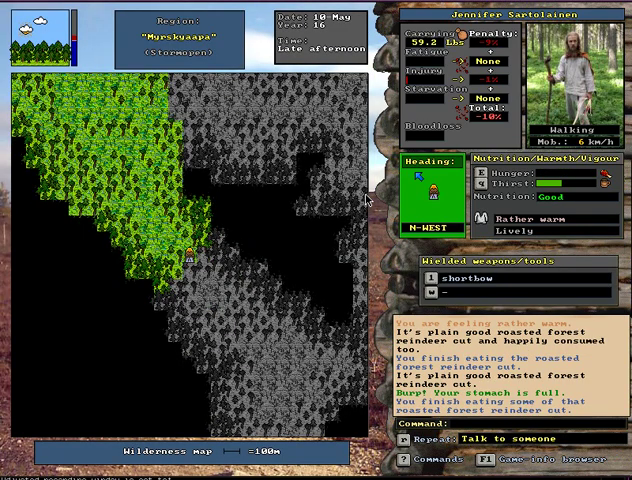
key(KP_8)
key(KP_7)
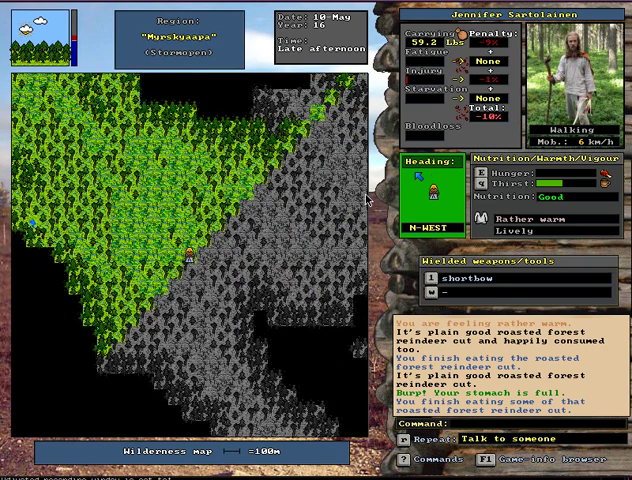
key(KP_7)
key(KP_7)
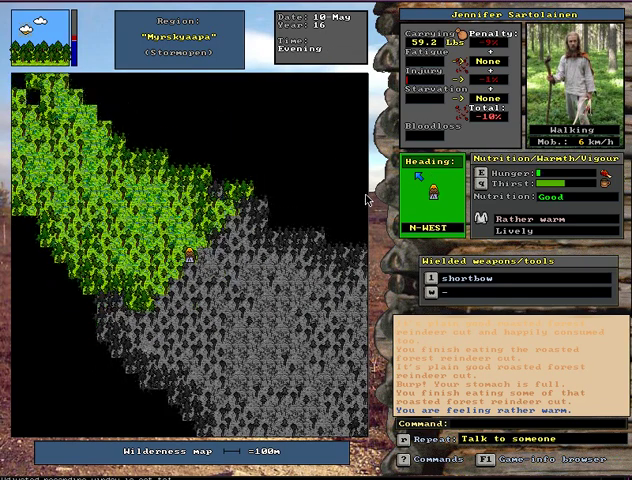
key(KP_7)
key(KP_8)
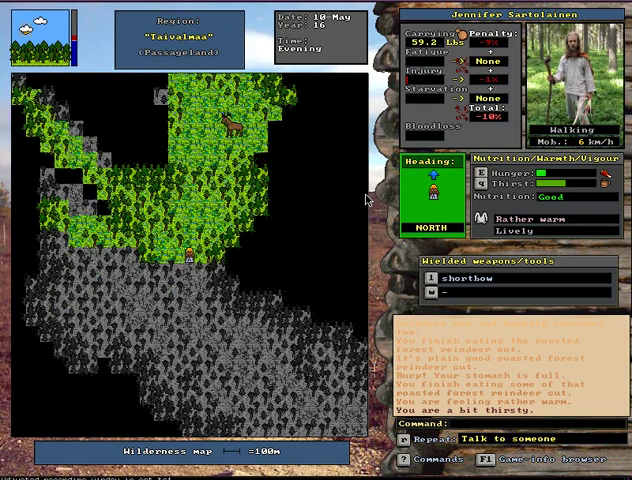
key(KP_8)
Walk north-west through Roistometsä toward the forest and lake
key(KP_7)
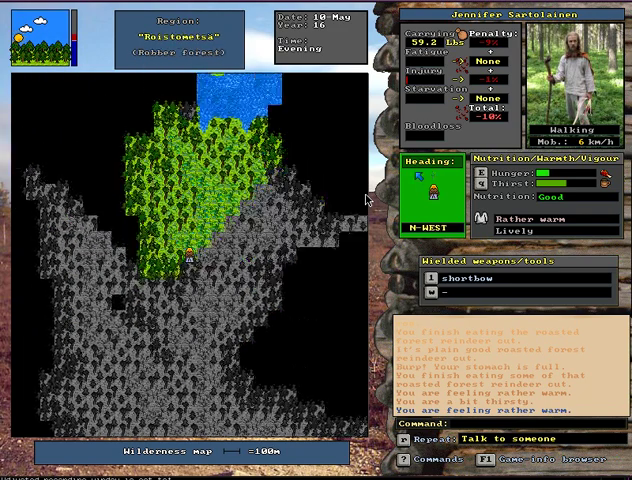
key(KP_7)
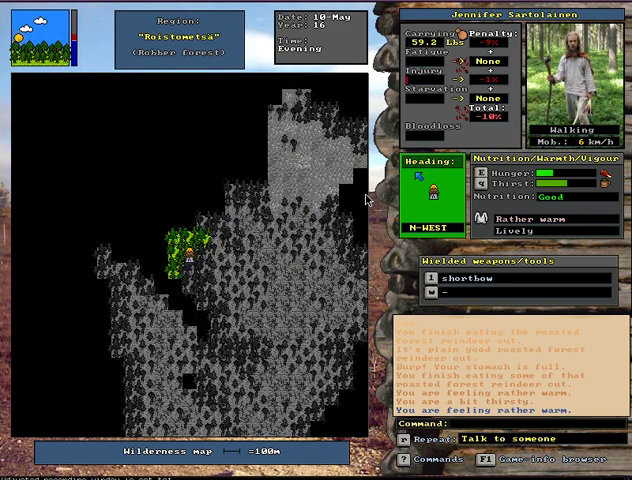
key(KP_8)
key(KP_9)
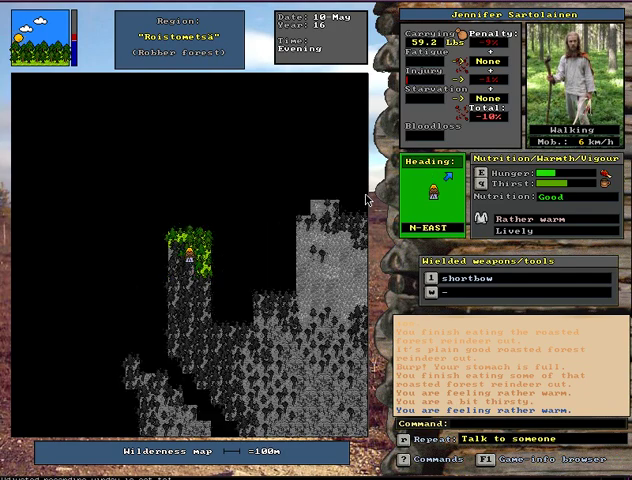
key(KP_7)
key(KP_7)
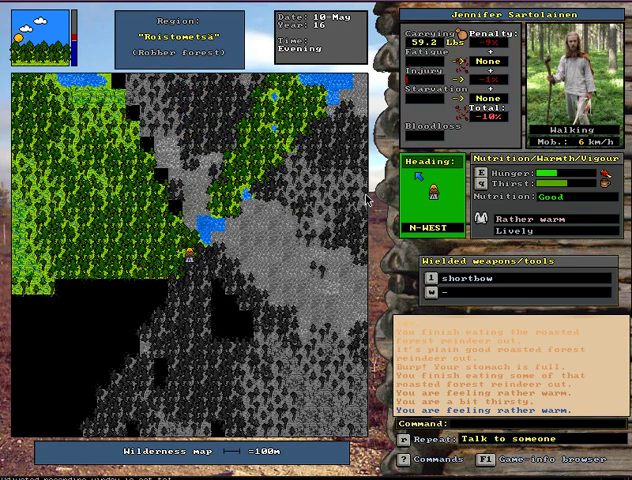
View the cultural regions on the map of known areas
key(m)
key(c)
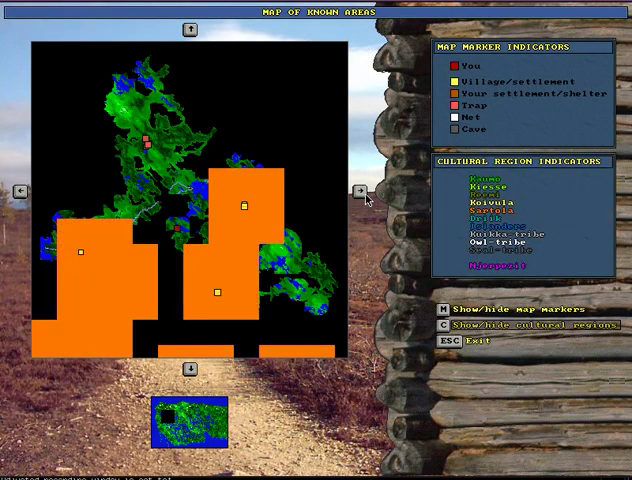
key(Escape)
Follow the stream north-east, then loop south-east back into Roistometsä
key(KP_7)
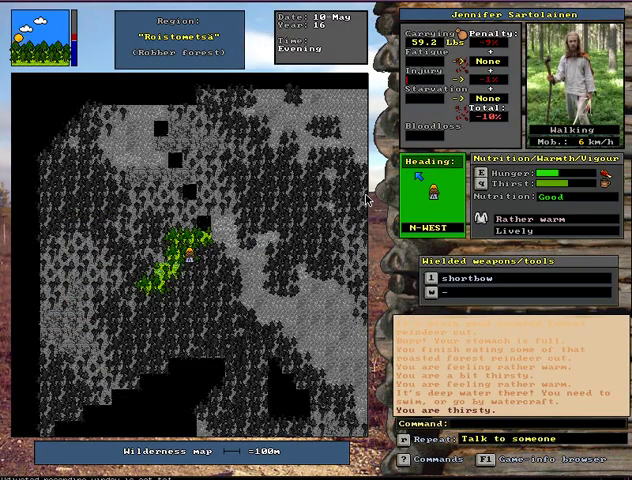
key(KP_8)
key(KP_8)
key(KP_9)
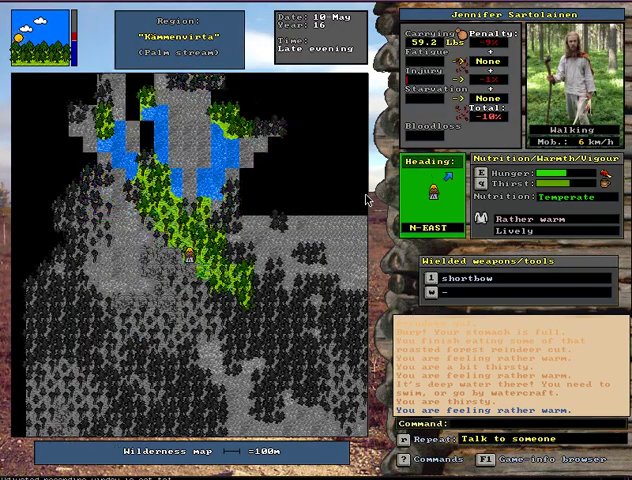
key(KP_6)
key(KP_3)
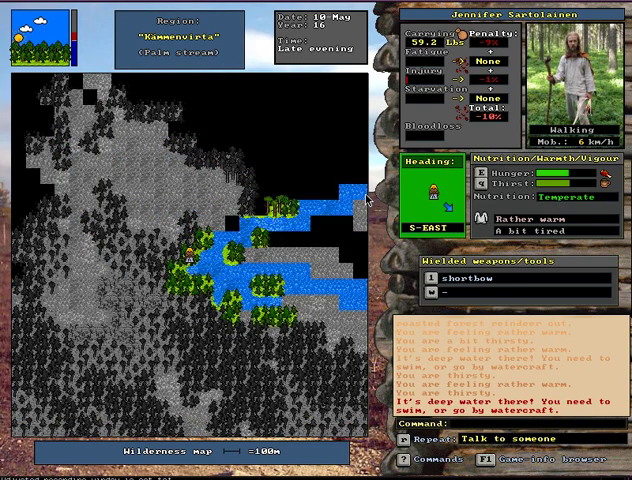
key(KP_2)
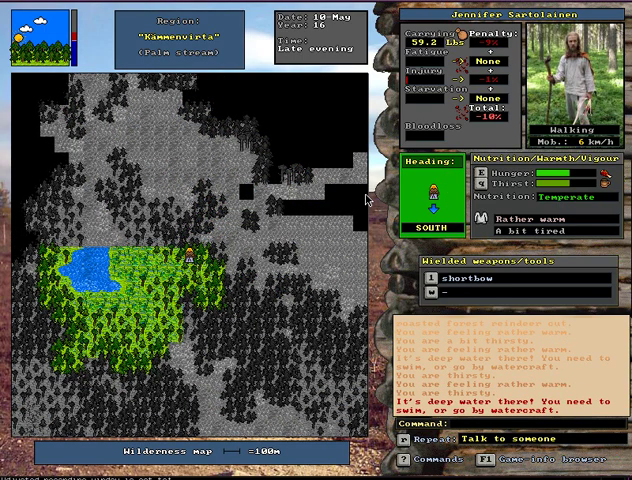
key(KP_3)
key(KP_6)
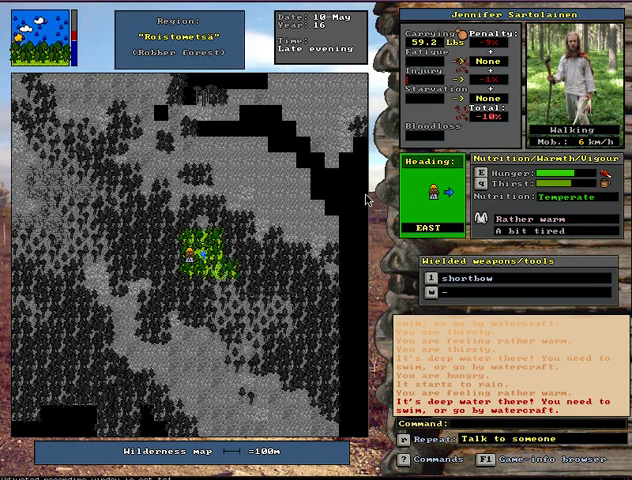
Drink from the natural water source, then walk east into Taivalmaa
key(KP_9)
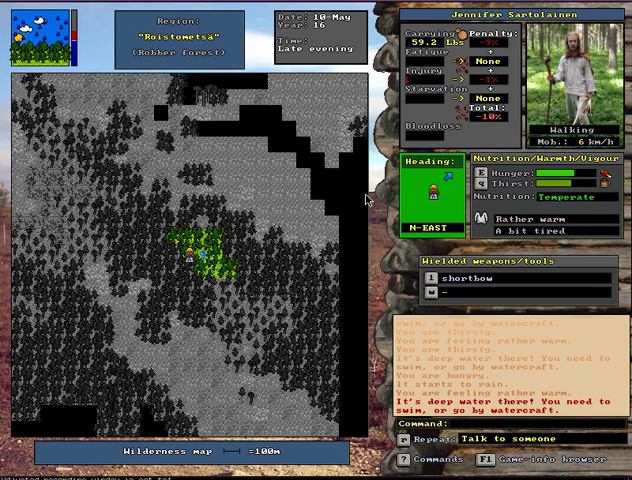
key(q)
key(KP_6)
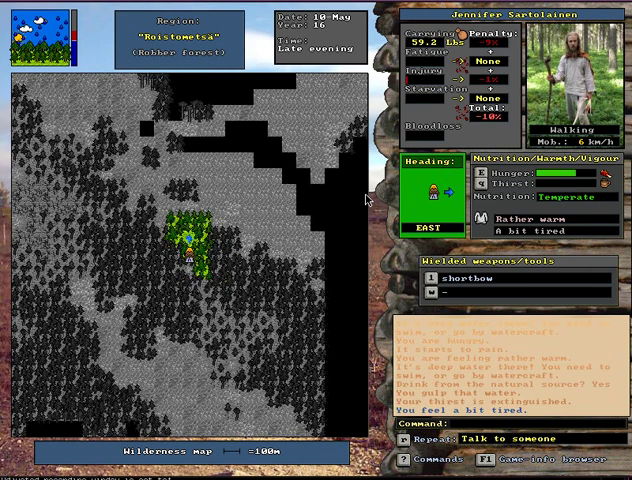
key(KP_6)
key(KP_6)
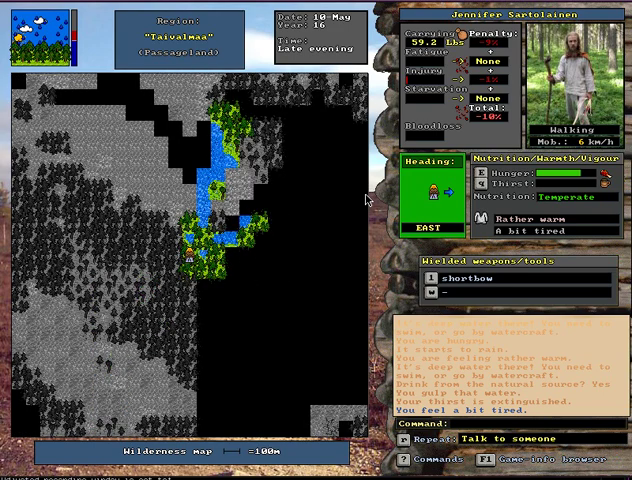
key(KP_6)
Walk north-east along the lake and check the map of known areas
key(KP_9)
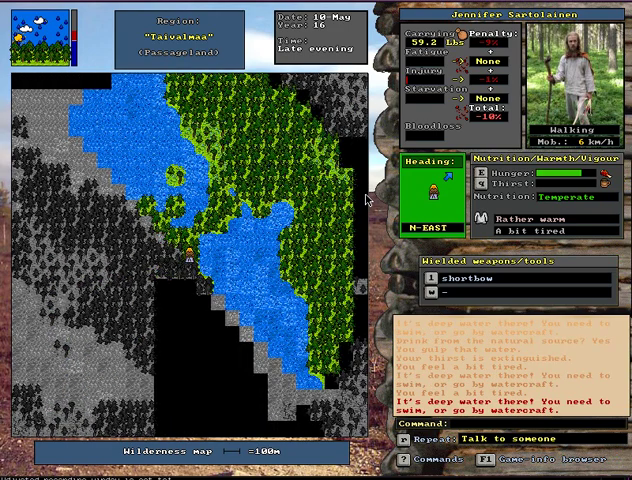
key(KP_9)
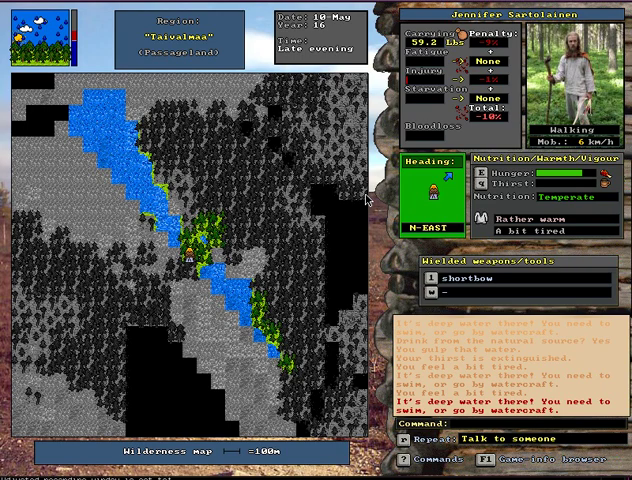
key(F6)
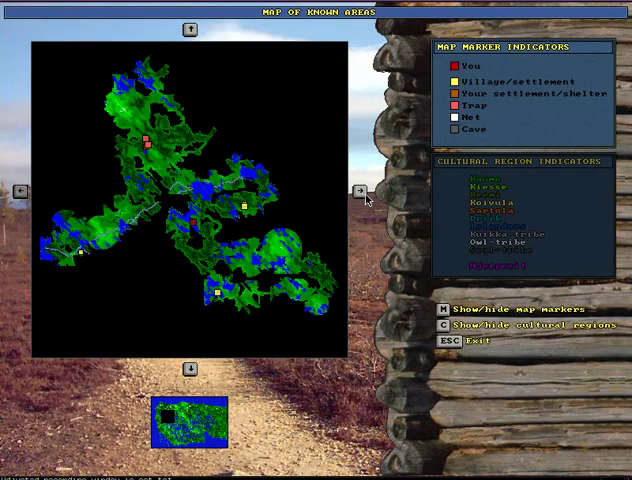
key(Escape)
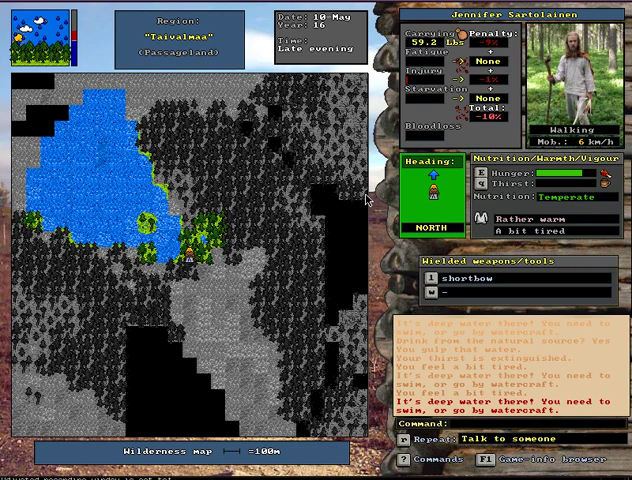
Walk north-east into Raitolaaja and wind north-west through it
key(KP_9)
key(KP_9)
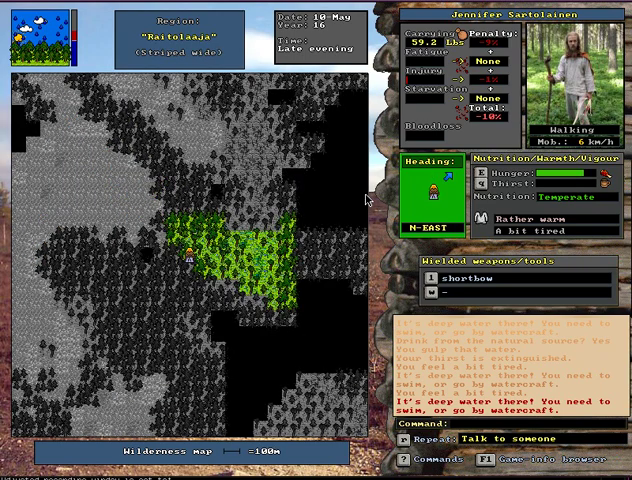
key(KP_9)
key(KP_8)
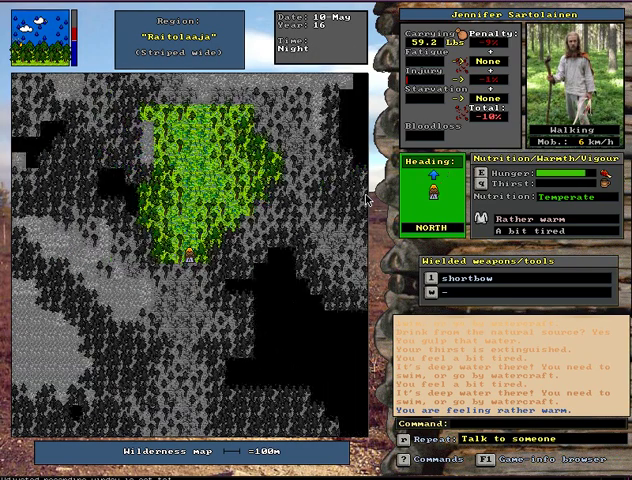
key(KP_8)
key(KP_7)
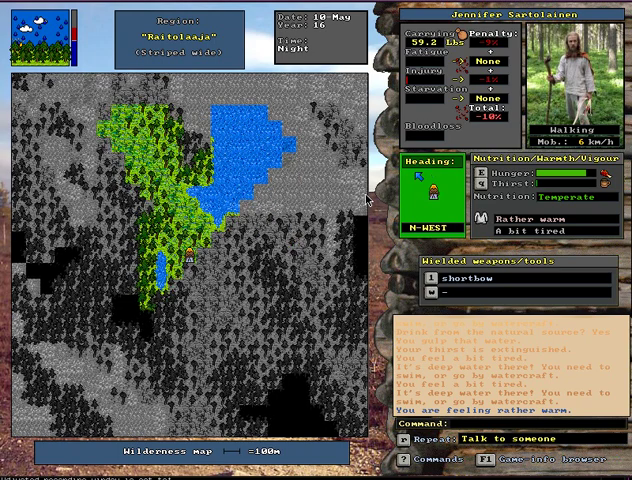
key(KP_4)
key(KP_1)
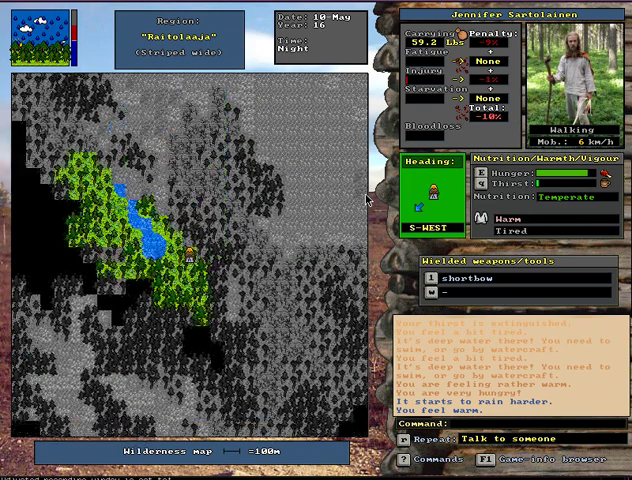
key(KP_7)
key(KP_7)
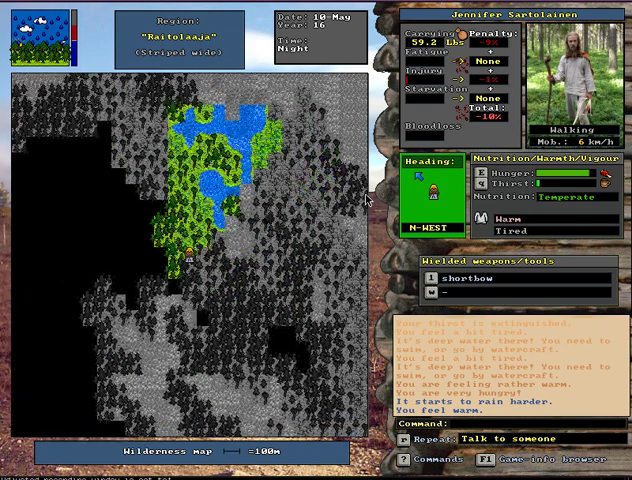
Walk west past a small lake into Kammenvirta, reaching deep water by late night
key(KP_4)
key(KP_4)
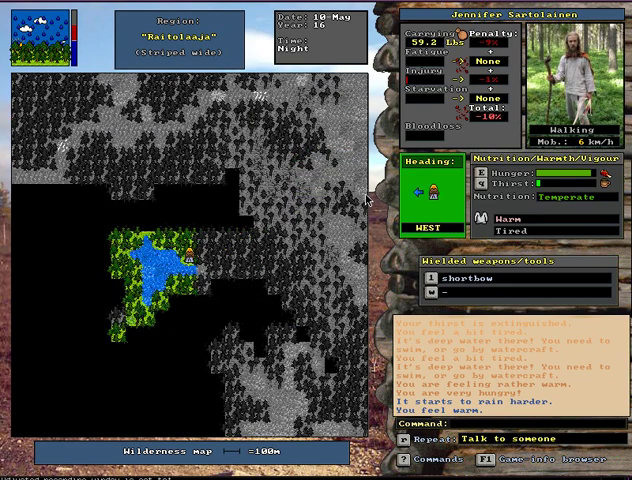
key(KP_4)
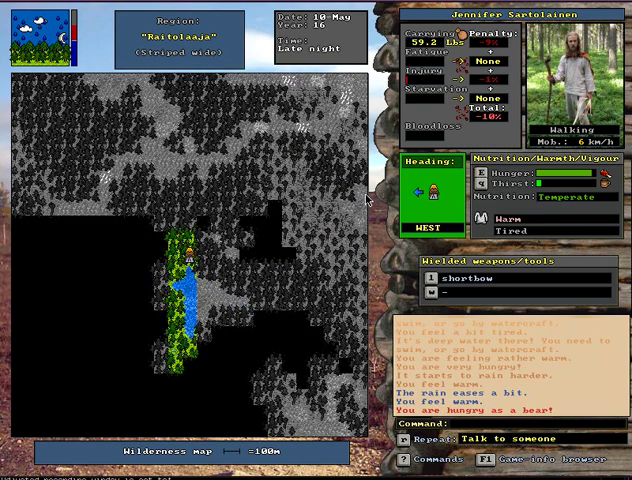
key(KP_1)
key(KP_4)
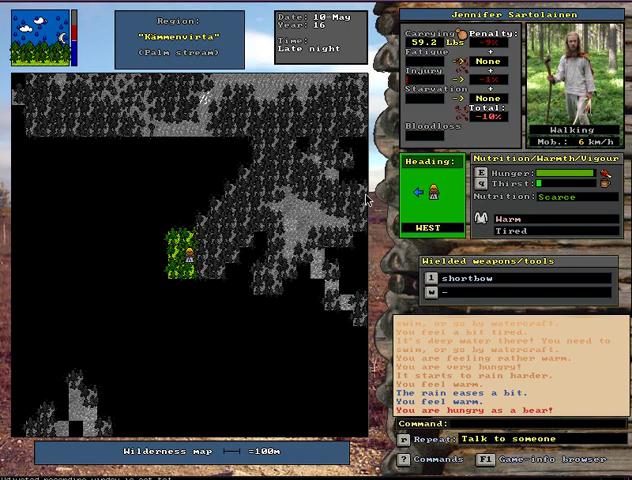
key(KP_7)
key(KP_4)
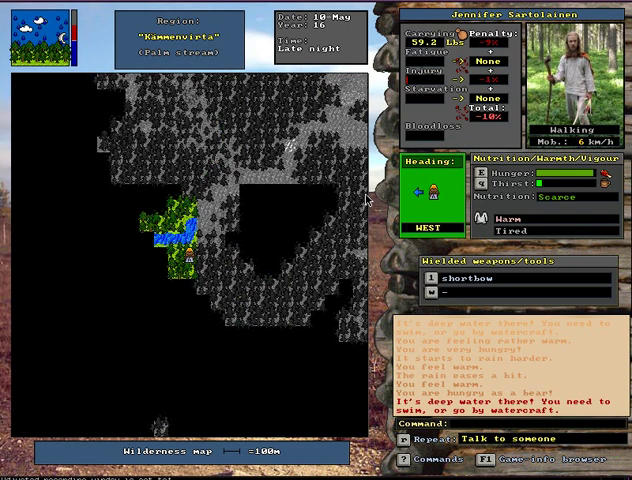
key(KP_4)
key(KP_4)
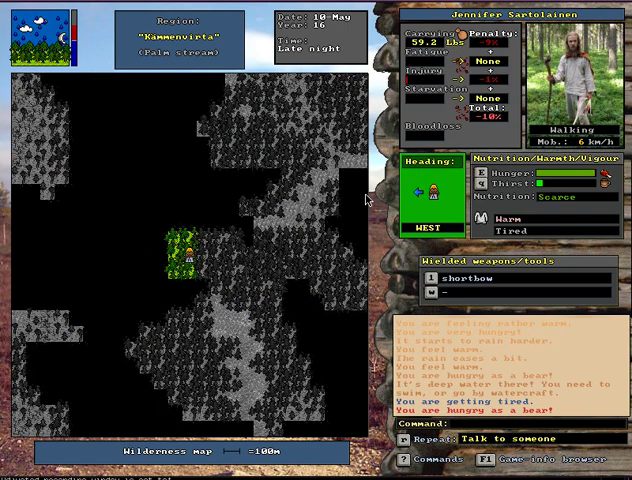
key(KP_4)
key(KP_4)
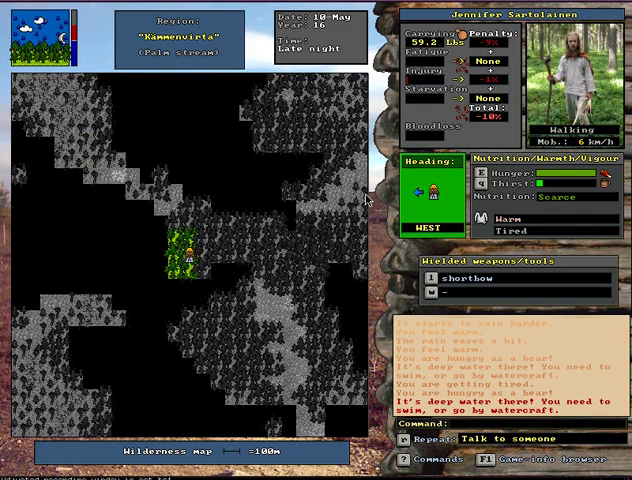
key(KP_4)
Walk back and forth along the river, then check the map of known areas
key(KP_7)
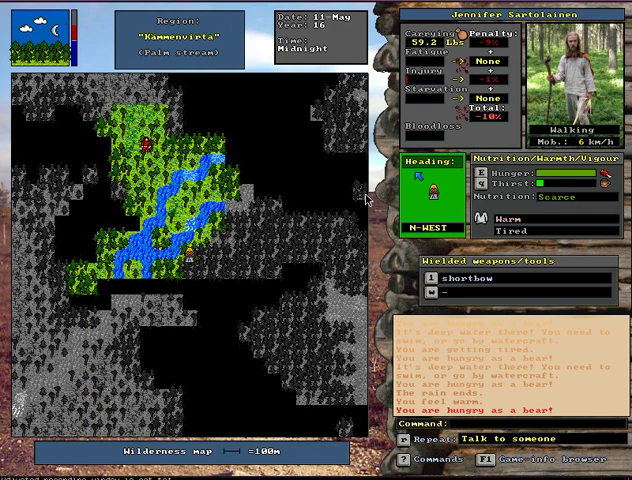
key(KP_9)
key(KP_1)
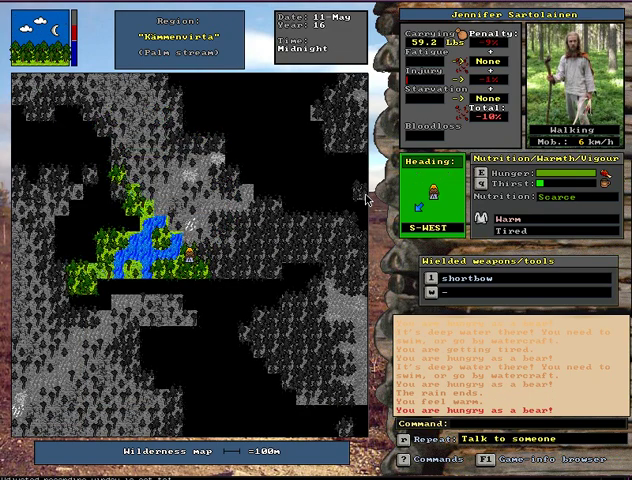
key(KP_1)
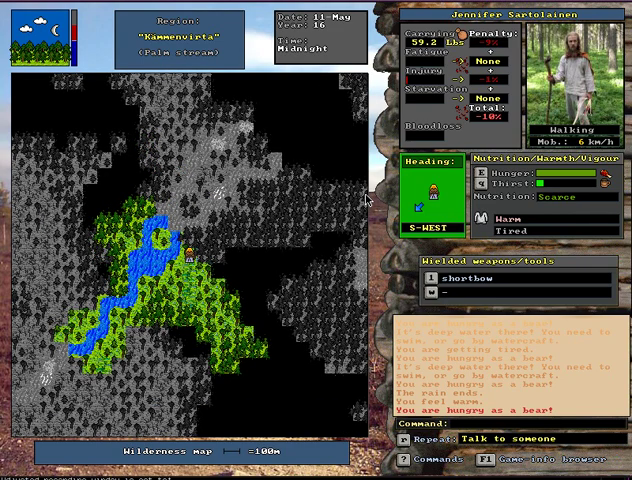
key(F6)
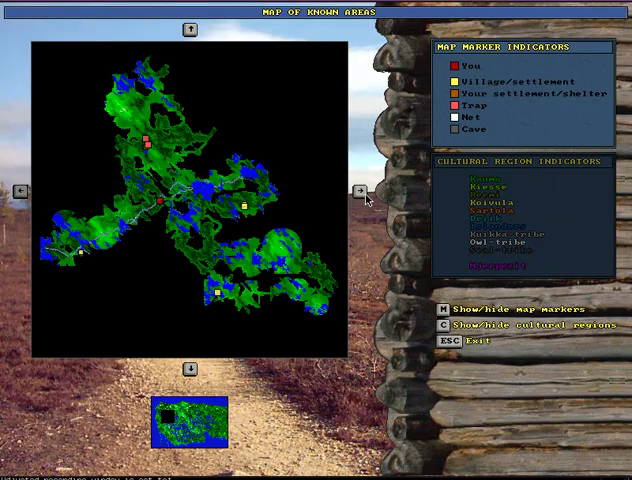
key(Escape)
Walk east and north-east past deep water into Raitolaaja near the Tapionkoski rapids
key(KP_8)
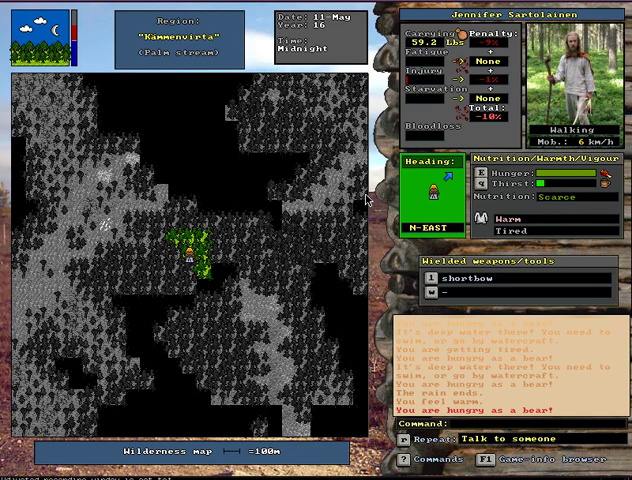
key(KP_8)
key(KP_6)
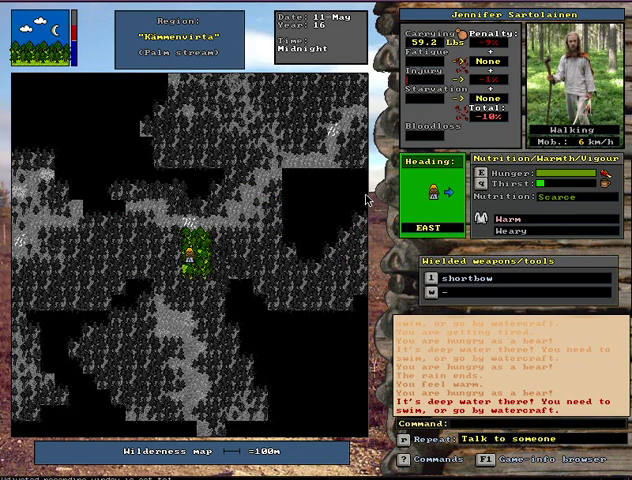
key(KP_9)
key(KP_9)
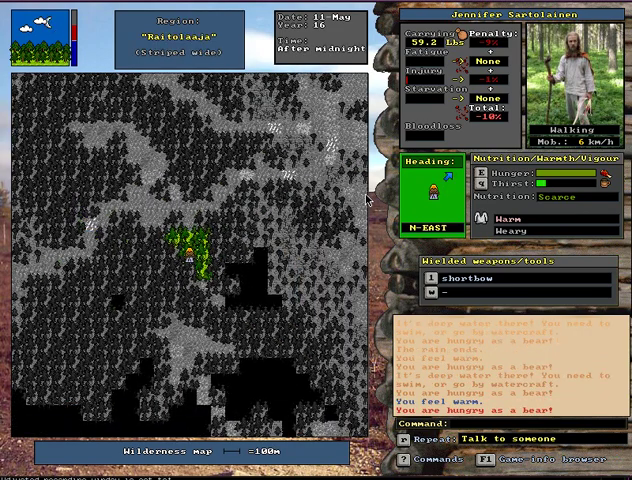
key(KP_9)
key(KP_3)
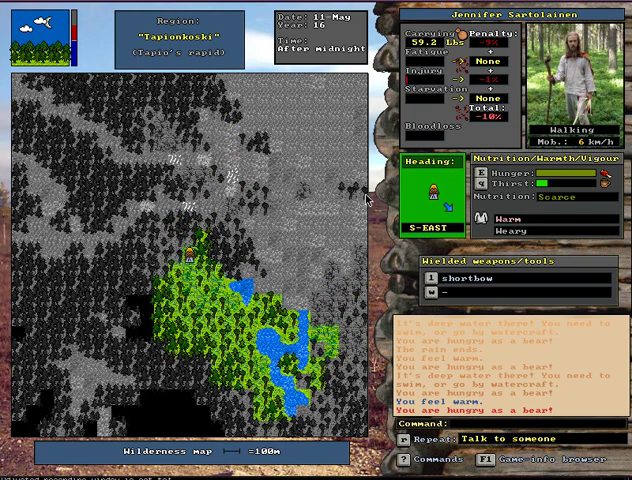
key(KP_3)
key(KP_3)
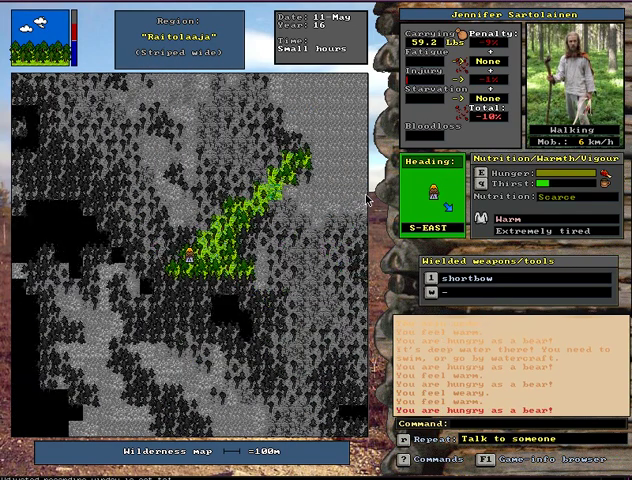
Head east, recheck the known-areas map, and walk north-east to the lakeshore
key(KP_6)
key(F6)
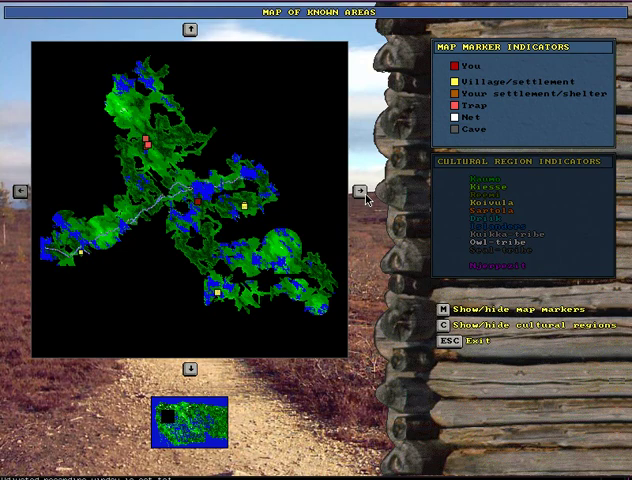
key(Escape)
key(KP_9)
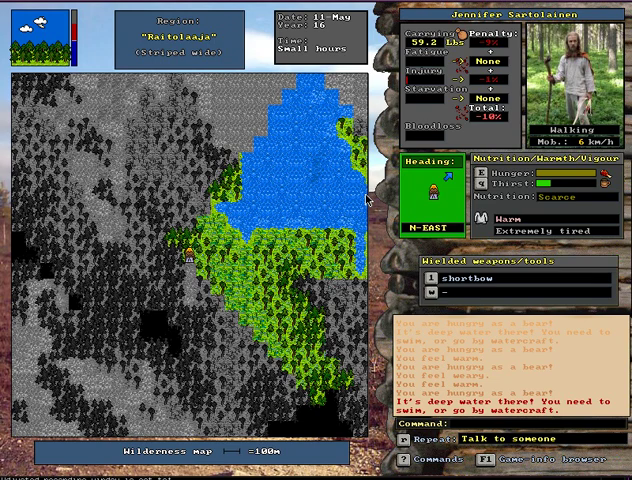
Eat roasted forest reindeer cuts twice until the stomach is full
key(KP_3)
key(e)
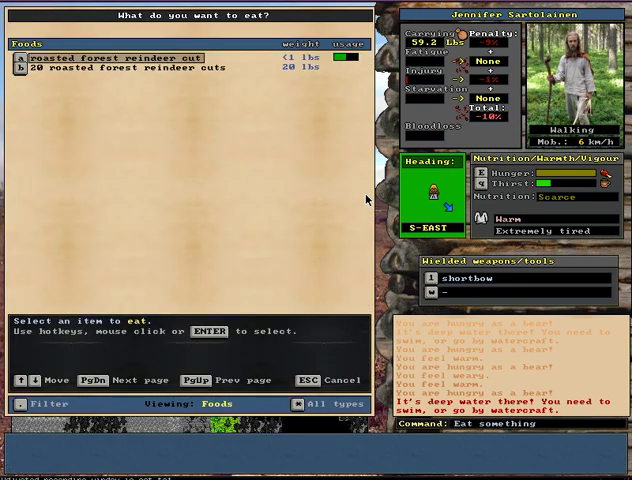
key(Return)
key(e)
key(Return)
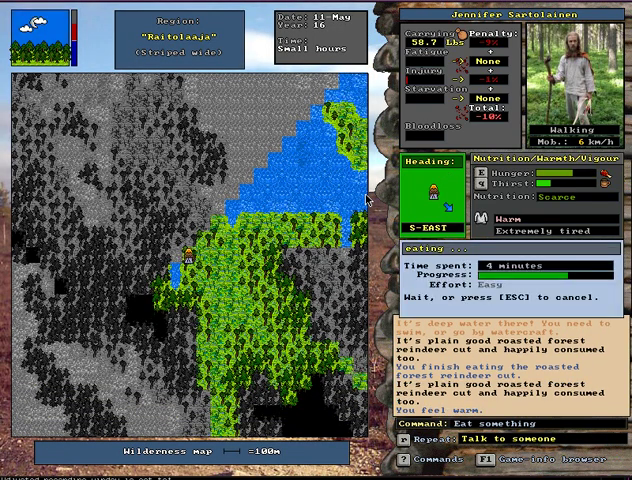
Sleep until the rain wakes you, retry sleeping, then rise and walk south-east along the lake
key(minus)
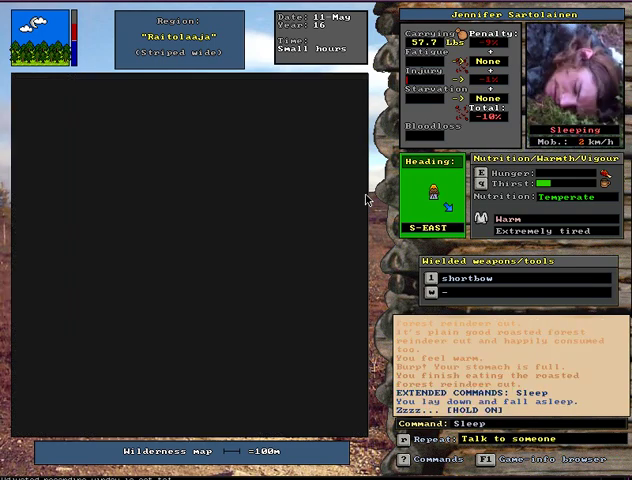
key(Right)
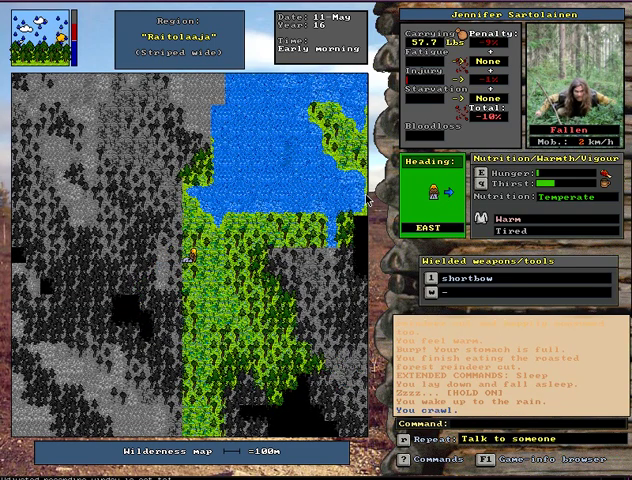
key(minus)
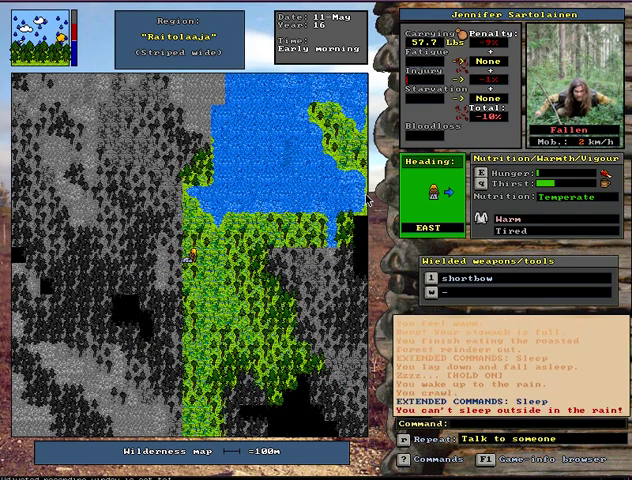
key(plus)
key(Page_Down)
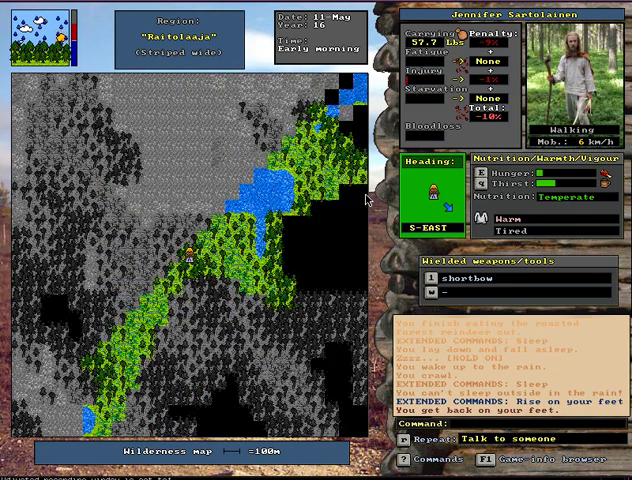
Walk east into Heimonkorpi and through the mire in the rain
key(Right)
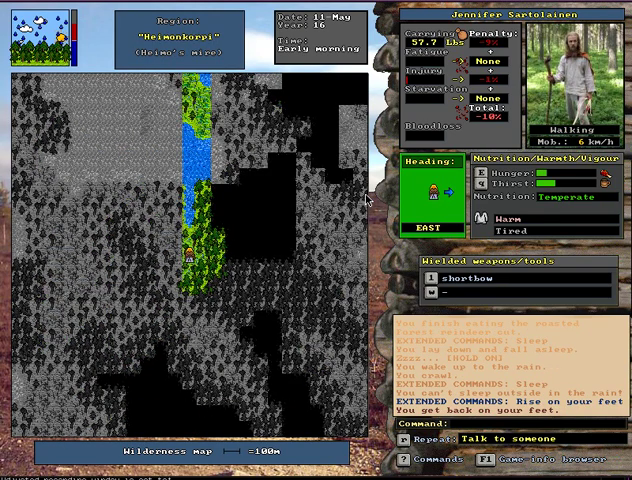
key(Right)
key(Right)
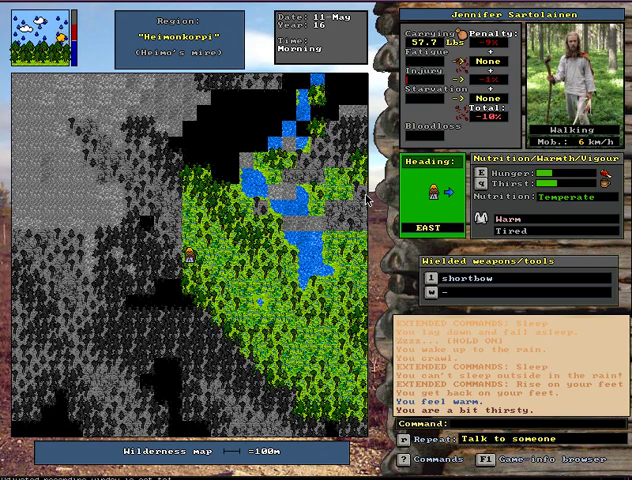
key(Next)
key(Right)
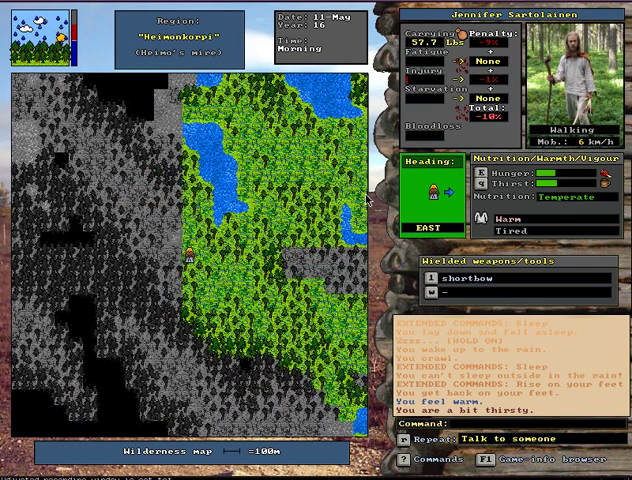
key(Prior)
key(Right)
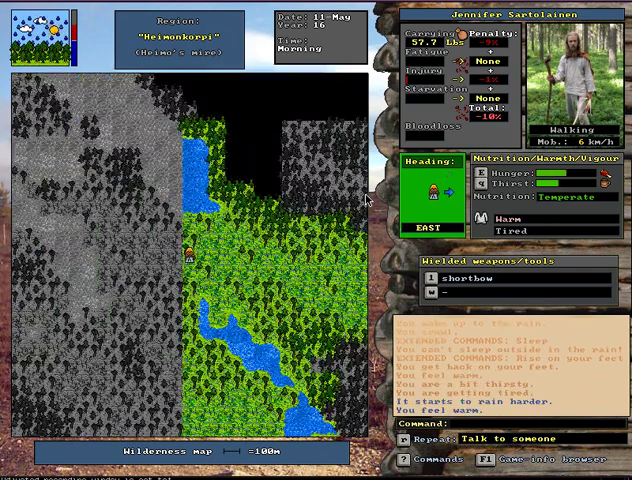
key(Right)
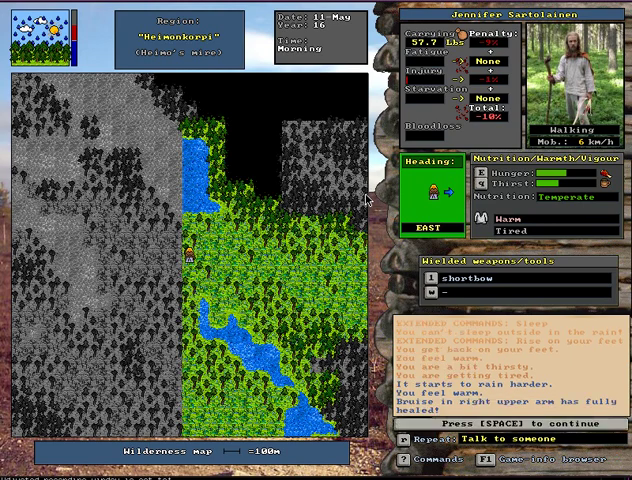
Dismiss the healed-bruise message and walk north-east into Miilumettä
key(space)
key(Prior)
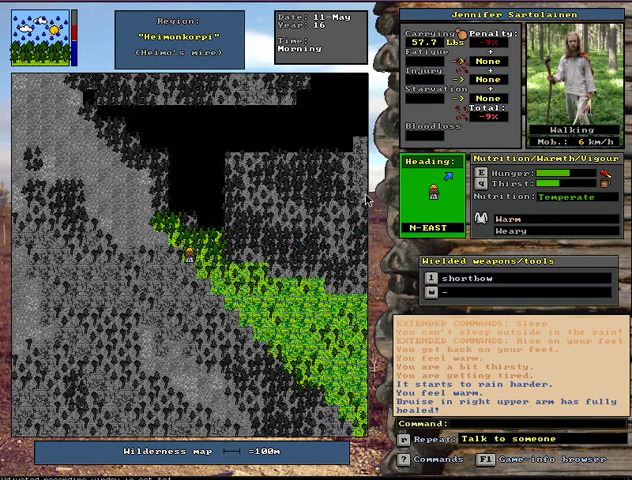
key(Up)
key(Prior)
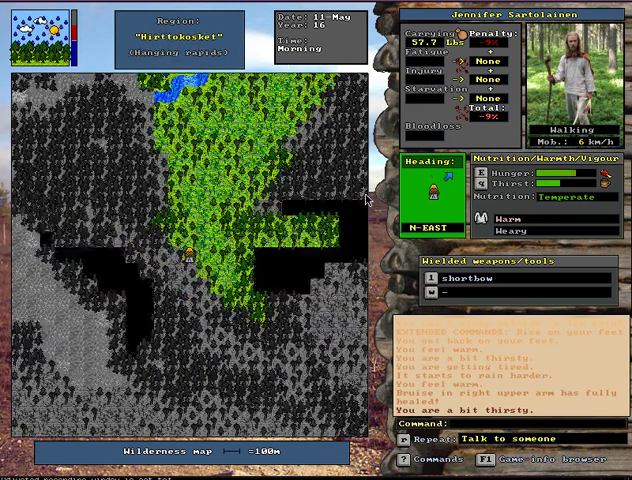
key(Prior)
key(Right)
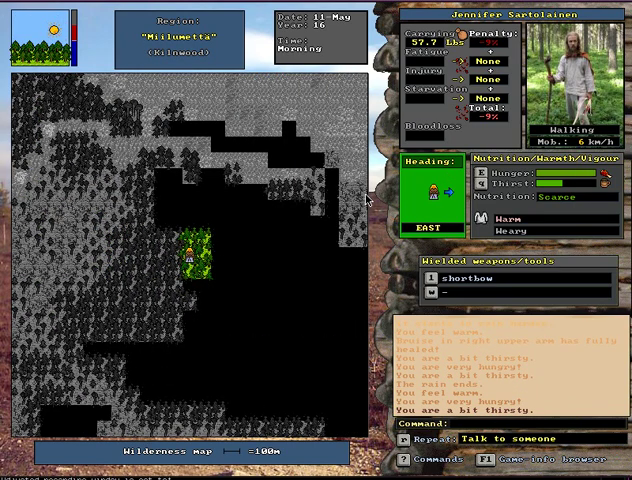
key(KP_End)
key(KP_End)
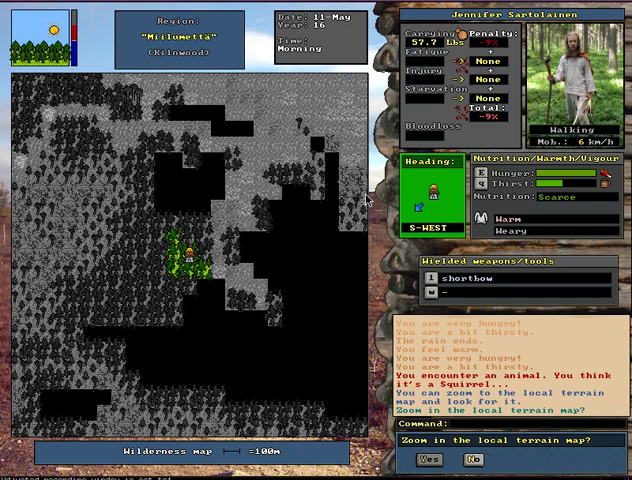
Decline zooming in on the squirrel, walk south, then north-east along the river
key(n)
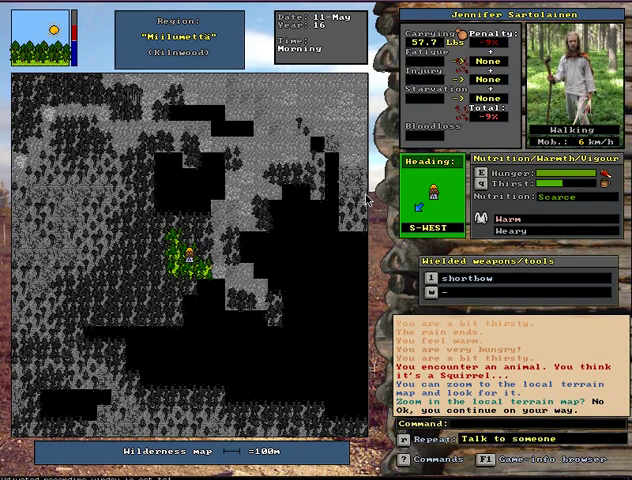
key(KP_Down)
key(KP_Down)
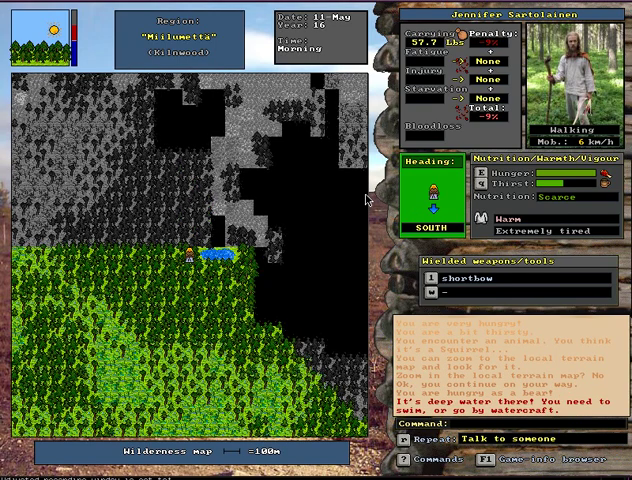
key(KP_Down)
key(KP_Down)
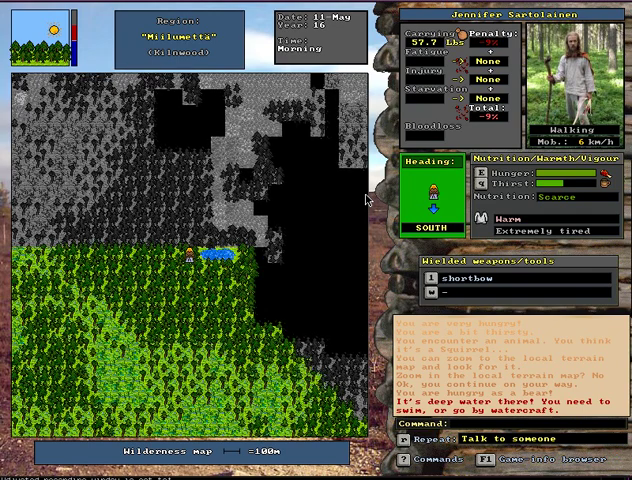
key(KP_Next)
key(KP_Right)
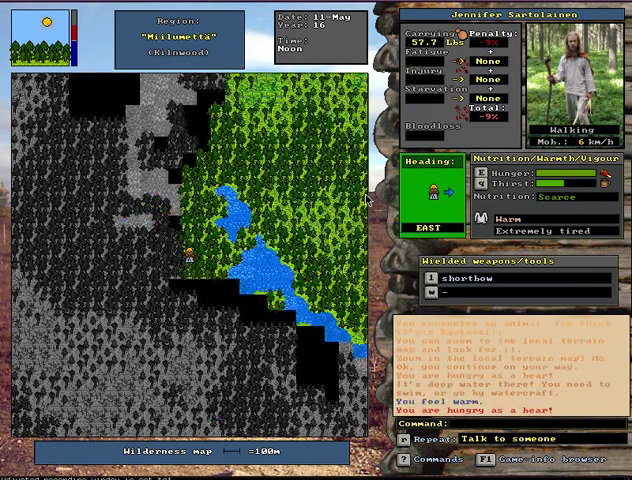
key(KP_Prior)
Walk north-east into Varhotaival, then north-west toward Miilumettä until collapsing asleep
key(minus)
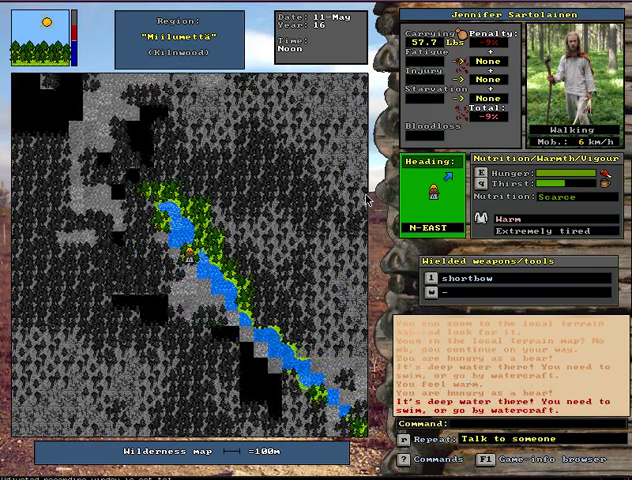
key(KP_Up)
key(KP_Prior)
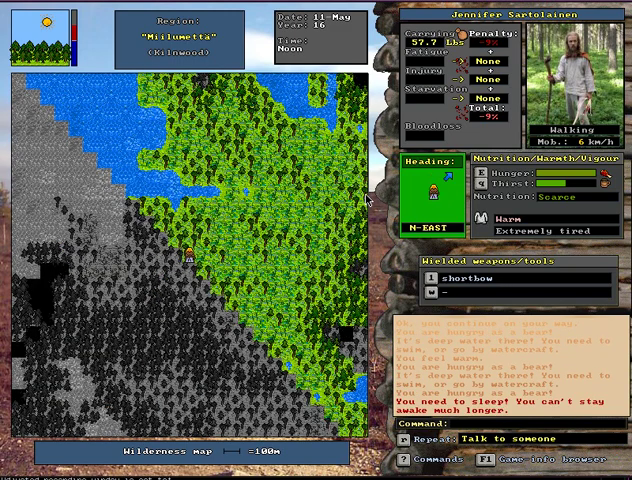
key(KP_Prior)
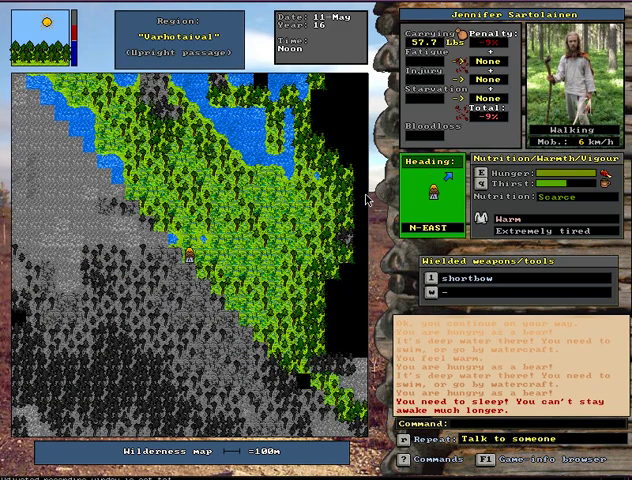
key(KP_Prior)
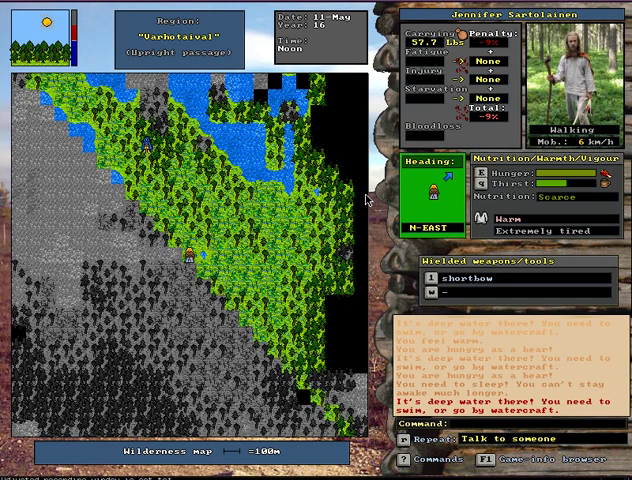
key(KP_Home)
key(KP_Up)
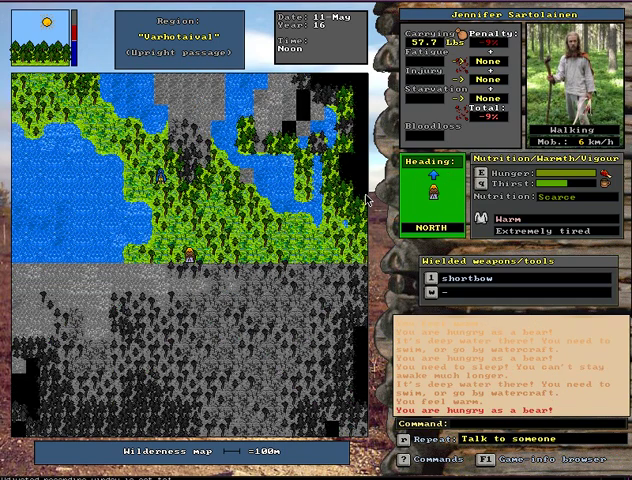
key(KP_Home)
Wake from the exhaustion sleep and eat roasted forest reindeer cut until full
key(KP_Up)
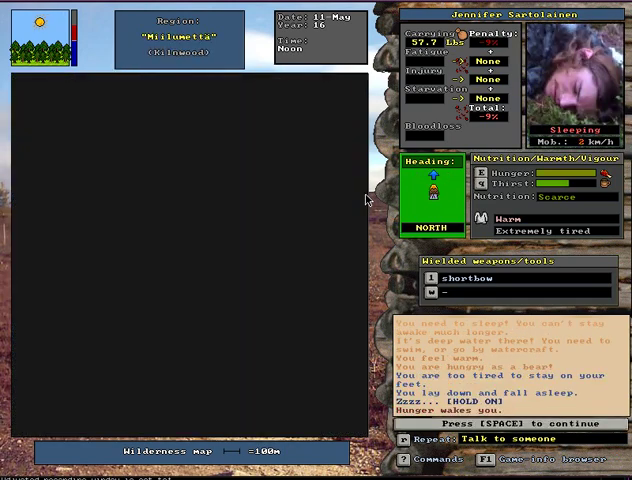
key(space)
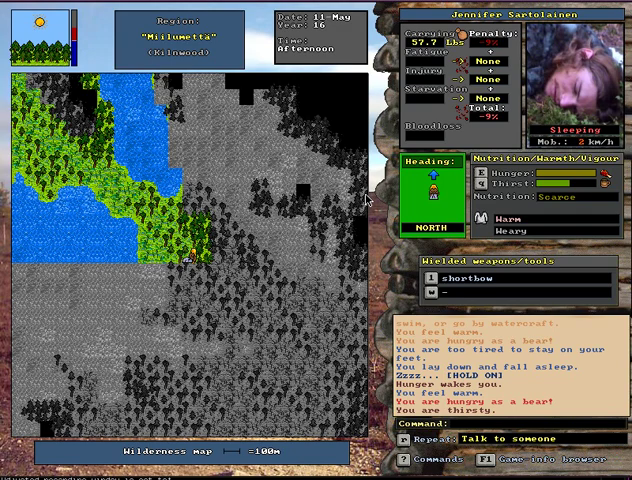
key(e)
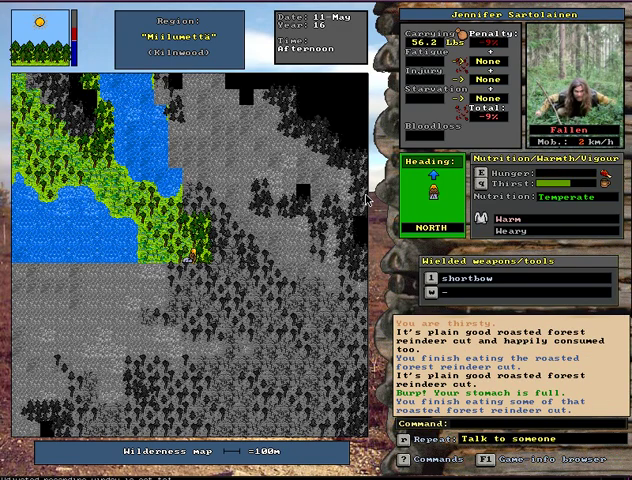
Get back on your feet and walk south-east into Varhotaival
key(Up)
key(KP_3)
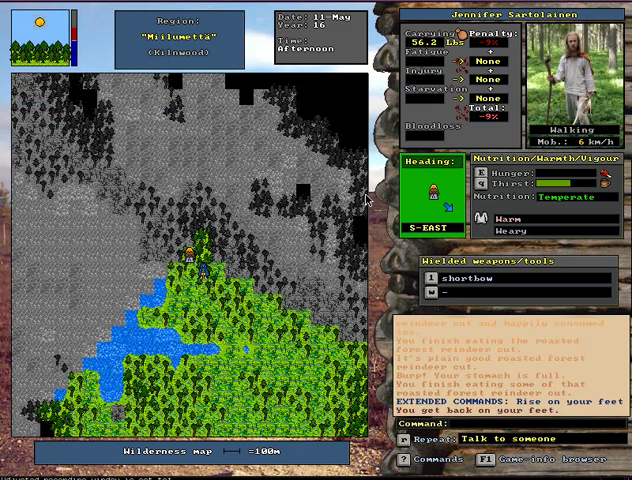
key(KP_3)
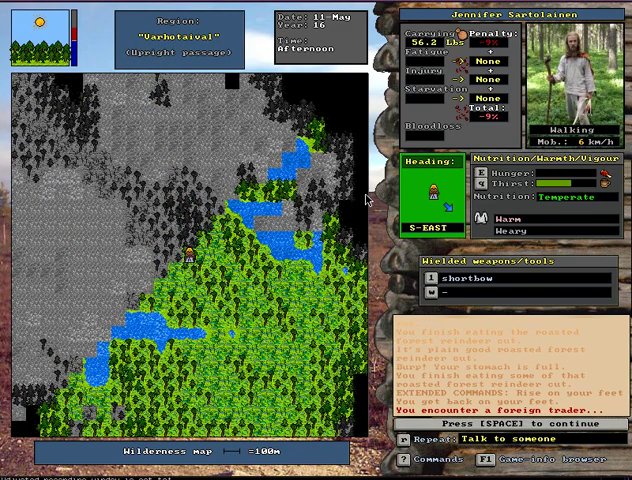
Zoom in on the trader encounter and step south-west across the pine mire
key(space)
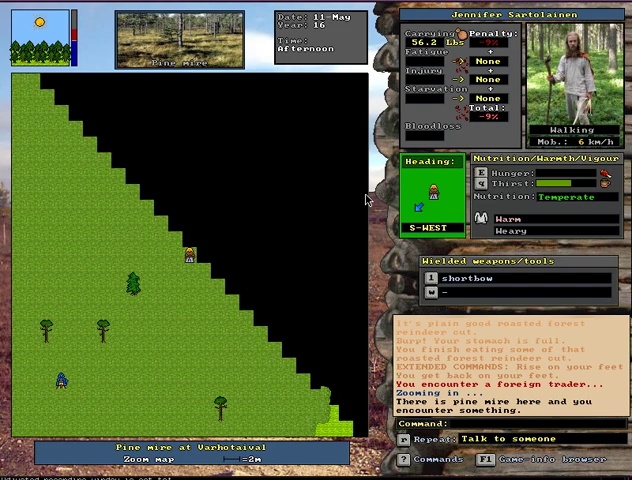
key(KP_1)
key(KP_2)
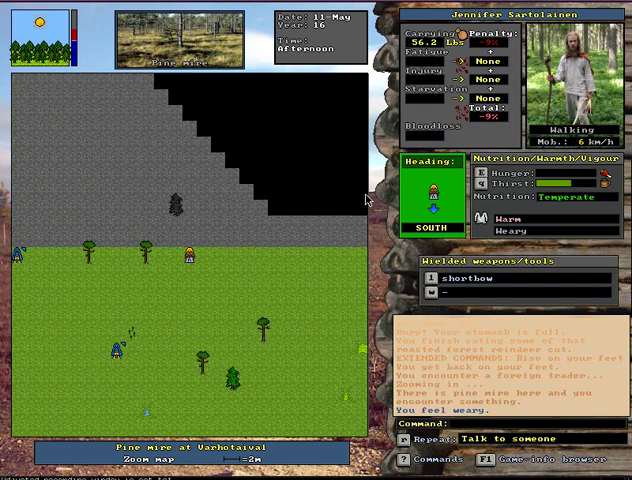
key(KP_1)
key(KP_1)
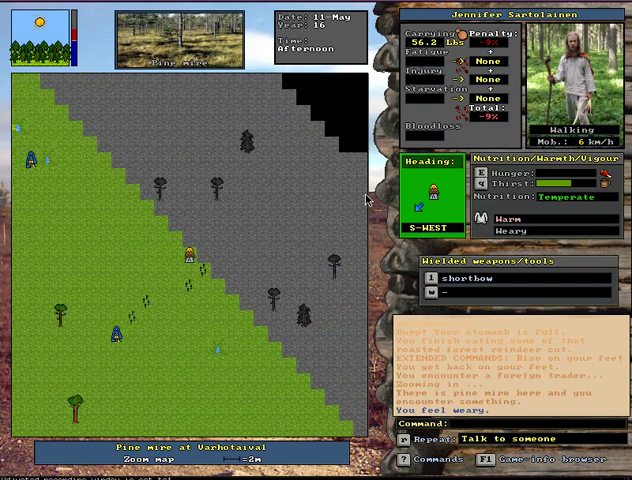
key(KP_1)
Examine the nearby foreign trader's clothing and gear
key(x)
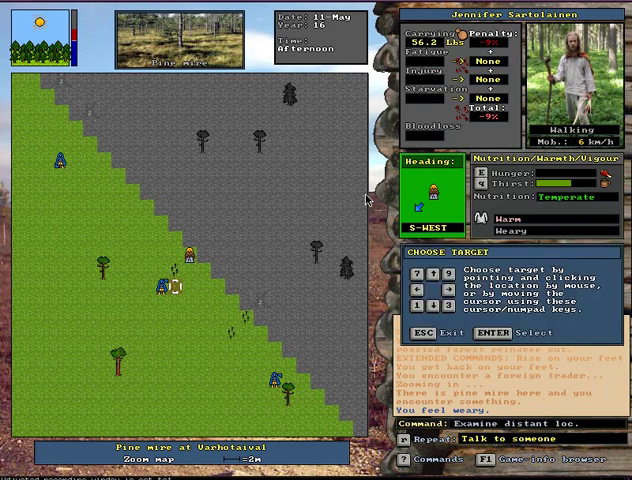
key(Return)
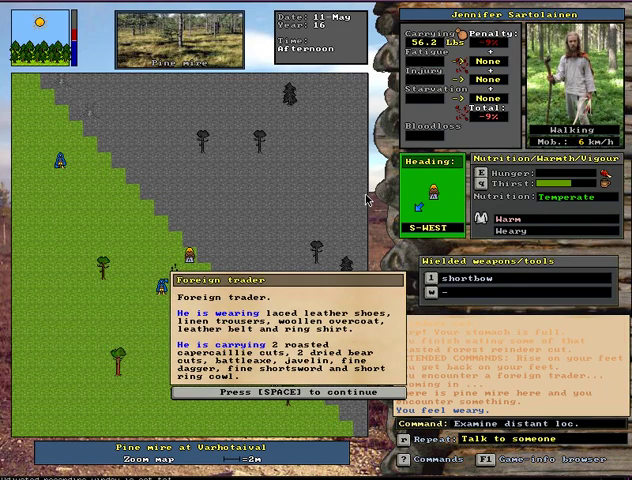
key(space)
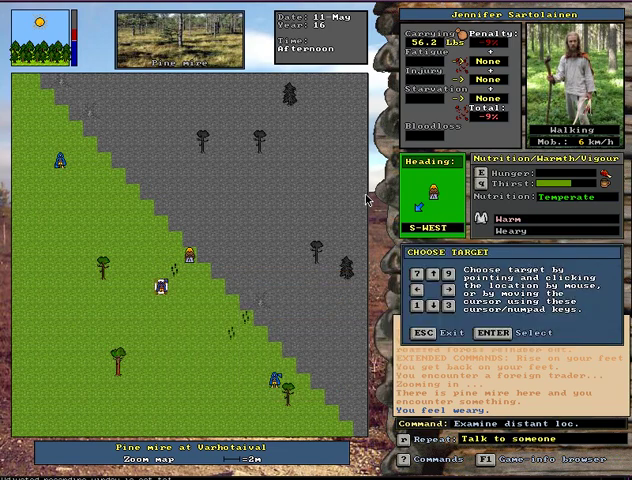
Examine the second, more distant foreign trader
key(Home)
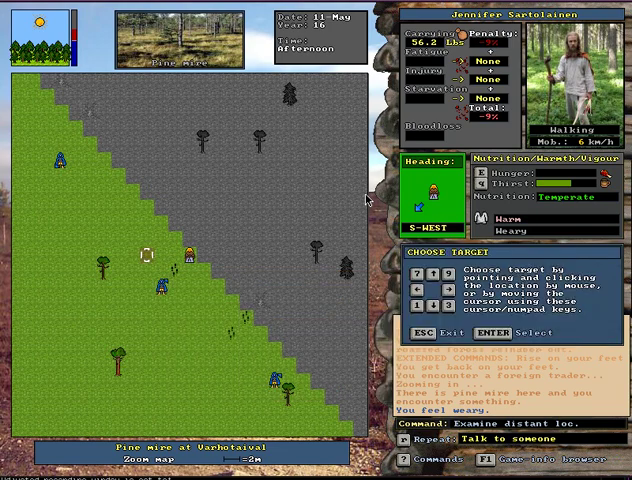
key(shift+Left)
key(Page_Up)
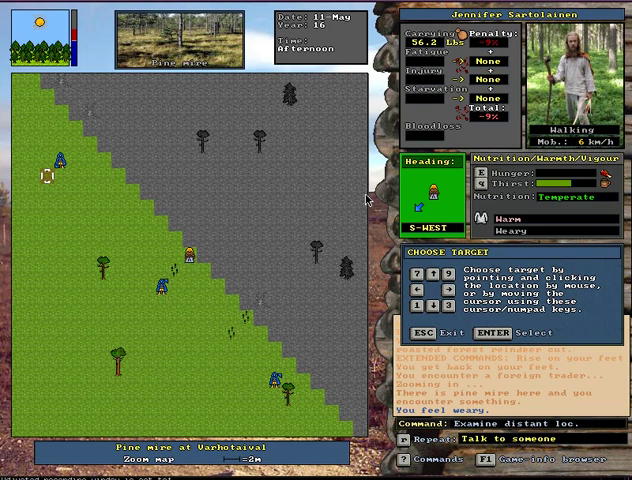
key(Return)
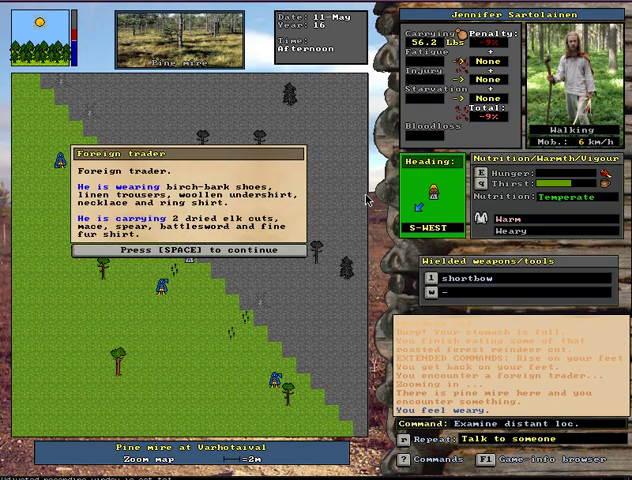
key(space)
Walk north and pull back to a wider view
key(Page_Up)
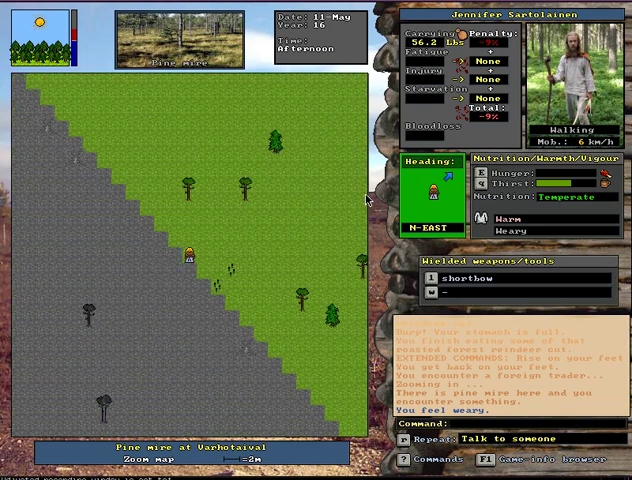
key(Home)
key(minus)
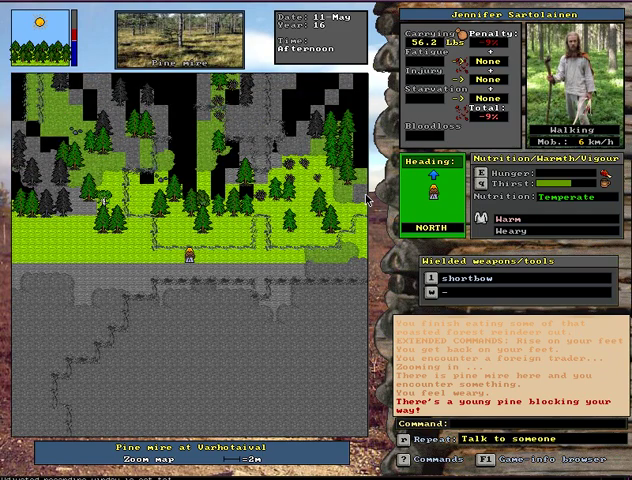
Walk north-west into Kurunperä and west beside the water
key(minus)
key(KP_Home)
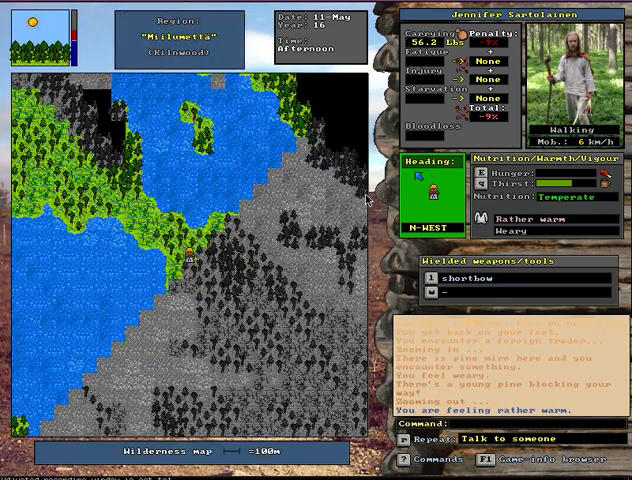
key(KP_Home)
key(KP_Left)
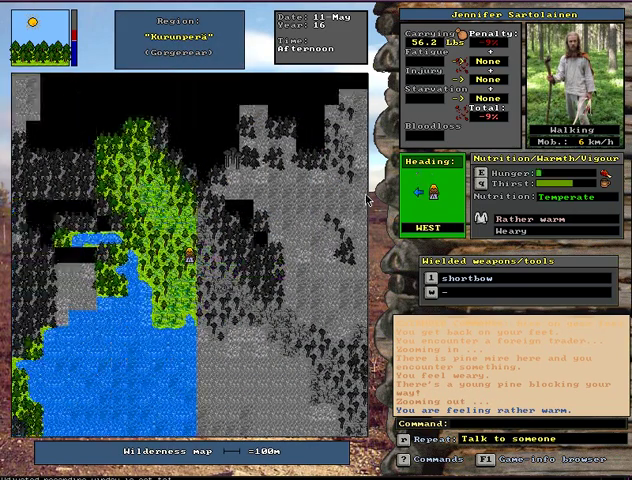
key(KP_Left)
Drink from the natural water source and fill the waterskin
key(q)
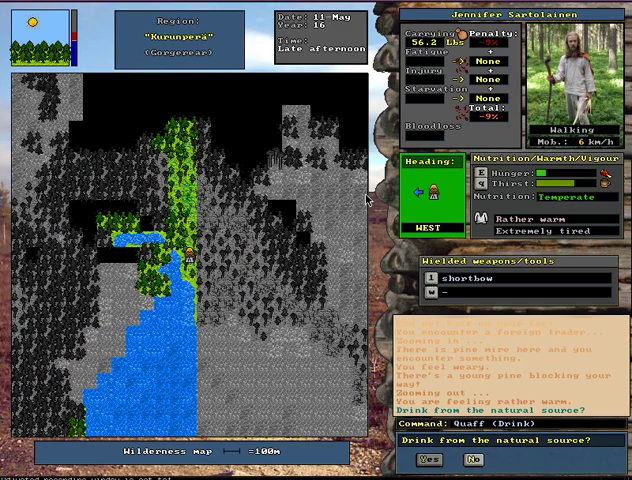
key(y)
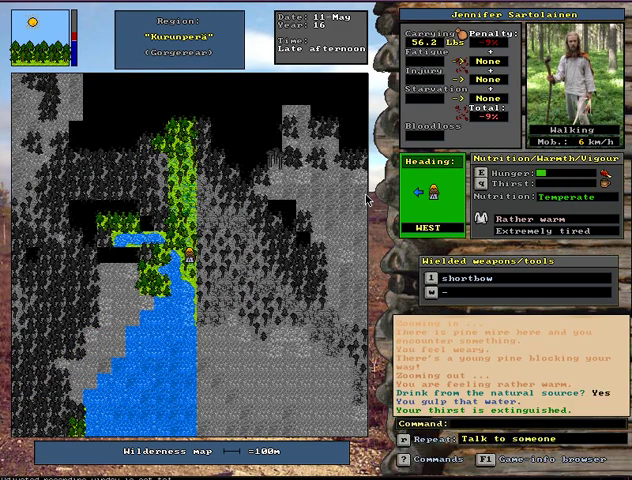
key(shift+f)
key(a)
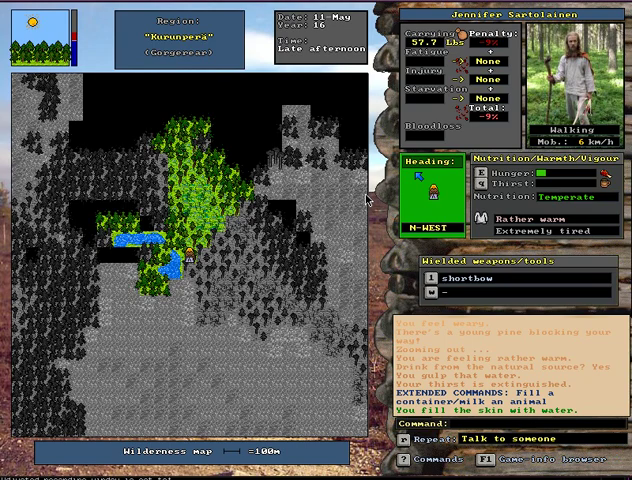
key(Return)
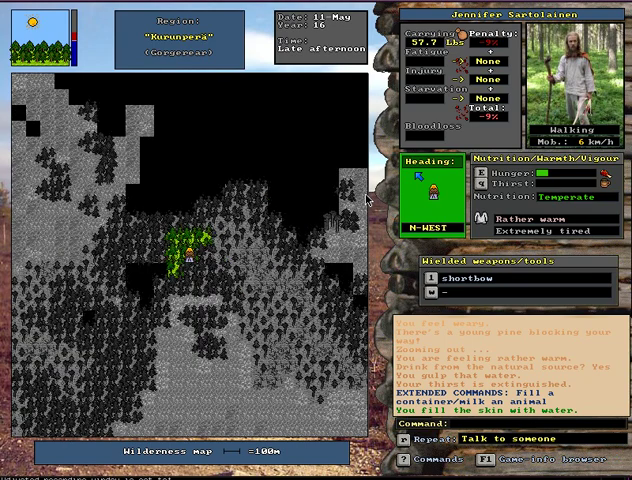
Check the known-areas map and walk west and north-west into Pärrintaival
key(m)
key(Escape)
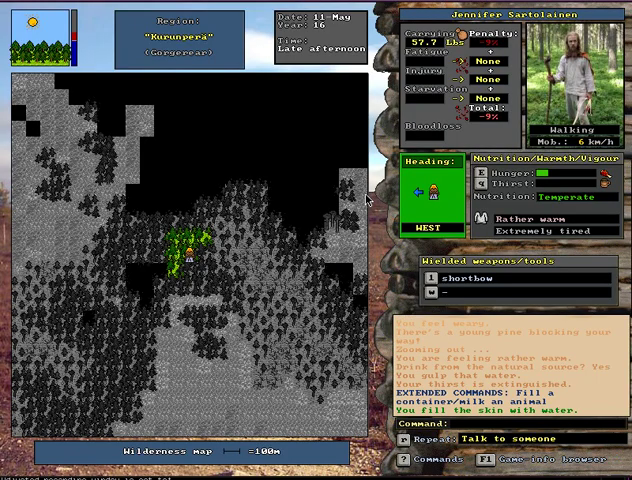
key(KP_1)
key(KP_4)
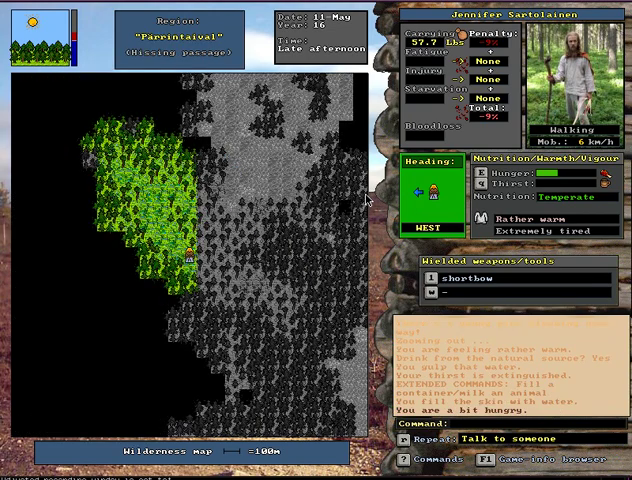
key(KP_7)
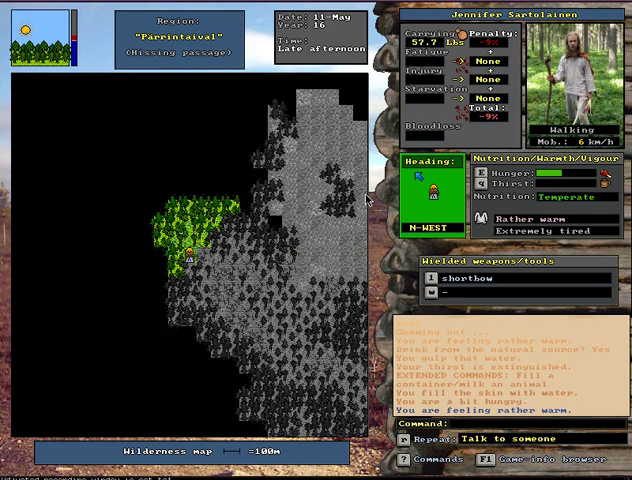
key(F6)
key(Escape)
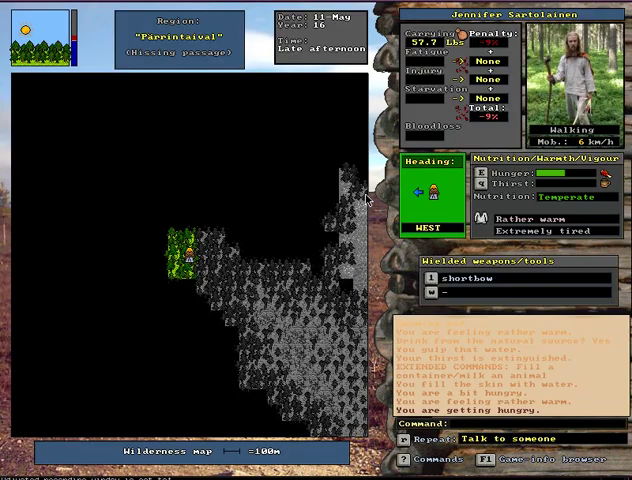
Crawl west, sleep off the exhaustion, and rise again
key(KP_4)
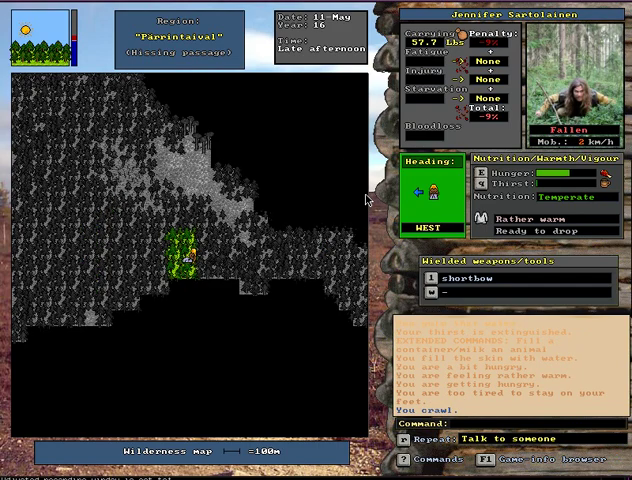
key(minus)
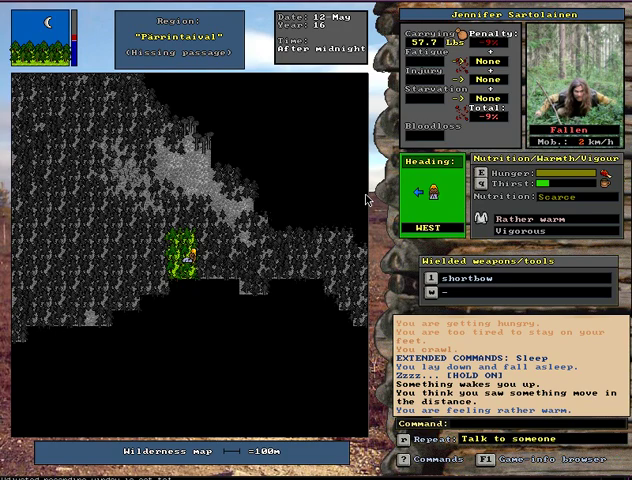
key(plus)
Walk west into Koivuerä and eat roasted forest reindeer cuts until full
key(Left)
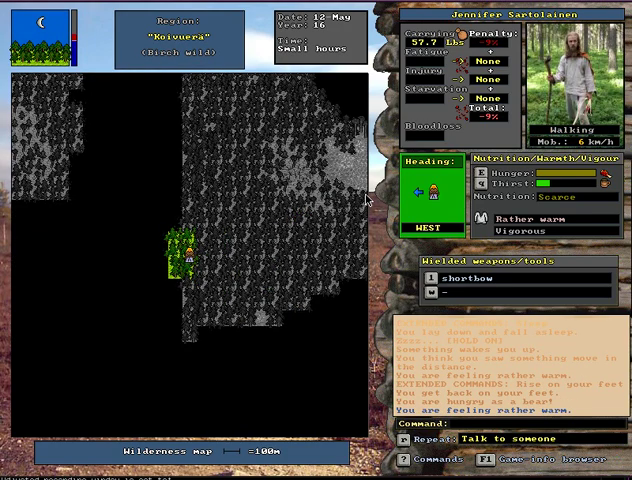
key(Left)
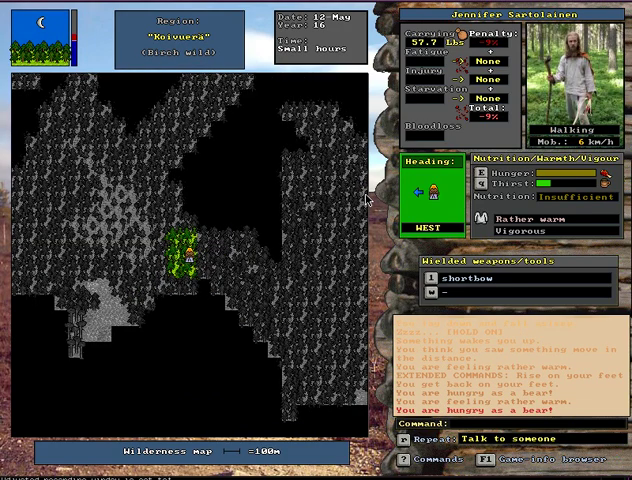
key(e)
key(a)
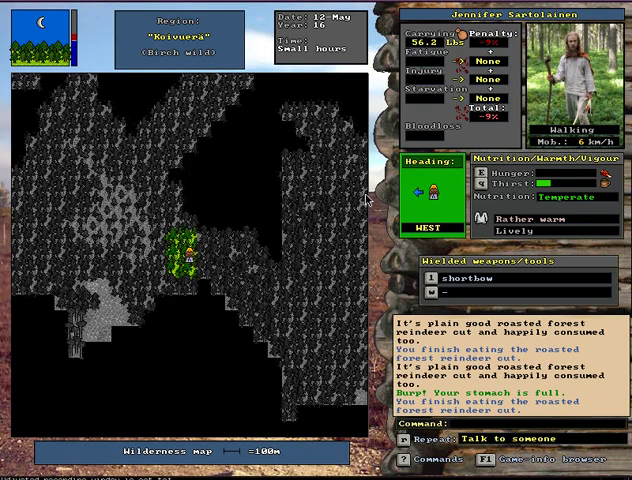
Walk west, north and north-west into Pielikangas
key(Left)
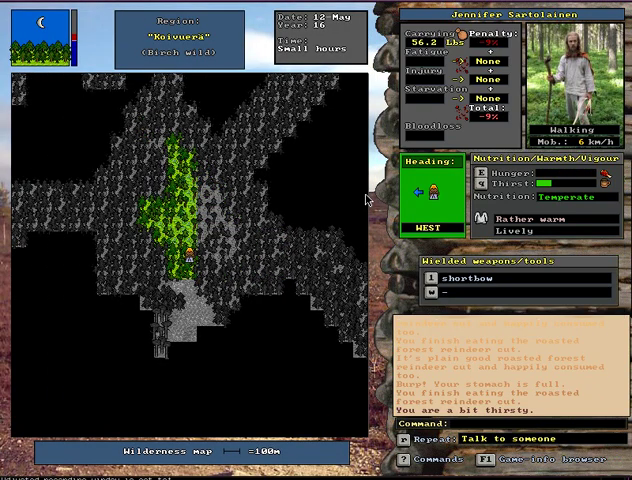
key(Left)
key(Home)
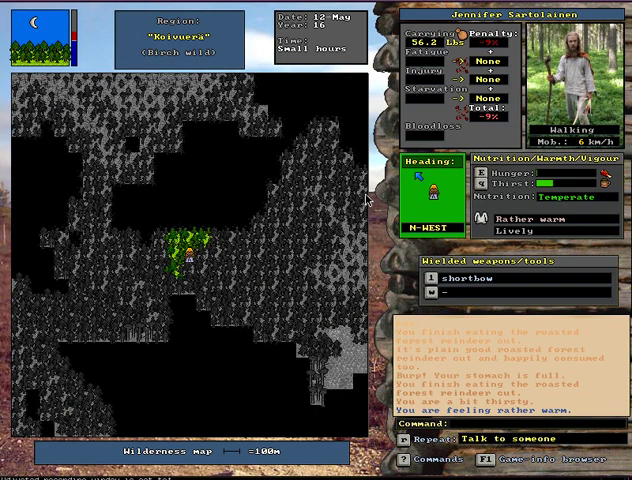
key(Up)
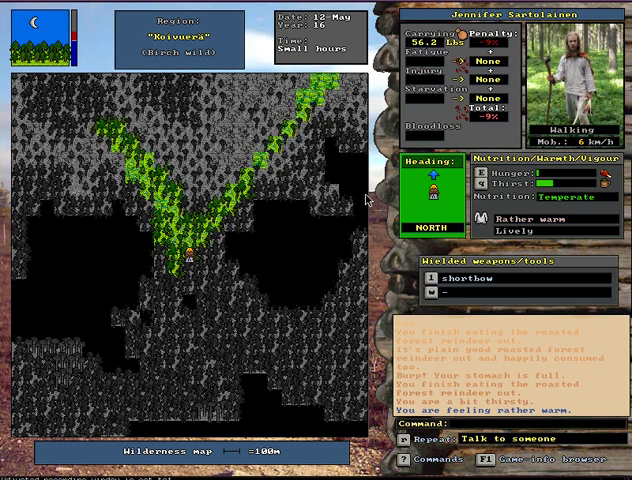
key(Up)
key(Home)
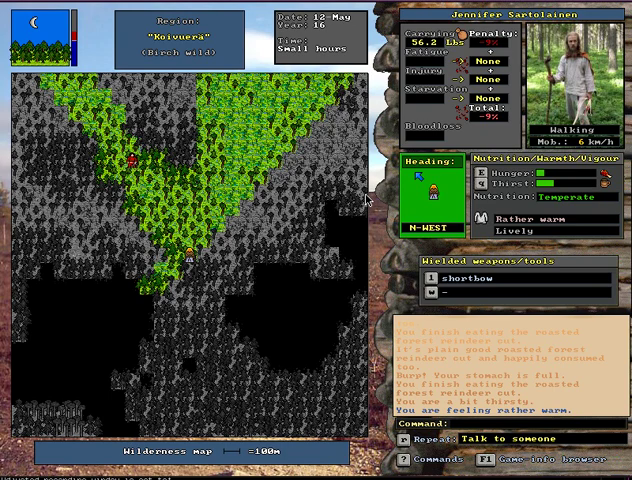
key(Left)
key(Left)
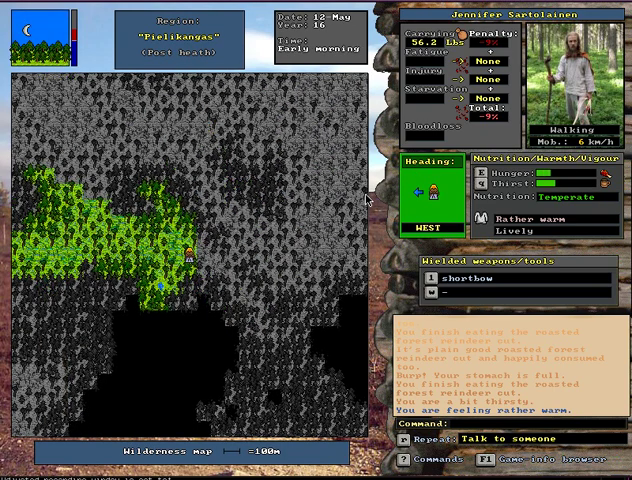
Walk north-west into Rumarahka and check the map of known areas
key(Home)
key(Home)
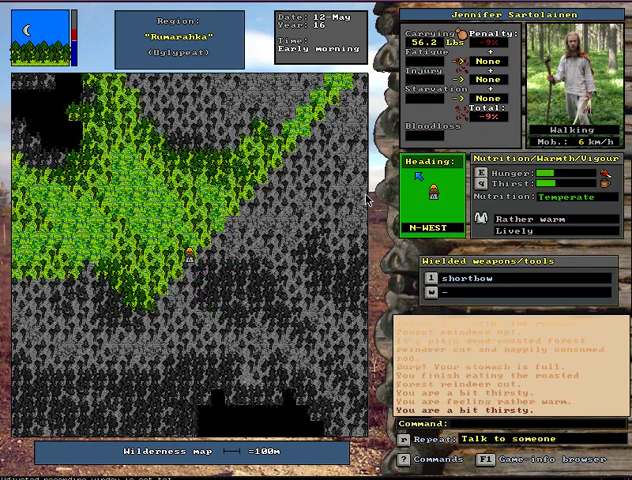
key(F6)
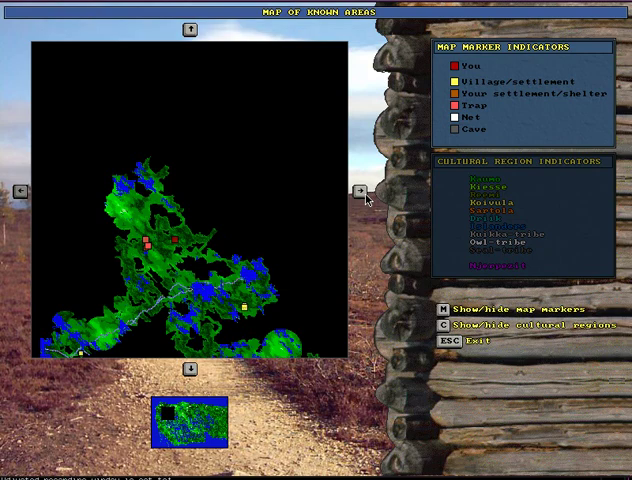
key(Escape)
Walk west and north-west into Lurunkangas
key(Left)
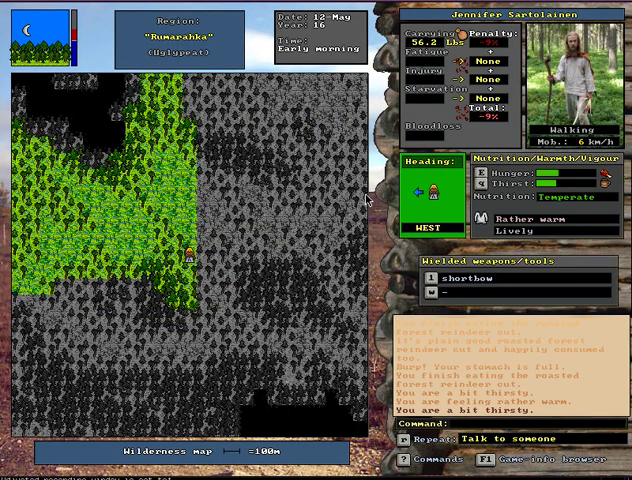
key(Up)
key(Up)
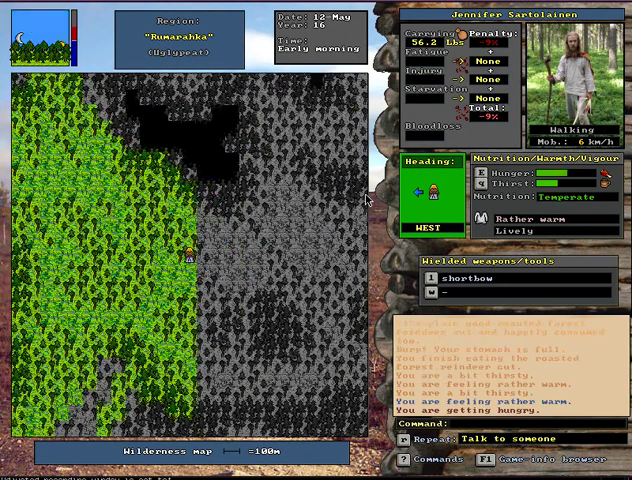
key(Right)
key(Up)
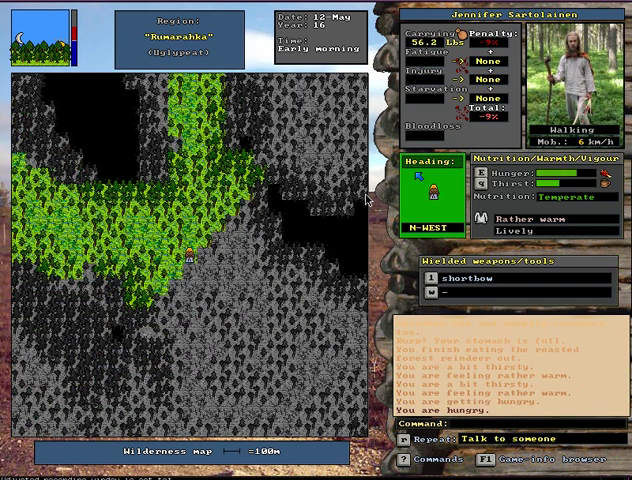
key(Left)
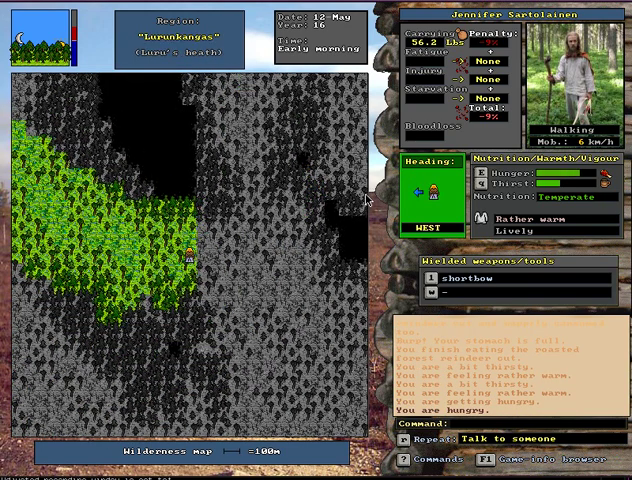
key(Right)
key(Left)
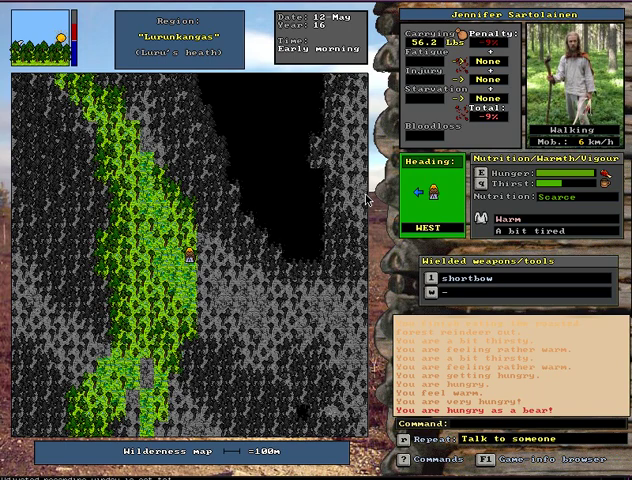
Continue west into Mäyräkangas, then head south-west
key(Left)
key(Right)
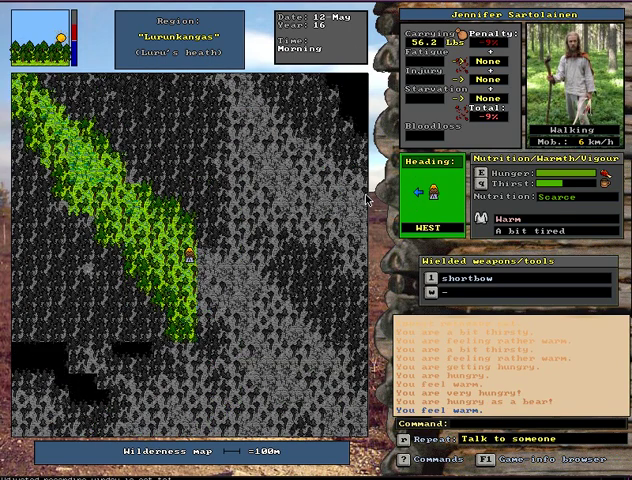
key(Right)
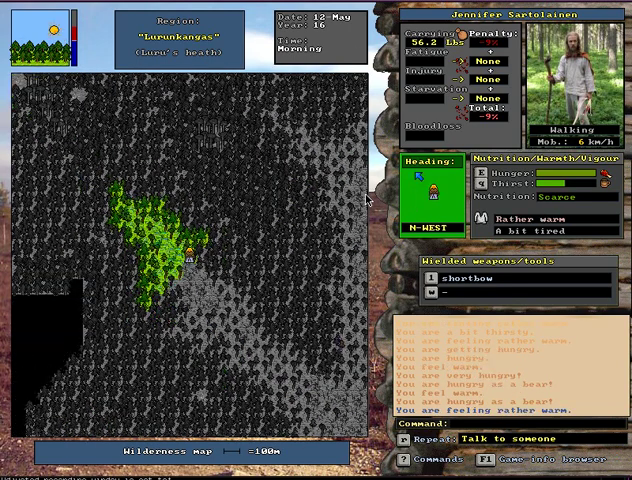
key(Left)
key(Left)
key(Right)
key(Up)
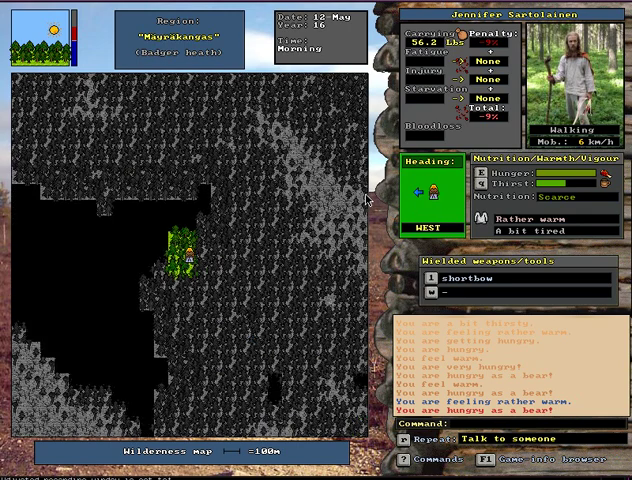
key(Left)
key(Up)
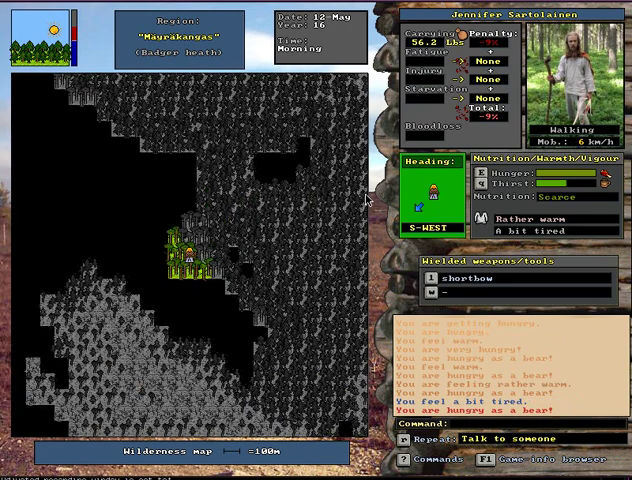
key(Up)
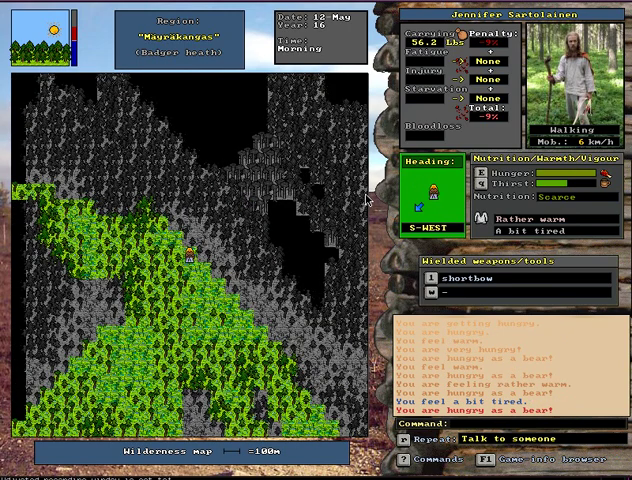
Check the known-areas map, then walk east and south-east to Kuonokangas by the lake
key(F6)
key(Escape)
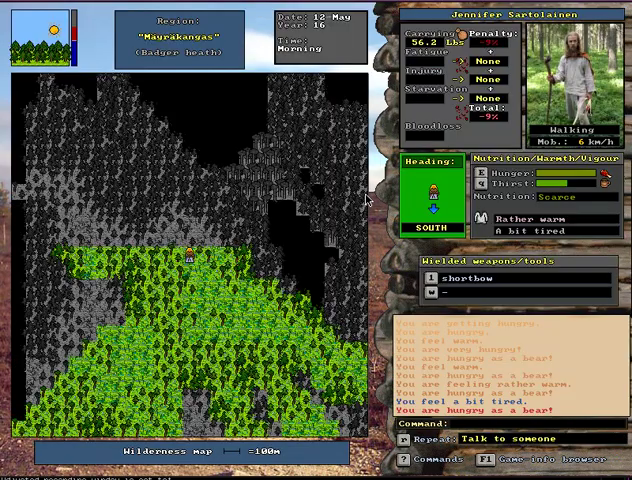
key(Left)
key(Left)
key(Up)
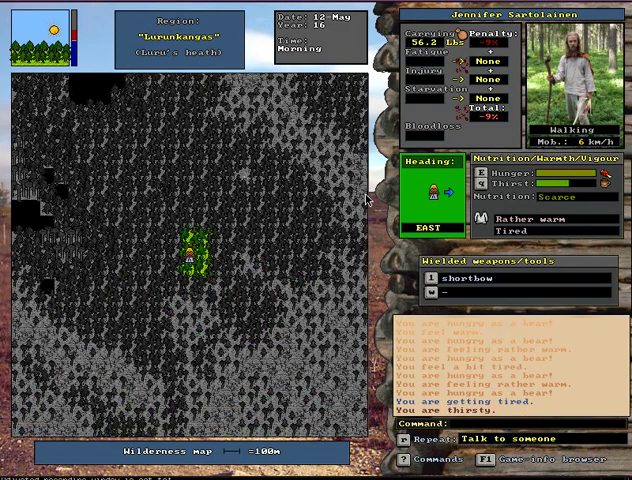
key(Right)
key(Up)
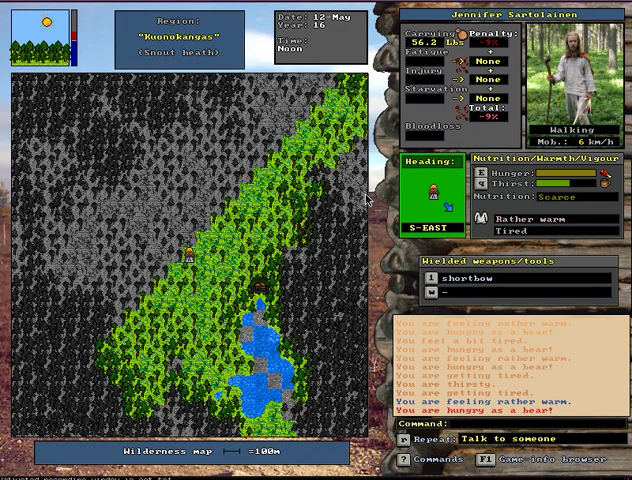
Eat roasted forest reindeer cuts until the stomach is full
key(Left)
key(E)
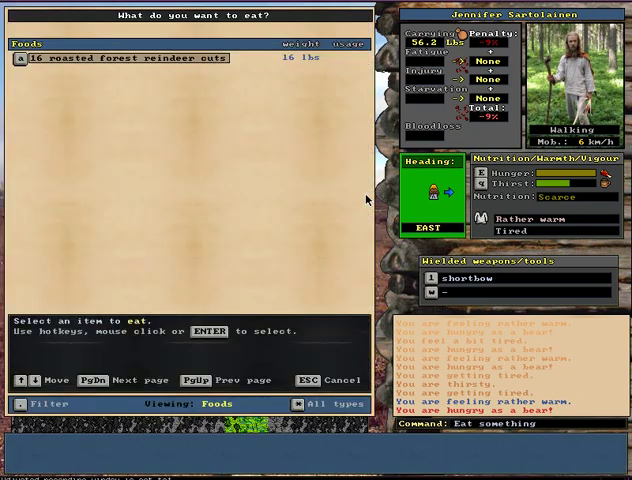
key(Return)
key(e)
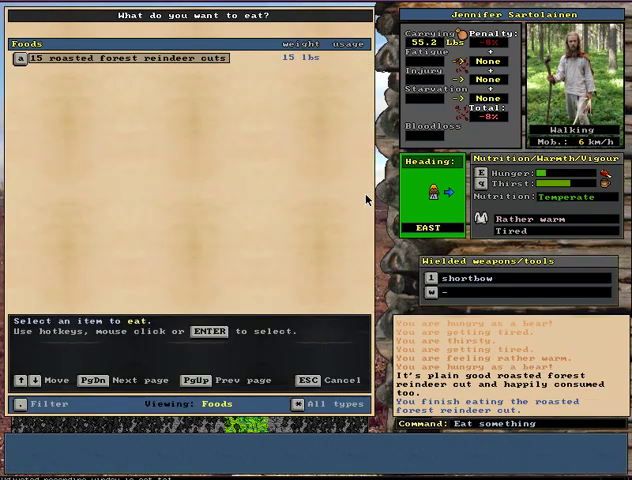
key(Return)
Walk south-east to the lake and drink from it until thirst is gone
key(Right)
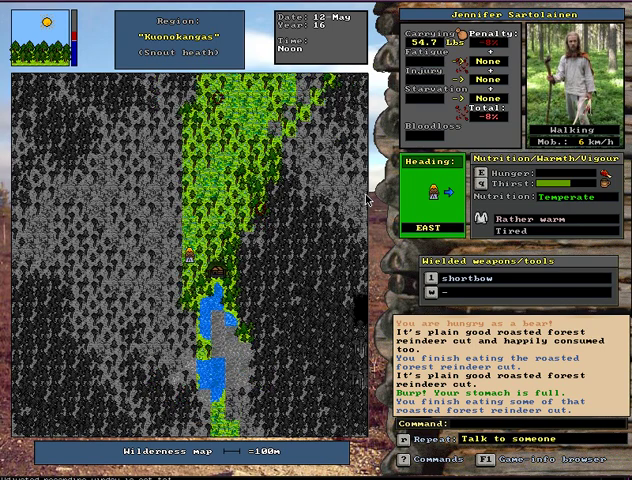
key(KP_3)
key(q)
key(y)
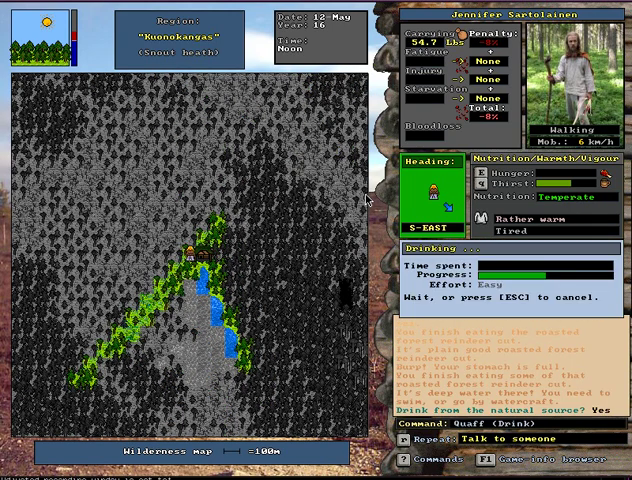
key(KP_6)
Enter Kuonokangas, dismiss the arrival picture, and follow the shore east to the rotten skin
key(Return)
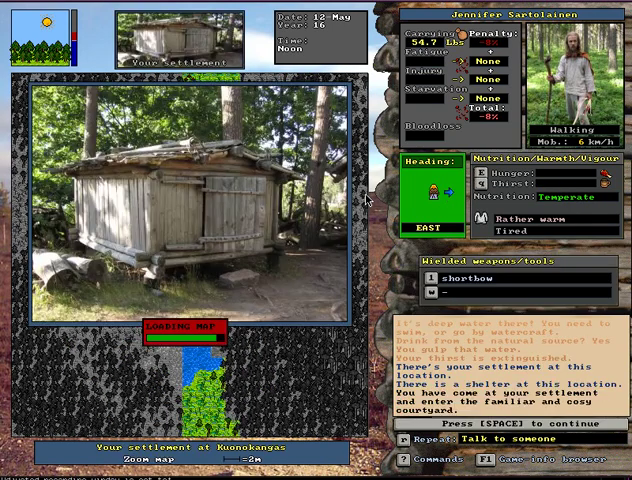
key(space)
key(KP_1)
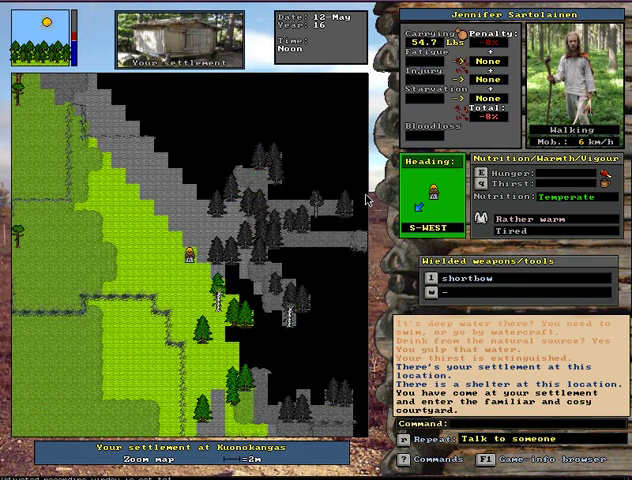
key(KP_3)
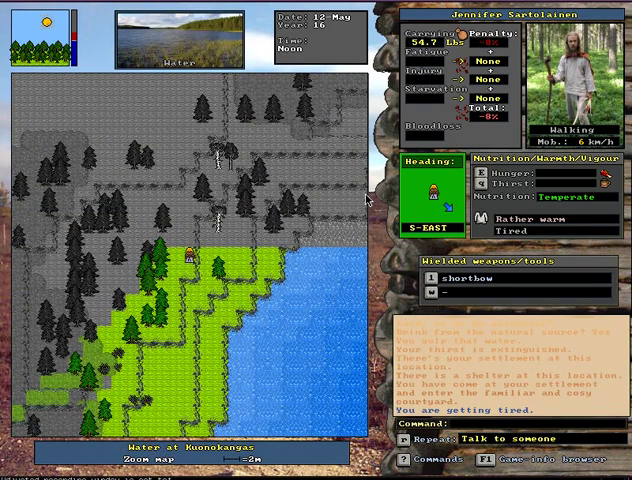
key(KP_6)
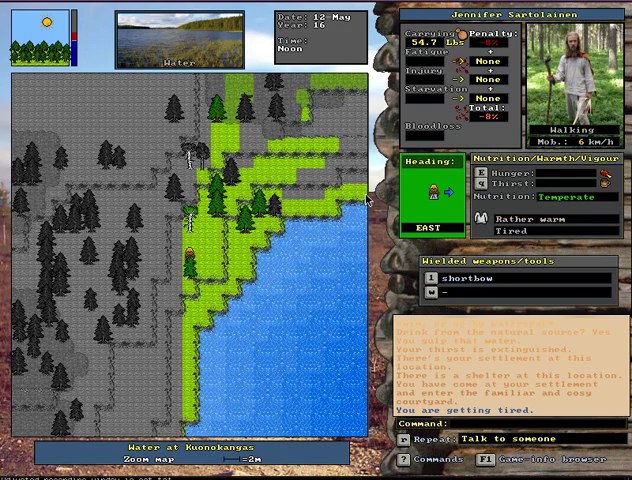
key(KP_9)
key(KP_9)
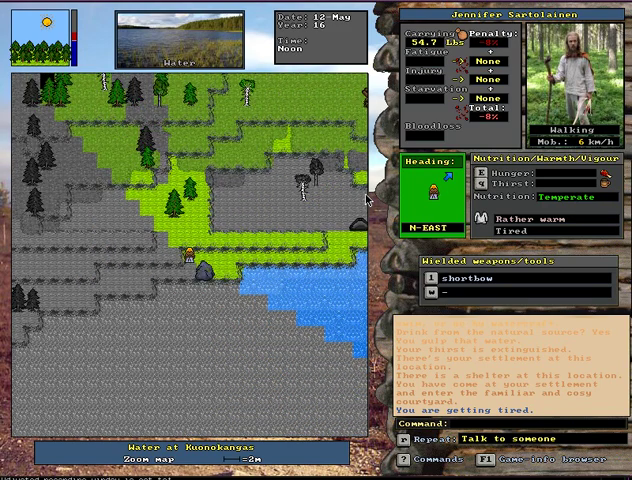
key(KP_6)
key(KP_6)
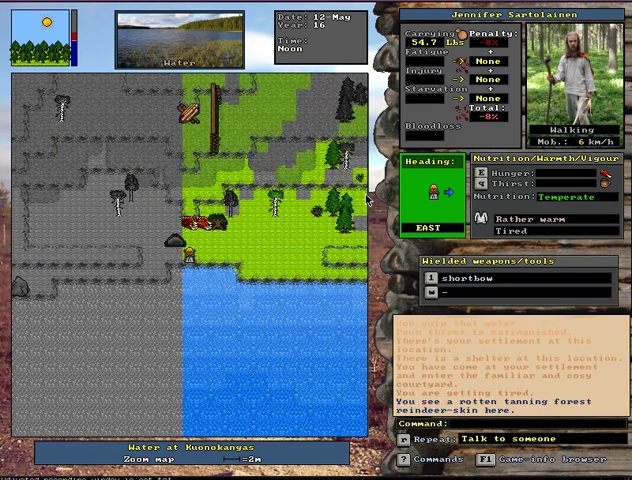
key(KP_2)
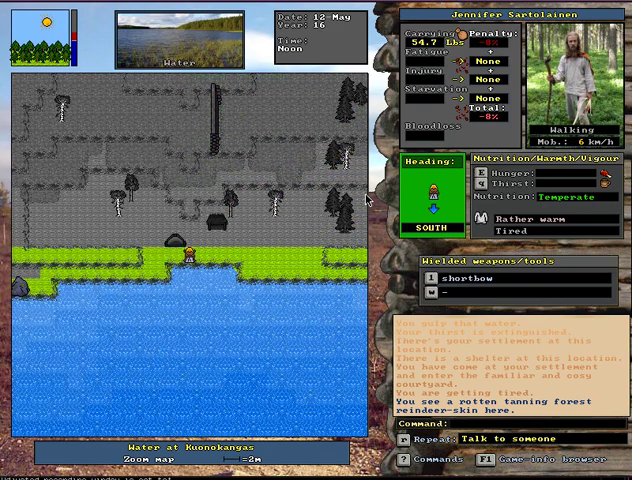
Wade into the shallow water and permanently discard the rotten tanning reindeer skin
key(p)
key(KP_2)
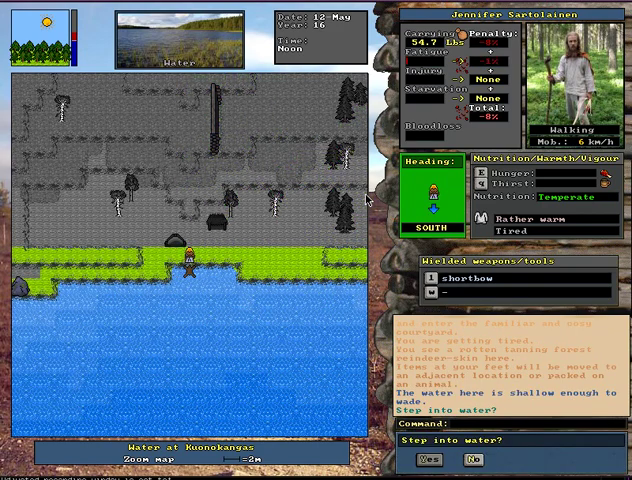
key(y)
key(D)
key(y)
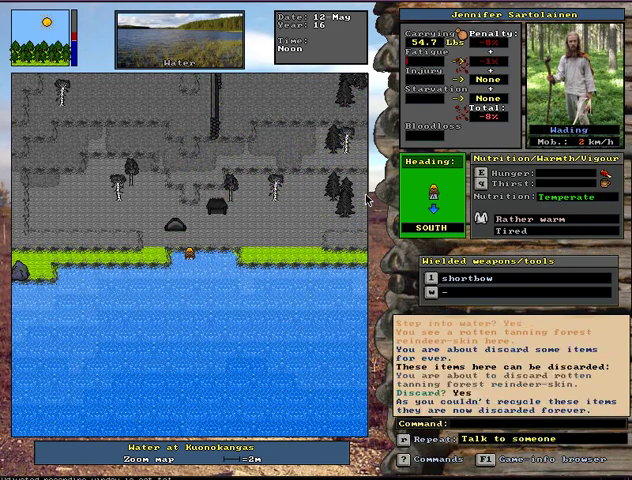
Walk out of the water and around the settlement past the drying stag and elk cuts
key(KP_9)
key(KP_8)
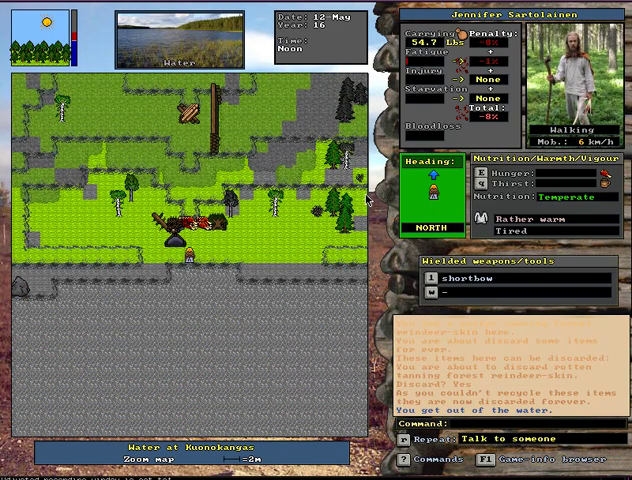
key(KP_6)
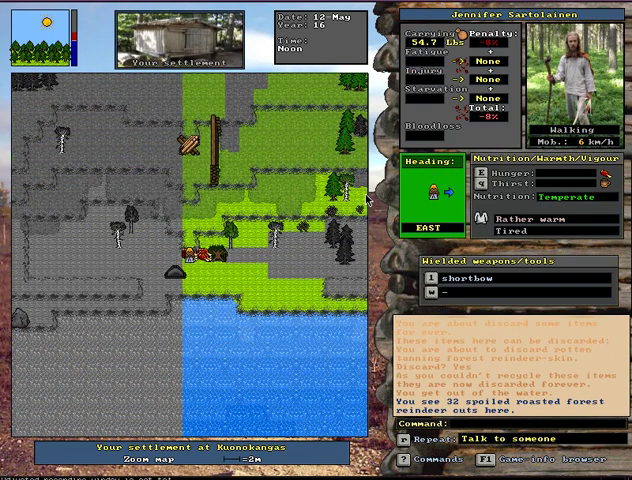
key(KP_6)
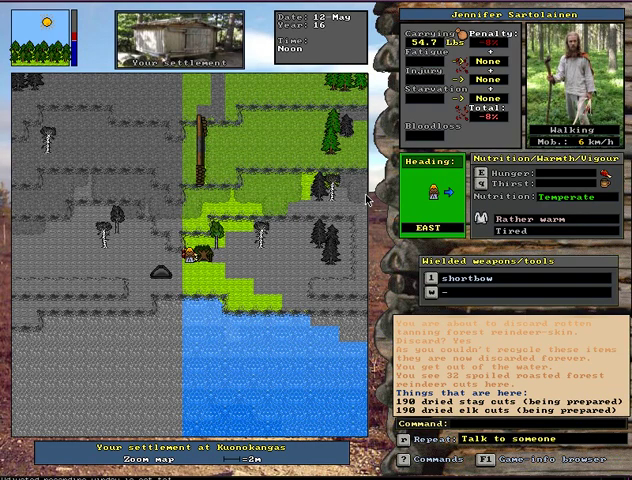
key(h)
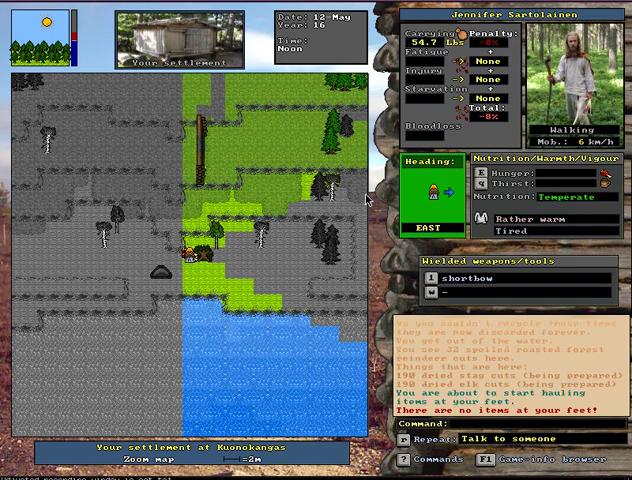
key(KP_7)
key(KP_7)
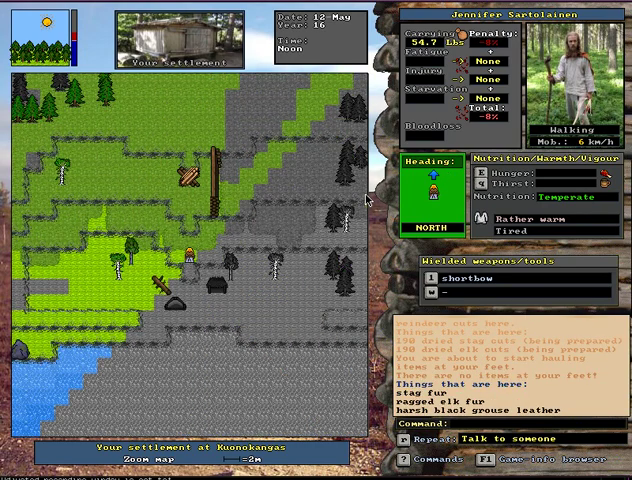
key(KP_8)
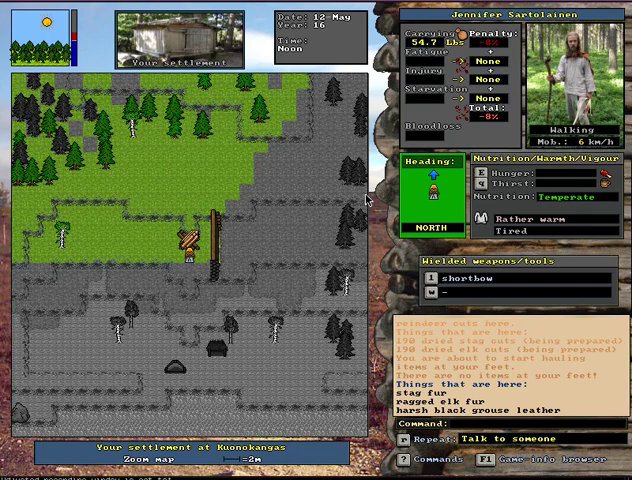
key(KP_2)
key(KP_3)
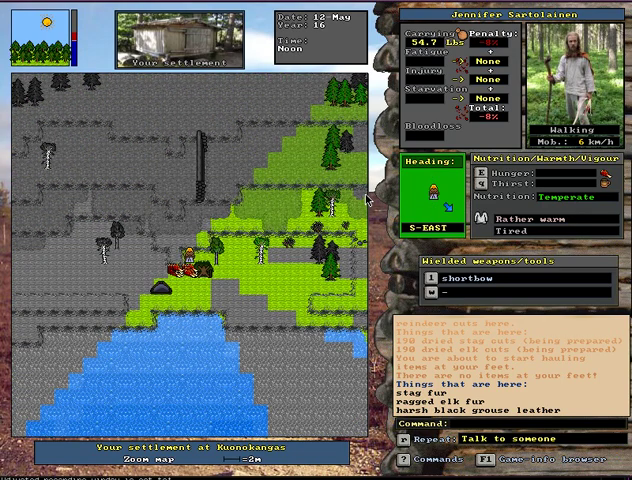
Drop the 14 roasted forest reindeer cuts beside the stag cuts, leaving 40.2 lbs carried
key(KP_1)
key(d)
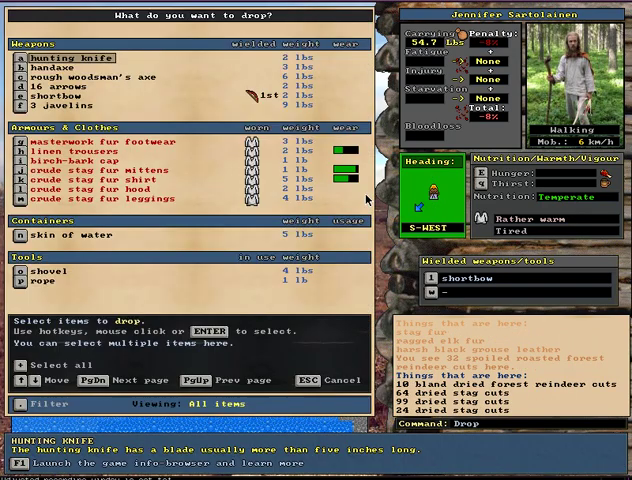
key(Page_Down)
key(Up)
key(Up)
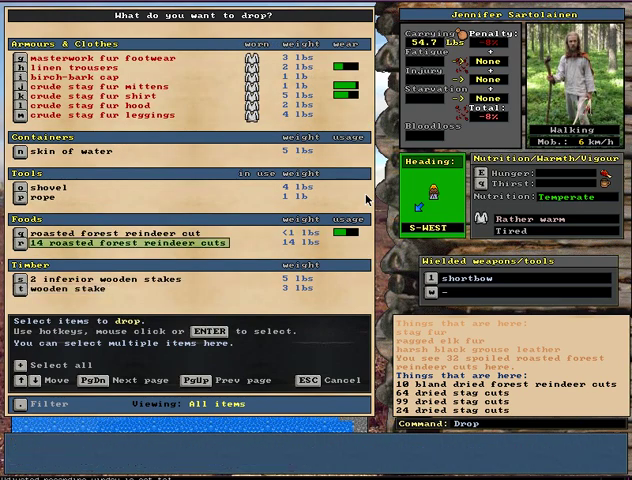
key(Return)
key(space)
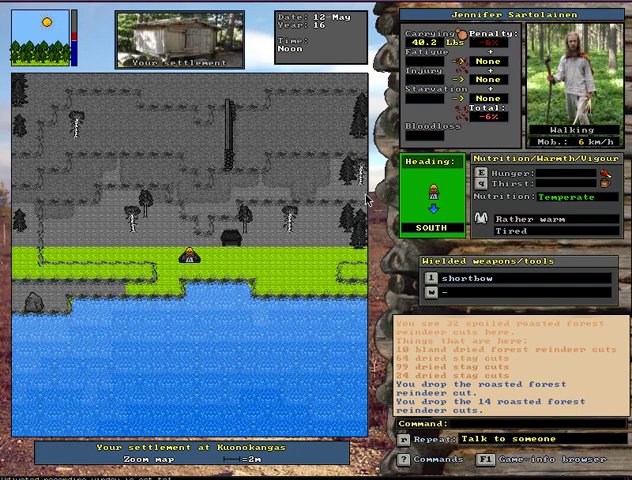
key(Up)
key(Up)
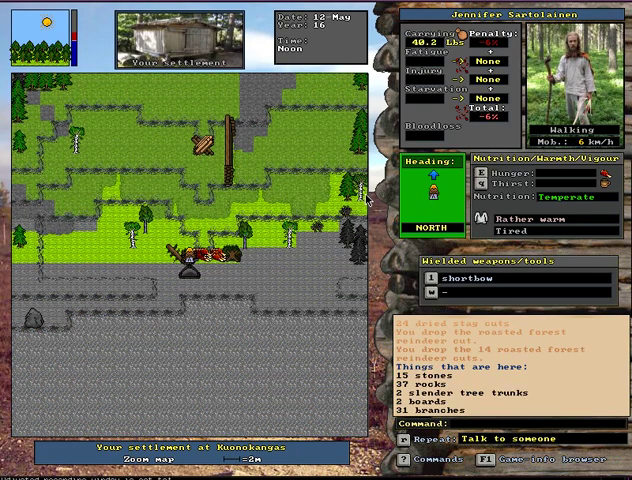
key(Page_Down)
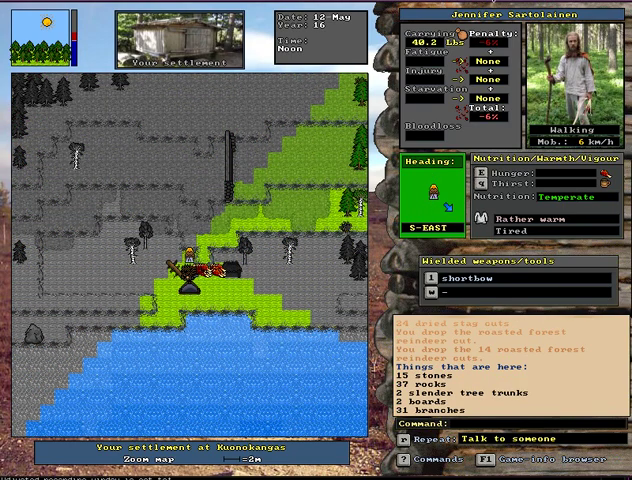